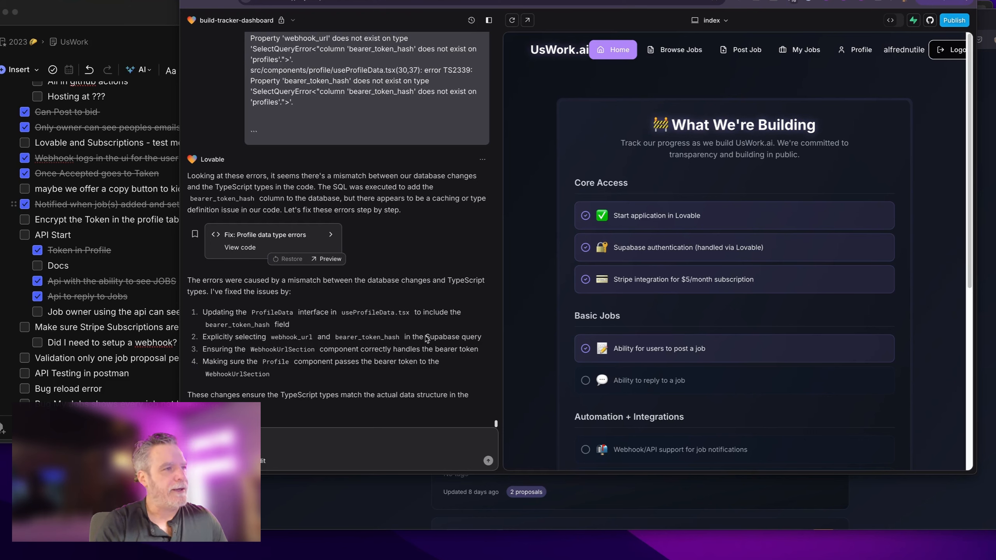
Step: Add 'Person approved for job gets notified' below Email - Postmark, with Webhooks and Email - Postmark sub-items
{"action": "left_click", "coordinate": [135, 162]}
{"action": "scroll", "coordinate": [139, 208], "scroll_direction": "down", "scroll_amount": 10}
{"action": "scroll", "coordinate": [140, 209], "scroll_direction": "down", "scroll_amount": 6}
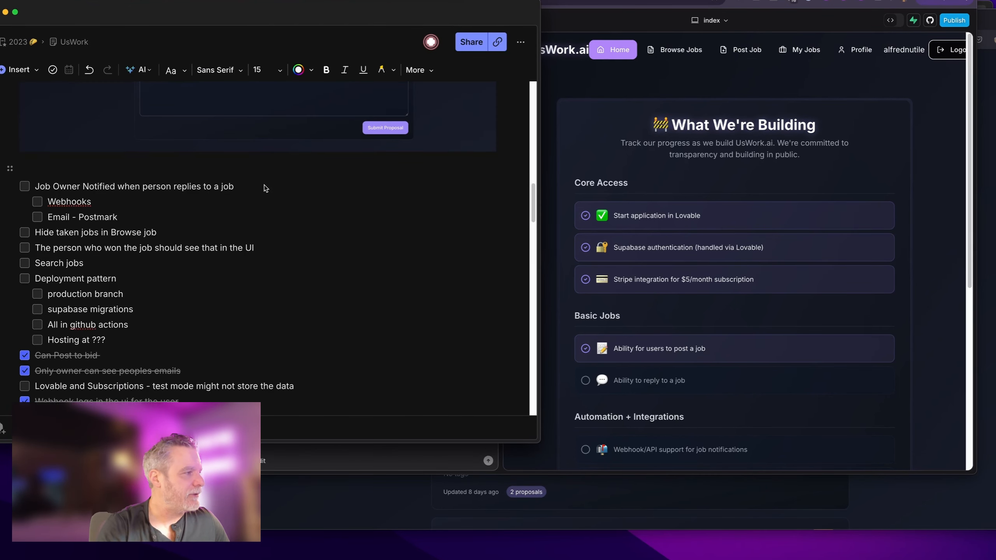
{"action": "scroll", "coordinate": [259, 204], "scroll_direction": "down", "scroll_amount": 6}
{"action": "scroll", "coordinate": [114, 325], "scroll_direction": "up", "scroll_amount": 5}
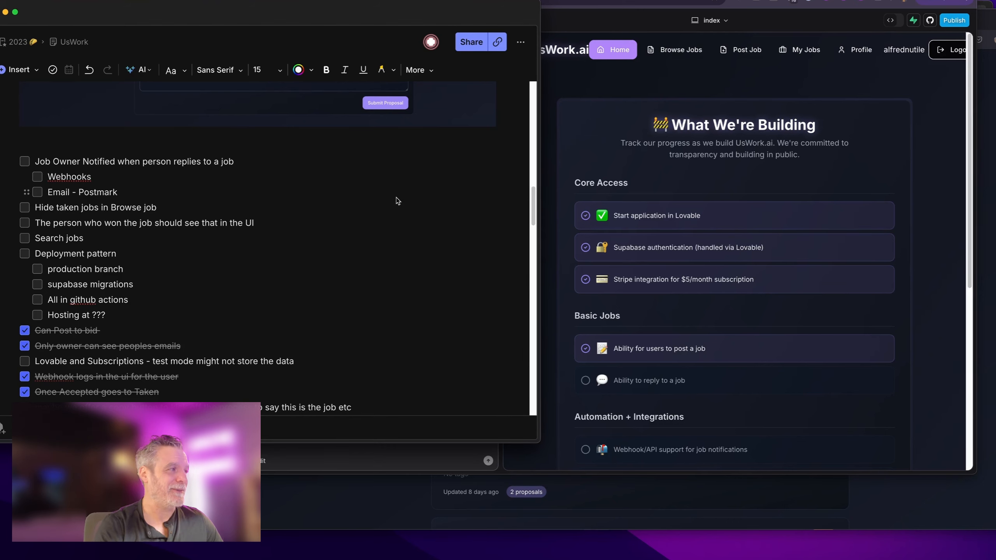
{"action": "left_click", "coordinate": [317, 192]}
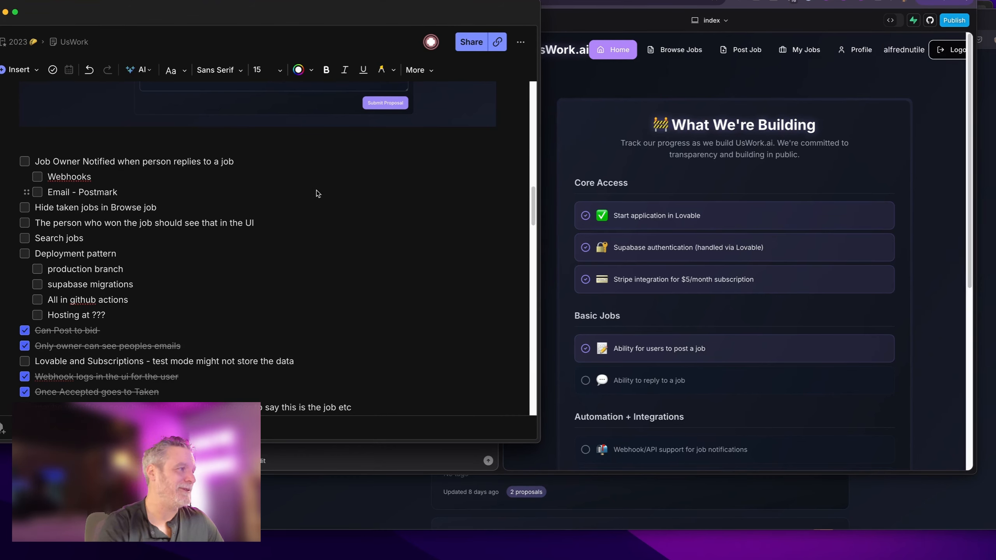
{"action": "key", "text": "Return"}
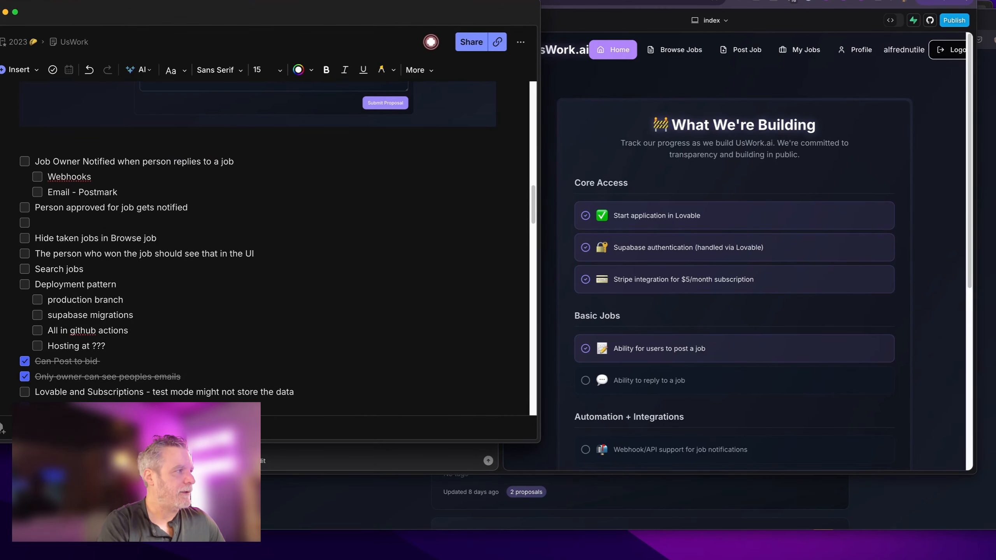
{"action": "key", "text": "super+shift+Left"}
{"action": "key", "text": "shift+Up"}
{"action": "key", "text": "super+c"}
{"action": "key", "text": "Down"}
{"action": "key", "text": "super+v"}
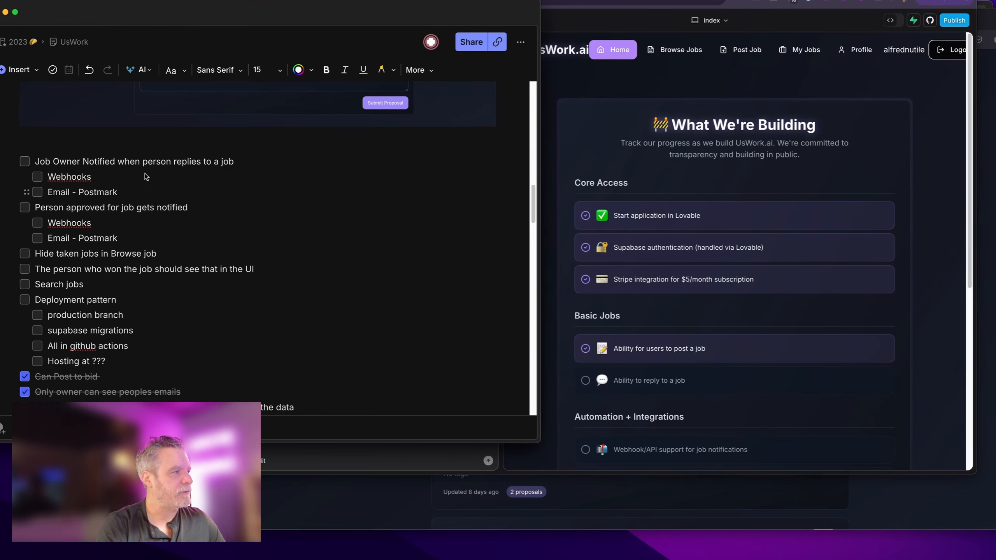
{"action": "left_click", "coordinate": [680, 163]}
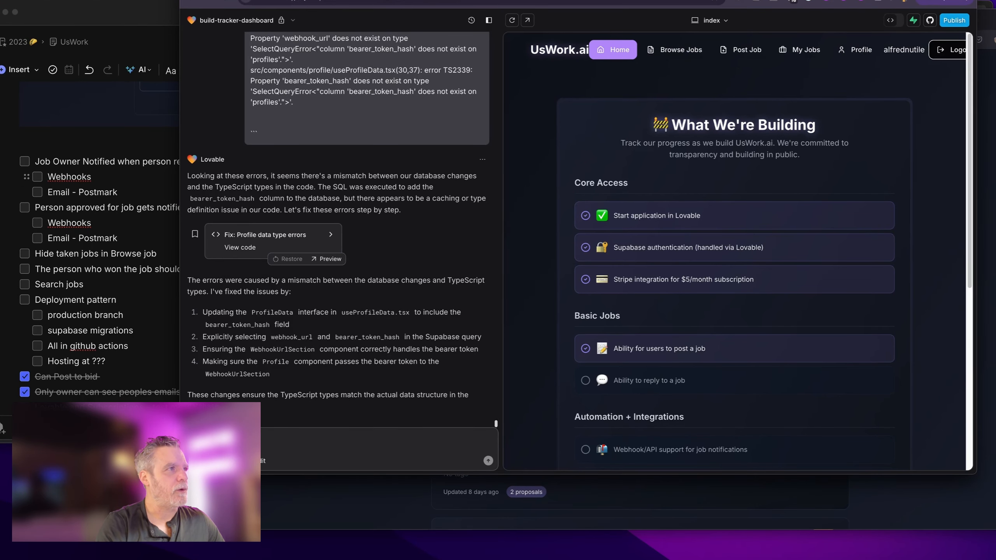
Step: Switch to the n8n Overview page listing the three workflows
{"action": "left_click", "coordinate": [495, 0]}
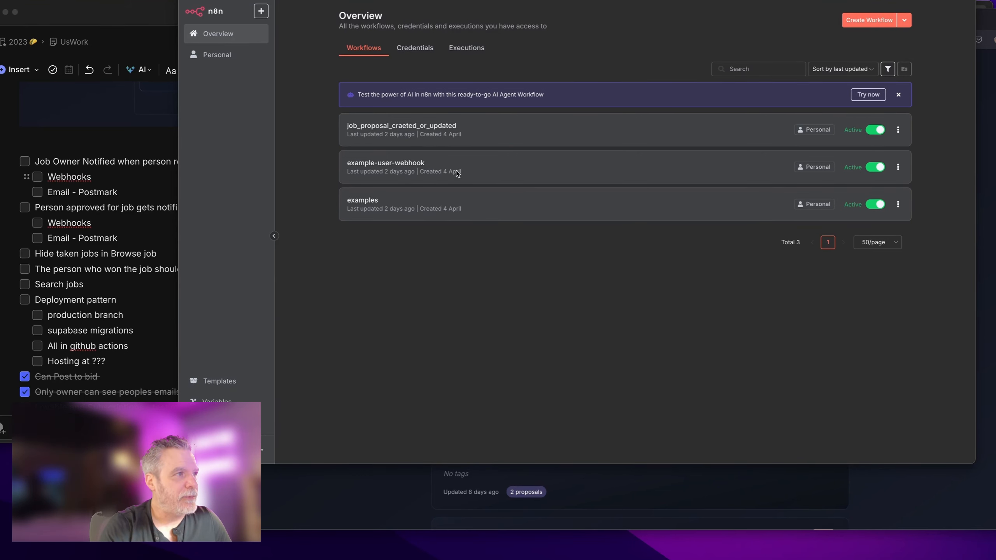
Step: Open job_proposal_craeted_or_updated, look over its nodes, and bring up the workflow actions menu
{"action": "left_click", "coordinate": [554, 127]}
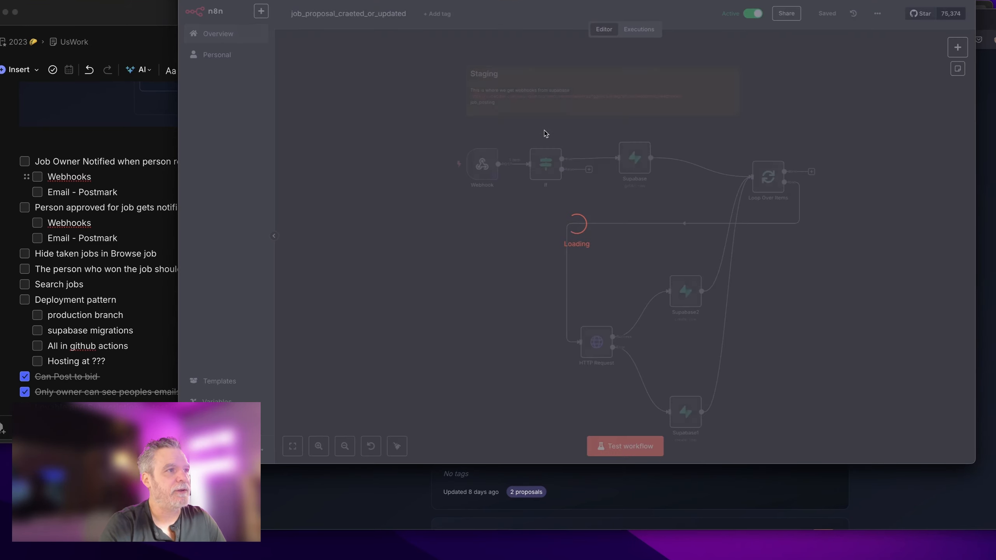
{"action": "scroll", "coordinate": [451, 196], "scroll_direction": "down", "scroll_amount": 1}
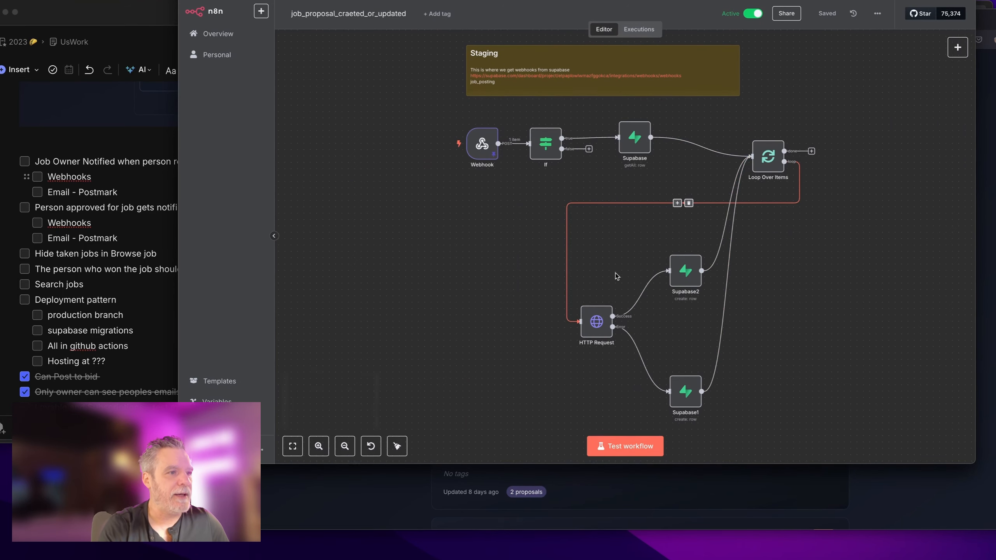
{"action": "scroll", "coordinate": [615, 273], "scroll_direction": "down", "scroll_amount": 1}
{"action": "left_click_drag", "start_coordinate": [801, 410], "coordinate": [451, 46]}
{"action": "left_click", "coordinate": [431, 69]}
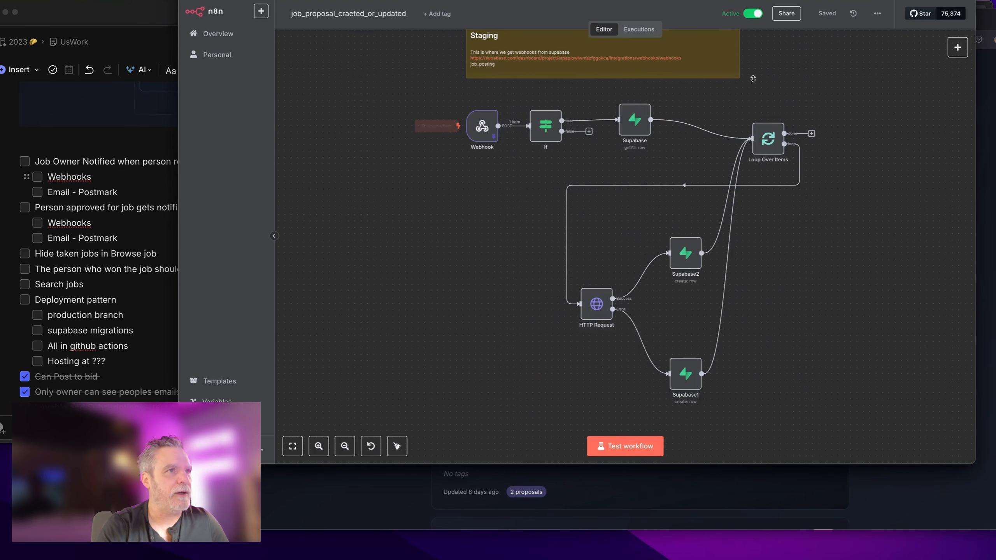
{"action": "left_click", "coordinate": [882, 15]}
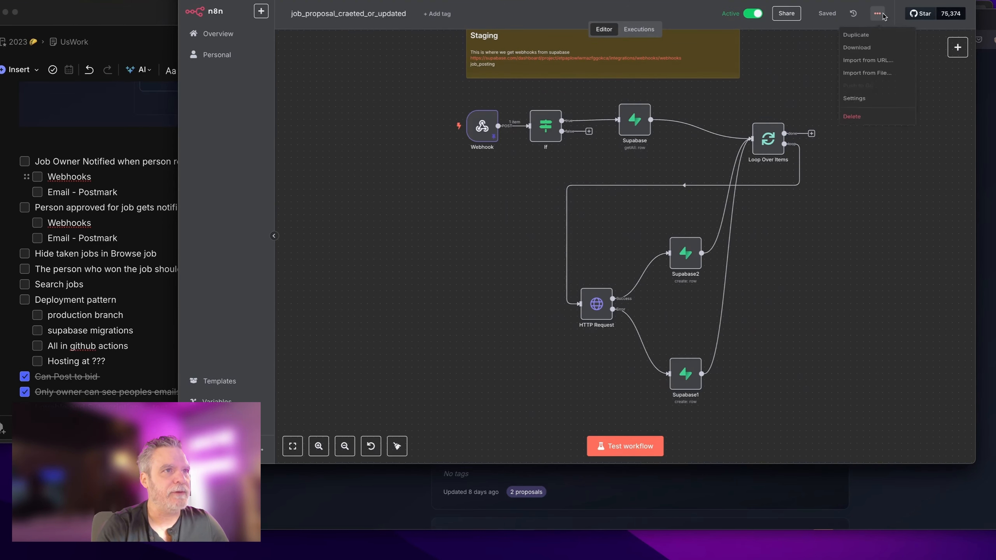
Step: Duplicate the workflow under the name job_proposal_accepted
{"action": "left_click", "coordinate": [856, 35]}
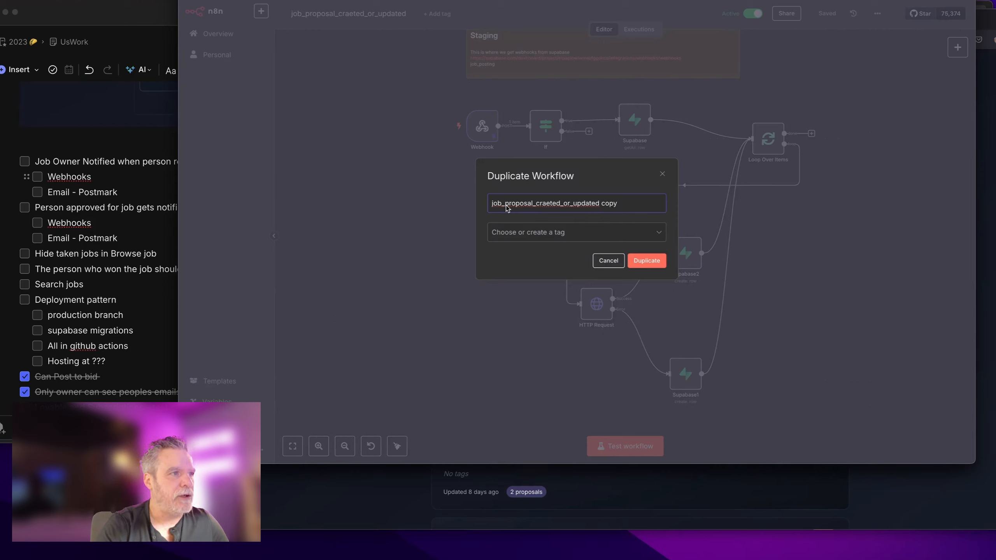
{"action": "left_click_drag", "start_coordinate": [506, 205], "coordinate": [661, 200]}
{"action": "key", "text": "BackSpace"}
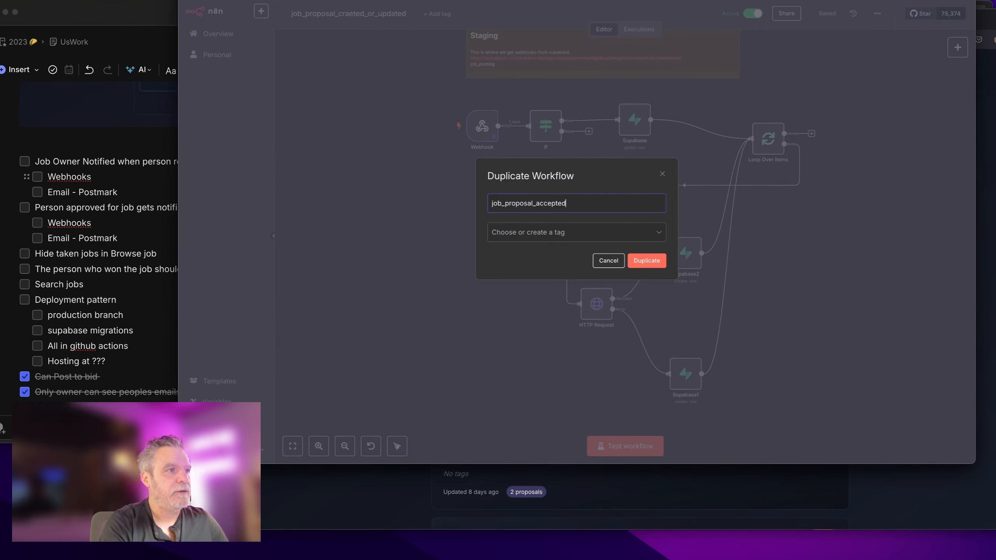
{"action": "left_click", "coordinate": [647, 261]}
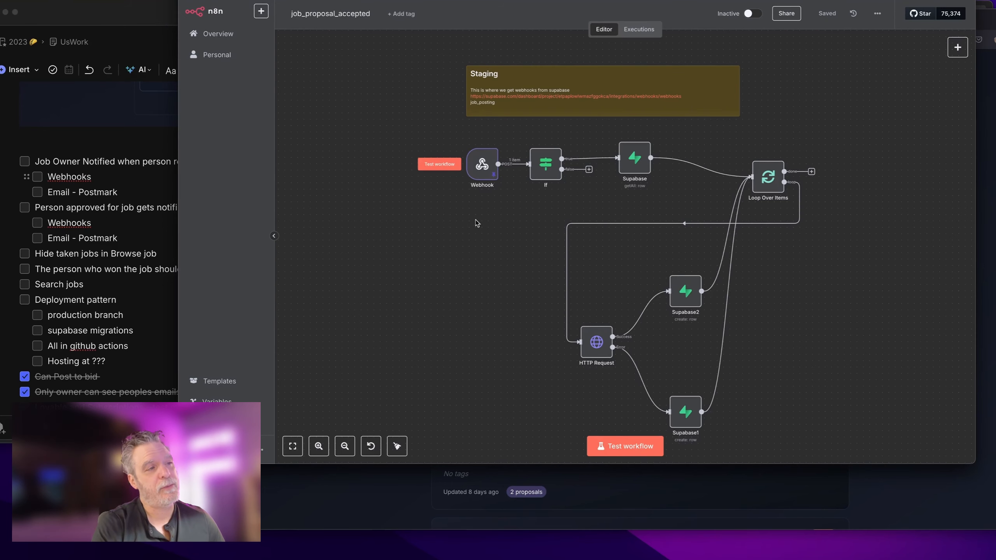
Step: Change the Webhook node's path to staging/job_proposal_accepted/notify
{"action": "scroll", "coordinate": [503, 232], "scroll_direction": "up", "scroll_amount": 2}
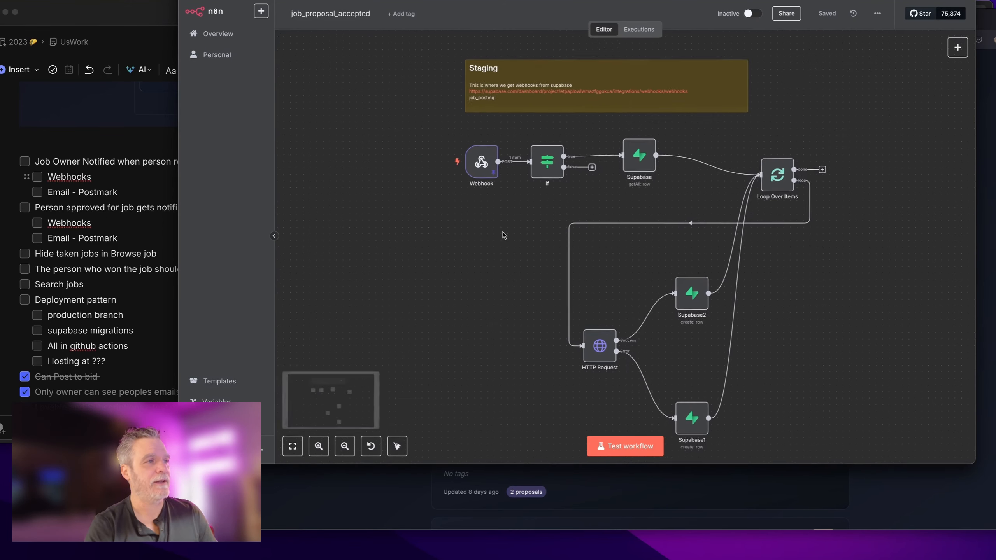
{"action": "double_click", "coordinate": [487, 150]}
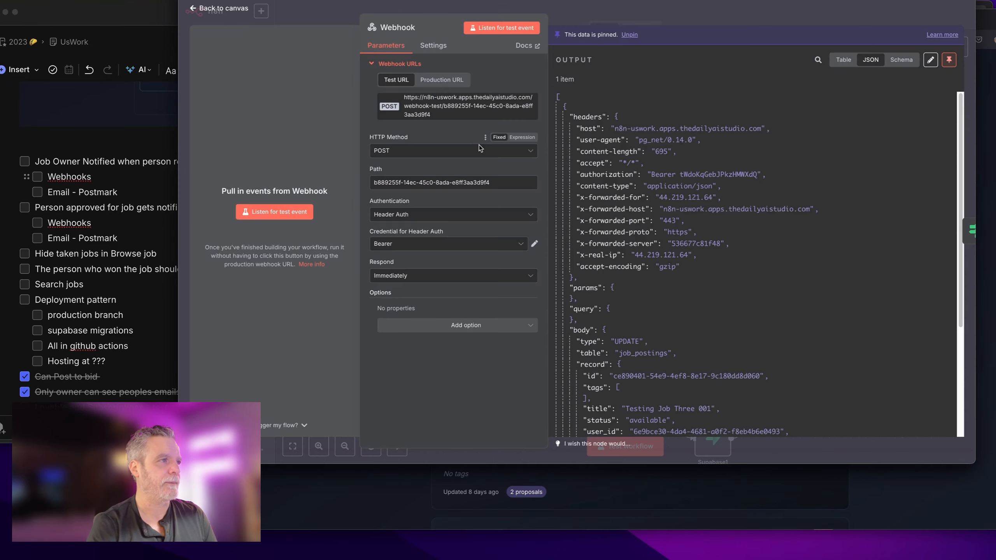
{"action": "triple_click", "coordinate": [503, 183]}
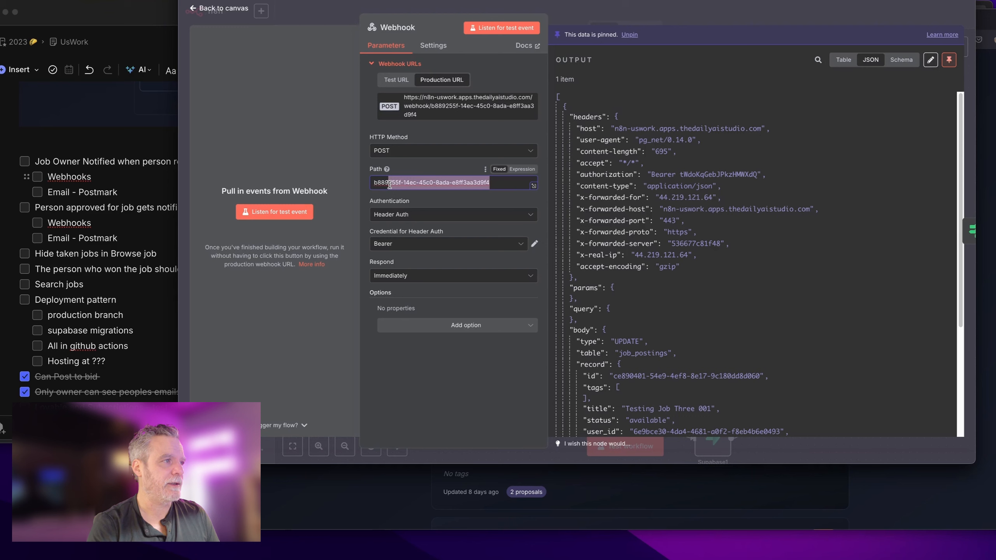
{"action": "type", "text": "staging/"}
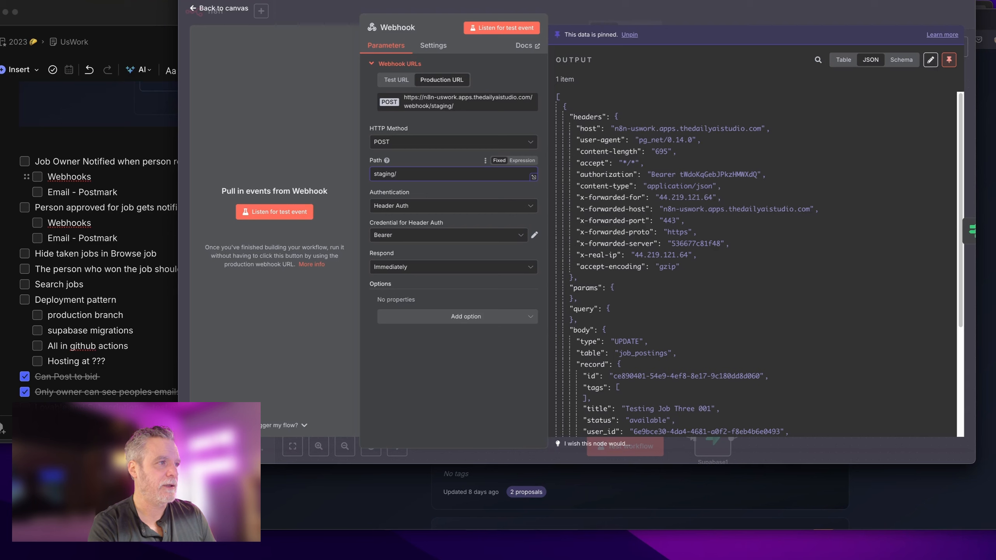
{"action": "type", "text": "notif"}
{"action": "key", "text": "super+z"}
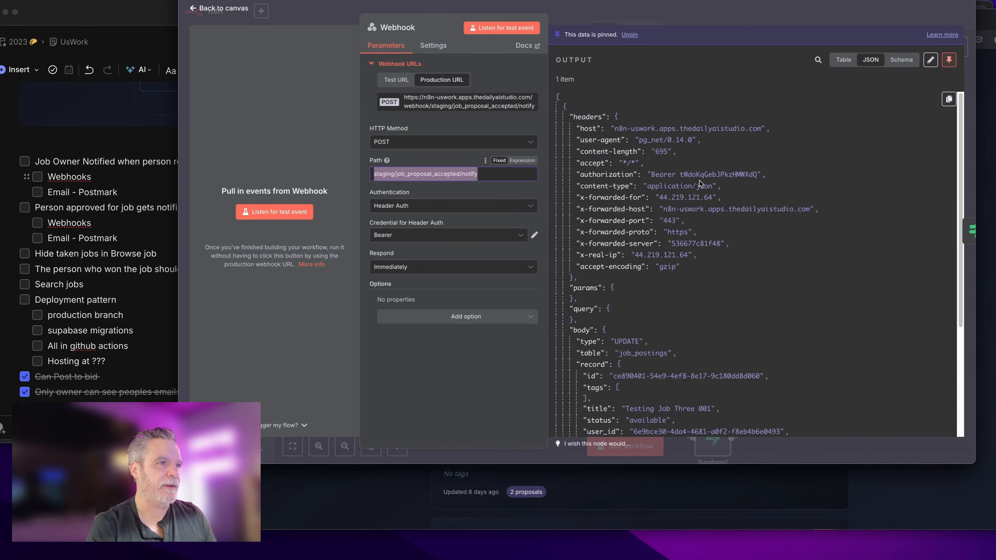
{"action": "double_click", "coordinate": [700, 175]}
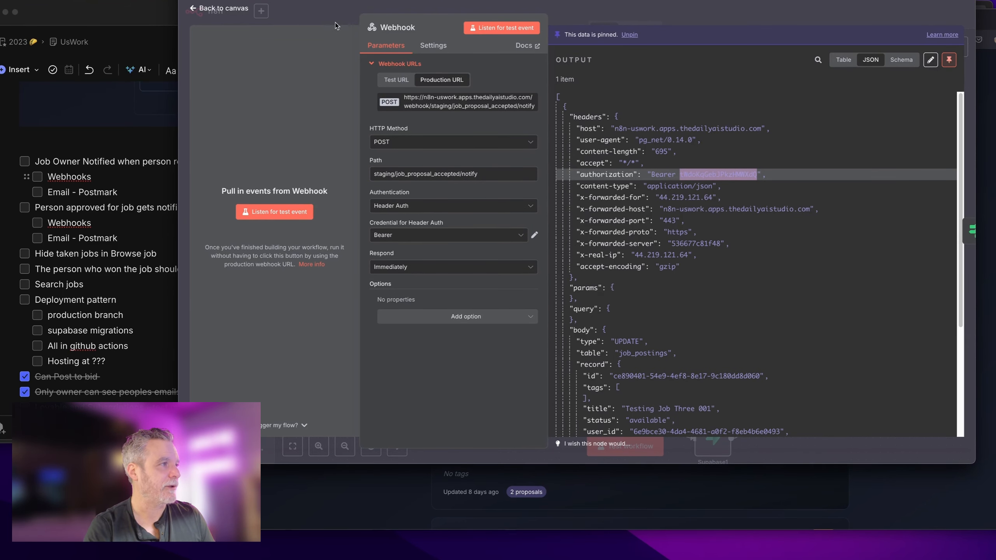
{"action": "left_click", "coordinate": [407, 6]}
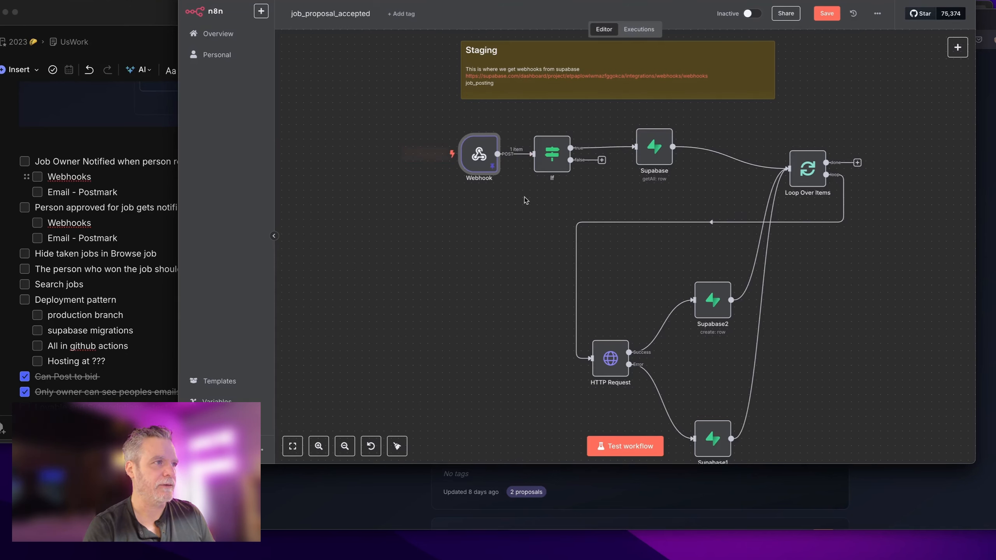
Step: Follow the Supabase Database Webhooks link in the Staging sticky note
{"action": "double_click", "coordinate": [520, 71]}
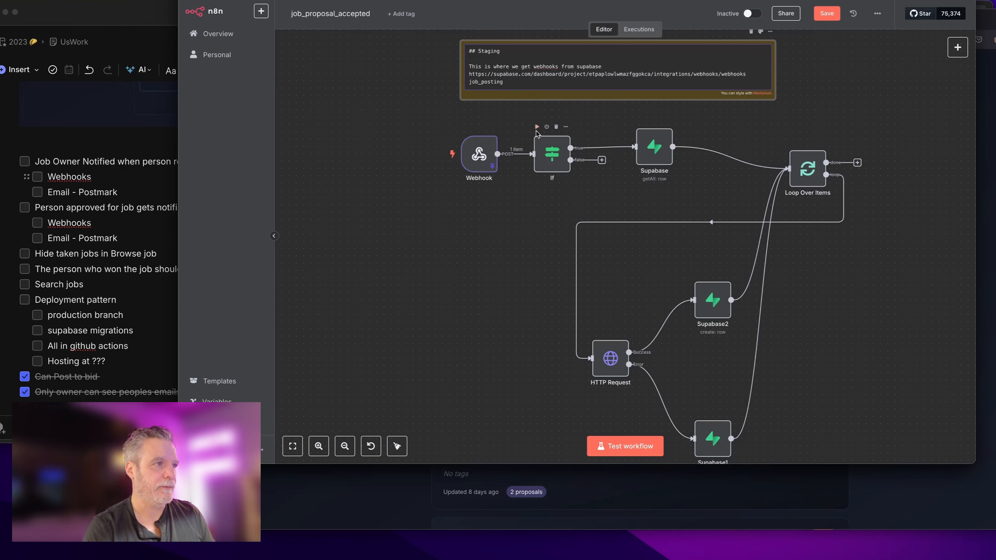
{"action": "left_click", "coordinate": [537, 127]}
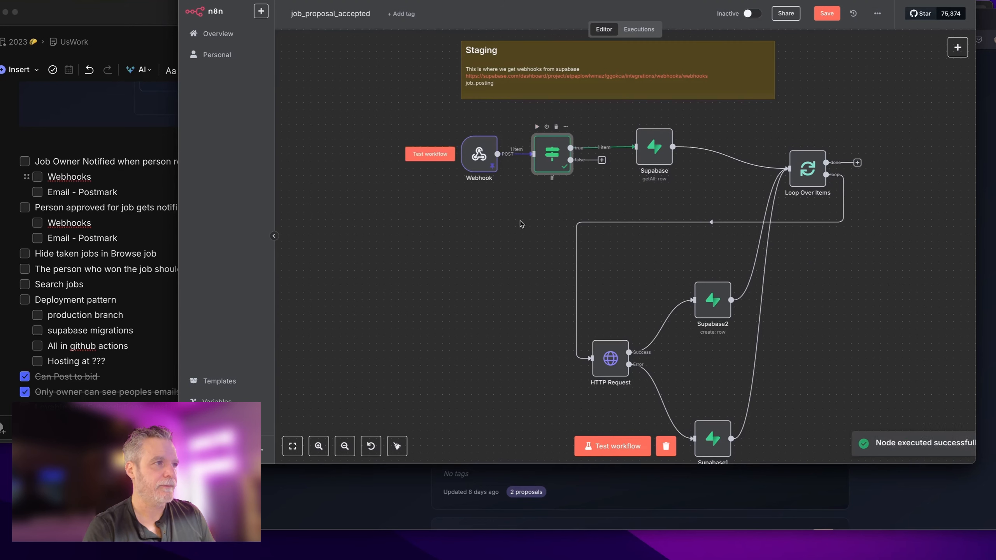
{"action": "double_click", "coordinate": [500, 88]}
{"action": "key", "text": "Escape"}
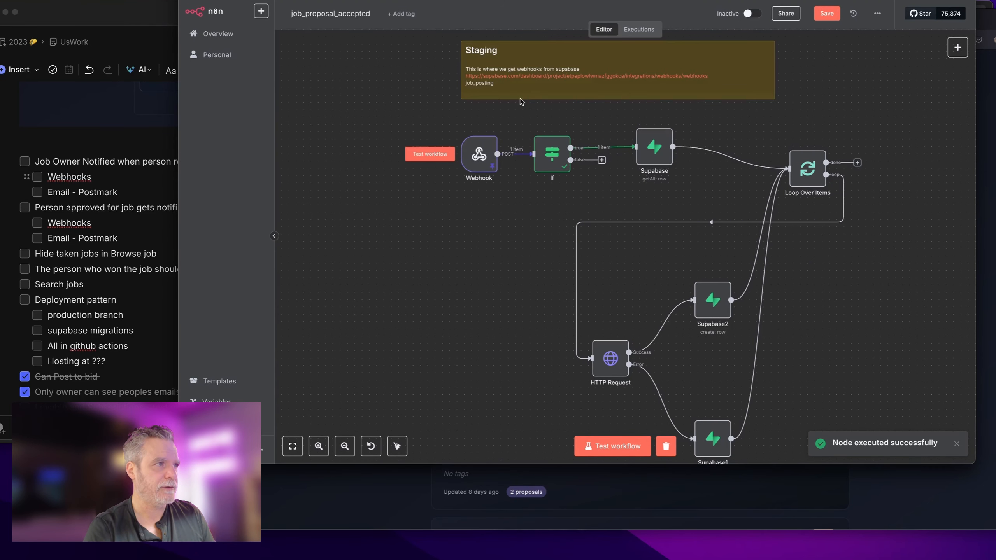
{"action": "left_click", "coordinate": [535, 78]}
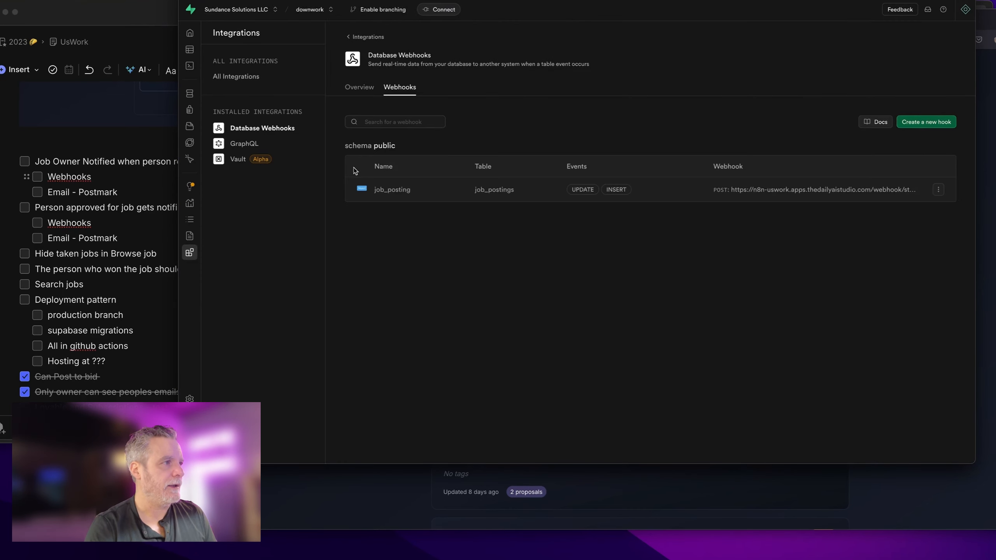
Step: Copy the Webhook node's URL from n8n
{"action": "key", "text": "super+w"}
{"action": "double_click", "coordinate": [479, 154]}
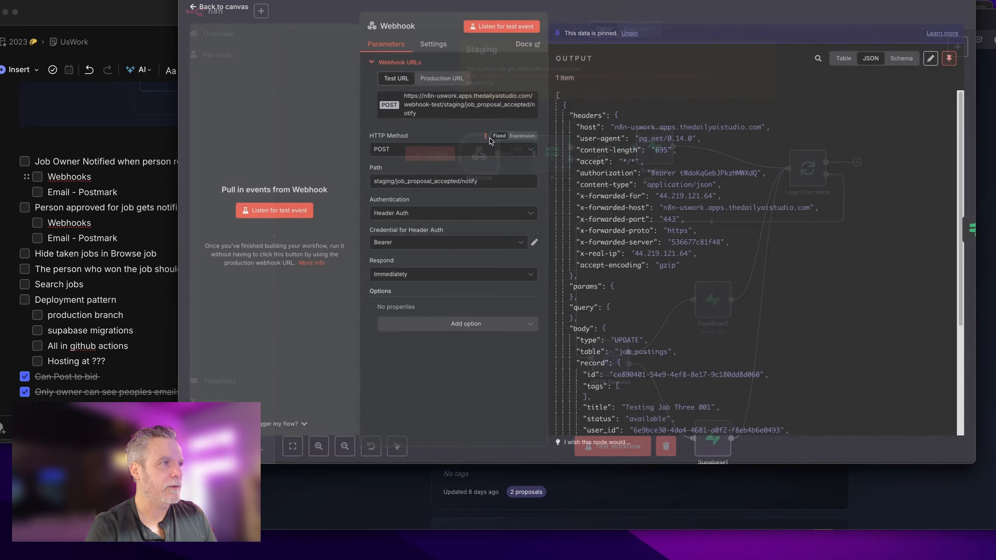
{"action": "left_click", "coordinate": [451, 102]}
{"action": "key", "text": "super+Tab"}
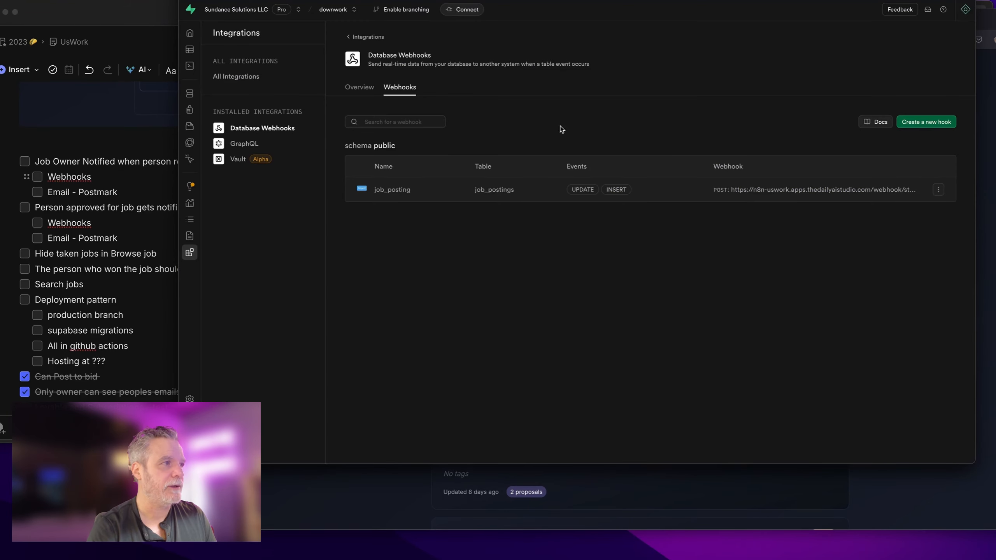
Step: Start a new hook named job_proposal_accepted on the job_proposals table, triggered on Update
{"action": "left_click", "coordinate": [932, 123]}
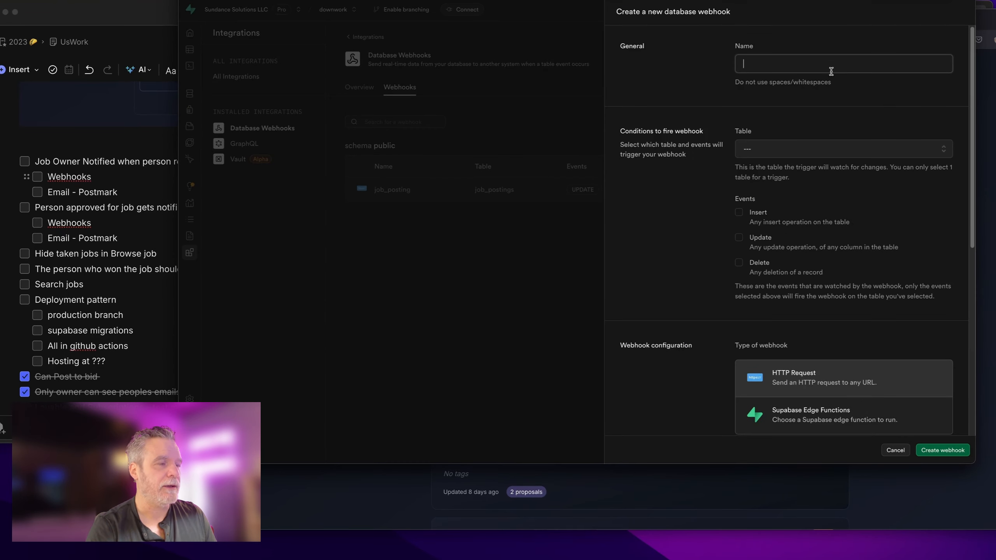
{"action": "type", "text": "job_pro"}
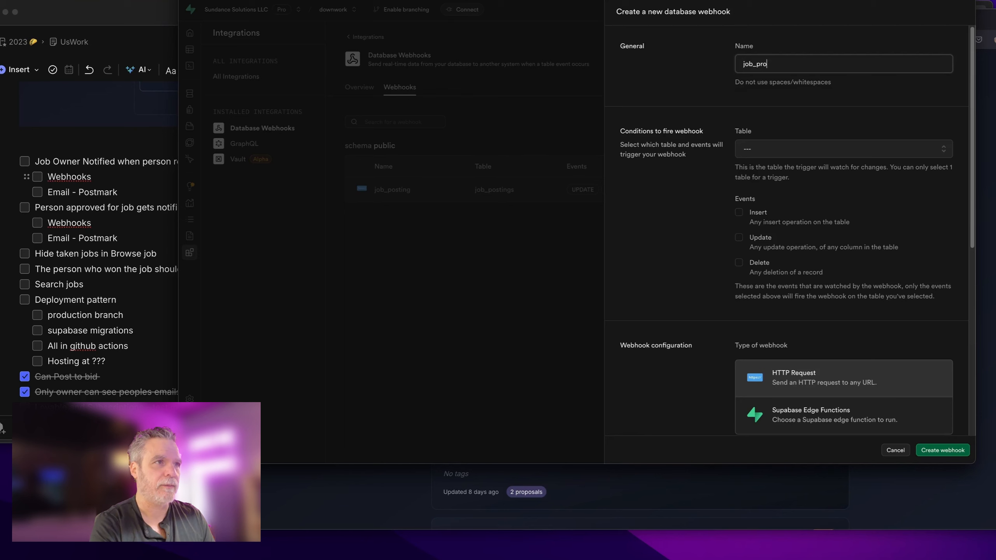
{"action": "type", "text": "posal_acce"}
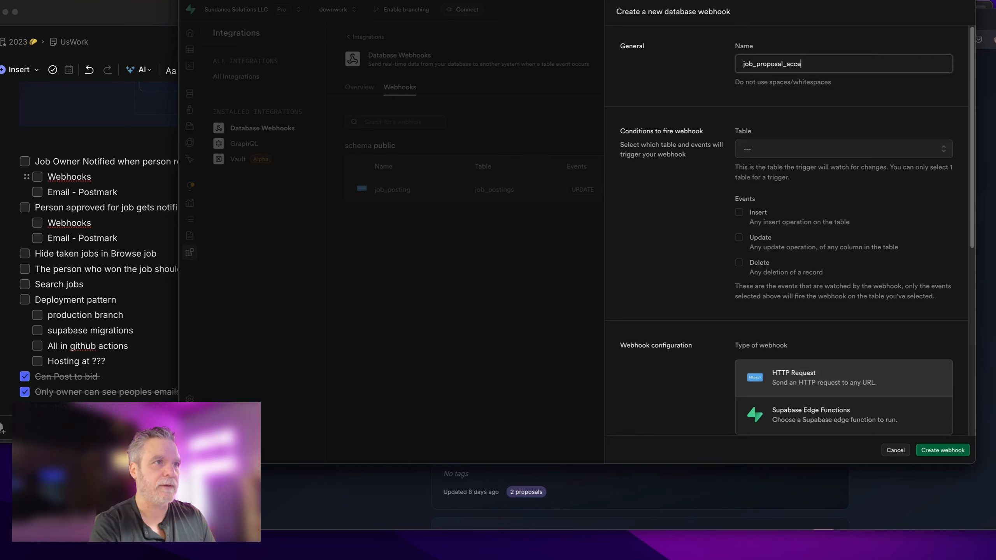
{"action": "type", "text": "pted"}
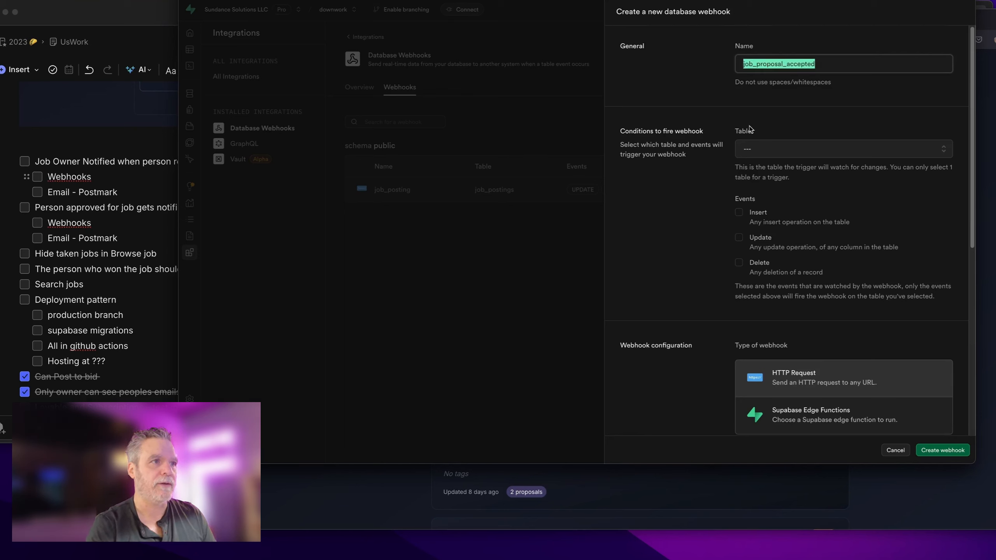
{"action": "left_click", "coordinate": [767, 146]}
{"action": "scroll", "coordinate": [773, 184], "scroll_direction": "down", "scroll_amount": 10}
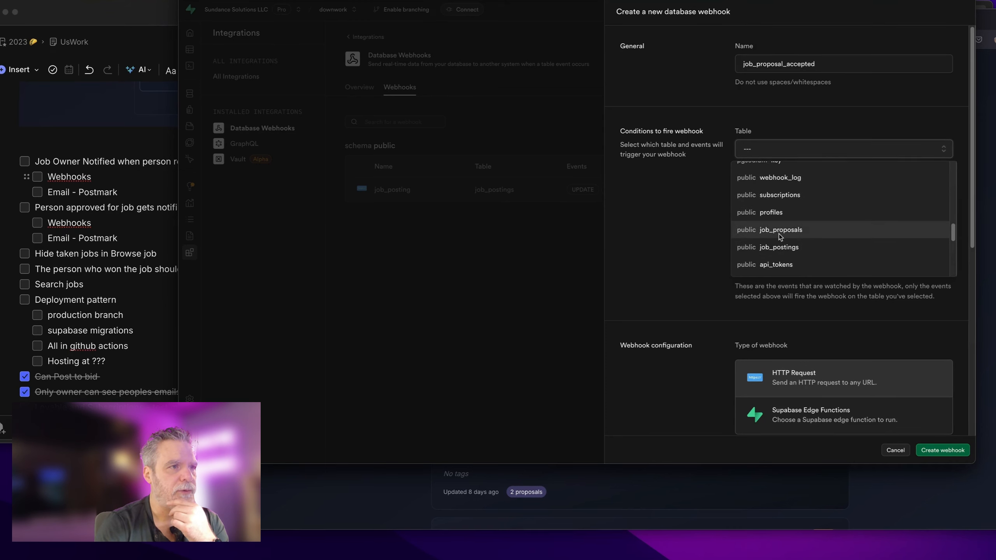
{"action": "left_click", "coordinate": [778, 234]}
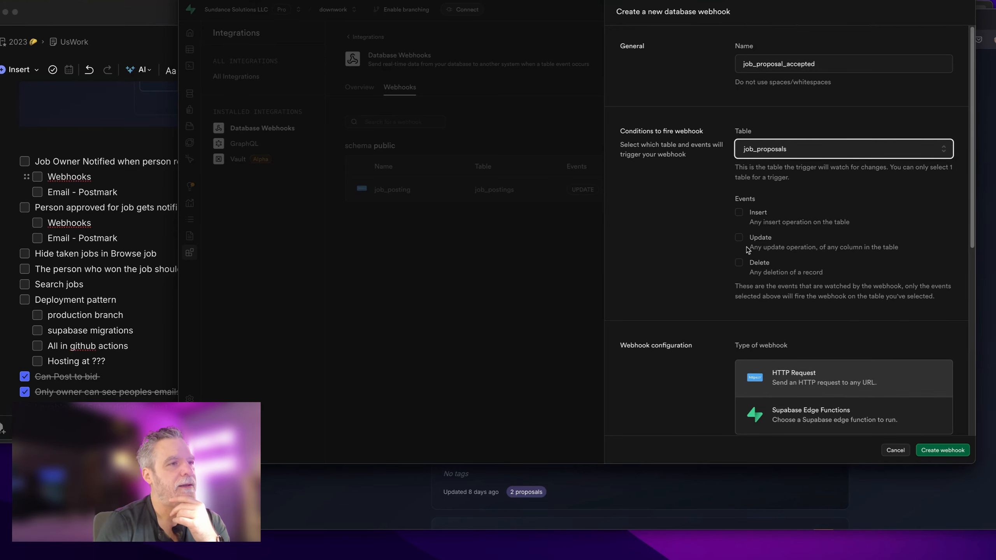
{"action": "left_click", "coordinate": [739, 238]}
{"action": "scroll", "coordinate": [711, 276], "scroll_direction": "down", "scroll_amount": 7}
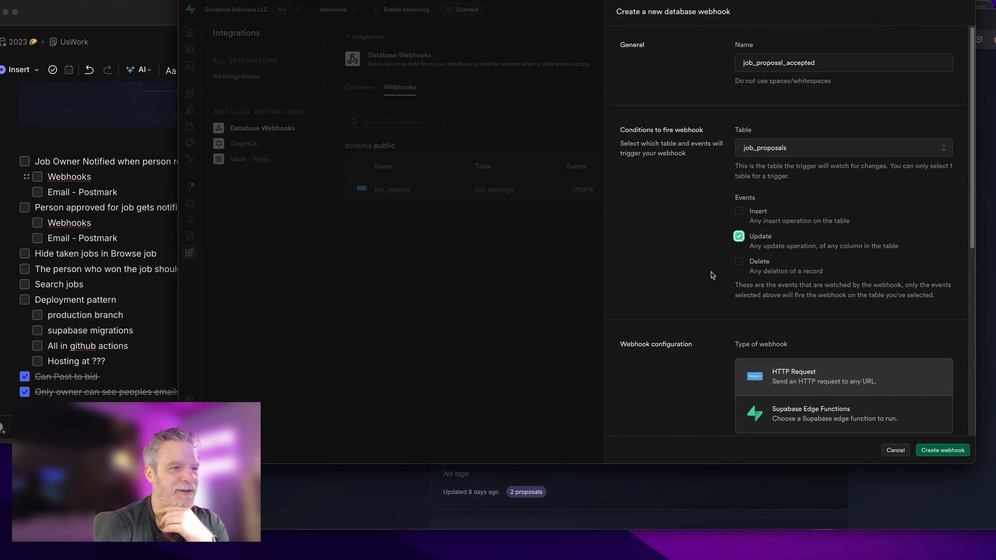
Step: Set the webhook's target URL to the copied n8n staging notify URL
{"action": "left_click", "coordinate": [767, 268]}
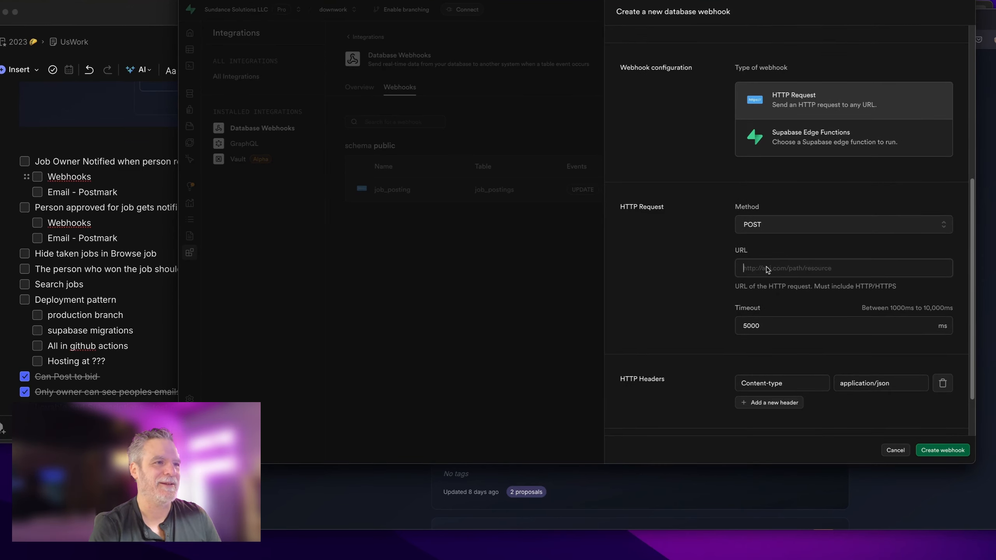
{"action": "key", "text": "super+v"}
{"action": "key", "text": "super+a"}
{"action": "key", "text": "super+shift+v"}
{"action": "key", "text": "Return"}
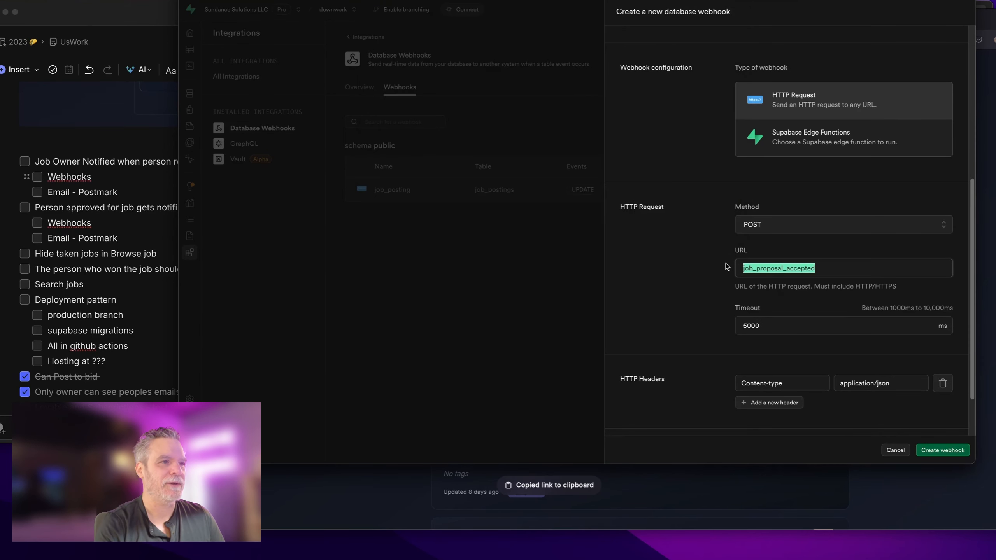
{"action": "key", "text": "super+v"}
{"action": "scroll", "coordinate": [704, 276], "scroll_direction": "down", "scroll_amount": 2}
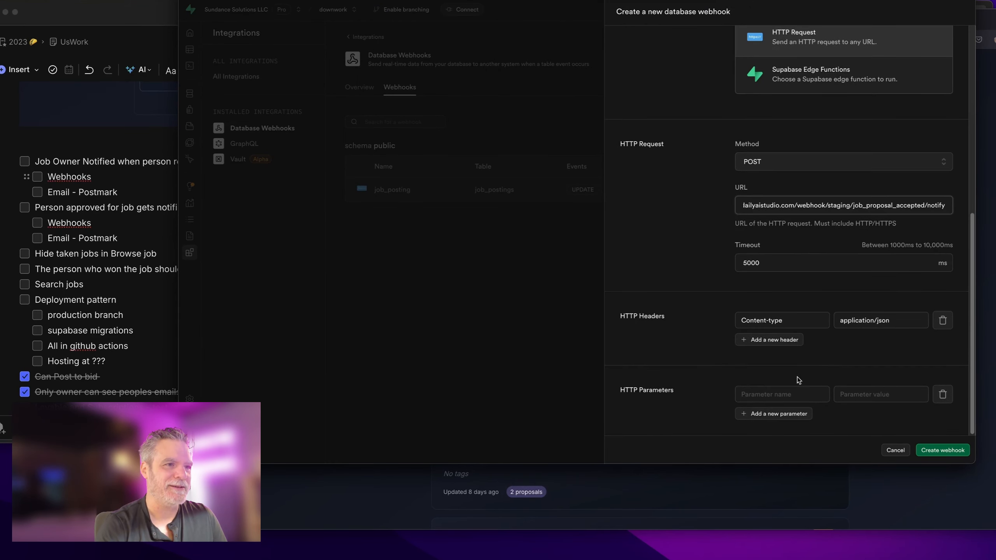
Step: Add an Authorization HTTP parameter and copy the bearer token from n8n
{"action": "left_click", "coordinate": [758, 395]}
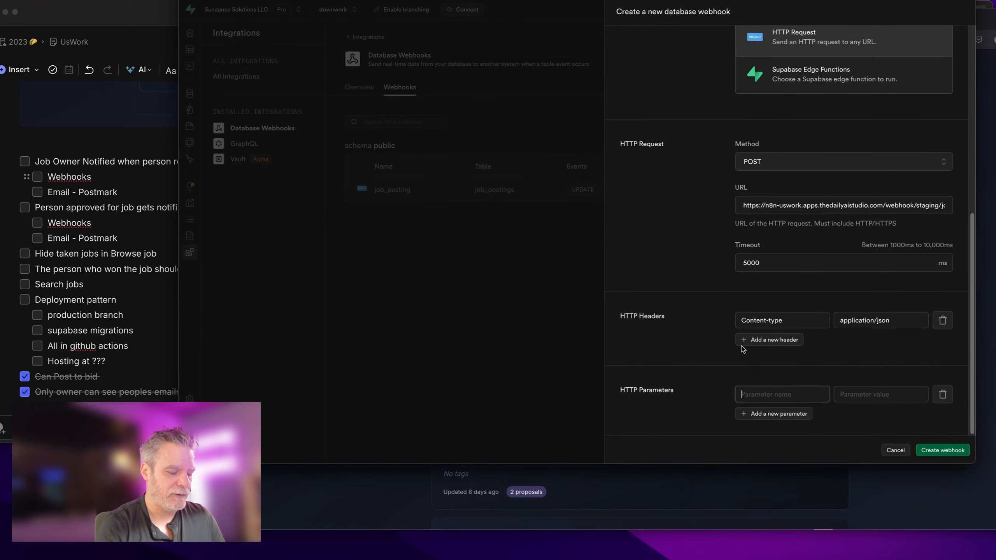
{"action": "type", "text": "Authro"}
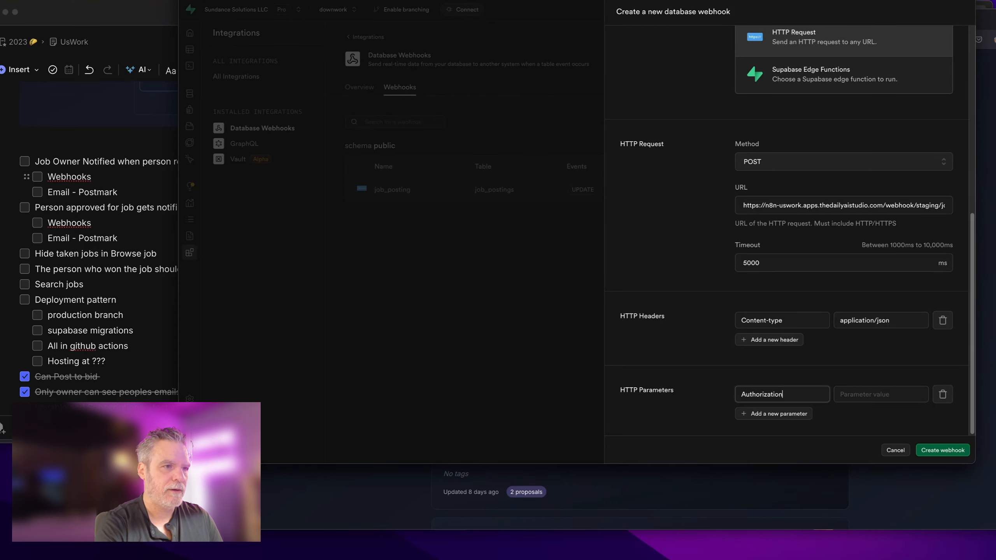
{"action": "key", "text": "Tab"}
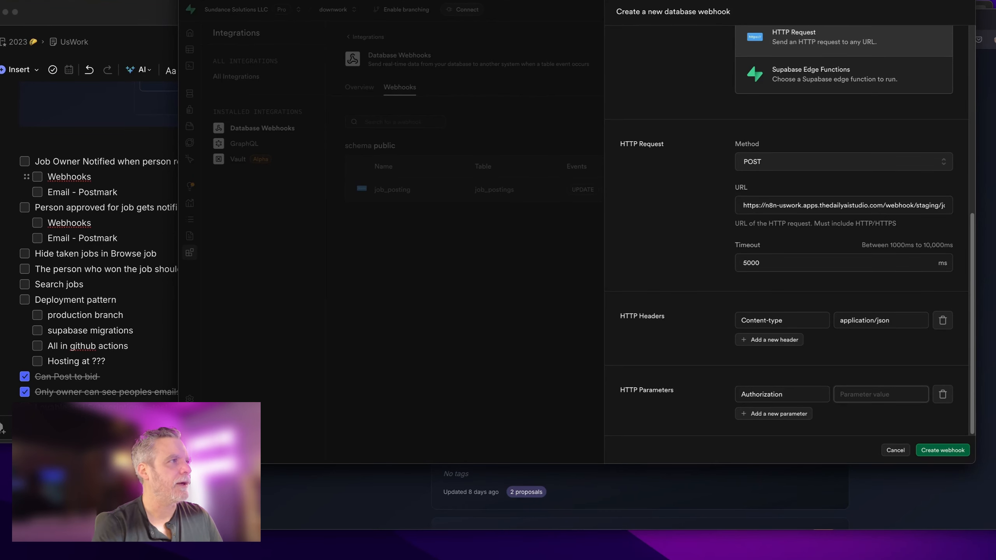
{"action": "key", "text": "ctrl+Tab"}
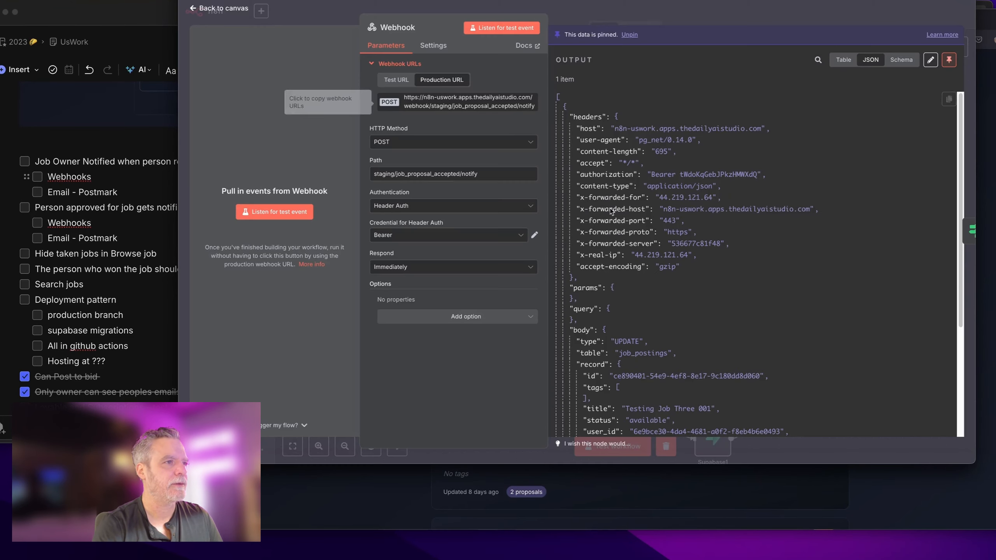
{"action": "double_click", "coordinate": [726, 175]}
{"action": "key", "text": "ctrl+Tab"}
{"action": "key", "text": "ctrl+Tab"}
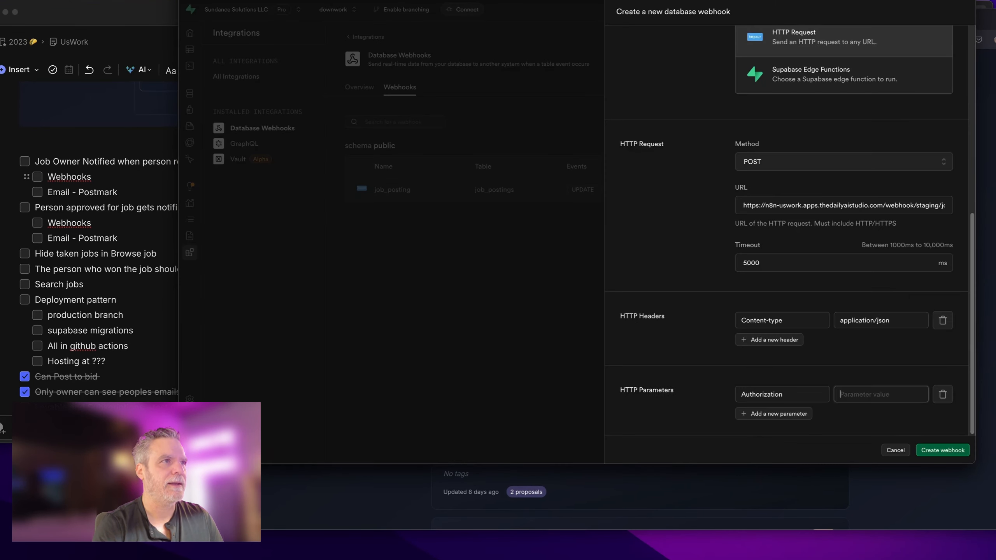
{"action": "key", "text": "ctrl+shift+Tab"}
{"action": "key", "text": "ctrl+shift+Tab"}
{"action": "key", "text": "ctrl+shift+Tab"}
{"action": "key", "text": "ctrl+Tab"}
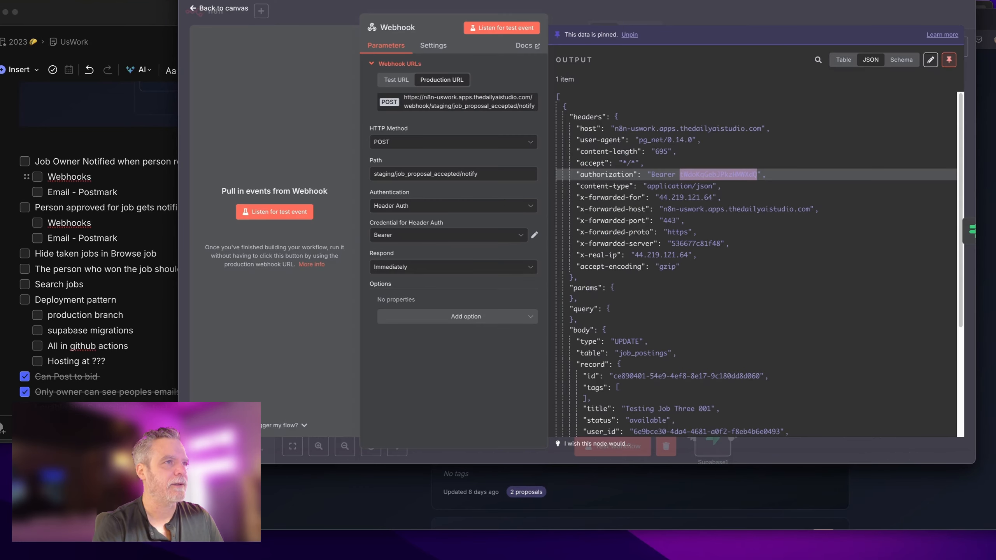
{"action": "key", "text": "ctrl+Tab"}
{"action": "key", "text": "ctrl+Tab"}
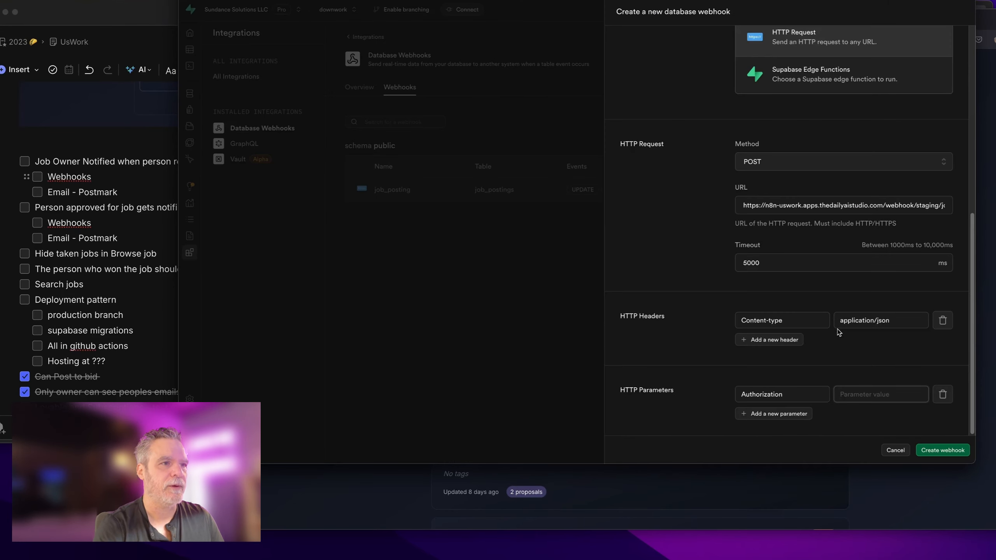
Step: Set the Authorization value to 'Bearer' plus the token and create the webhook
{"action": "type", "text": "Be"}
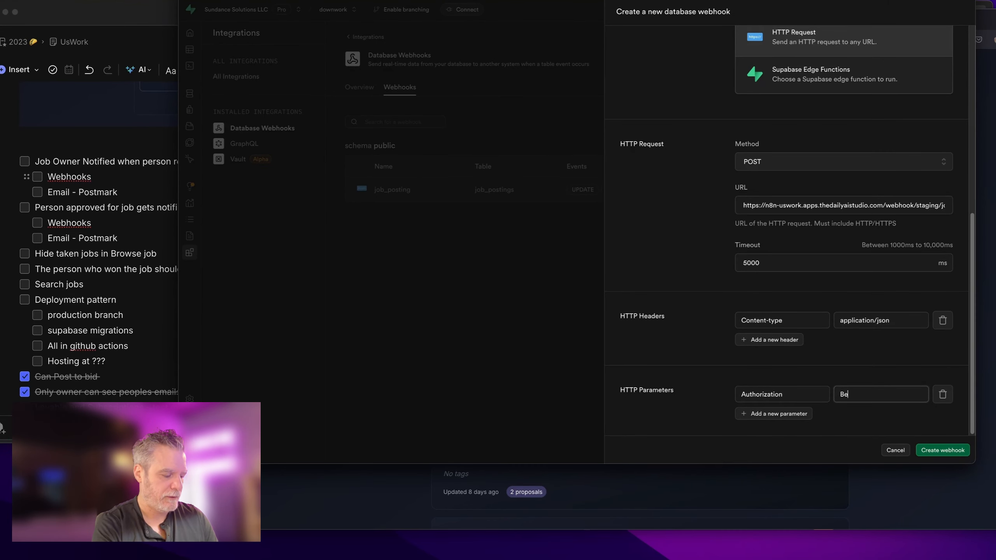
{"action": "type", "text": "arer"}
{"action": "key", "text": "super+v"}
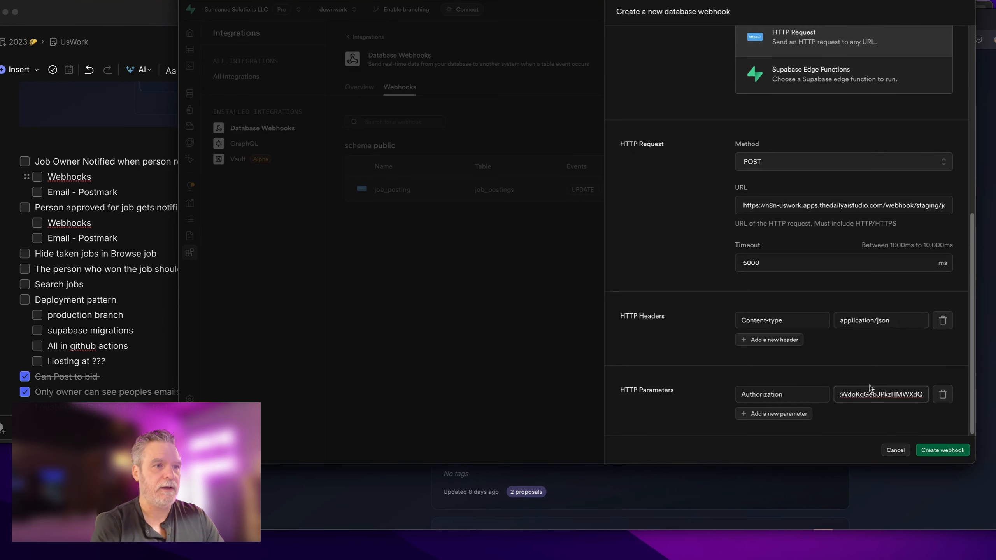
{"action": "left_click", "coordinate": [942, 452]}
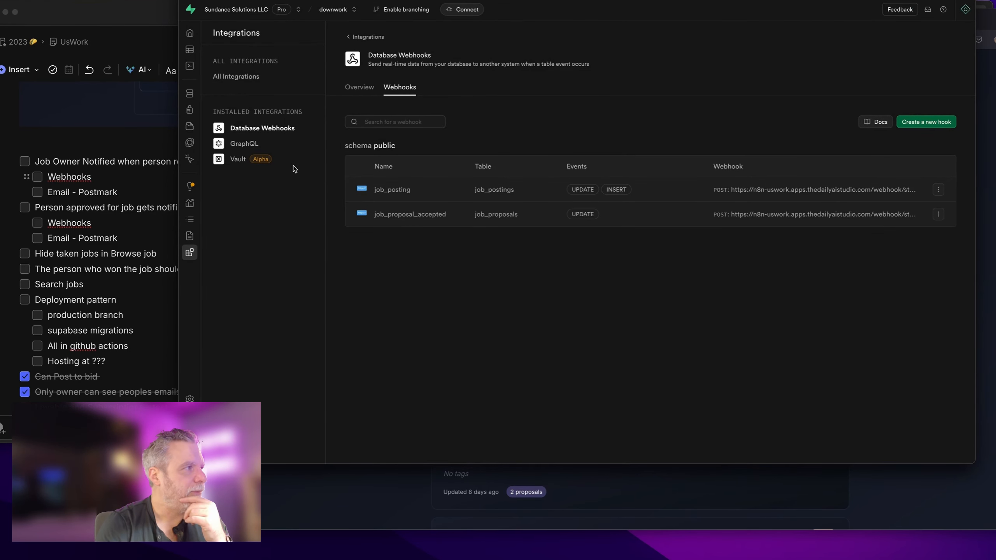
{"action": "left_click", "coordinate": [201, 50]}
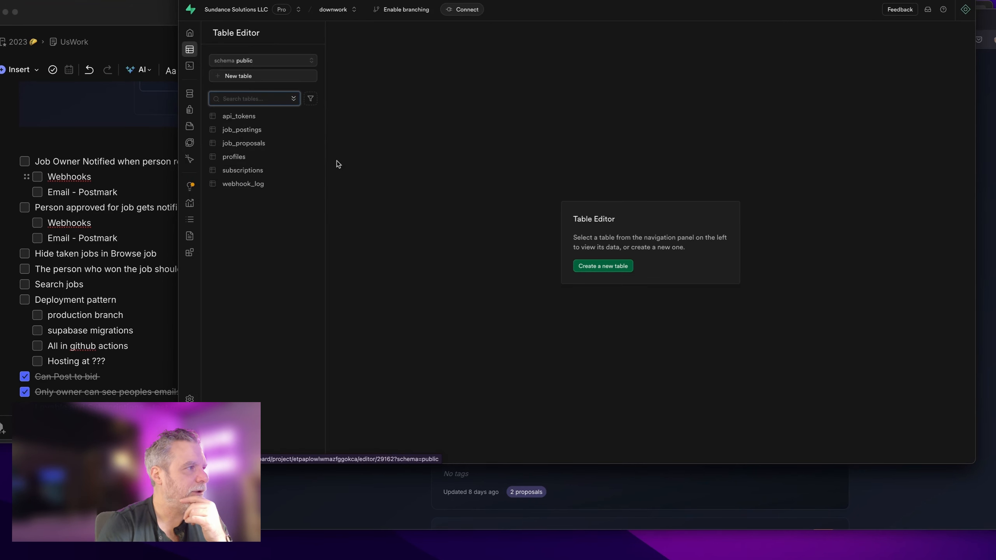
Step: Open the job_proposals table, scroll its columns to user_email, and cycle through the other windows
{"action": "left_click", "coordinate": [271, 144]}
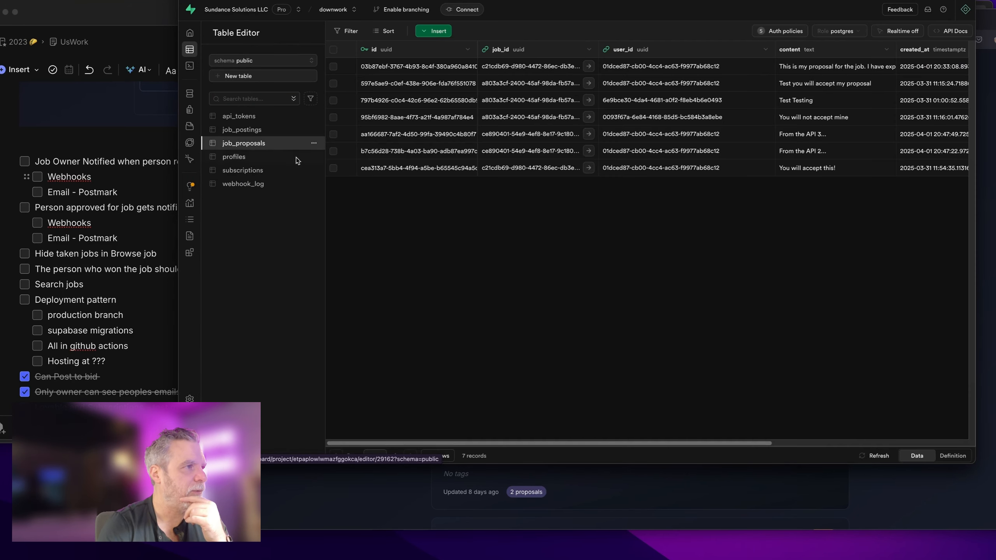
{"action": "left_click_drag", "start_coordinate": [512, 444], "coordinate": [707, 444]}
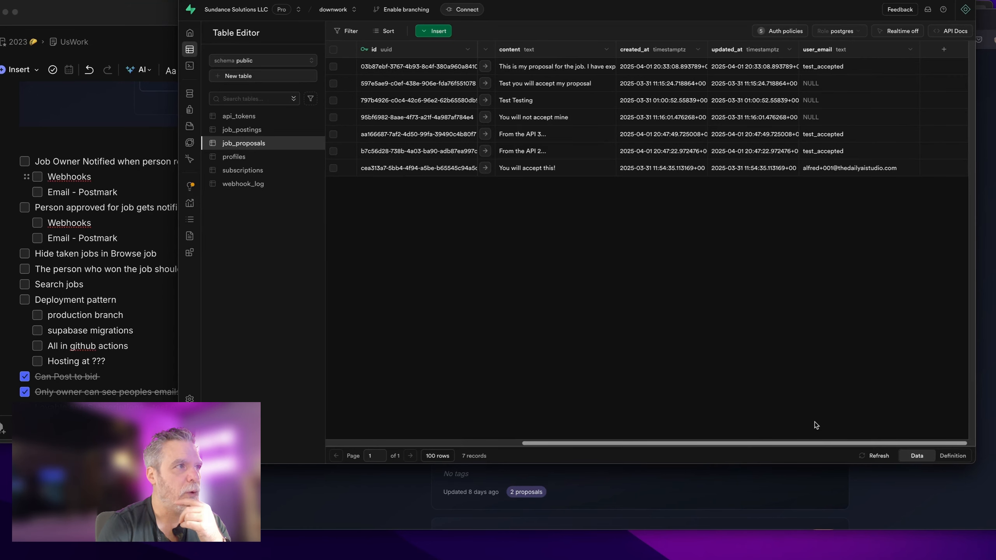
{"action": "left_click_drag", "start_coordinate": [707, 442], "coordinate": [469, 453]}
{"action": "key", "text": "ctrl+Tab"}
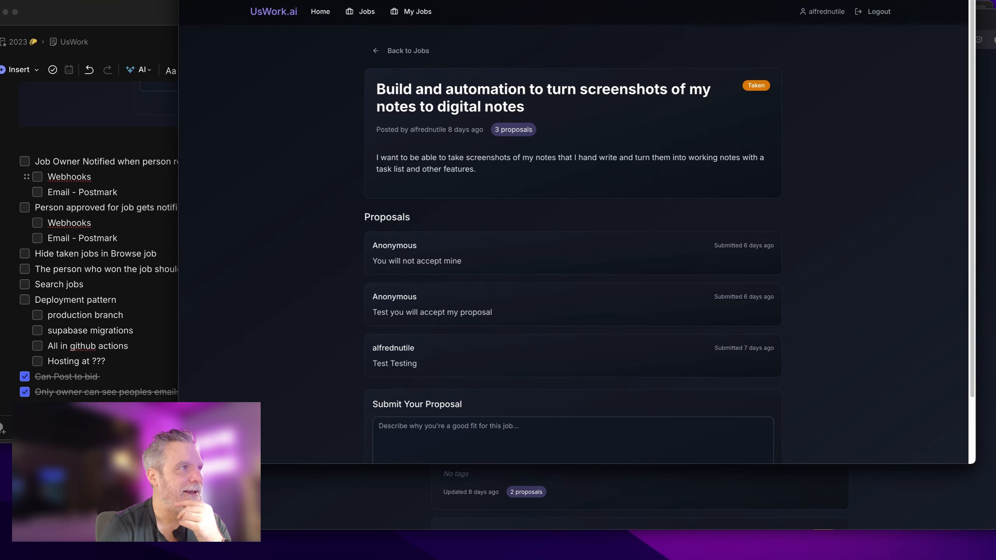
{"action": "key", "text": "ctrl+Tab"}
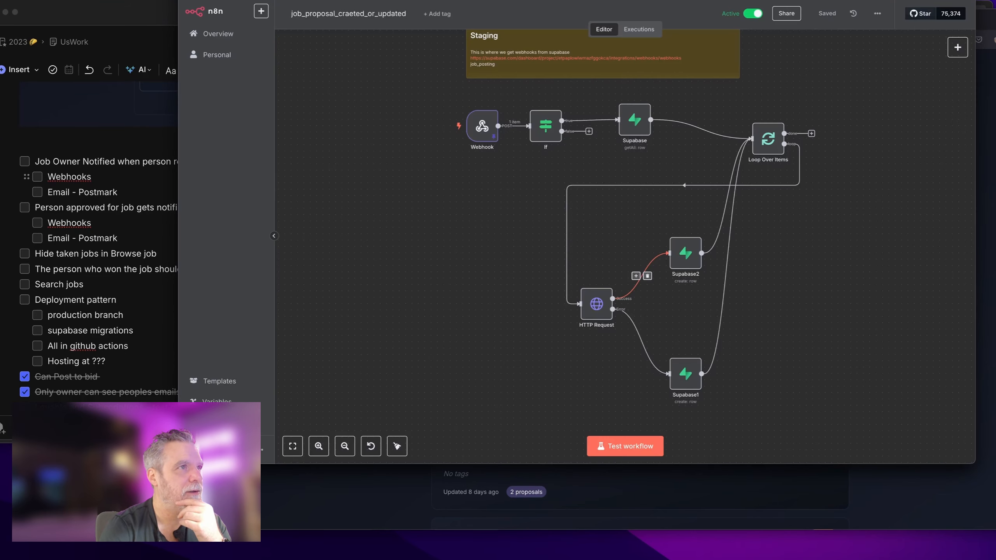
{"action": "key", "text": "ctrl+Tab"}
Step: Browse the job_postings table's columns and its actions menu
{"action": "left_click", "coordinate": [260, 130]}
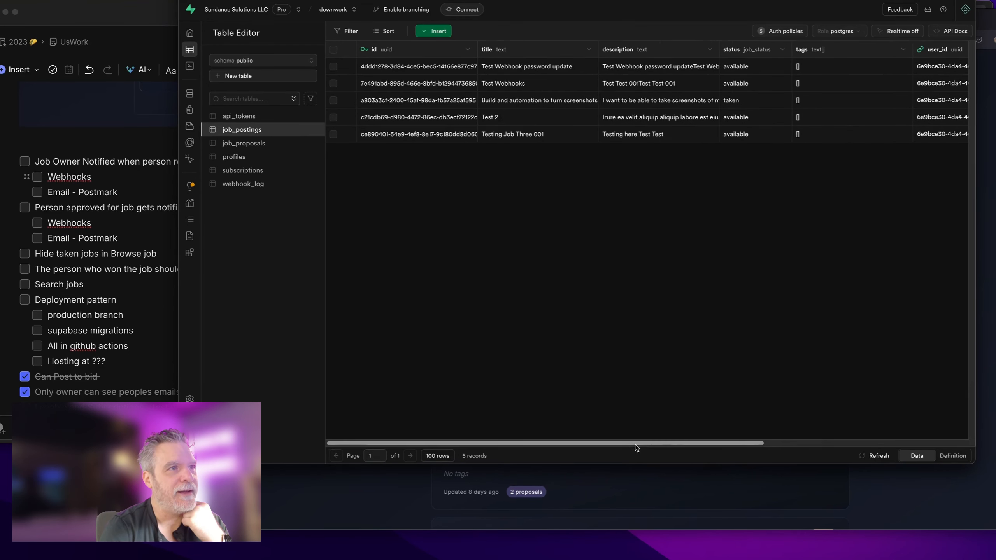
{"action": "left_click_drag", "start_coordinate": [658, 442], "coordinate": [855, 418]}
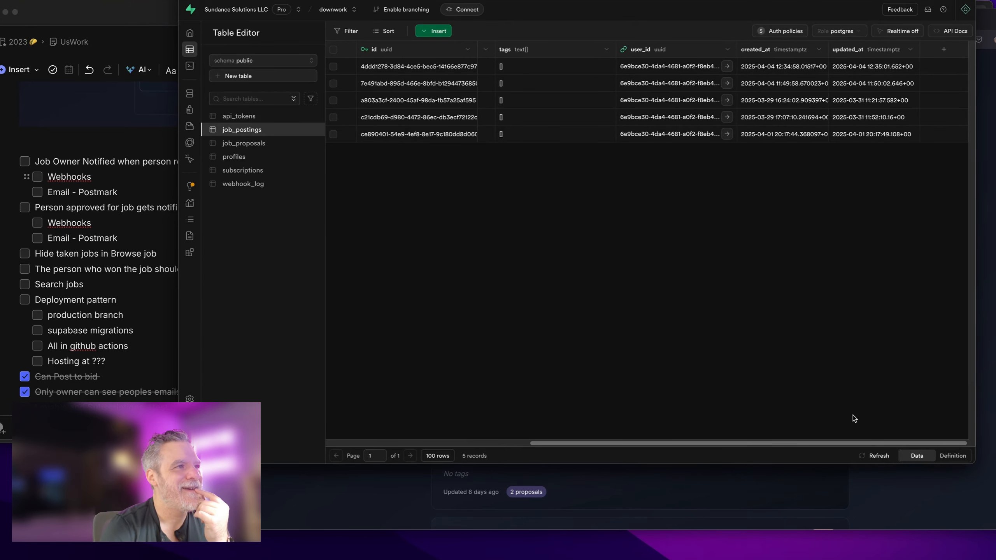
{"action": "scroll", "coordinate": [852, 414], "scroll_direction": "left", "scroll_amount": 10}
{"action": "right_click", "coordinate": [285, 130]}
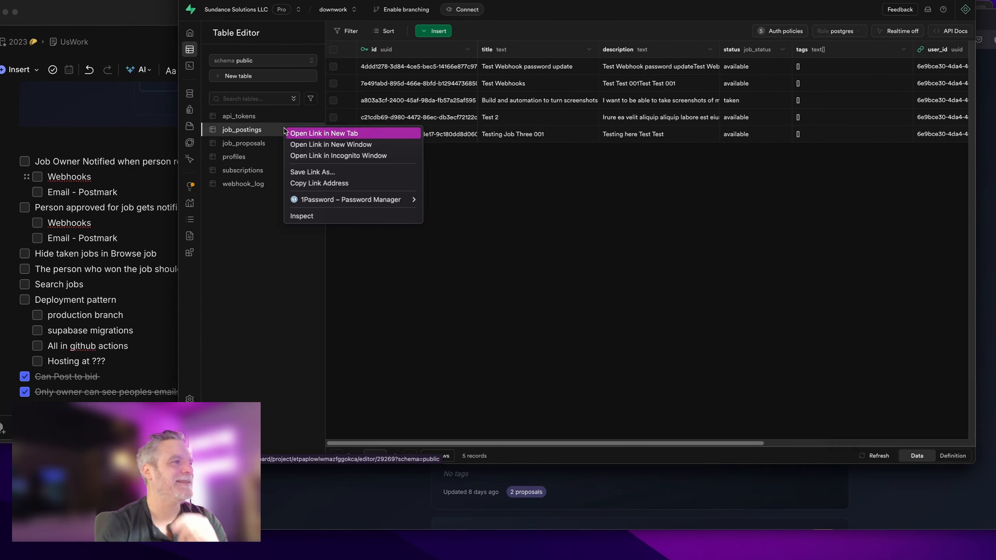
{"action": "key", "text": "Escape"}
{"action": "left_click", "coordinate": [314, 130]}
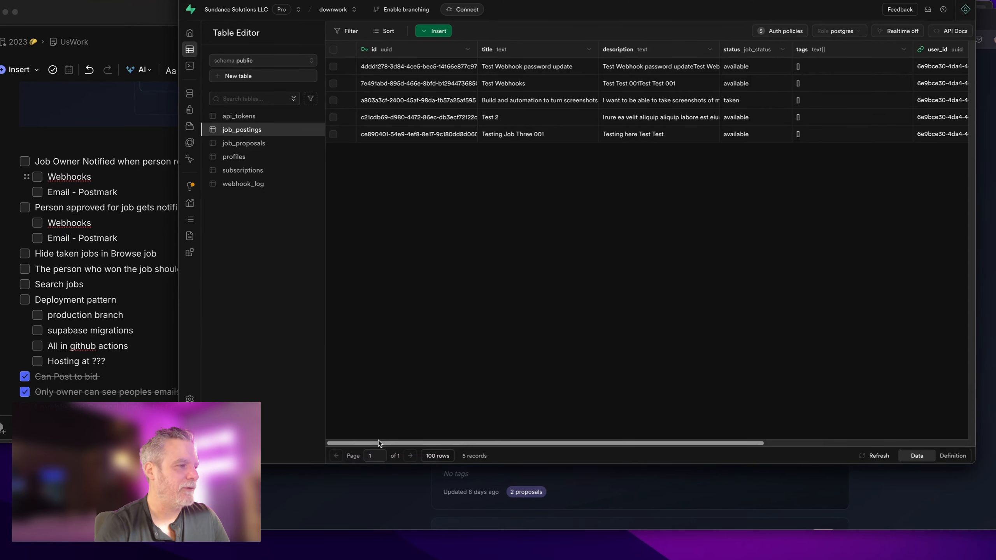
{"action": "left_click_drag", "start_coordinate": [379, 442], "coordinate": [745, 435]}
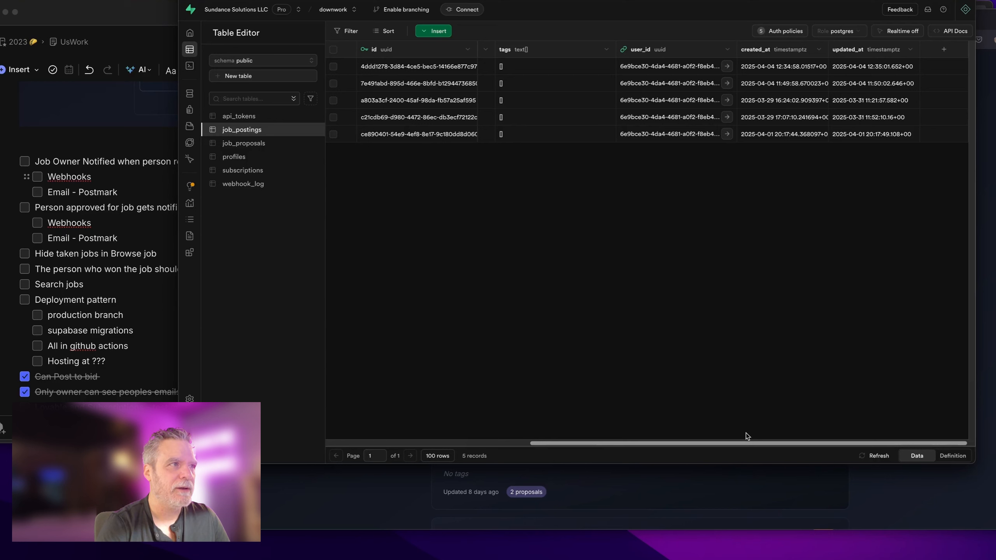
{"action": "left_click_drag", "start_coordinate": [699, 437], "coordinate": [552, 439]}
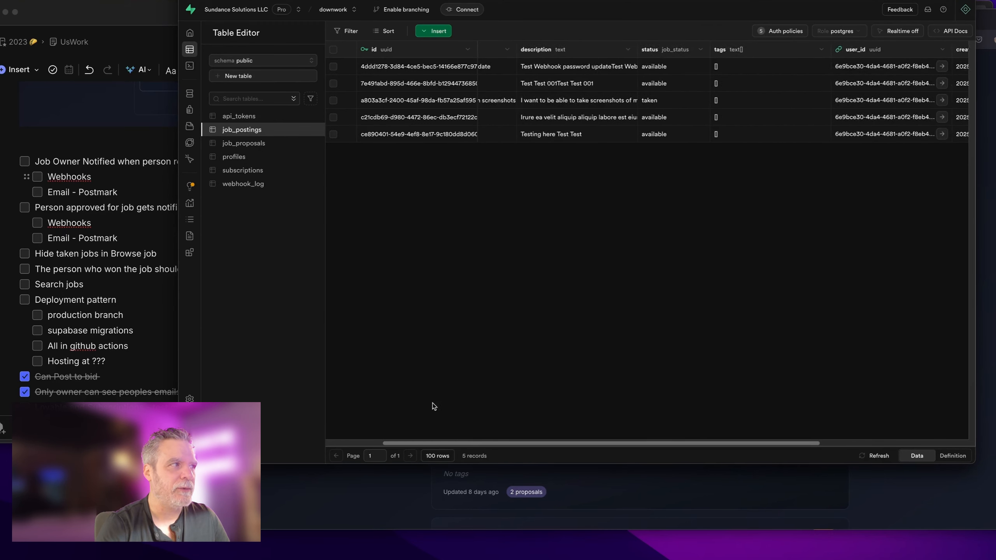
{"action": "scroll", "coordinate": [434, 407], "scroll_direction": "left", "scroll_amount": 5}
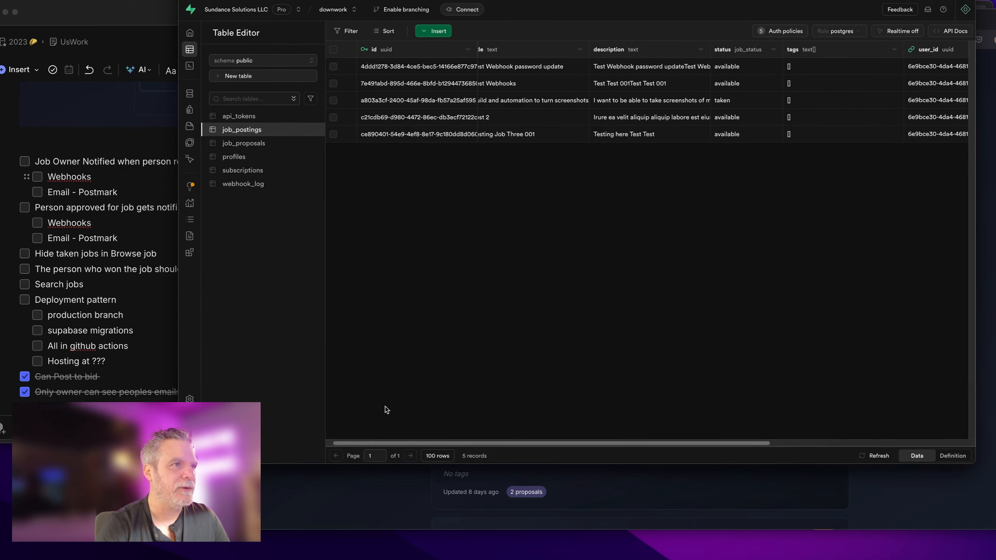
{"action": "scroll", "coordinate": [387, 410], "scroll_direction": "left", "scroll_amount": 2}
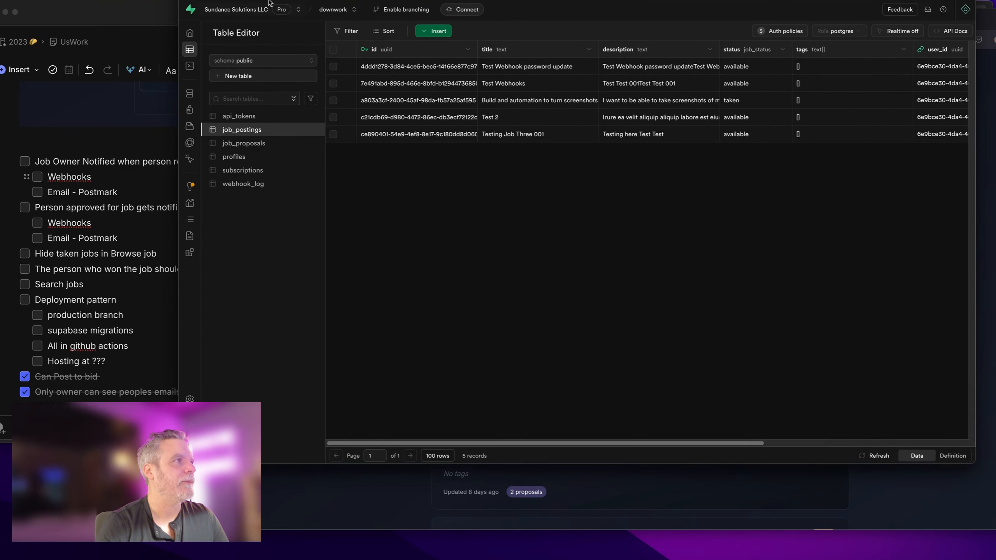
Step: Reopen job_proposals, scroll its columns, and switch to the Lovable build-tracker-dashboard project
{"action": "left_click", "coordinate": [260, 147]}
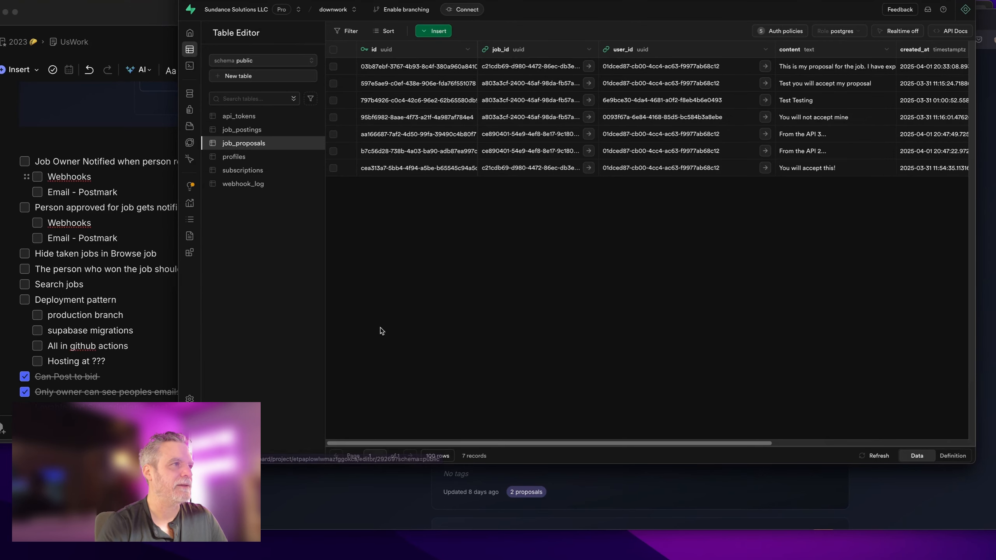
{"action": "left_click_drag", "start_coordinate": [445, 443], "coordinate": [665, 412]}
{"action": "left_click", "coordinate": [427, 1]}
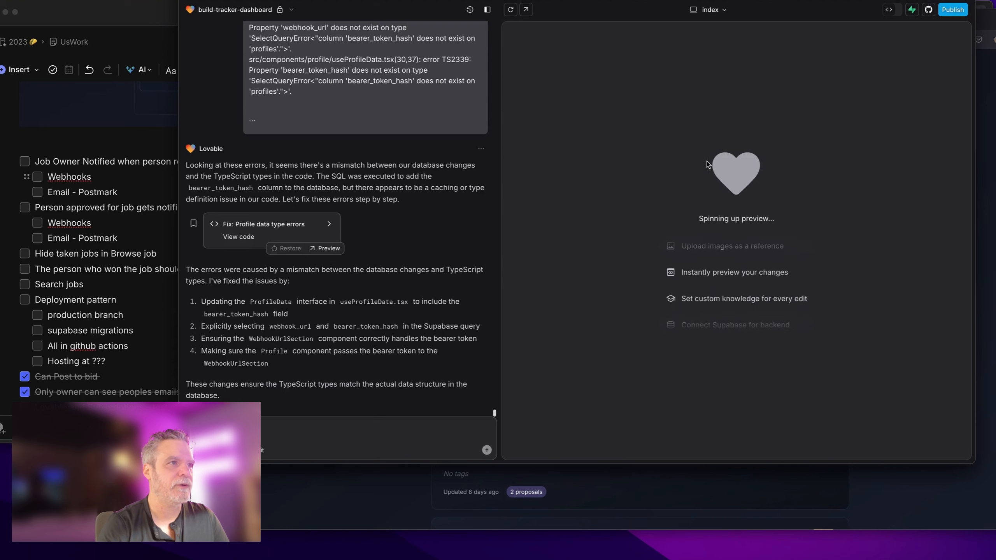
Step: Preview the /jobs/my-jobs route and open a job's detail page
{"action": "left_click", "coordinate": [715, 10]}
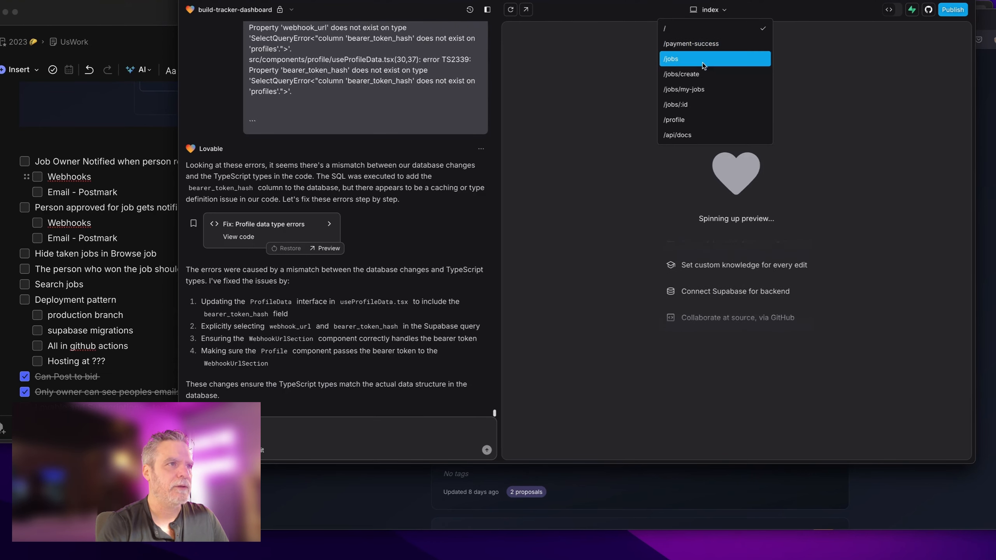
{"action": "left_click", "coordinate": [685, 89]}
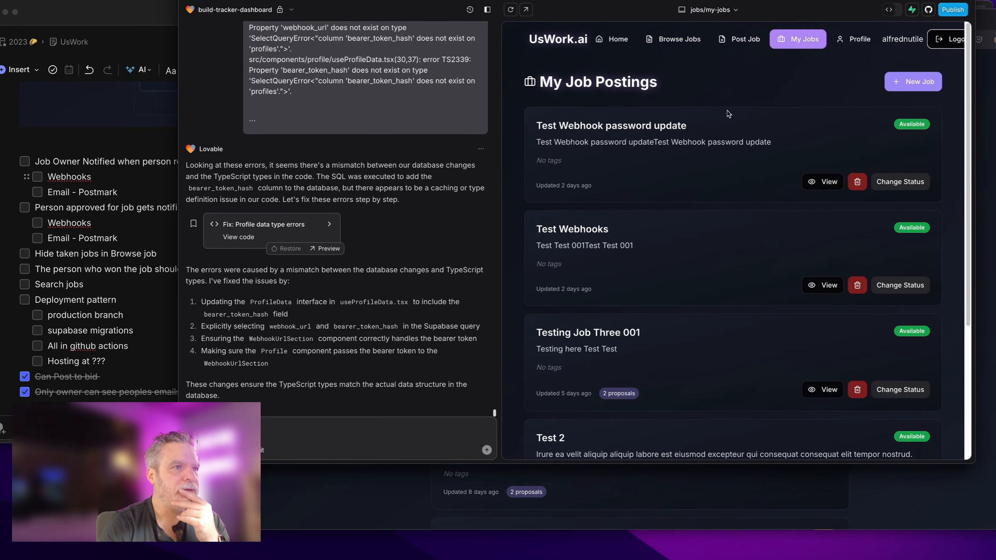
{"action": "scroll", "coordinate": [708, 357], "scroll_direction": "down", "scroll_amount": 5}
{"action": "left_click", "coordinate": [708, 355]}
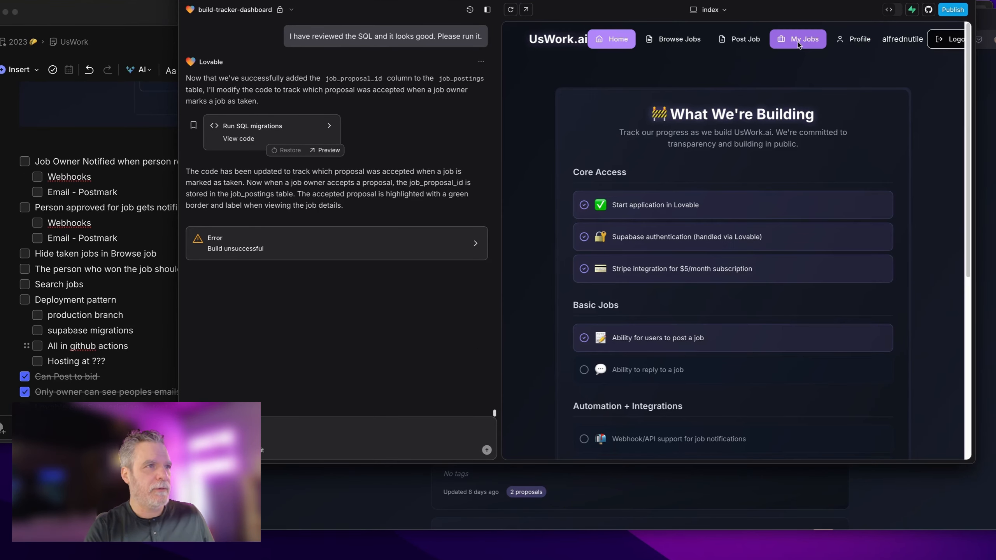
Step: Open the Test Webhook password update job from My Job Postings to reveal the proposals error
{"action": "left_click", "coordinate": [799, 43]}
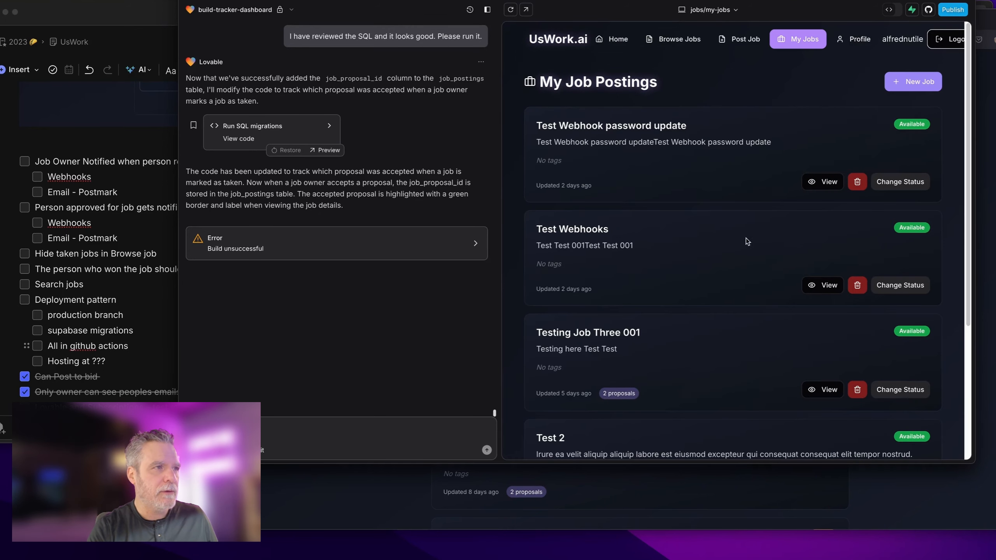
{"action": "scroll", "coordinate": [739, 286], "scroll_direction": "down", "scroll_amount": 5}
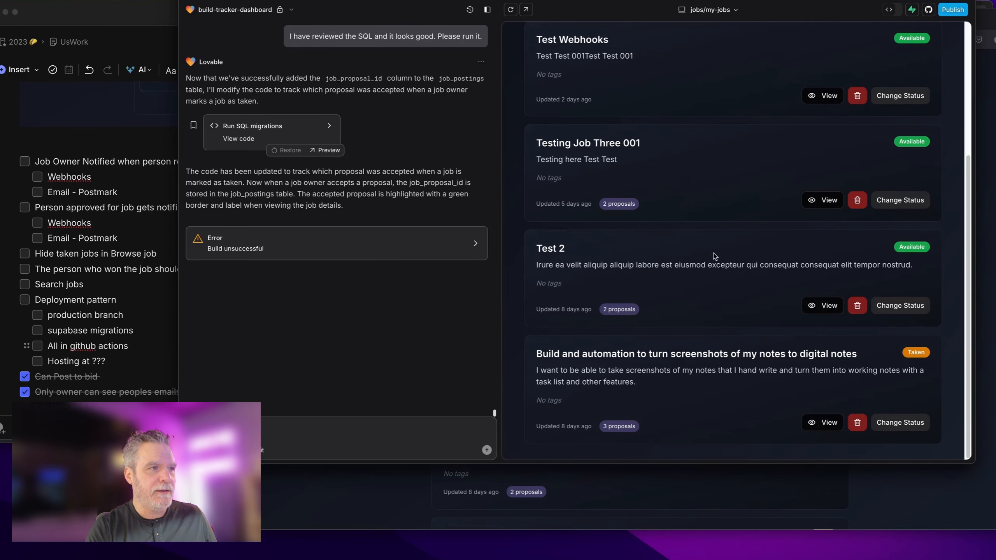
{"action": "scroll", "coordinate": [593, 246], "scroll_direction": "up", "scroll_amount": 5}
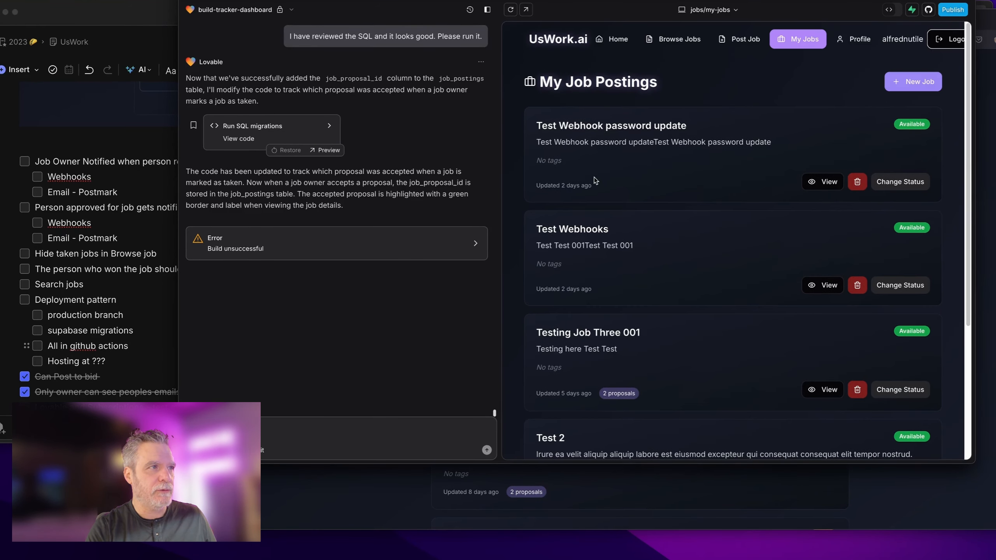
{"action": "left_click", "coordinate": [598, 129]}
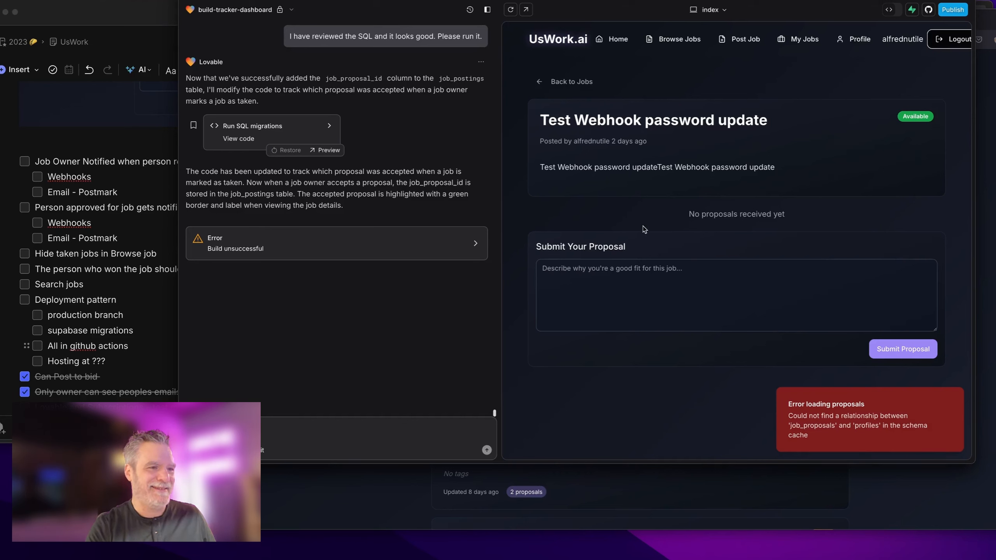
Step: Screenshot the proposals error and send it to Lovable, noting a null relationship is fine
{"action": "key", "text": "super+shift+4"}
{"action": "left_click_drag", "start_coordinate": [667, 275], "coordinate": [945, 461]}
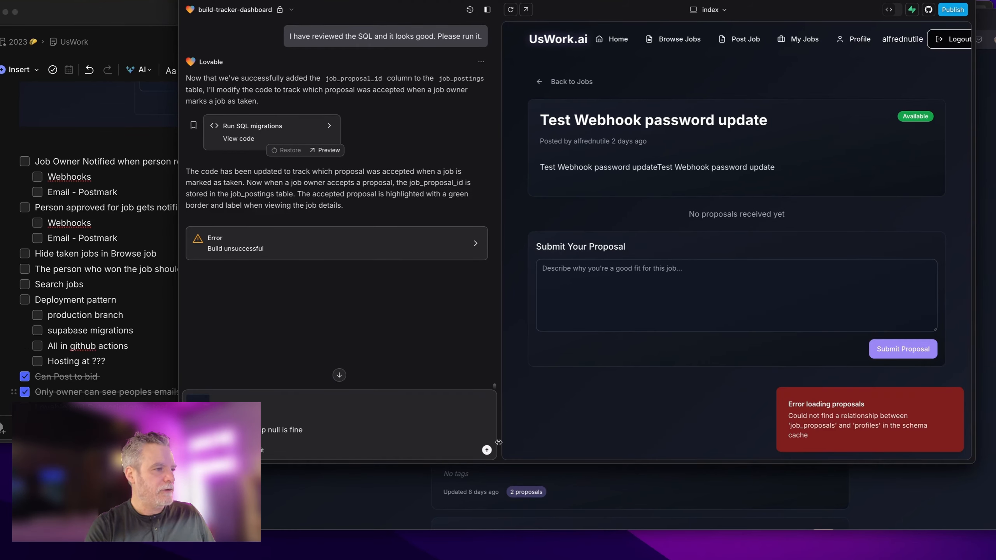
{"action": "left_click", "coordinate": [487, 450]}
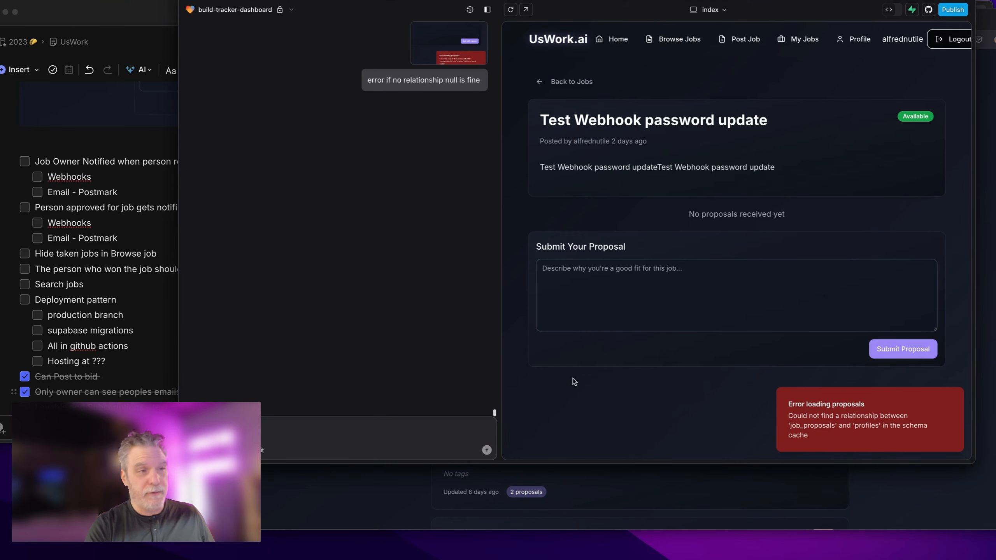
{"action": "key", "text": "super+Tab"}
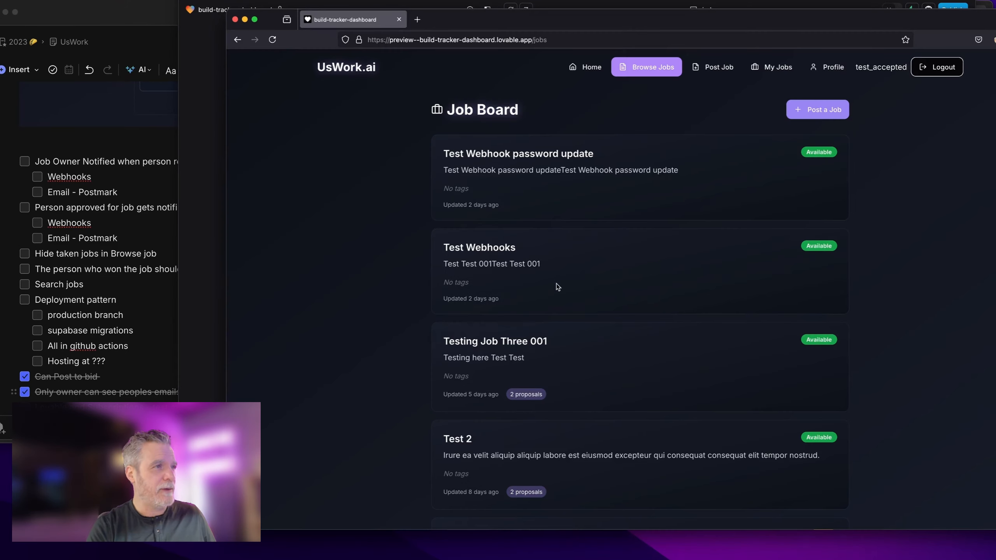
Step: Submit a proposal of repeated 'test' text on the Test Webhook password update job
{"action": "left_click", "coordinate": [570, 155]}
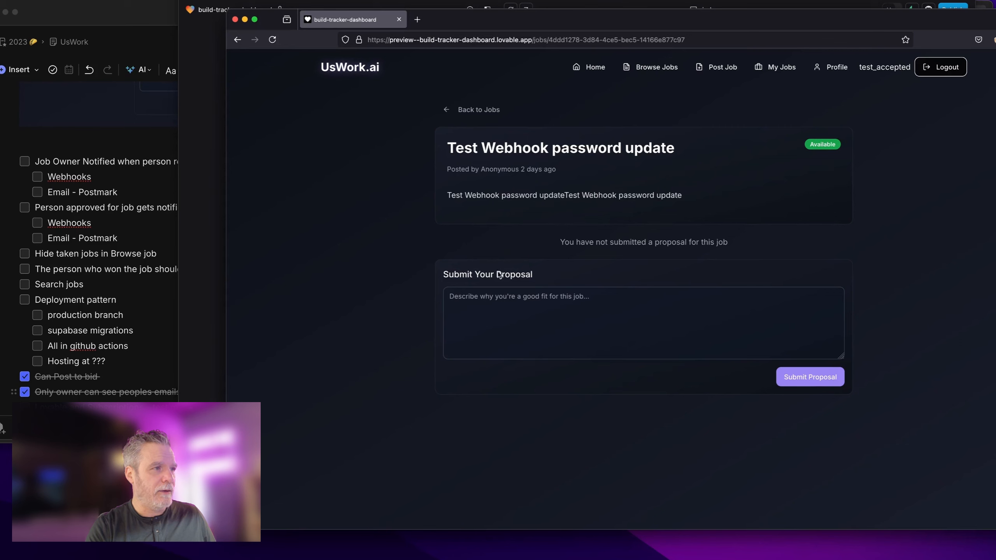
{"action": "left_click", "coordinate": [488, 324]}
{"action": "type", "text": "testtesttesttesttesttesttesttesttesttesttesttesttesttesttesttesttesttesttesttesttesttesttesttesttest"}
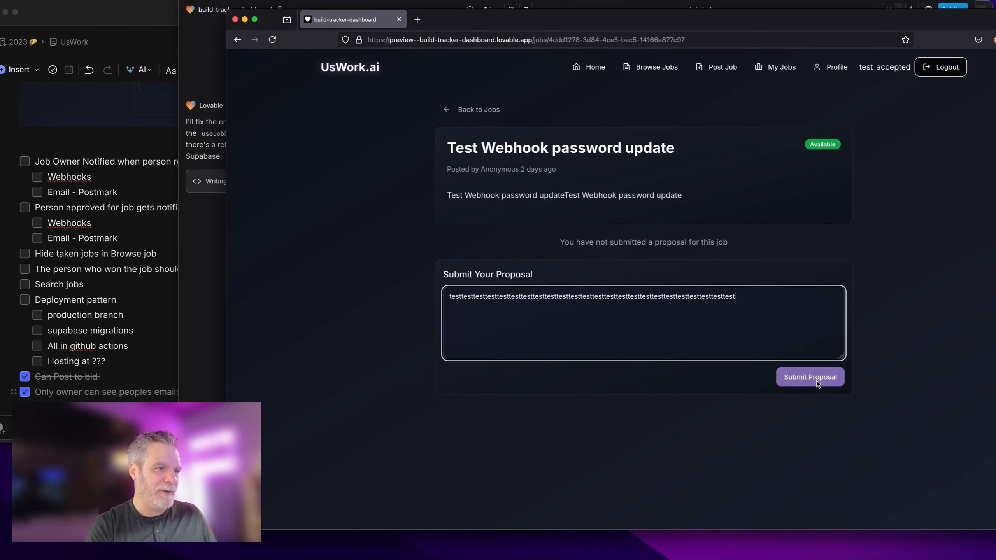
{"action": "left_click", "coordinate": [817, 382]}
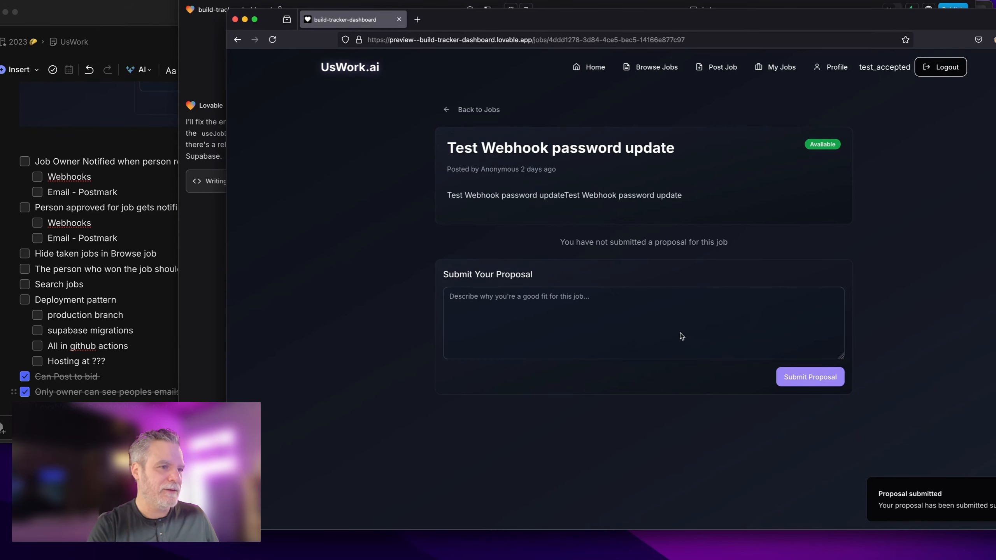
{"action": "left_click_drag", "start_coordinate": [500, 11], "coordinate": [442, 35]}
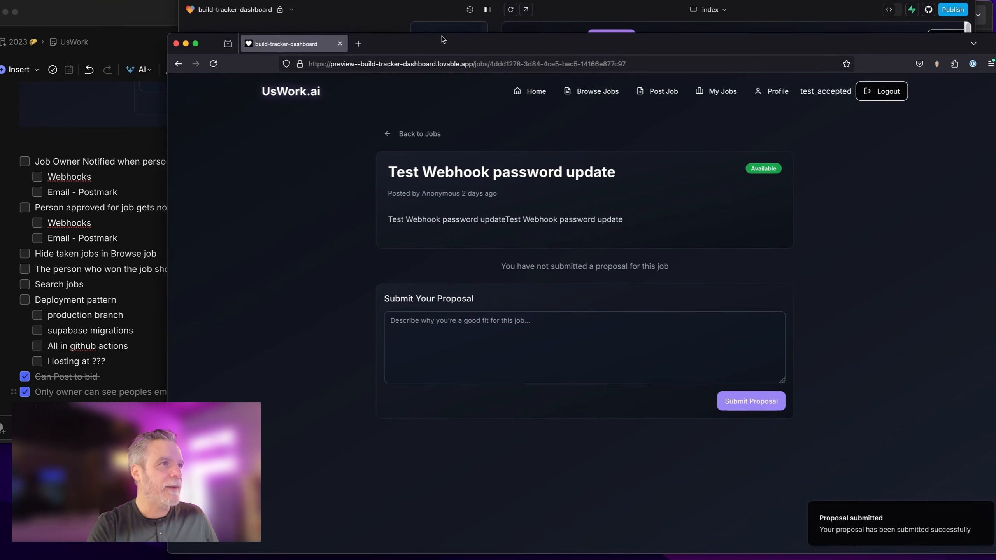
Step: View the unsuccessful build log and have Lovable fix the JobProposalsList type errors
{"action": "left_click", "coordinate": [683, 11]}
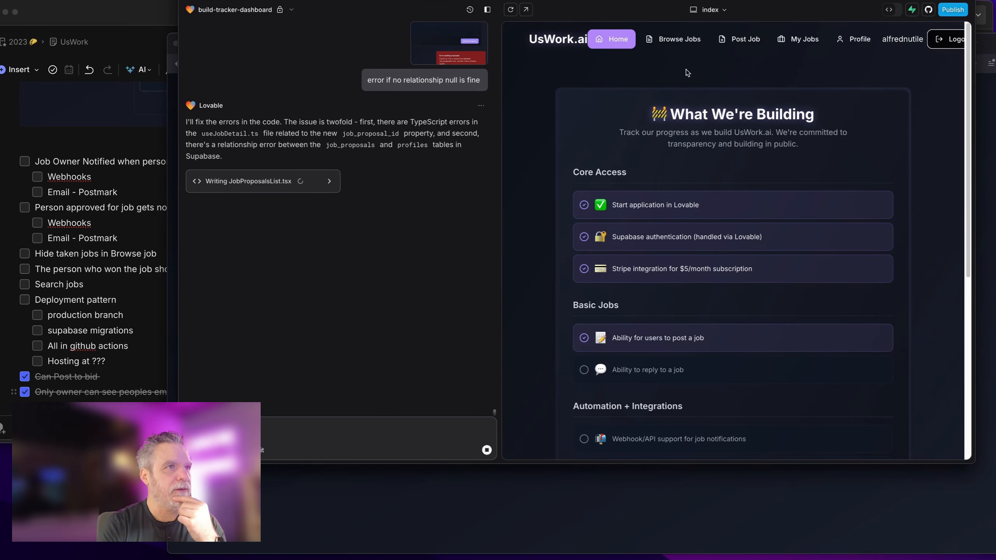
{"action": "left_click", "coordinate": [474, 356]}
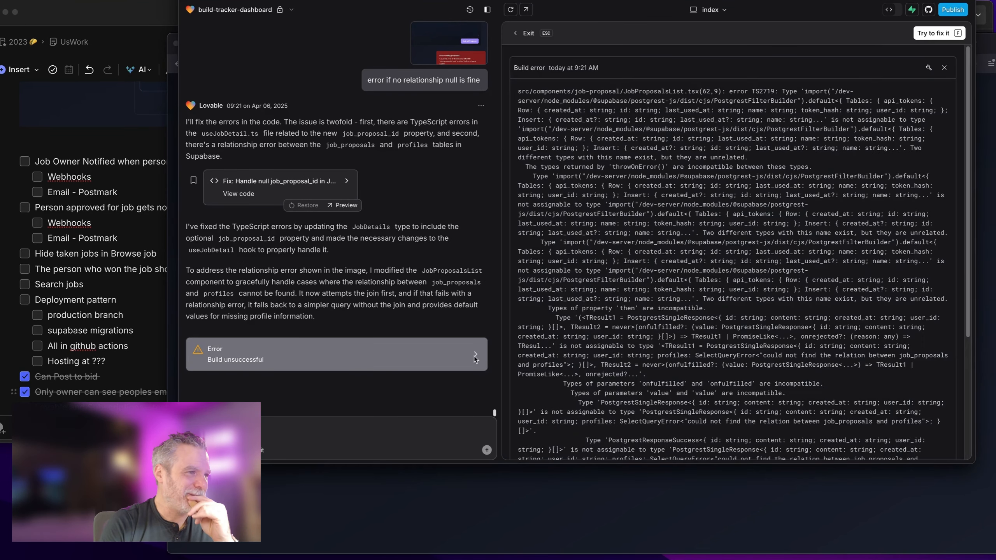
{"action": "left_click", "coordinate": [939, 33]}
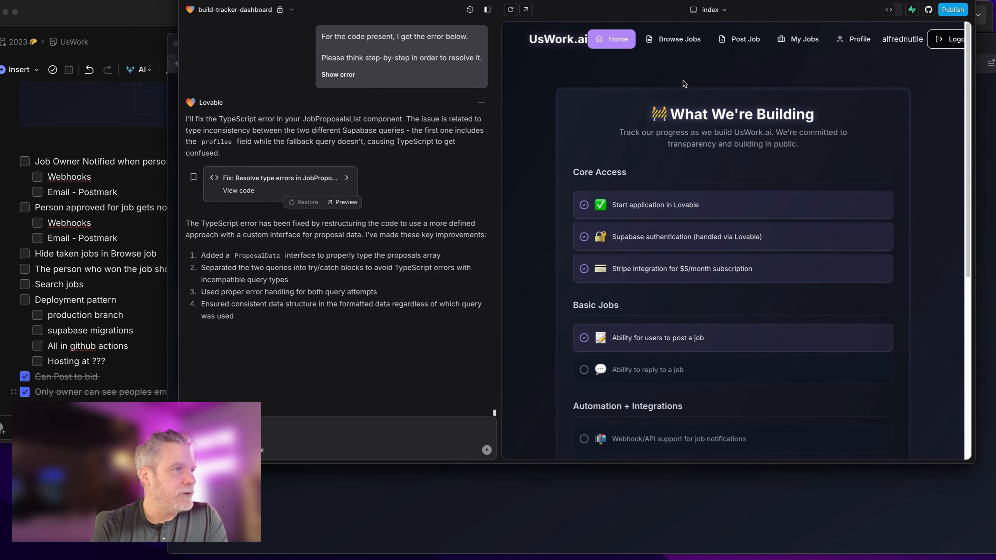
Step: Check the new proposal on the Test Webhook password update job, then go to Supabase's job_proposals table
{"action": "left_click", "coordinate": [675, 40]}
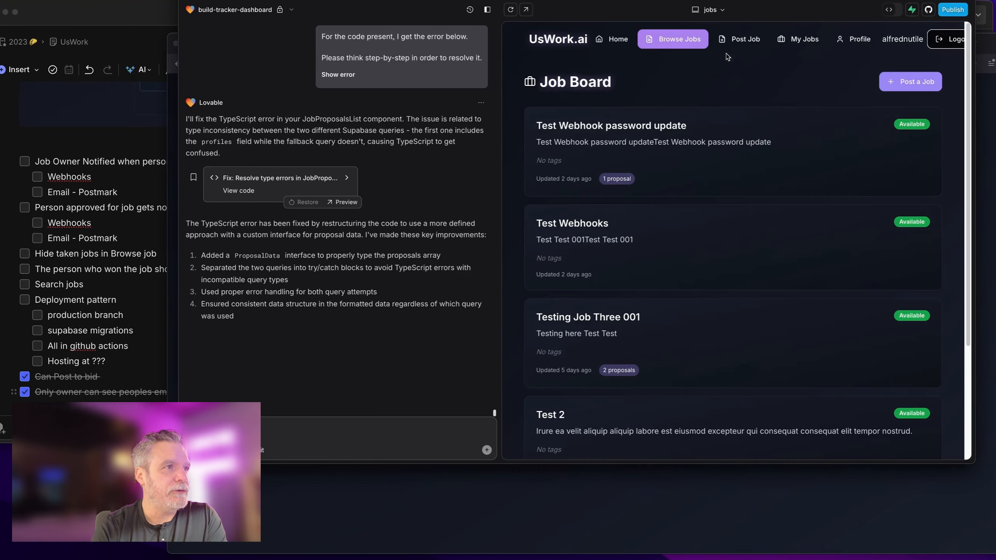
{"action": "left_click", "coordinate": [596, 127]}
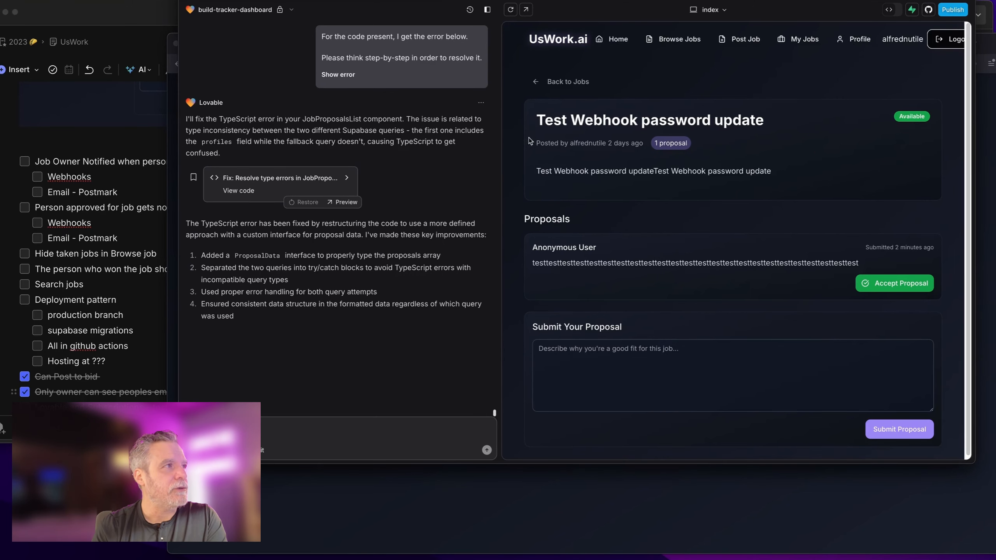
{"action": "left_click", "coordinate": [416, 0]}
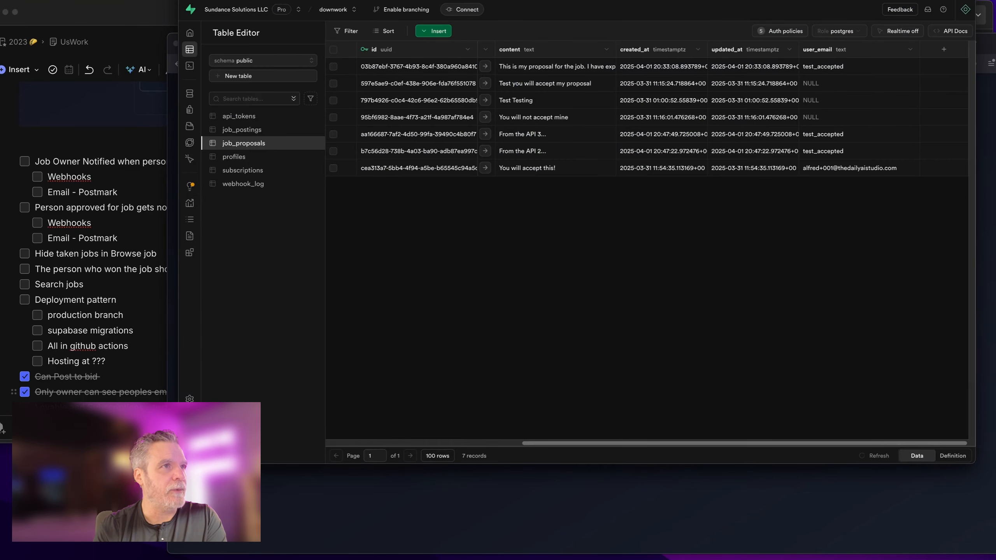
Step: Go to Integrations > Database Webhooks and list the project's webhooks
{"action": "mouse_move", "coordinate": [202, 63]}
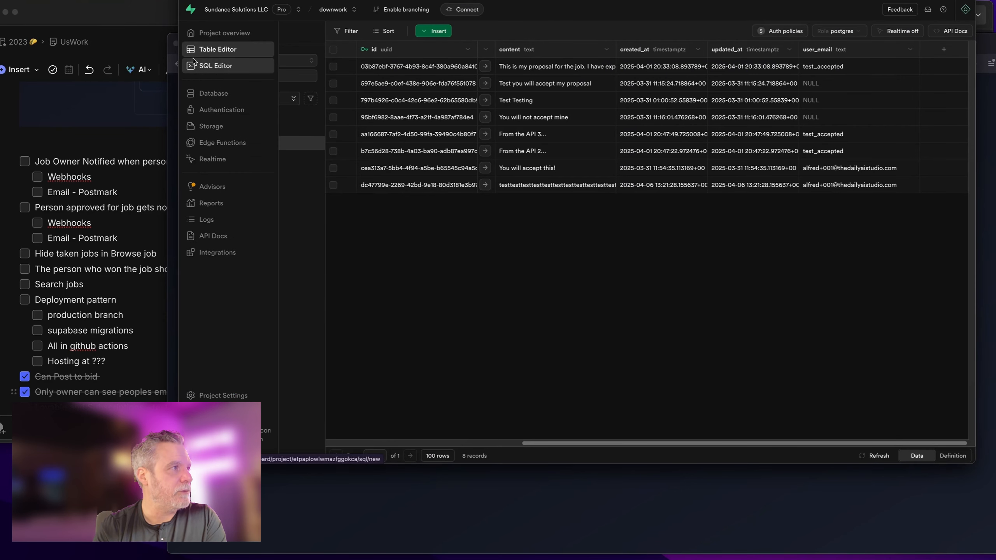
{"action": "left_click", "coordinate": [214, 252]}
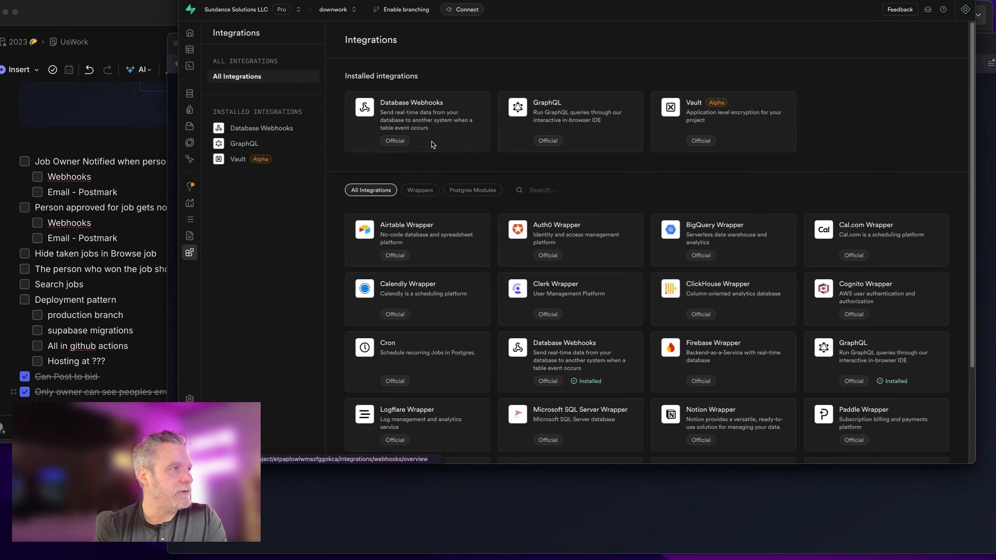
{"action": "left_click", "coordinate": [706, 115]}
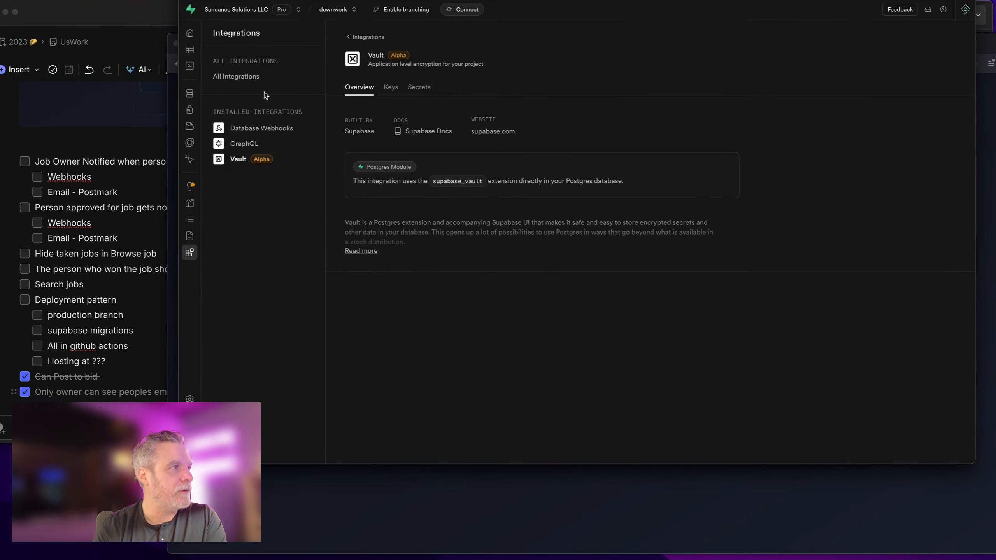
{"action": "left_click", "coordinate": [262, 128]}
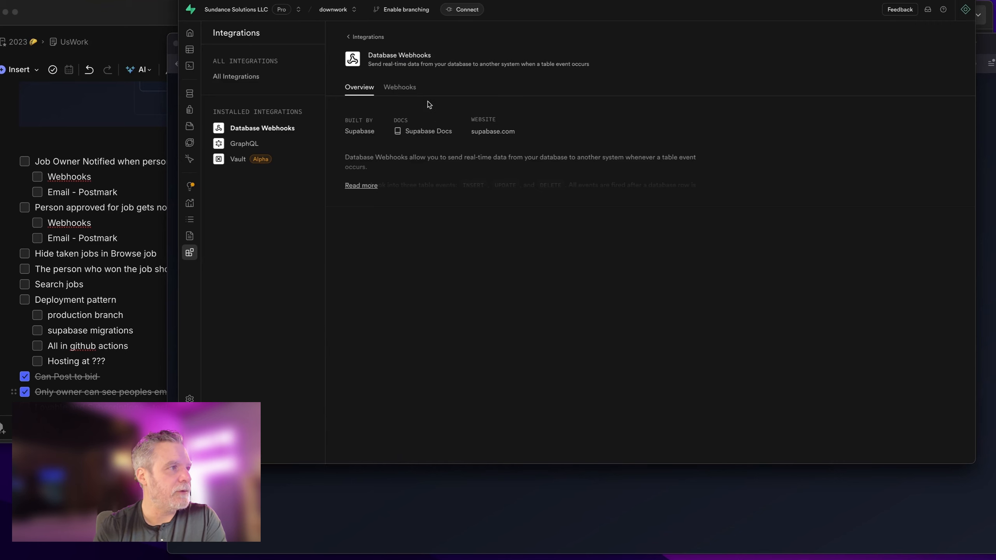
{"action": "left_click", "coordinate": [415, 92]}
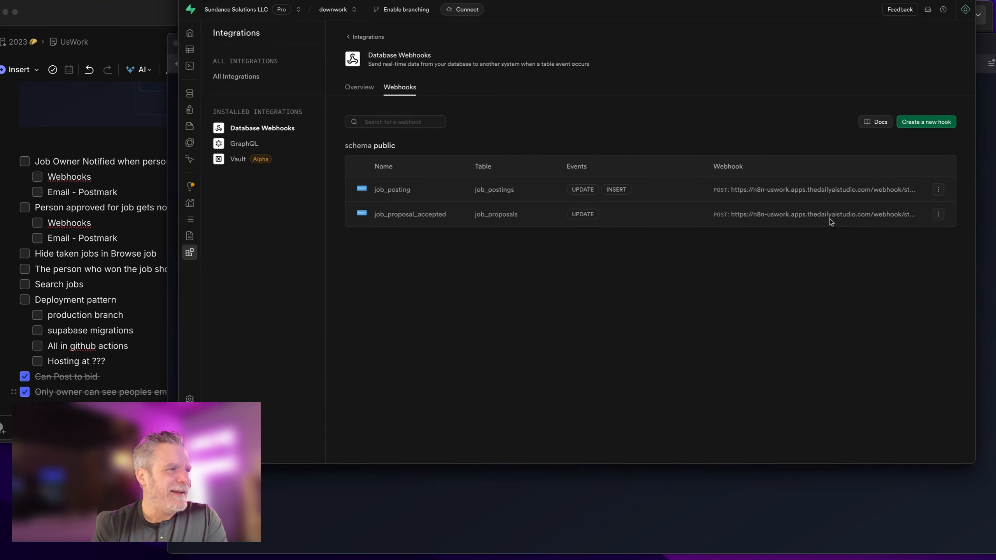
Step: Change the job_proposal_accepted webhook's table to job_postings and save the update
{"action": "left_click", "coordinate": [939, 214]}
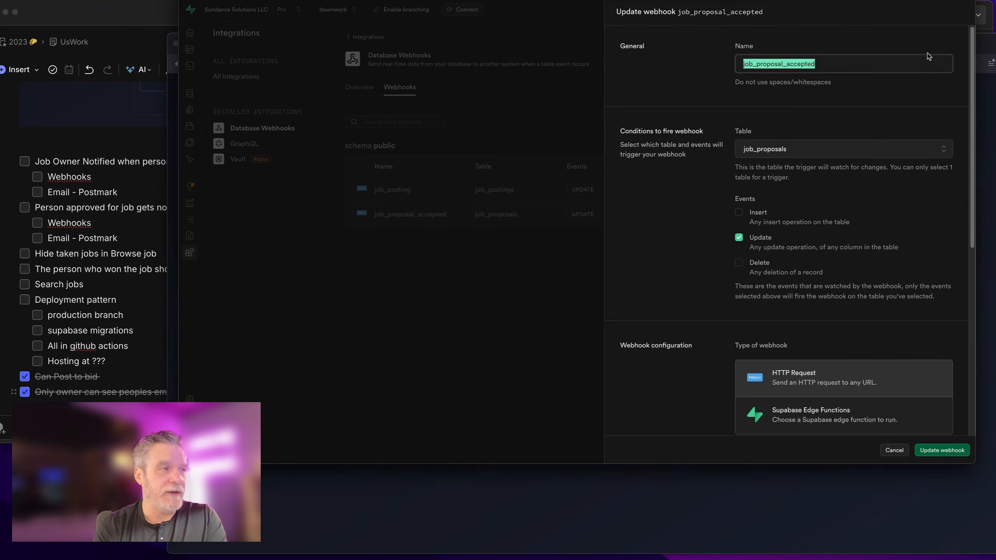
{"action": "left_click", "coordinate": [821, 149]}
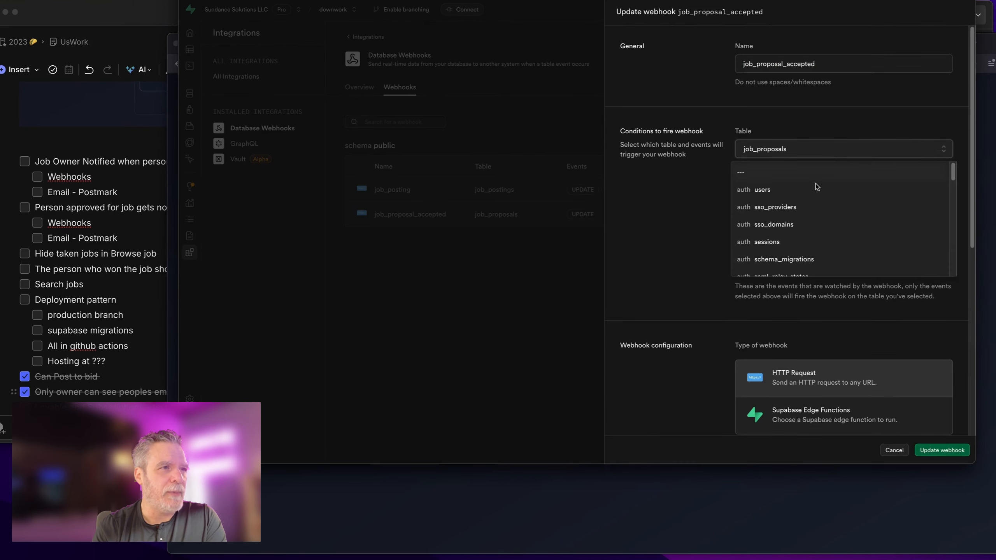
{"action": "scroll", "coordinate": [823, 224], "scroll_direction": "down", "scroll_amount": 5}
{"action": "scroll", "coordinate": [822, 227], "scroll_direction": "up", "scroll_amount": 5}
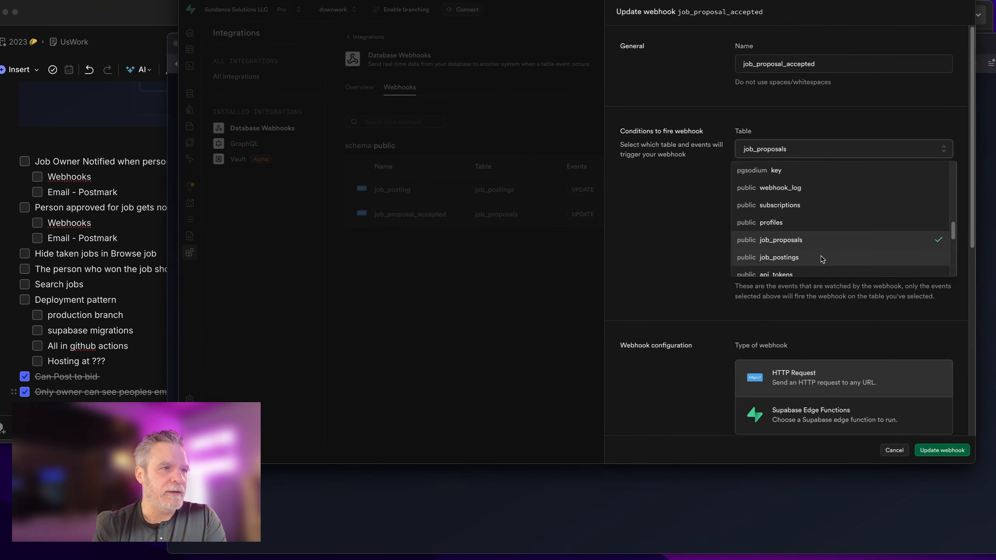
{"action": "left_click", "coordinate": [821, 257]}
{"action": "left_click", "coordinate": [942, 451]}
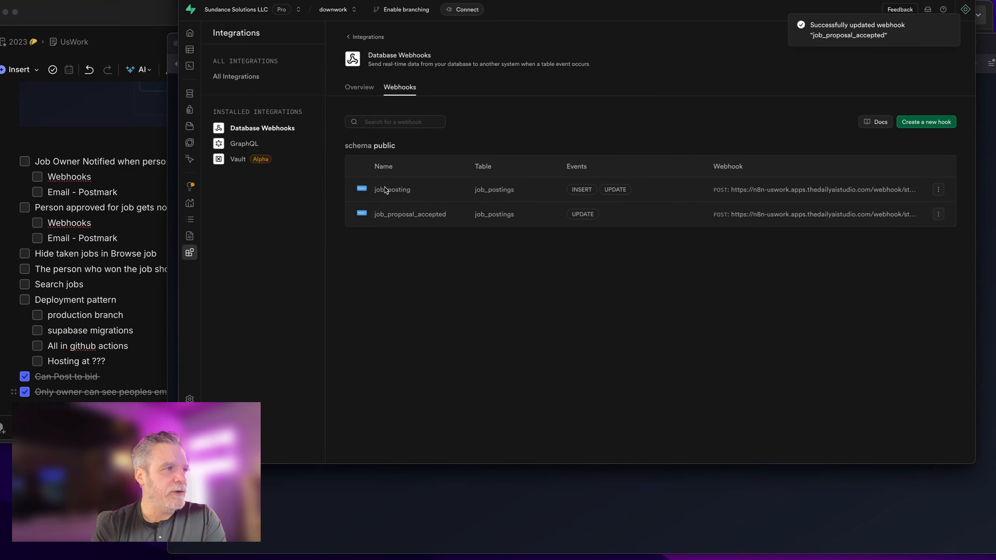
Step: Close n8n's Webhook node, select the If node, glance at Supabase webhooks, and return to Lovable
{"action": "key", "text": "ctrl+Tab"}
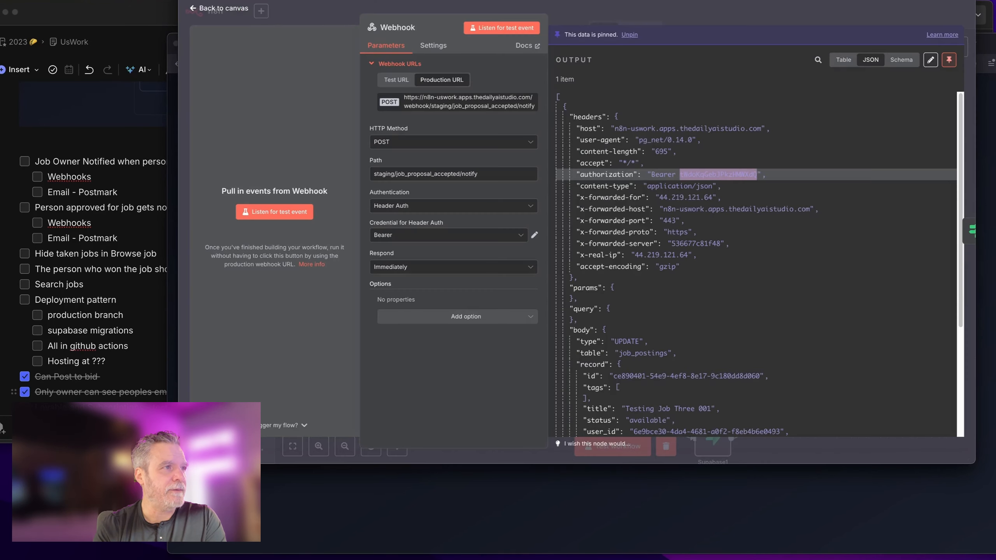
{"action": "key", "text": "Escape"}
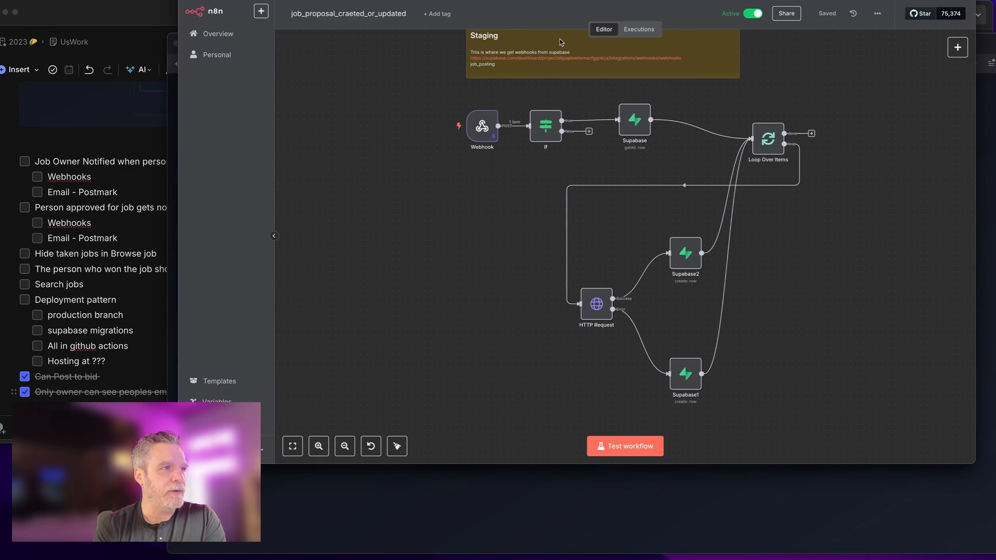
{"action": "left_click", "coordinate": [536, 138]}
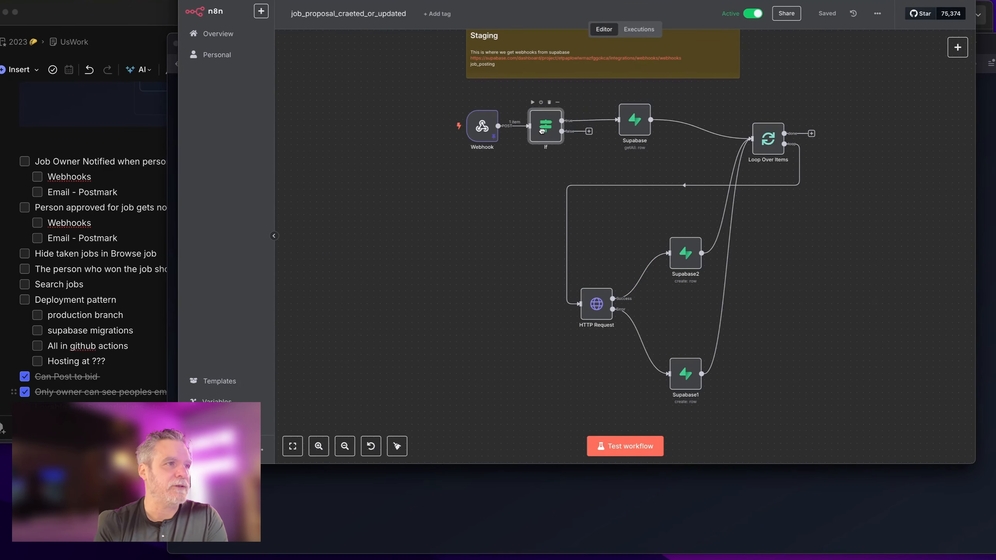
{"action": "key", "text": "ctrl+Tab"}
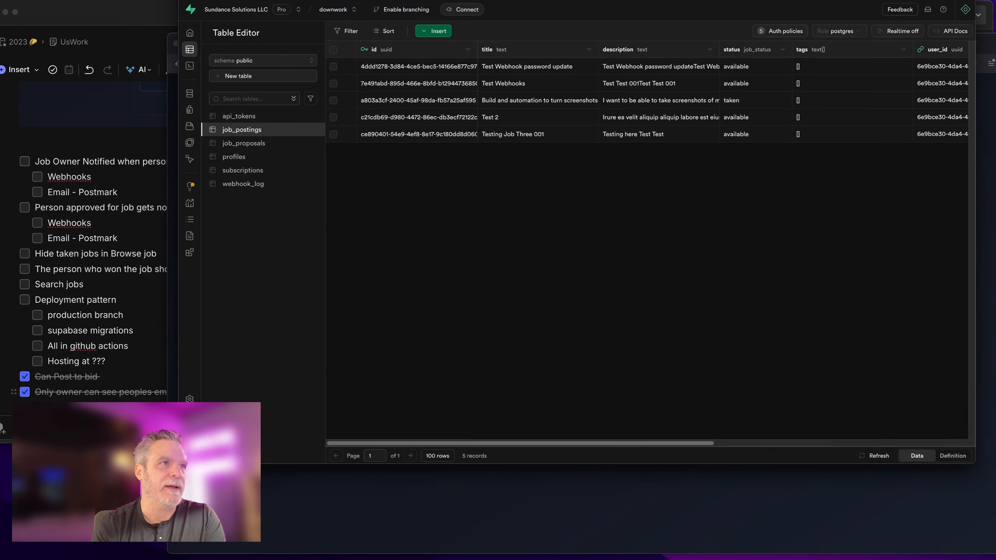
{"action": "left_click", "coordinate": [705, 1]}
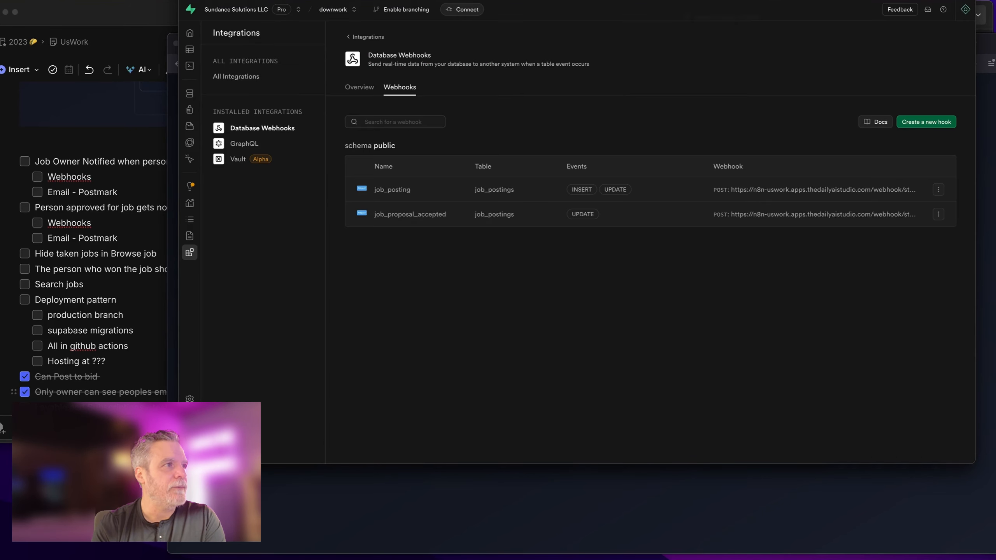
{"action": "key", "text": "ctrl+Tab"}
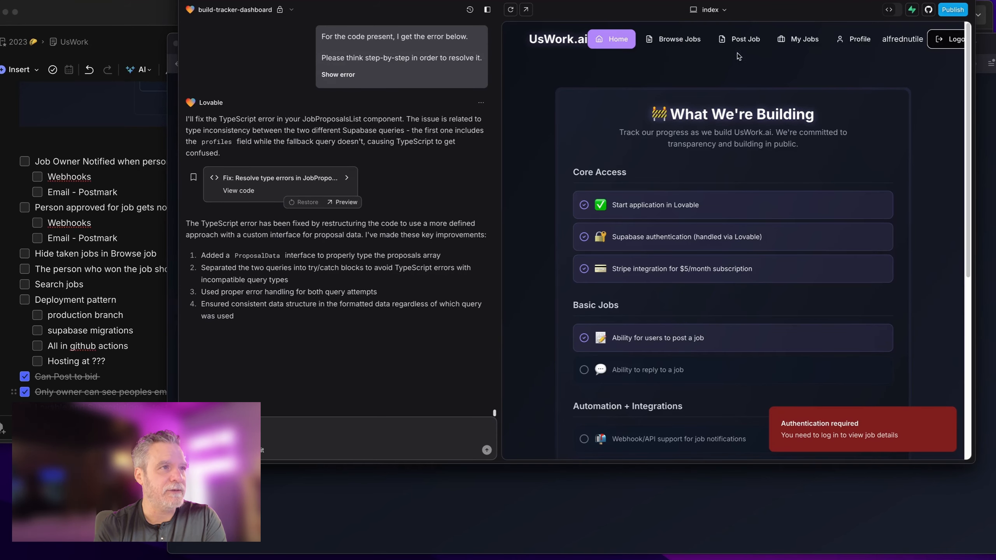
Step: Accept and confirm the proposal on Test Webhook password update, marking the job Taken
{"action": "left_click", "coordinate": [741, 39]}
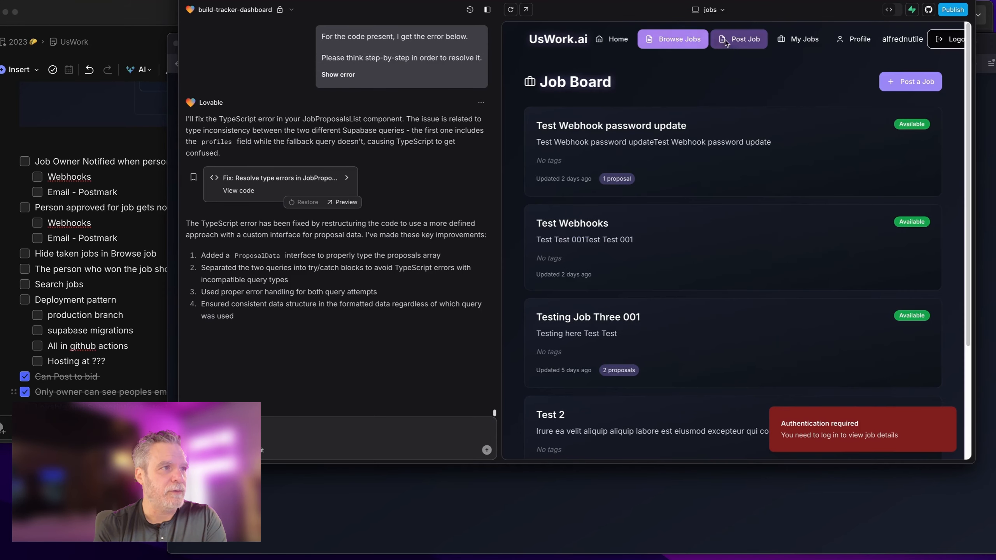
{"action": "left_click", "coordinate": [637, 129]}
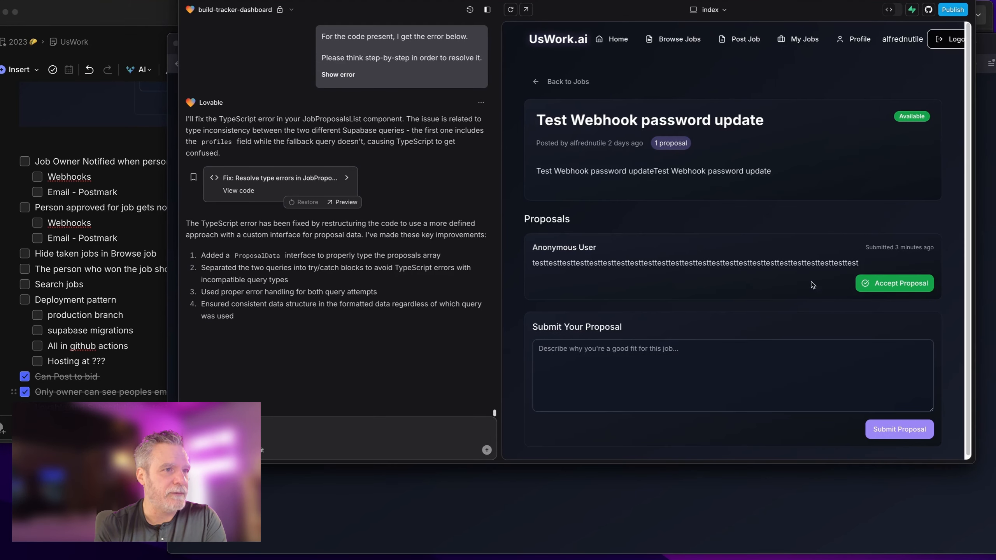
{"action": "left_click", "coordinate": [889, 284]}
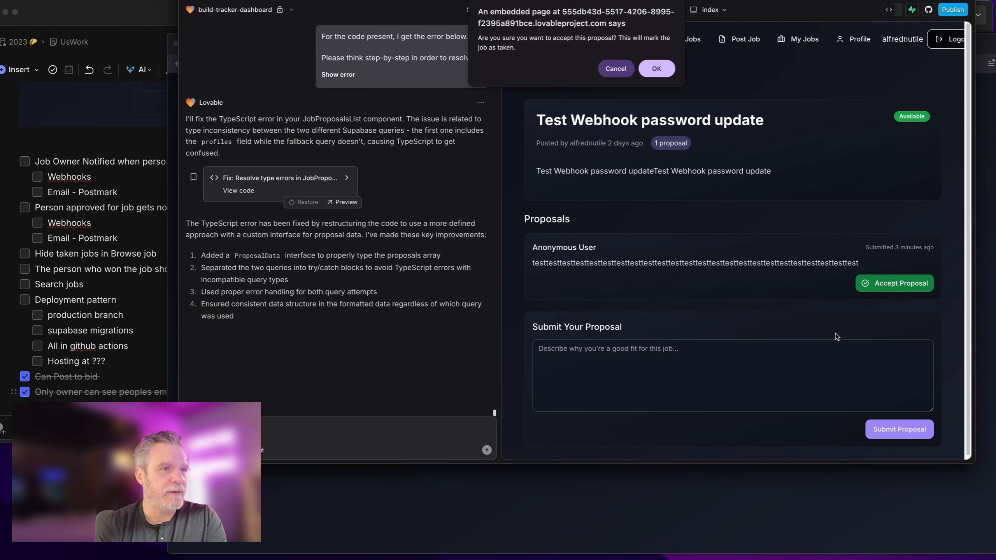
{"action": "left_click", "coordinate": [643, 69]}
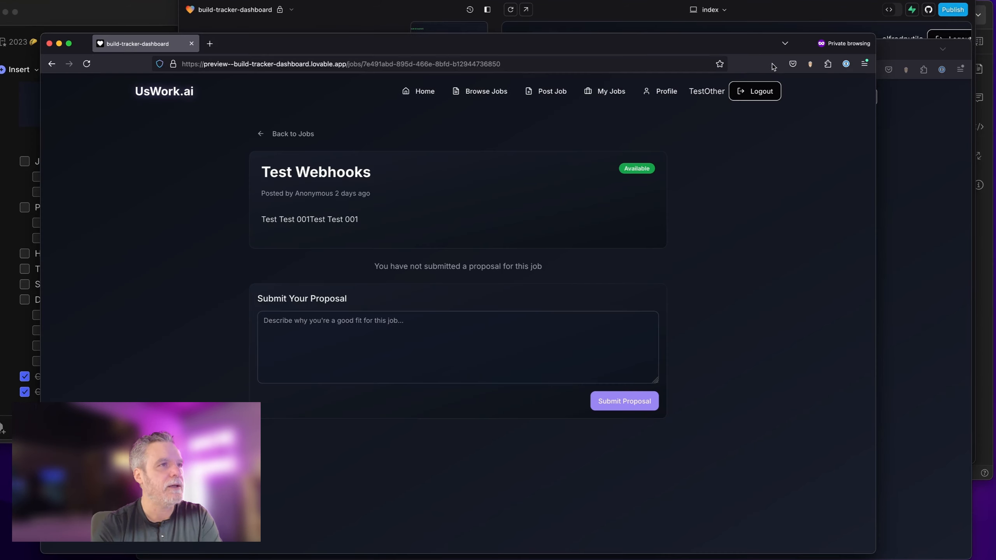
{"action": "left_click_drag", "start_coordinate": [759, 41], "coordinate": [743, 22]}
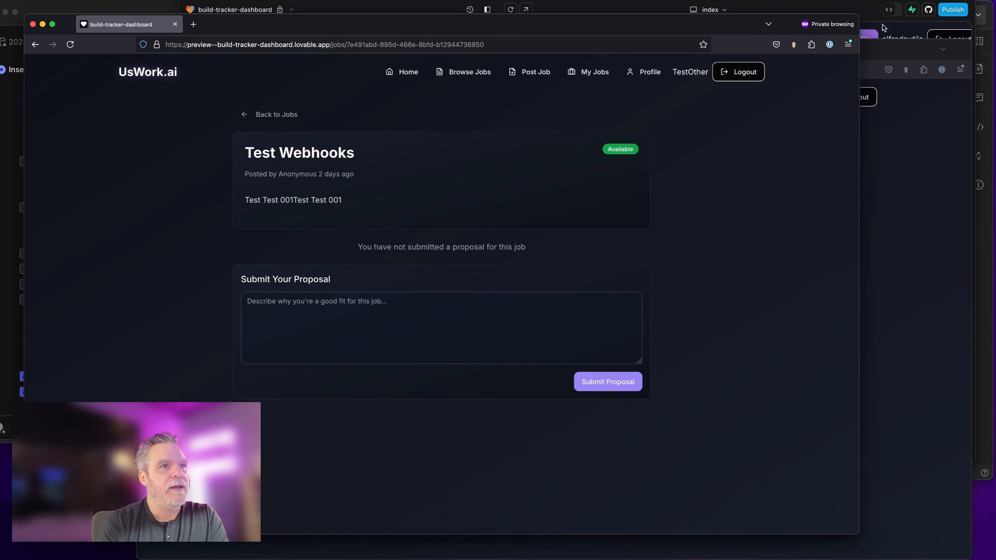
{"action": "left_click_drag", "start_coordinate": [887, 38], "coordinate": [917, 42]}
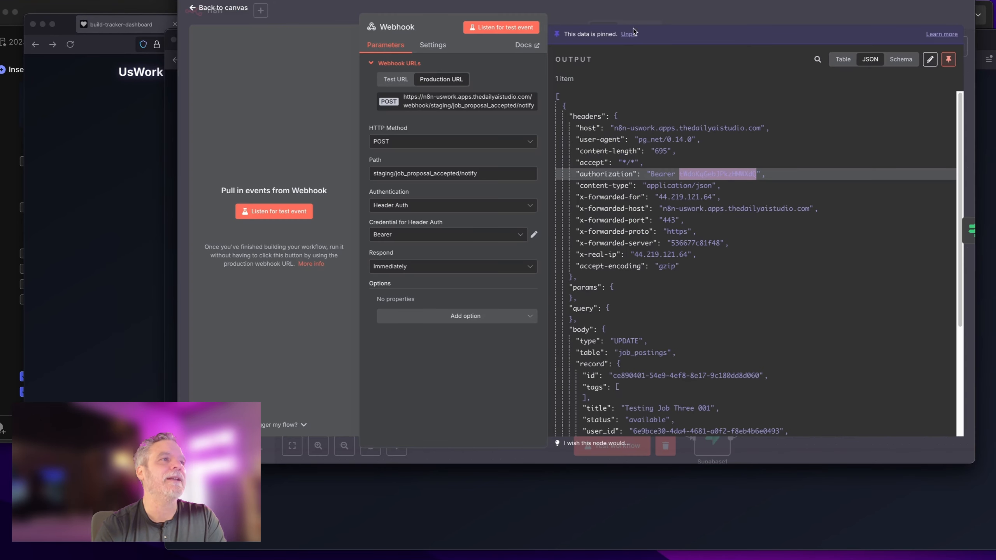
Step: Set job_proposal_accepted to Active and check its earlier webhook run under Executions
{"action": "key", "text": "Escape"}
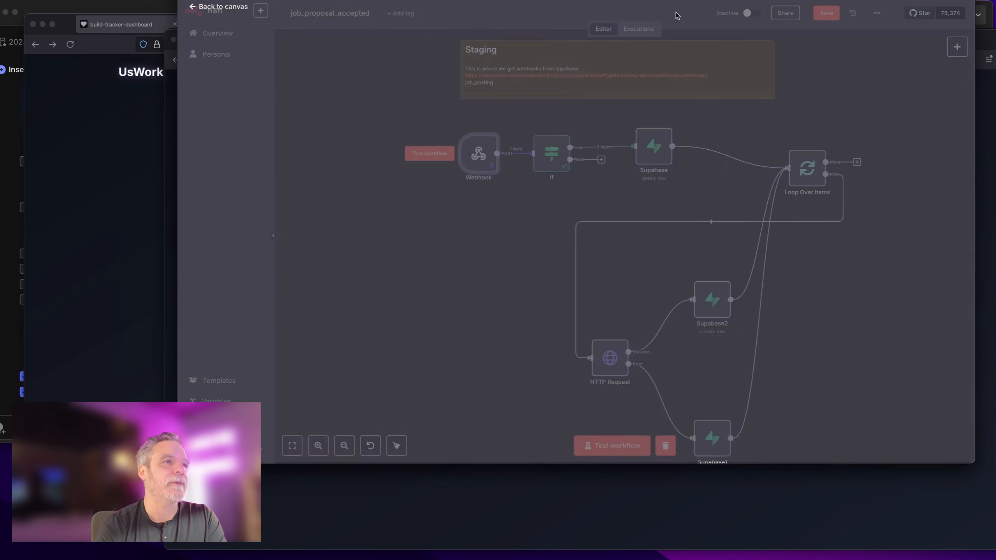
{"action": "left_click", "coordinate": [751, 13]}
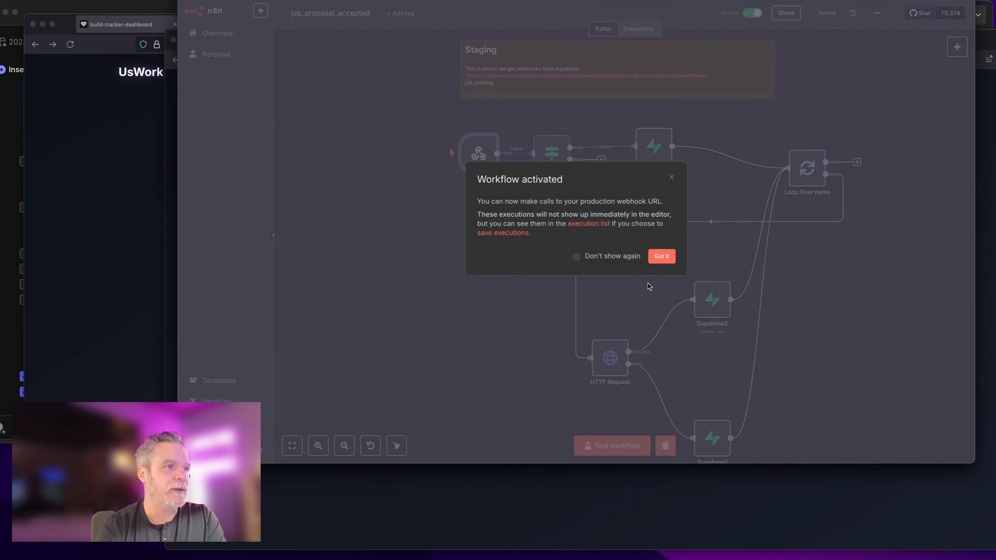
{"action": "left_click", "coordinate": [658, 257]}
{"action": "scroll", "coordinate": [505, 269], "scroll_direction": "up", "scroll_amount": 1}
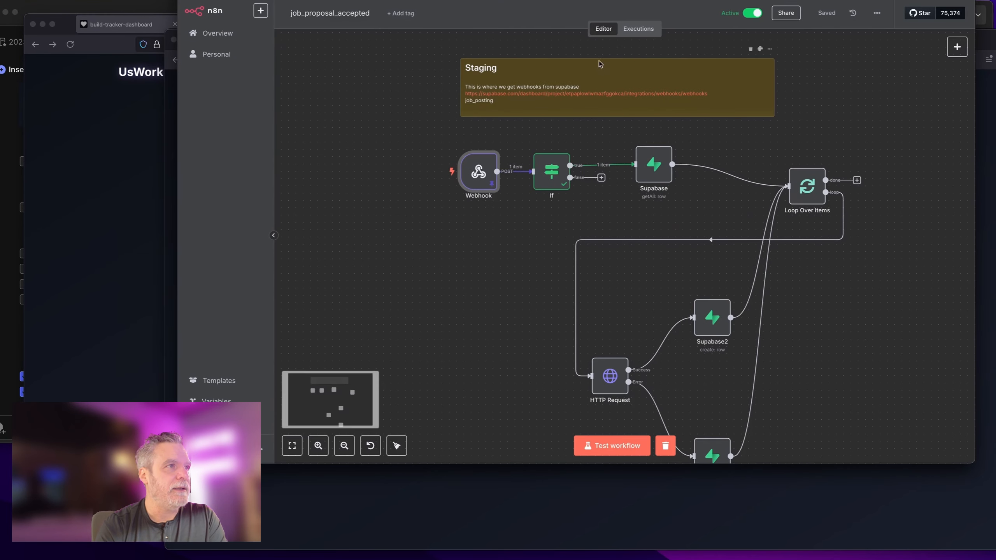
{"action": "left_click", "coordinate": [624, 34]}
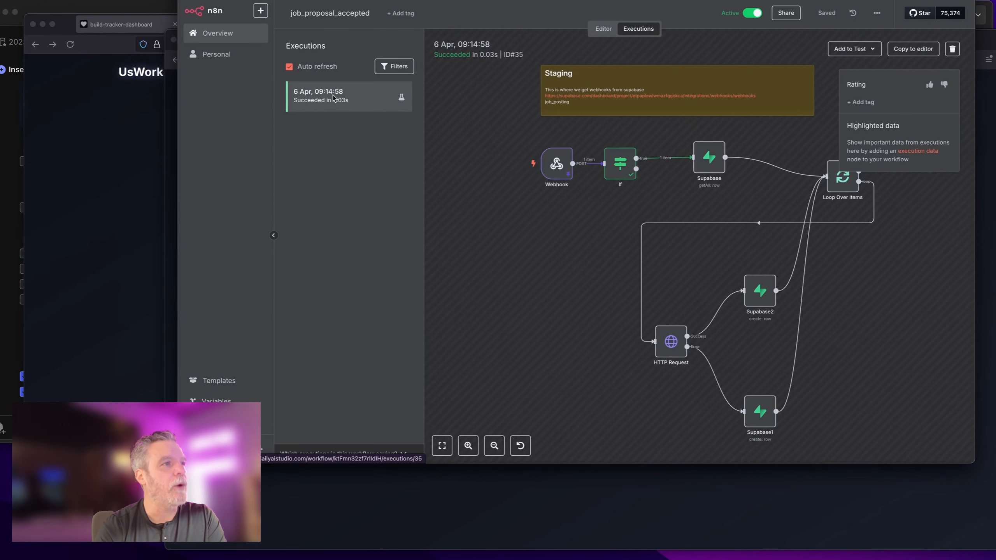
{"action": "left_click", "coordinate": [604, 29]}
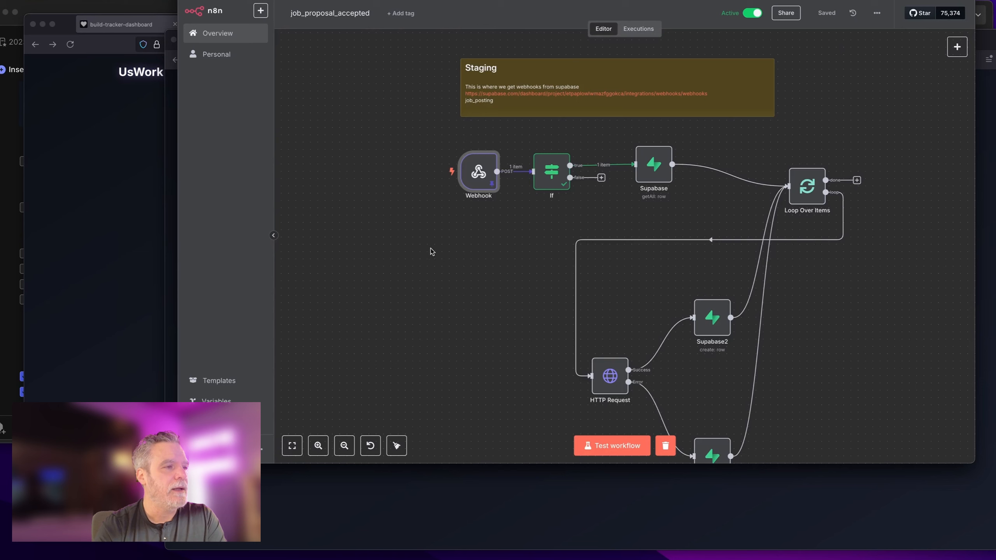
{"action": "mouse_move", "coordinate": [479, 171]}
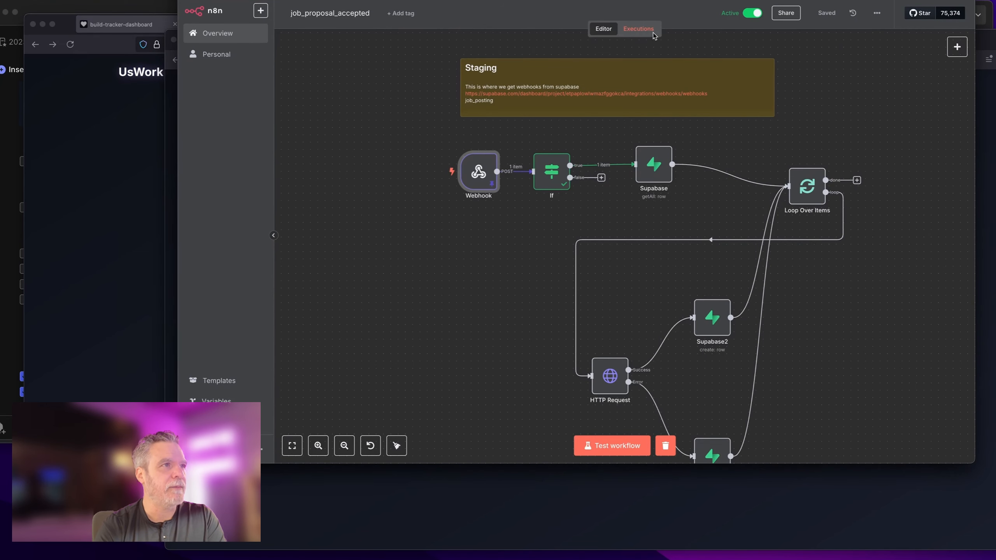
{"action": "mouse_move", "coordinate": [555, 175]}
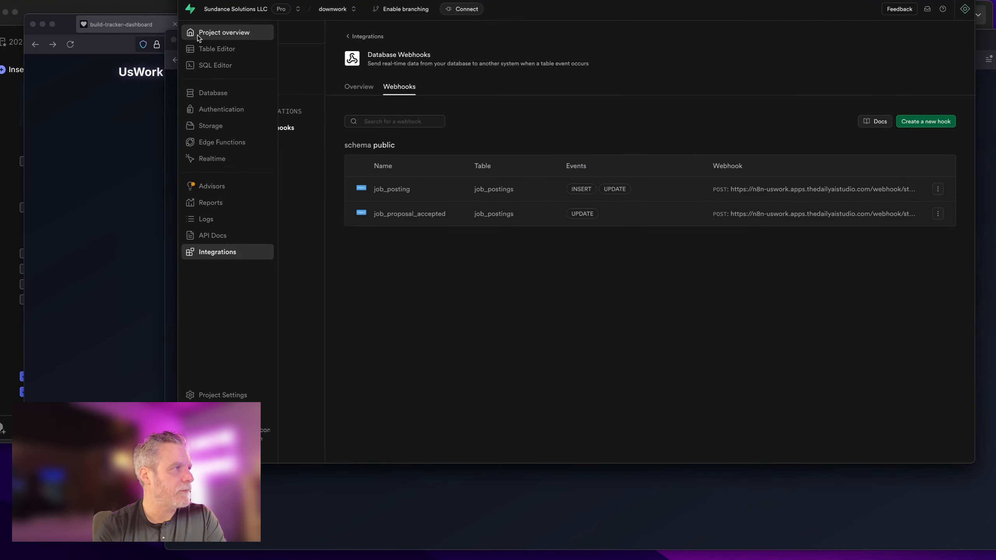
Step: In the Table Editor, review the job_proposals rows and then the job_postings rows
{"action": "left_click", "coordinate": [198, 35]}
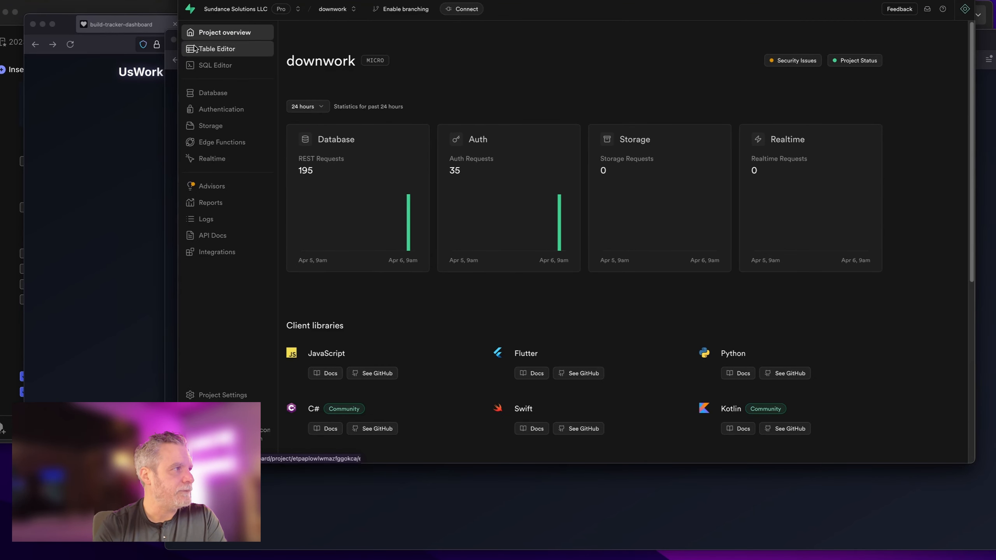
{"action": "left_click", "coordinate": [211, 49]}
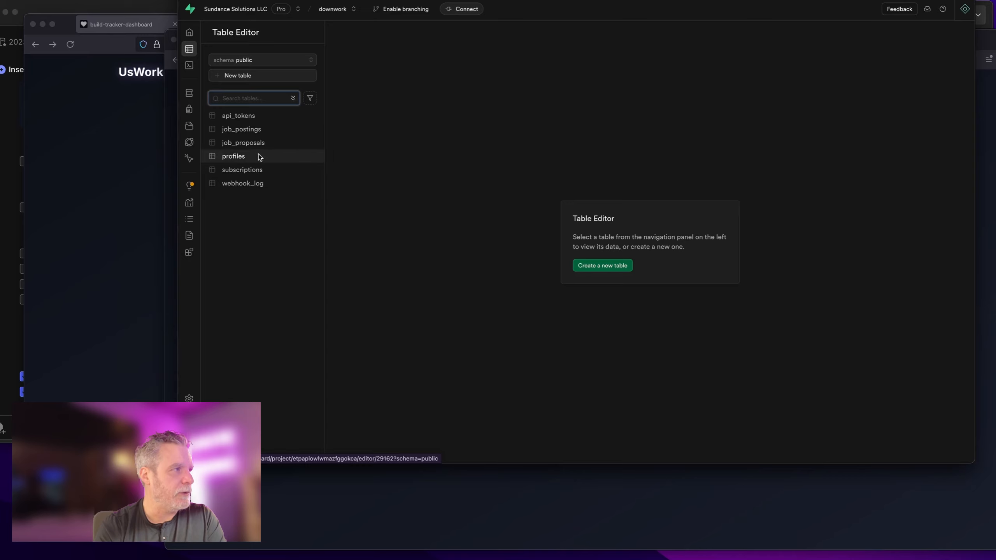
{"action": "left_click", "coordinate": [252, 144]}
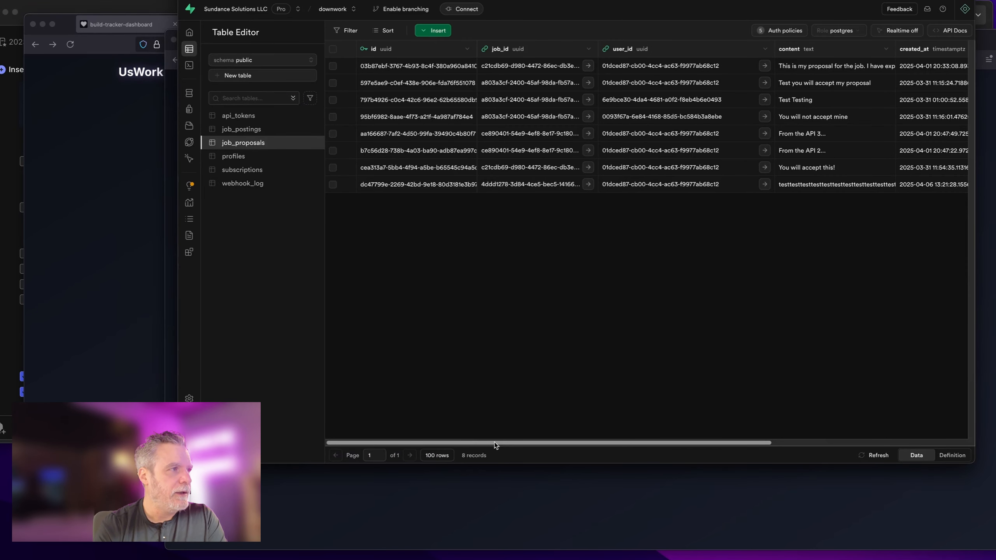
{"action": "scroll", "coordinate": [857, 413], "scroll_direction": "right", "scroll_amount": 8}
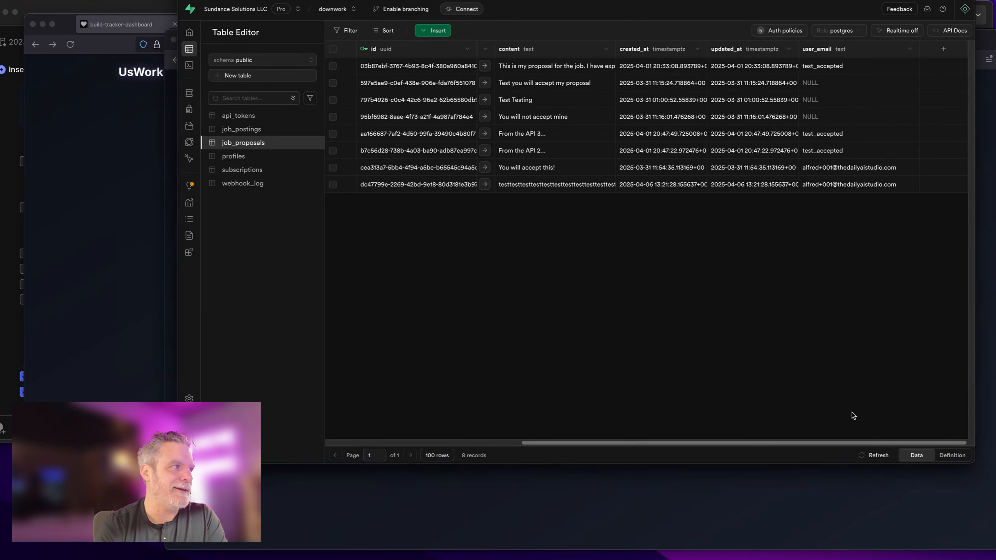
{"action": "left_click", "coordinate": [275, 133]}
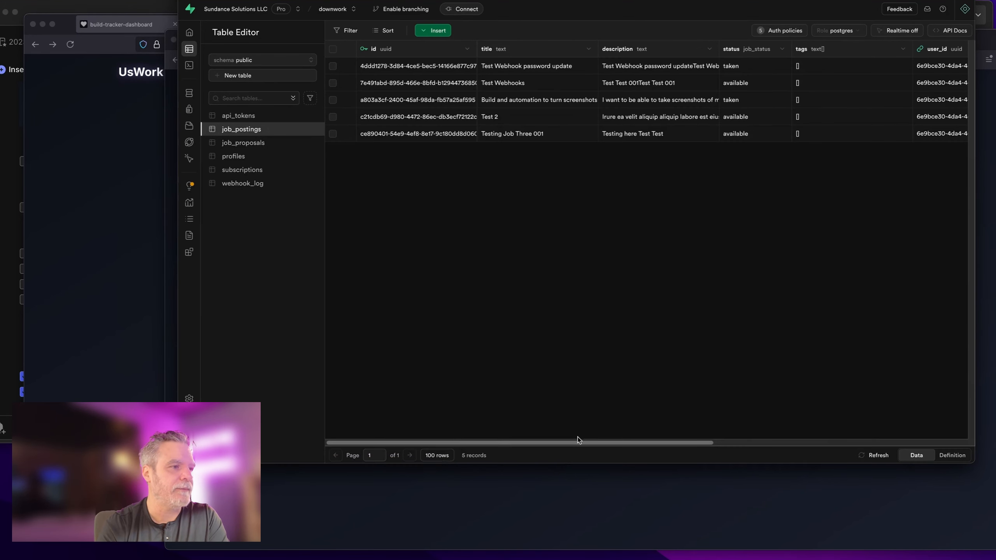
{"action": "left_click_drag", "start_coordinate": [680, 442], "coordinate": [933, 442]}
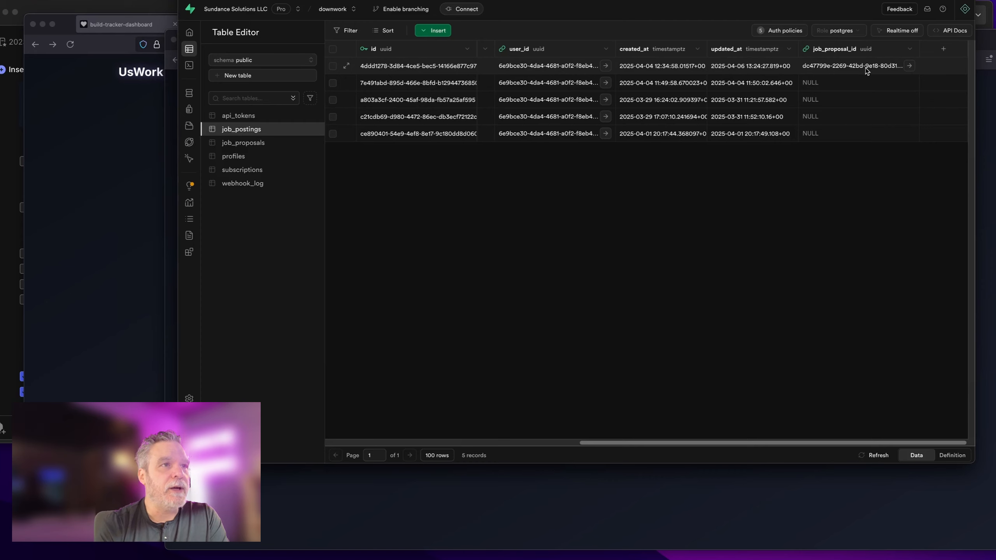
Step: Copy the job_proposal_id value from row 1 of job_postings
{"action": "double_click", "coordinate": [895, 69]}
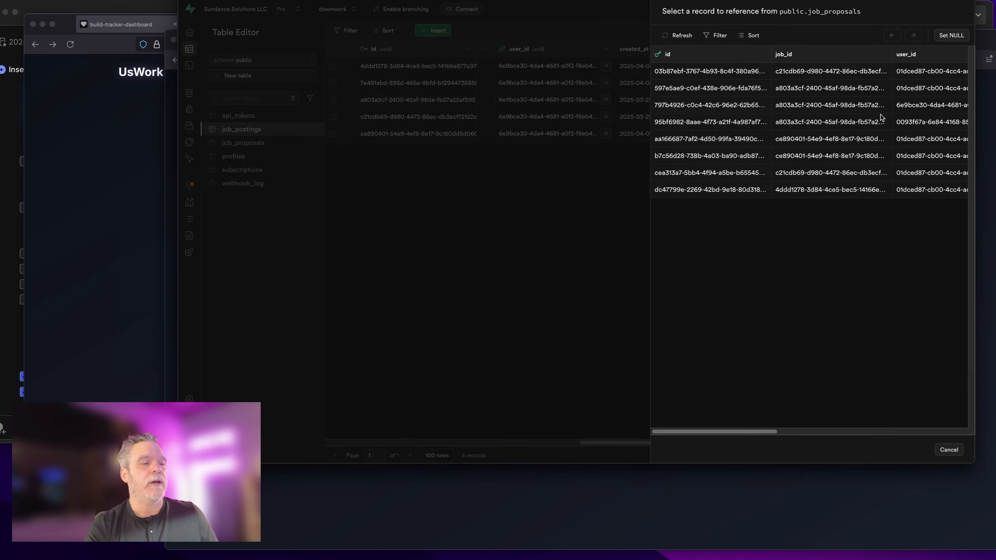
{"action": "key", "text": "Escape"}
{"action": "right_click", "coordinate": [887, 67]}
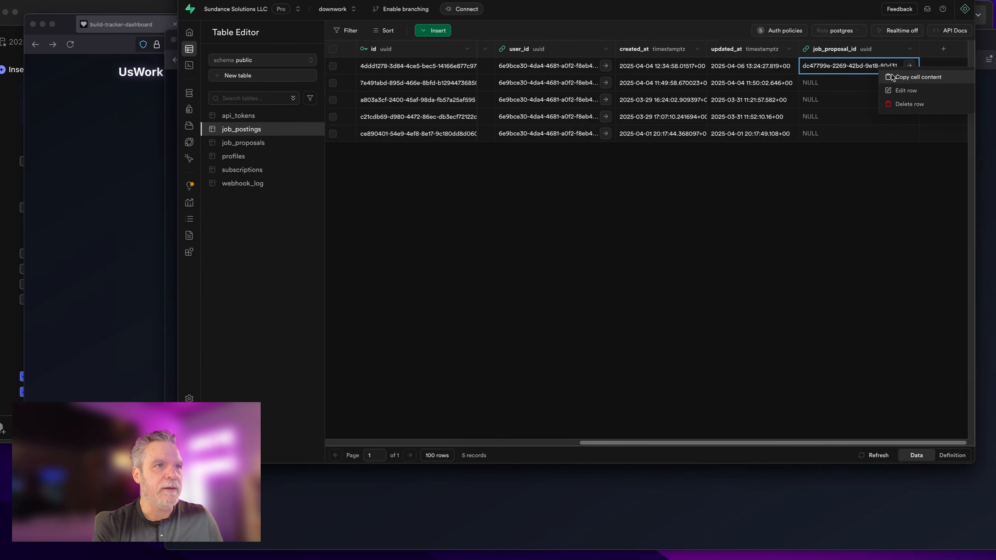
{"action": "left_click", "coordinate": [892, 76]}
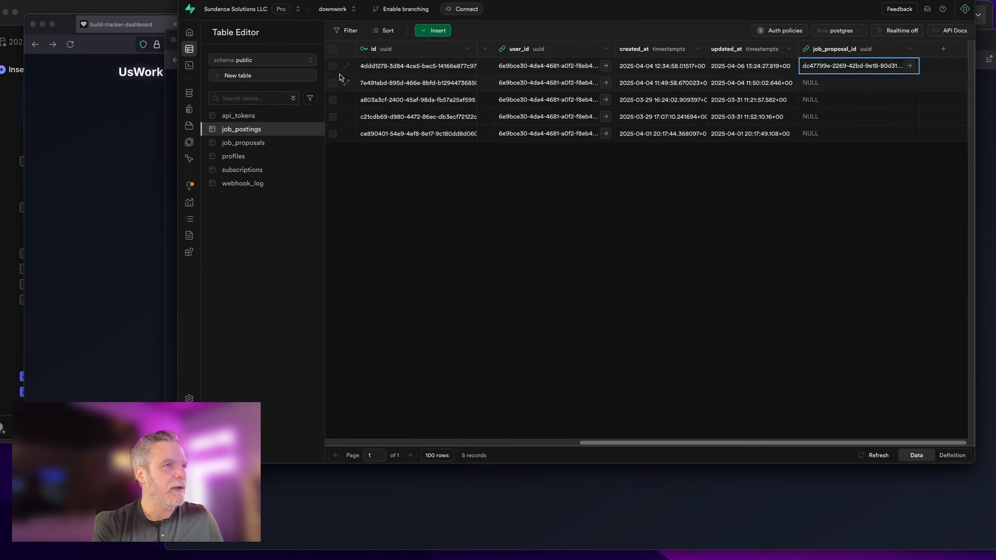
Step: Clear row 1's job_proposal_id to NULL in the edit row form and save
{"action": "right_click", "coordinate": [858, 68]}
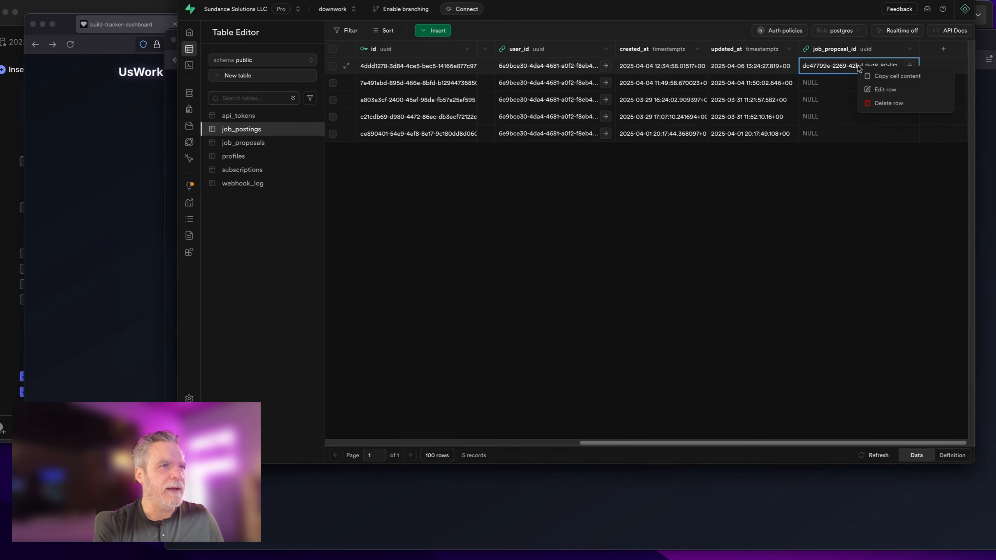
{"action": "left_click", "coordinate": [863, 91]}
{"action": "scroll", "coordinate": [797, 352], "scroll_direction": "down", "scroll_amount": 5}
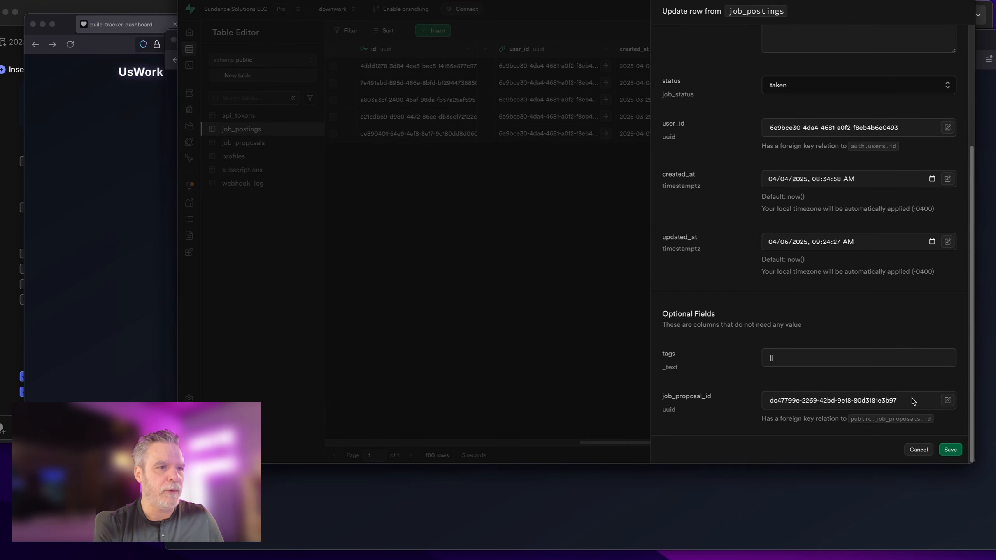
{"action": "left_click_drag", "start_coordinate": [913, 401], "coordinate": [738, 403]}
{"action": "key", "text": "BackSpace"}
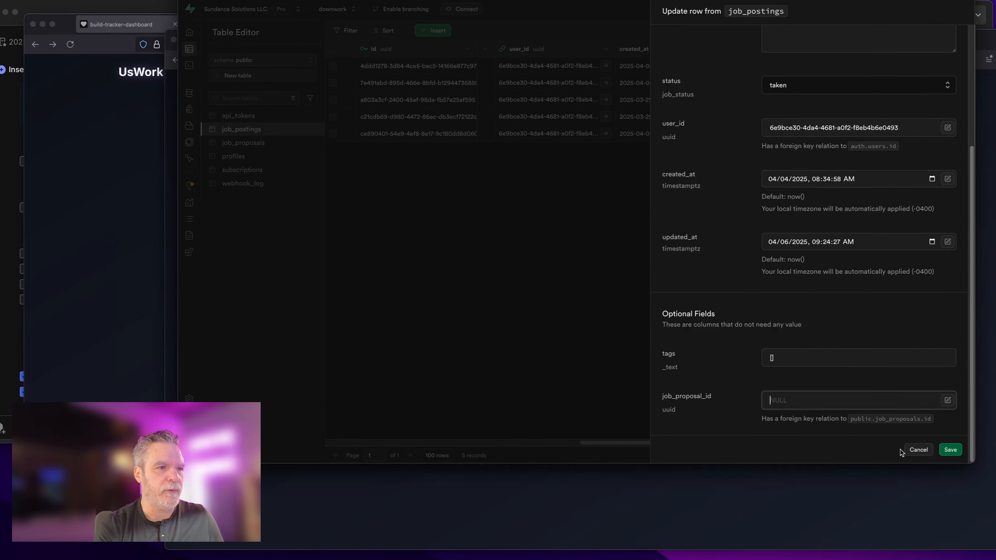
{"action": "left_click", "coordinate": [953, 450]}
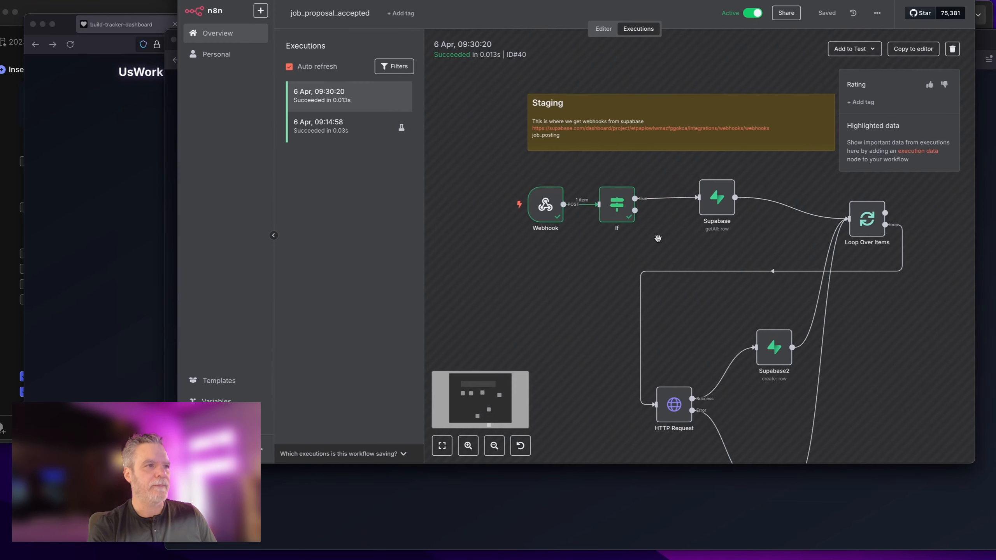
Step: Copy the earlier production execution to the editor, confirming unpin, and inspect the Webhook's pinned JSON
{"action": "left_click", "coordinate": [909, 49]}
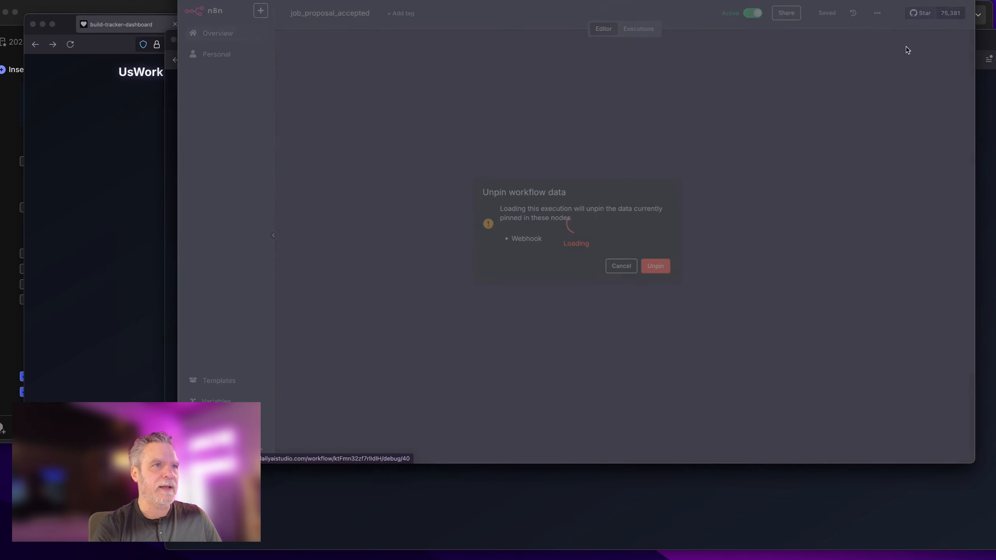
{"action": "left_click", "coordinate": [655, 266]}
{"action": "double_click", "coordinate": [390, 127]}
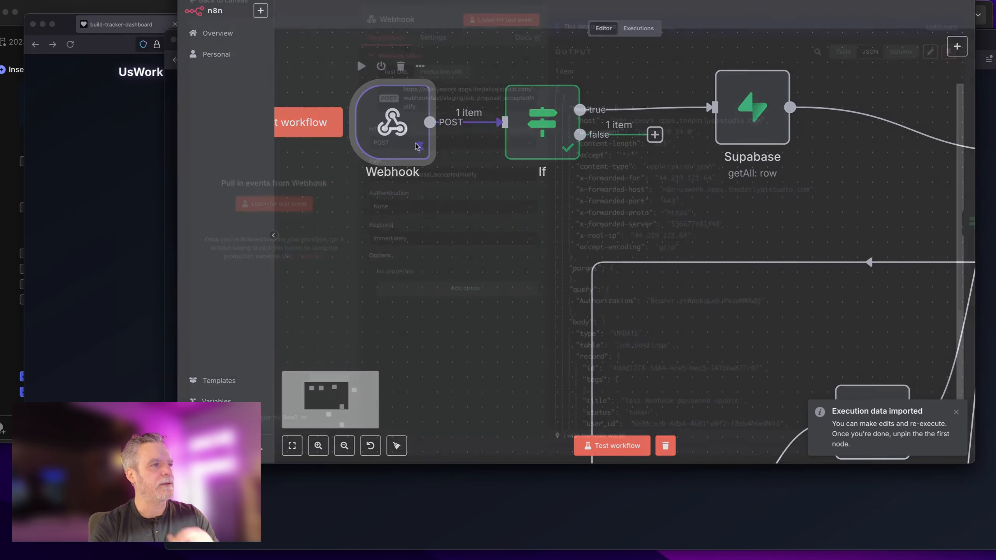
{"action": "scroll", "coordinate": [586, 275], "scroll_direction": "down", "scroll_amount": 8}
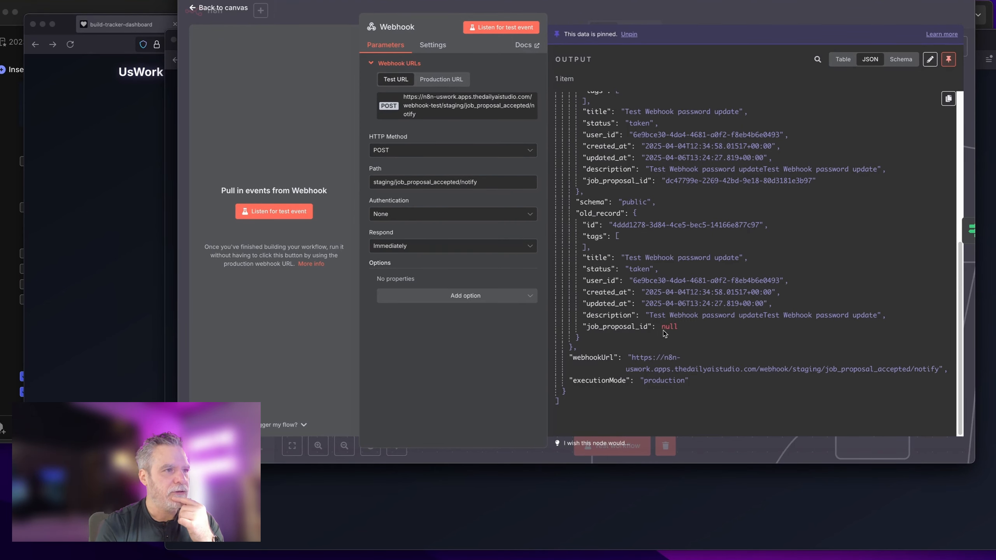
{"action": "left_click", "coordinate": [656, 11]}
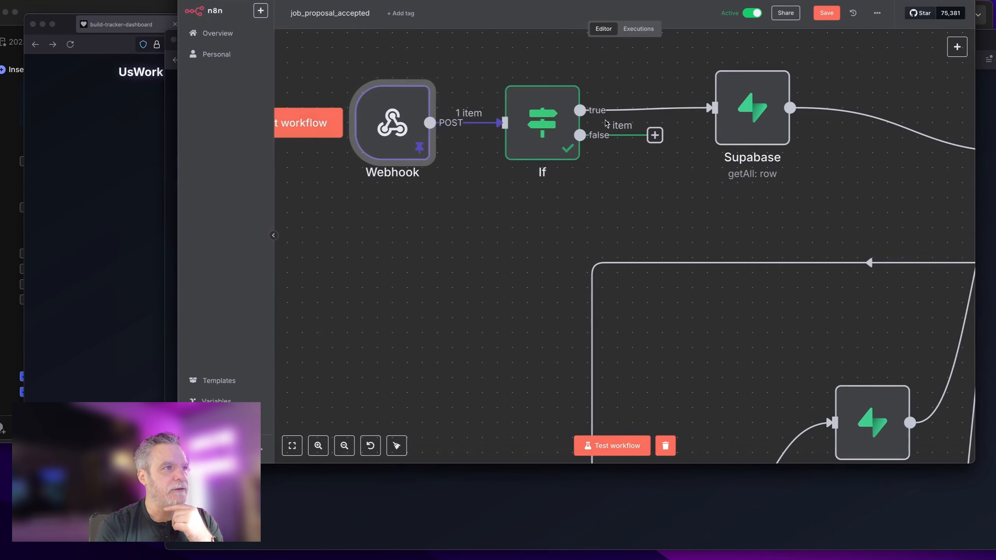
Step: Replace the first If condition's left value with record.job_proposal_id and remove the empty available condition
{"action": "double_click", "coordinate": [543, 136]}
{"action": "scroll", "coordinate": [333, 241], "scroll_direction": "down", "scroll_amount": 15}
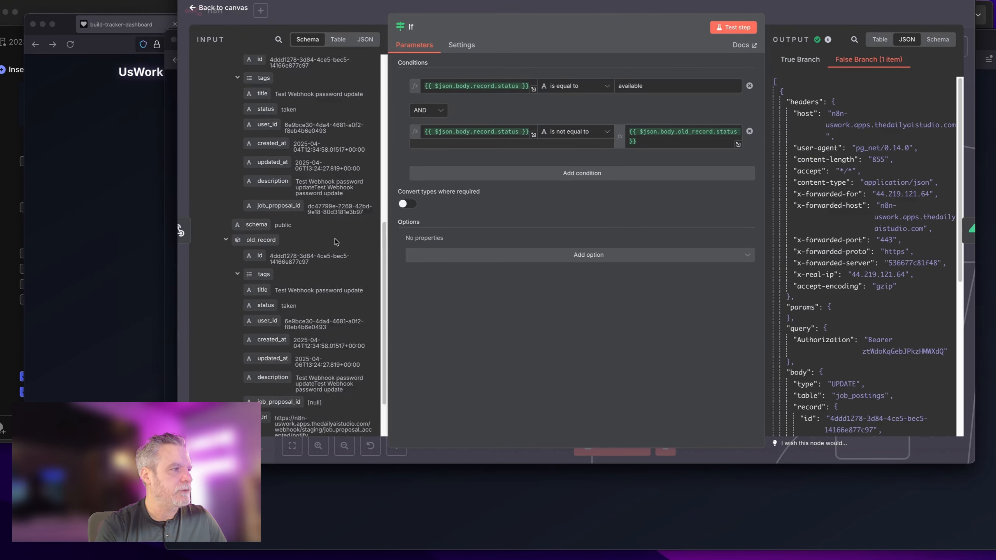
{"action": "left_click", "coordinate": [477, 86]}
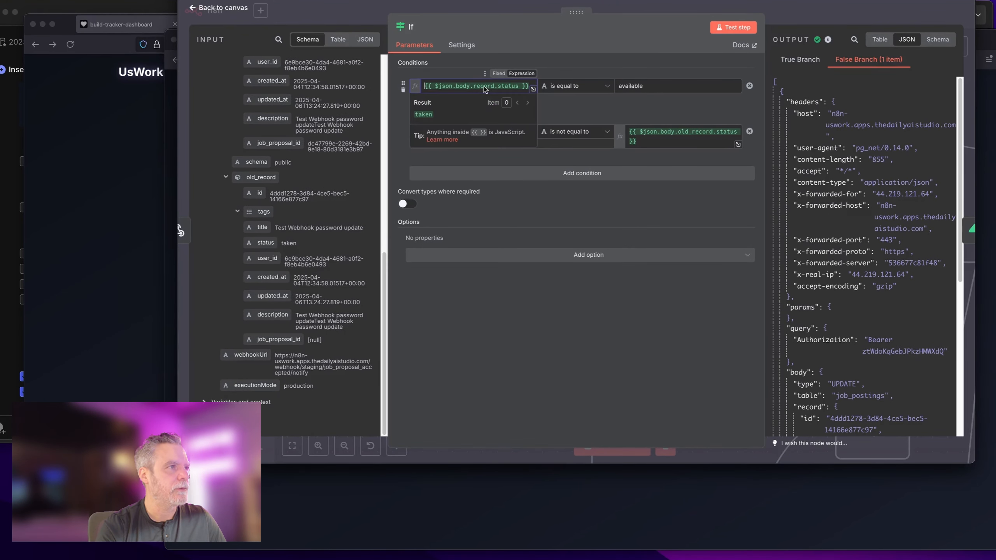
{"action": "key", "text": "ctrl+a"}
{"action": "key", "text": "BackSpace"}
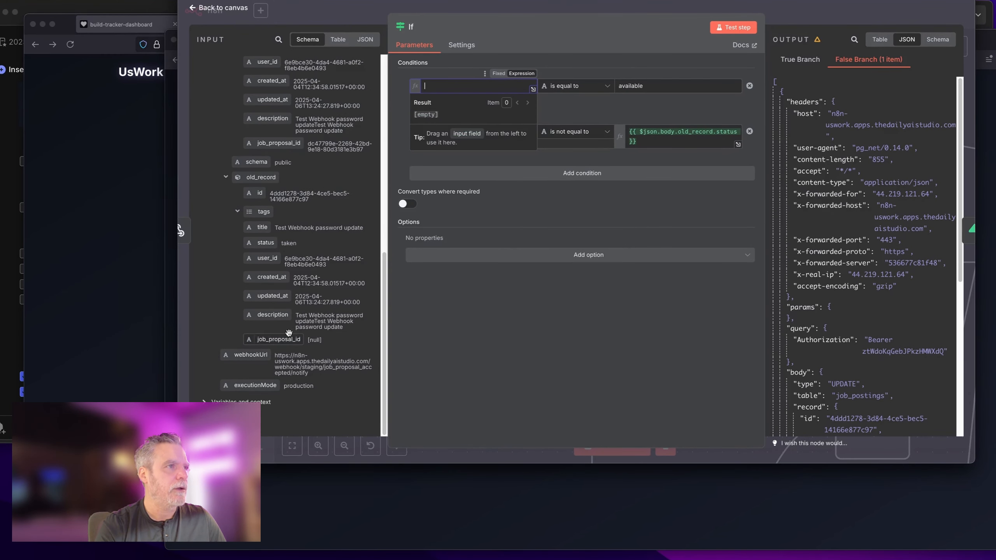
{"action": "left_click_drag", "start_coordinate": [275, 340], "coordinate": [308, 345]}
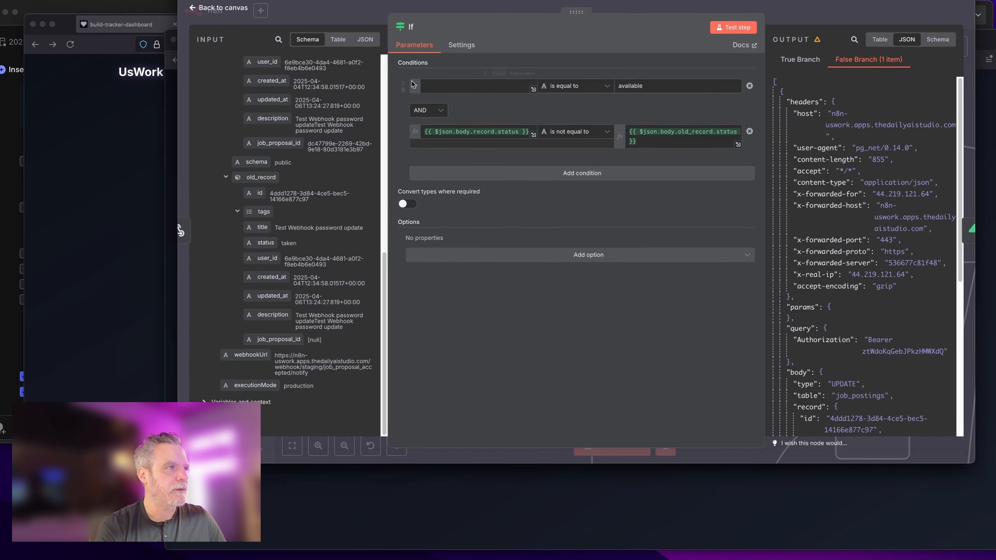
{"action": "left_click", "coordinate": [406, 92]}
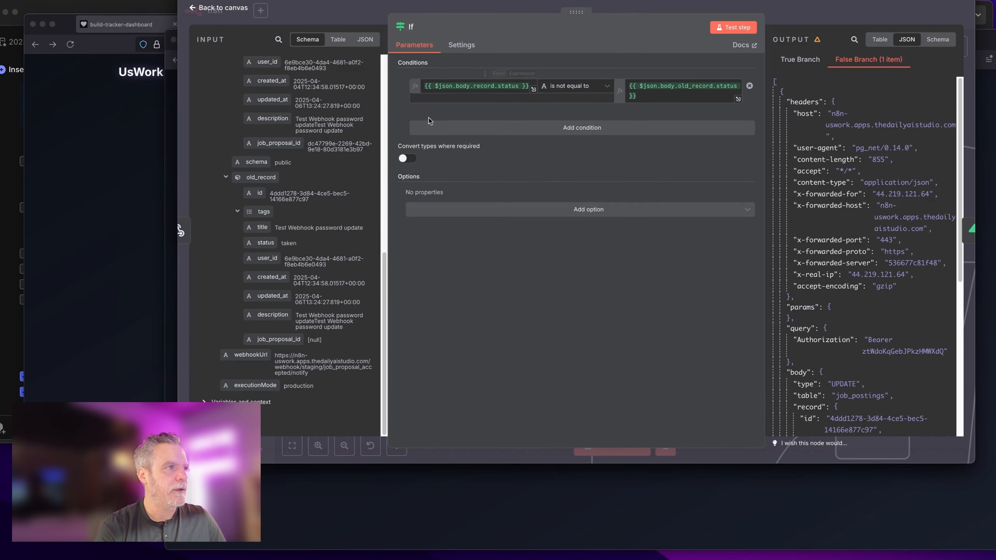
Step: Make the first condition's right value old_record.job_proposal_id, compared with is not equal
{"action": "left_click", "coordinate": [485, 89]}
{"action": "left_click", "coordinate": [643, 94]}
{"action": "left_click", "coordinate": [505, 92]}
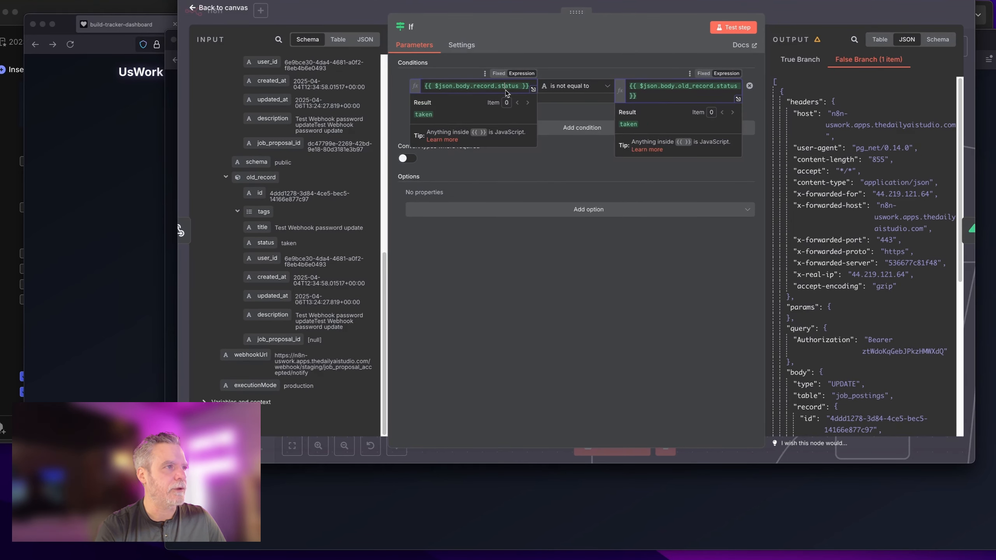
{"action": "key", "text": "ctrl+a"}
{"action": "key", "text": "BackSpace"}
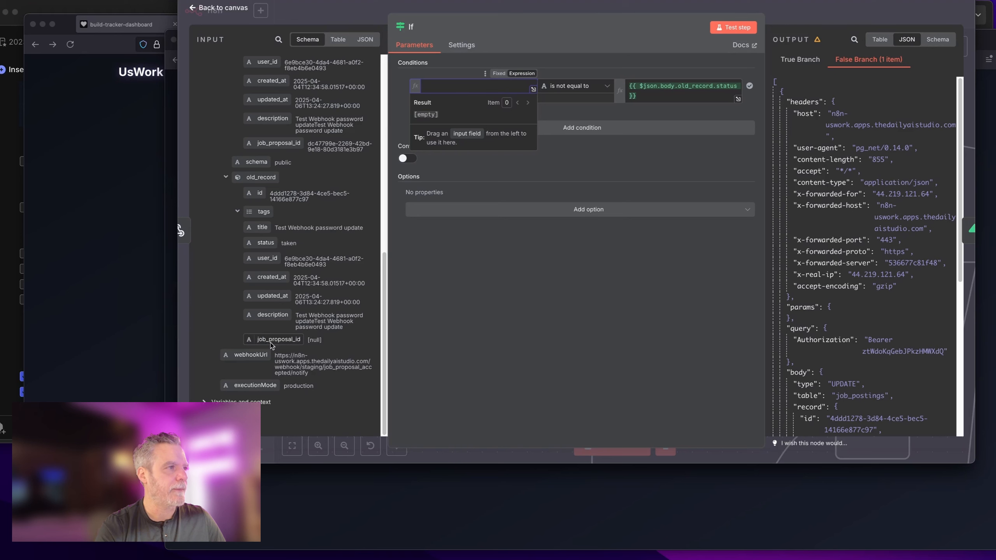
{"action": "left_click_drag", "start_coordinate": [270, 343], "coordinate": [445, 91]}
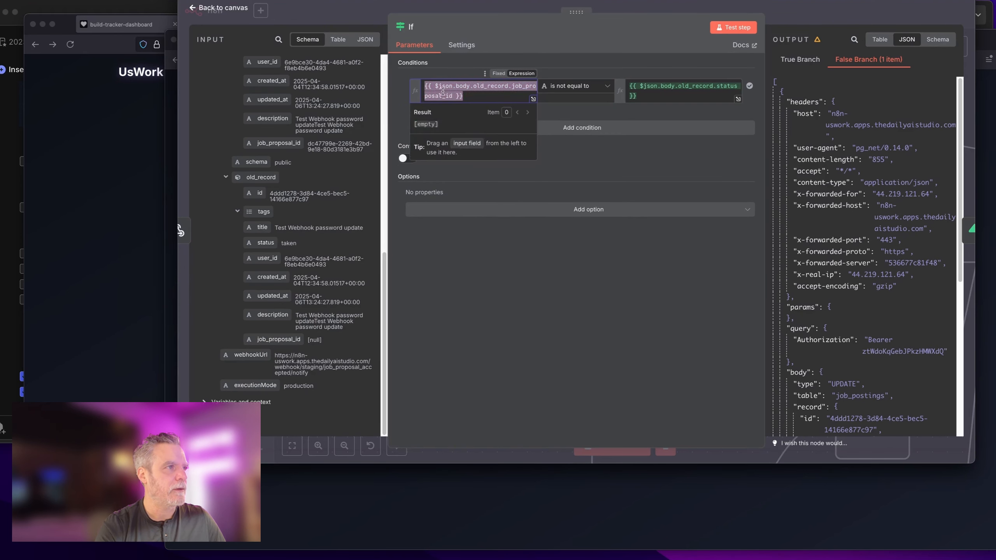
{"action": "left_click", "coordinate": [597, 116]}
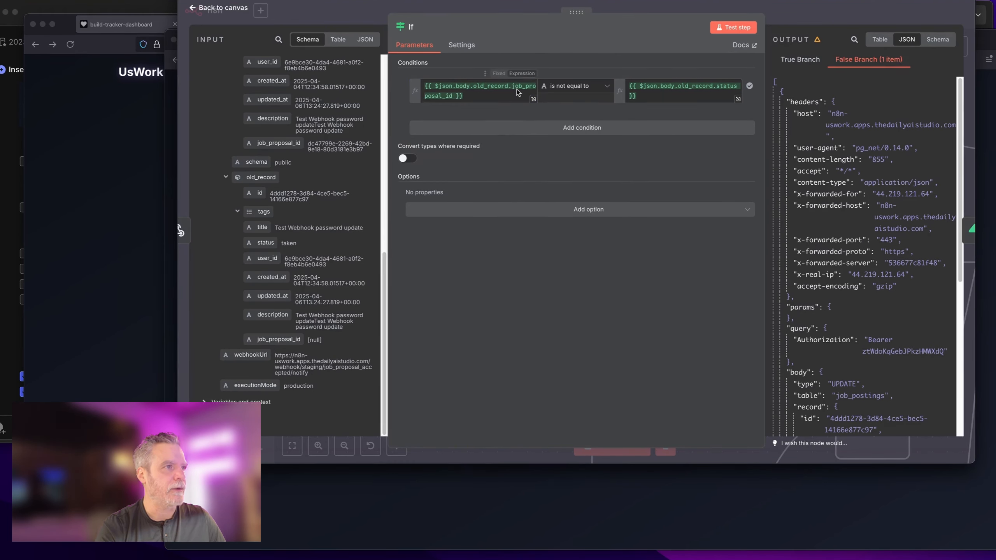
{"action": "left_click", "coordinate": [501, 100]}
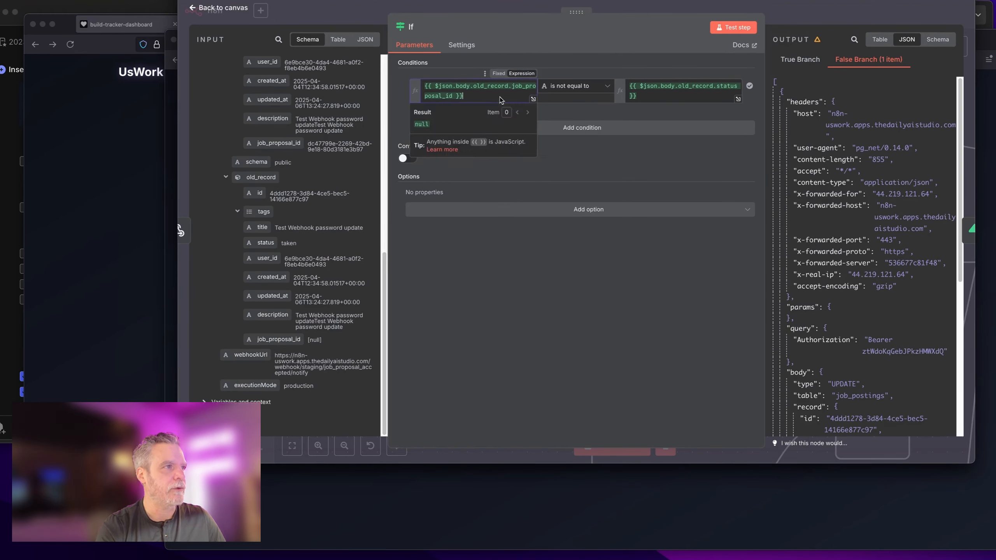
{"action": "key", "text": "super+a"}
{"action": "key", "text": "super+x"}
{"action": "left_click", "coordinate": [669, 96]}
{"action": "key", "text": "super+a"}
{"action": "key", "text": "super+v"}
{"action": "left_click", "coordinate": [508, 107]}
Step: Add a second condition requiring record.job_proposal_id is not empty
{"action": "scroll", "coordinate": [298, 235], "scroll_direction": "up", "scroll_amount": 5}
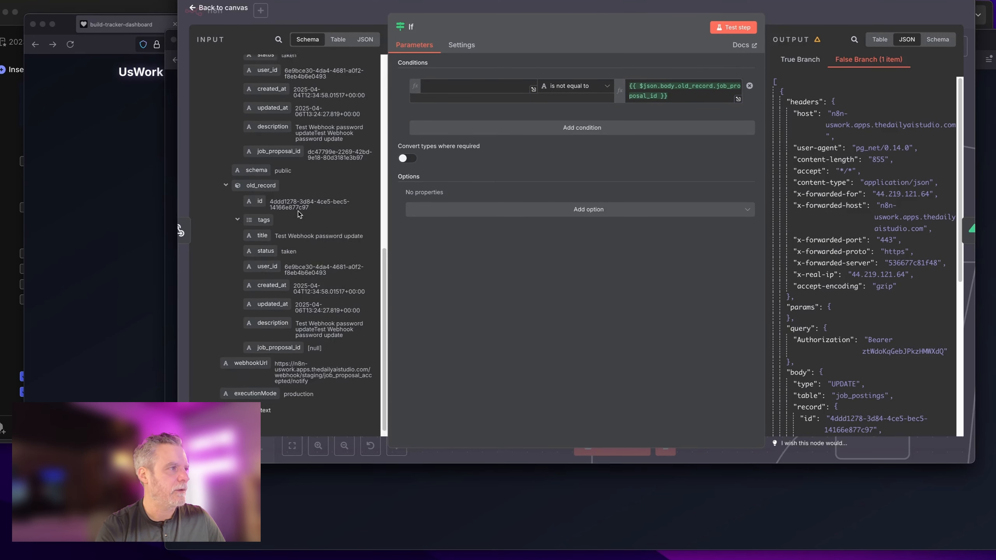
{"action": "left_click_drag", "start_coordinate": [277, 326], "coordinate": [470, 91]}
{"action": "left_click", "coordinate": [496, 129]}
{"action": "left_click", "coordinate": [496, 143]}
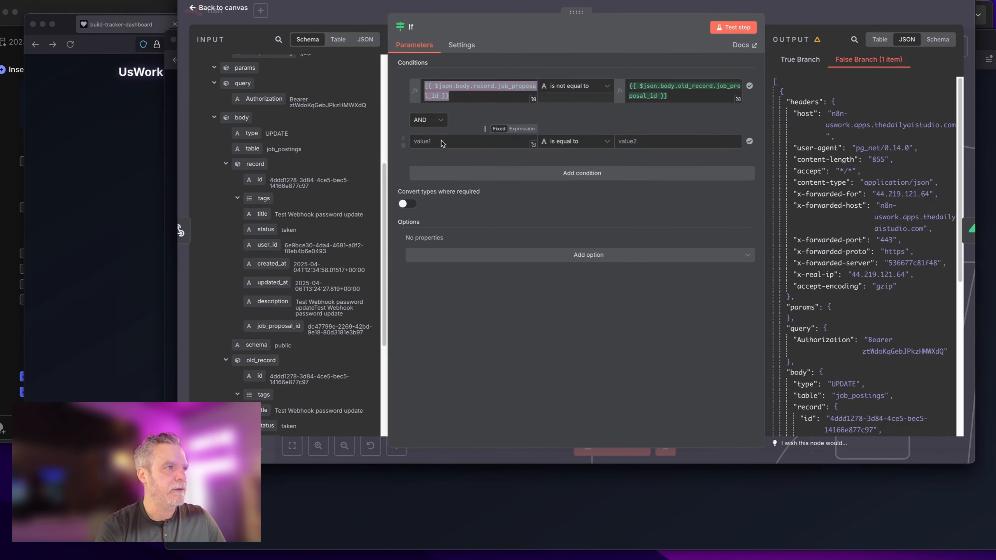
{"action": "key", "text": "super+v"}
{"action": "left_click", "coordinate": [575, 142]}
{"action": "left_click", "coordinate": [643, 217]}
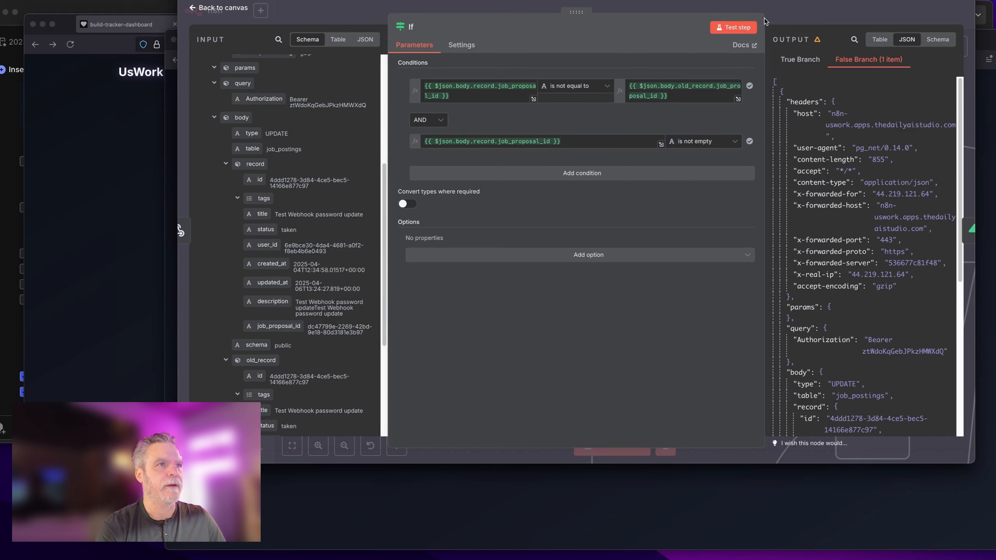
Step: Test the If node, confirming 1 item goes down the true branch
{"action": "left_click_drag", "start_coordinate": [764, 32], "coordinate": [599, 32]}
{"action": "left_click", "coordinate": [567, 27]}
{"action": "left_click", "coordinate": [646, 60]}
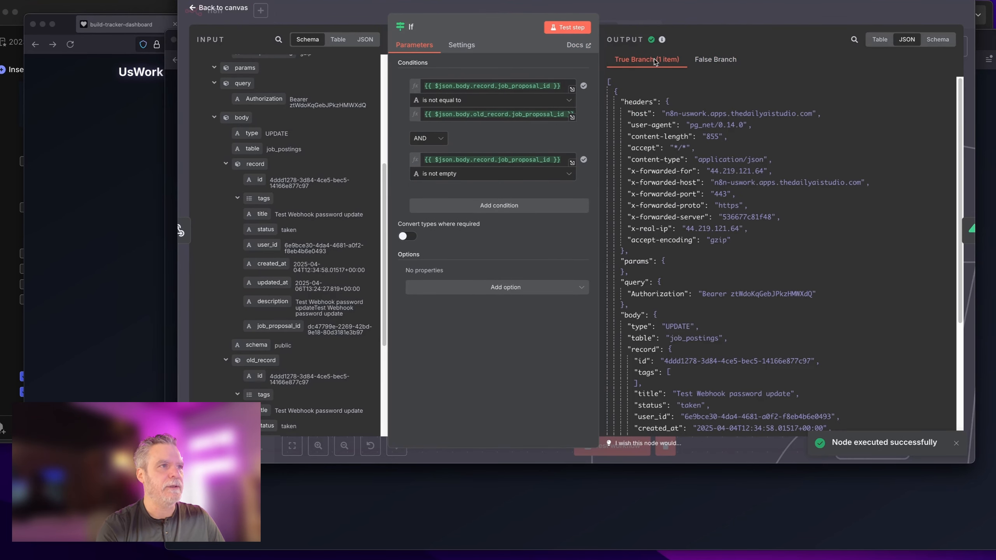
Step: Add the line 'get accepted if so notify the creator of the proposal' to the Staging note
{"action": "left_click", "coordinate": [741, 8]}
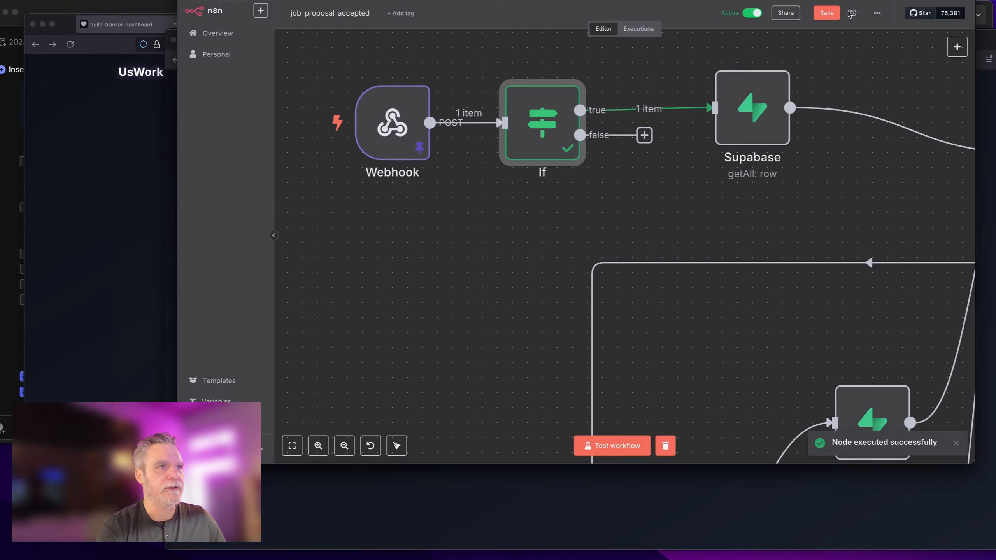
{"action": "scroll", "coordinate": [698, 138], "scroll_direction": "down", "scroll_amount": 4}
{"action": "scroll", "coordinate": [696, 140], "scroll_direction": "right", "scroll_amount": 4}
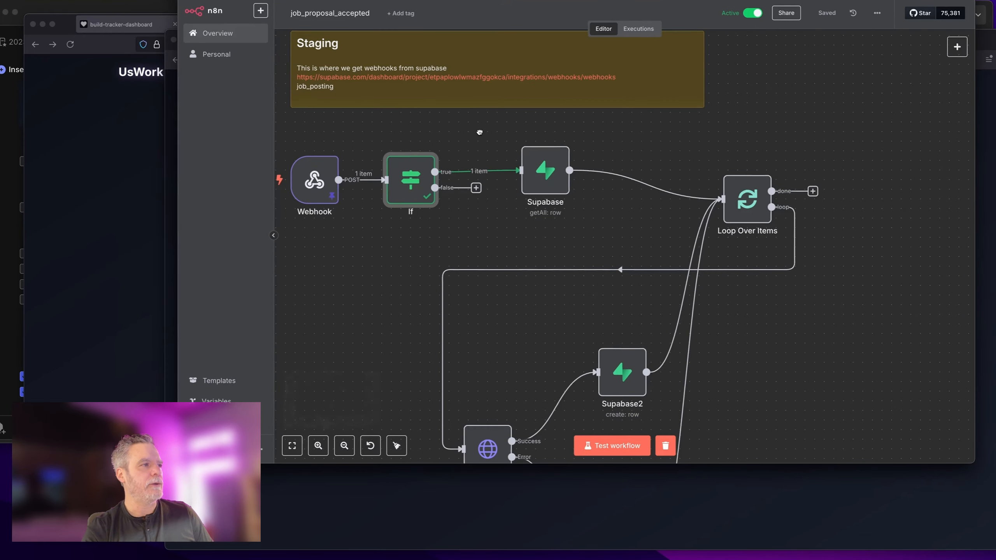
{"action": "scroll", "coordinate": [415, 161], "scroll_direction": "down", "scroll_amount": 2}
{"action": "scroll", "coordinate": [414, 160], "scroll_direction": "left", "scroll_amount": 2}
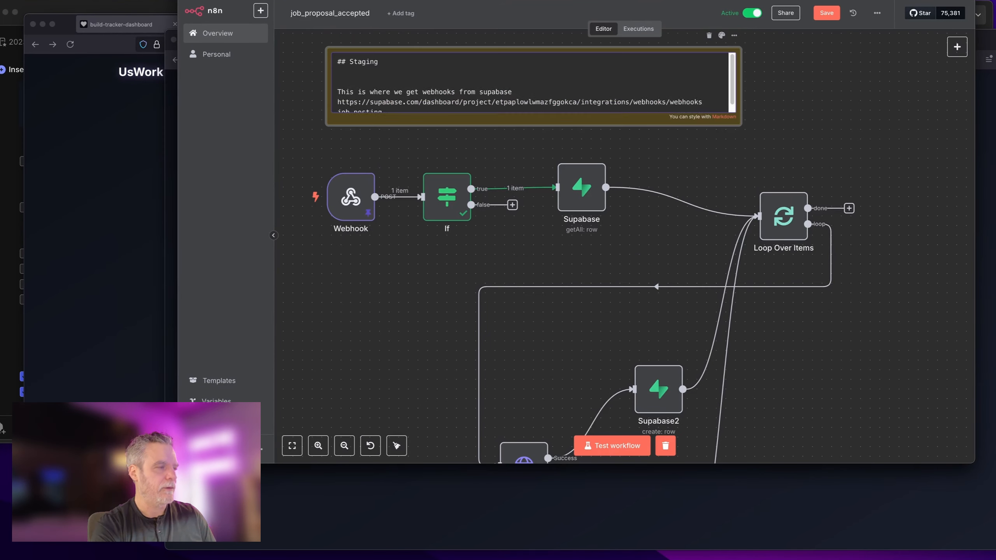
{"action": "key", "text": "Return"}
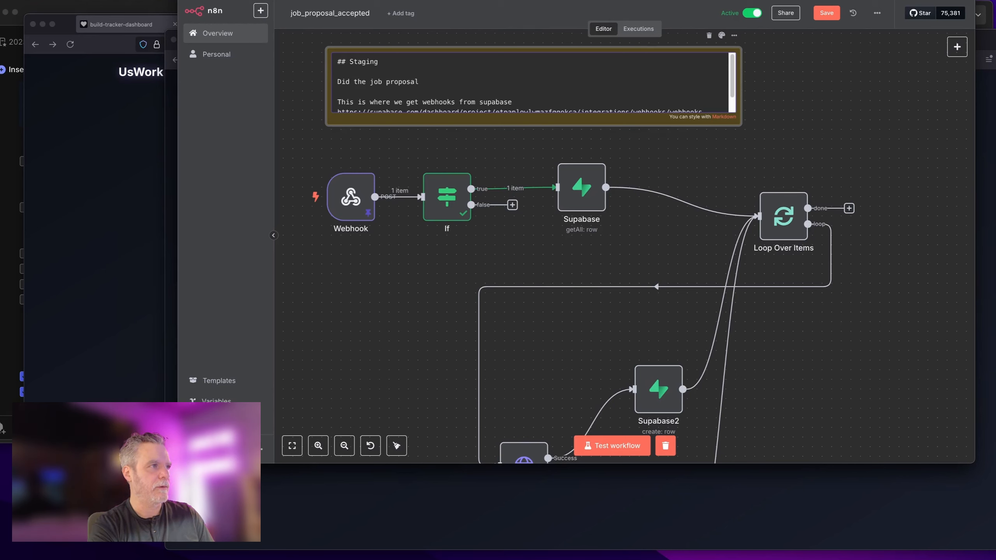
{"action": "type", "text": "get accepted if so notify the creator of the proposal"}
{"action": "left_click", "coordinate": [671, 134]}
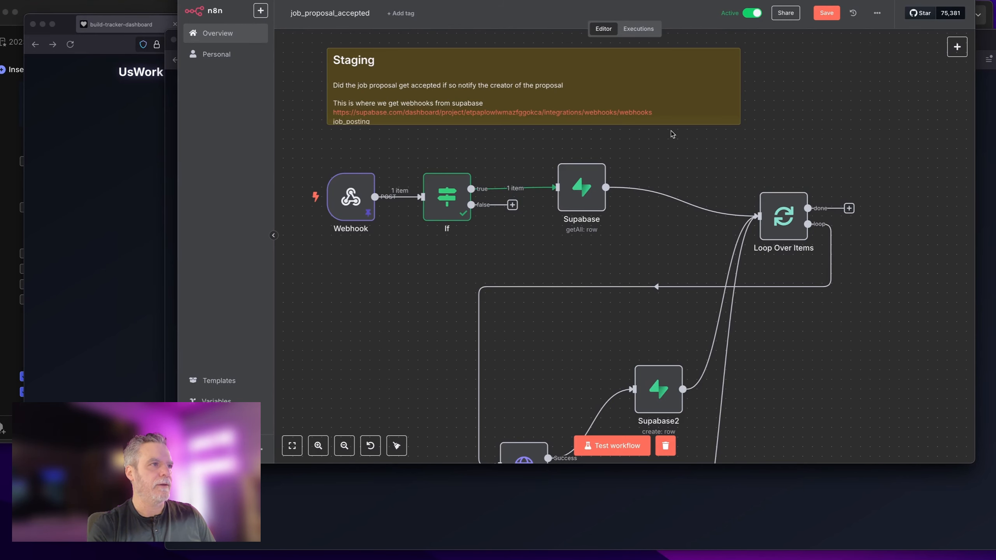
Step: Add an 'email and or webhook' line to the Staging note and extend it downward
{"action": "double_click", "coordinate": [640, 85]}
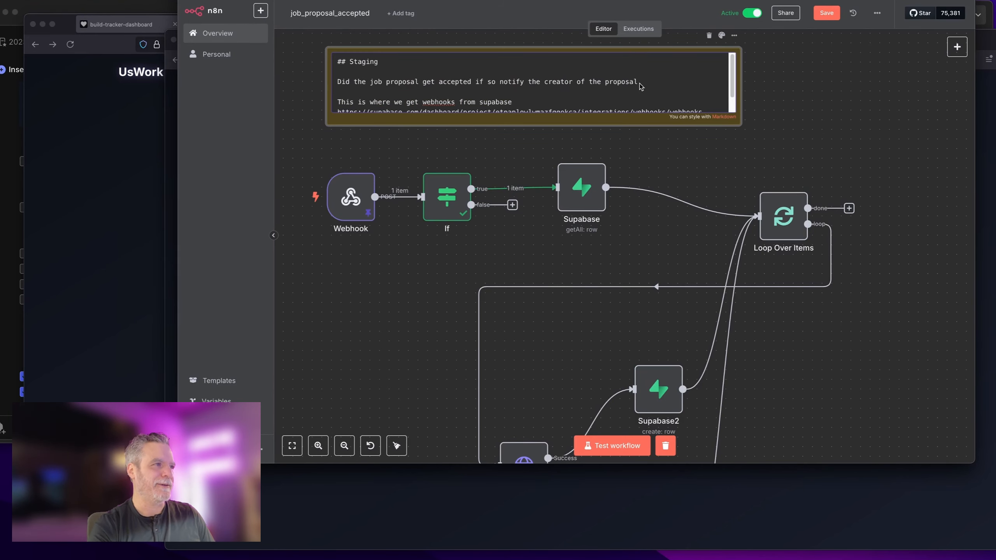
{"action": "key", "text": "Return"}
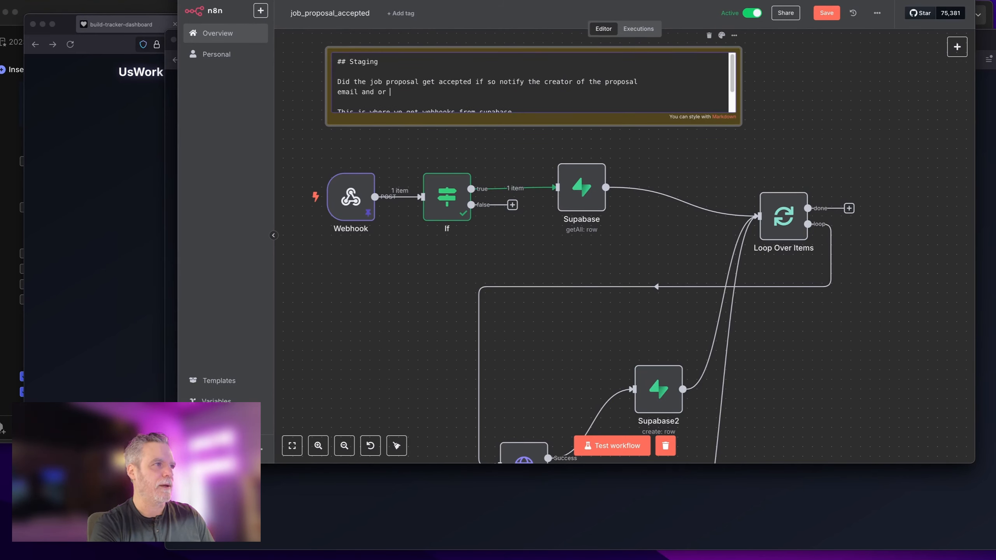
{"action": "type", "text": "email and or webhook"}
{"action": "left_click", "coordinate": [663, 123]}
{"action": "left_click_drag", "start_coordinate": [663, 123], "coordinate": [668, 150]}
{"action": "scroll", "coordinate": [694, 174], "scroll_direction": "down", "scroll_amount": 3}
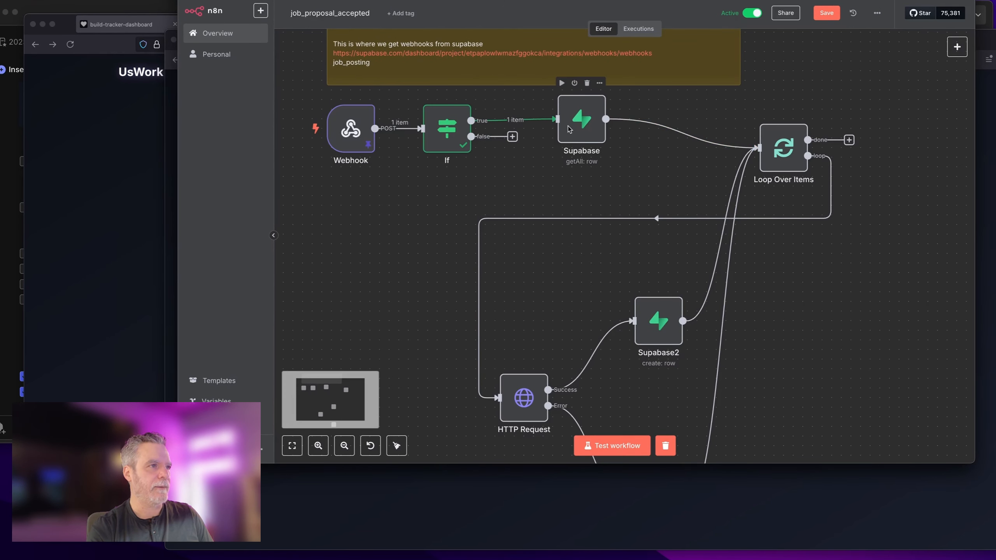
{"action": "left_click", "coordinate": [579, 139]}
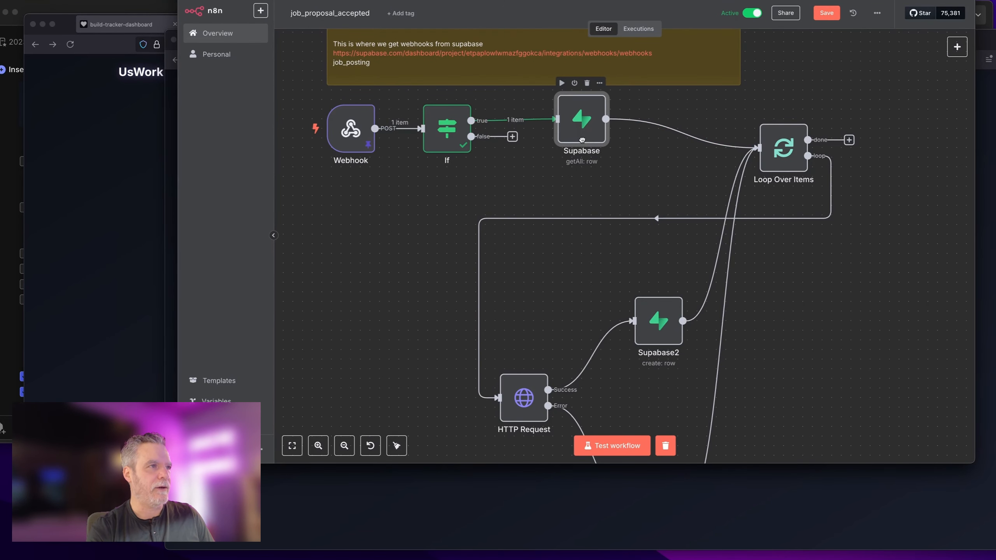
Step: Switch the Supabase node from getAll with limit 50 to get a single row, dropping the webhook_url condition
{"action": "double_click", "coordinate": [586, 130]}
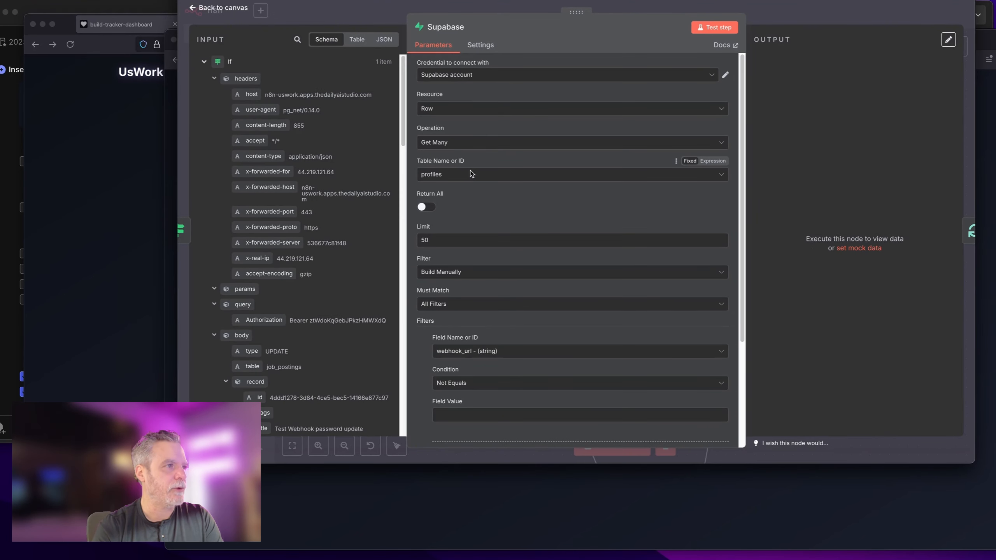
{"action": "scroll", "coordinate": [485, 201], "scroll_direction": "down", "scroll_amount": 4}
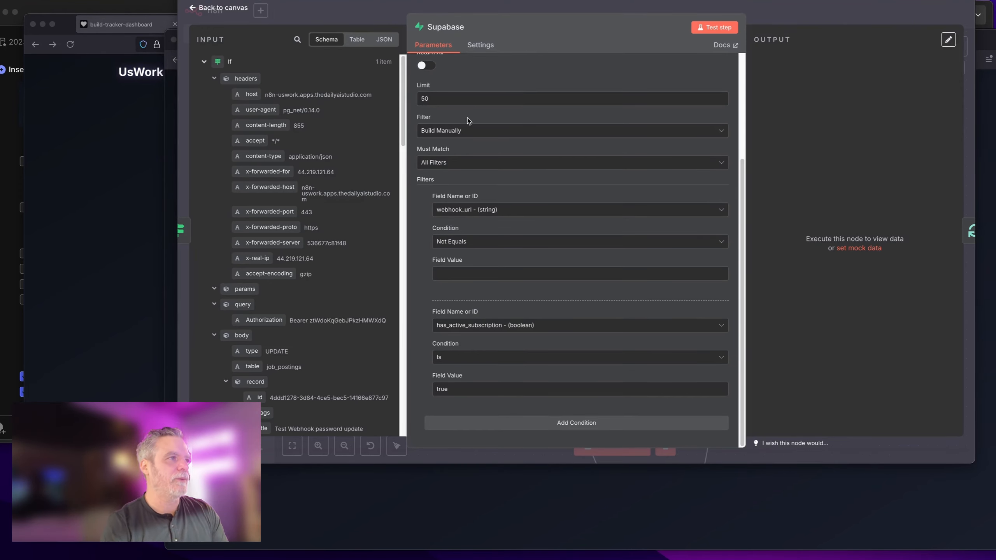
{"action": "left_click_drag", "start_coordinate": [439, 98], "coordinate": [416, 96]}
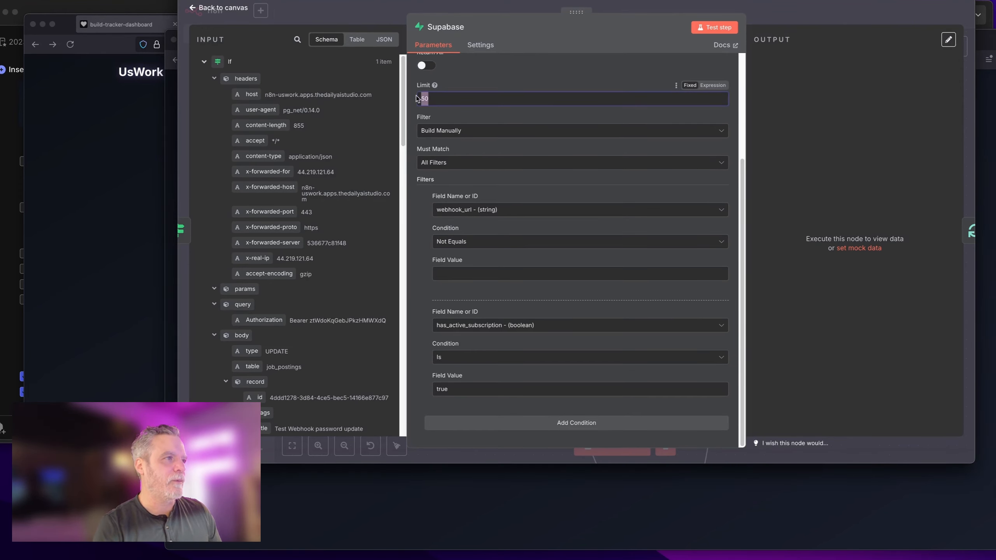
{"action": "scroll", "coordinate": [486, 99], "scroll_direction": "up", "scroll_amount": 4}
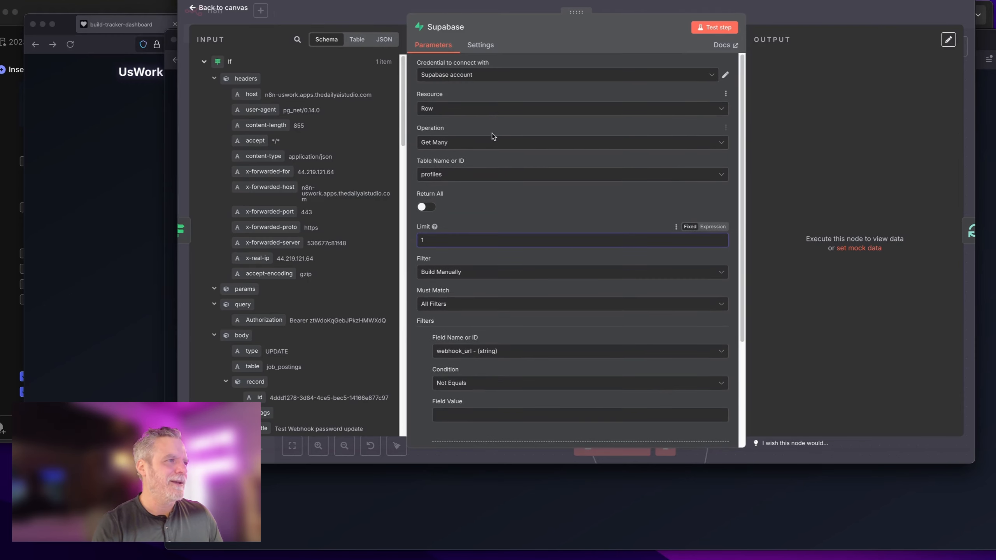
{"action": "left_click", "coordinate": [490, 142]}
{"action": "left_click", "coordinate": [479, 225]}
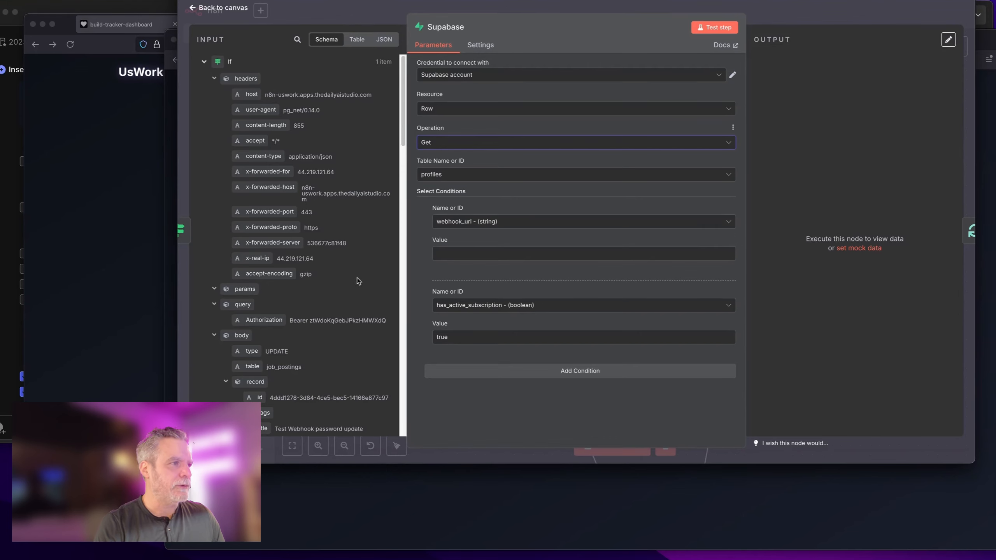
{"action": "left_click", "coordinate": [428, 220]}
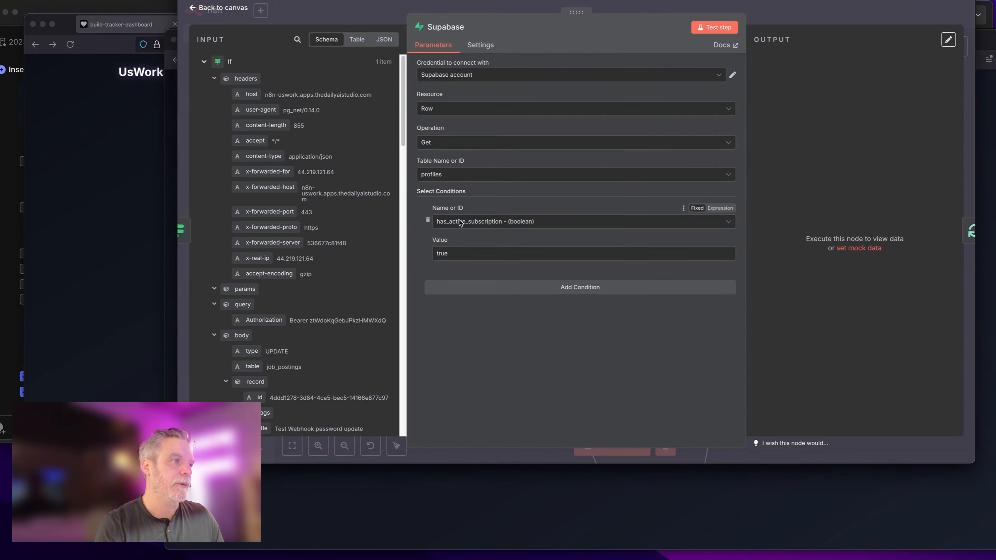
Step: Add a second, still-empty condition to the profiles lookup
{"action": "left_click", "coordinate": [492, 288]}
{"action": "left_click", "coordinate": [483, 305]}
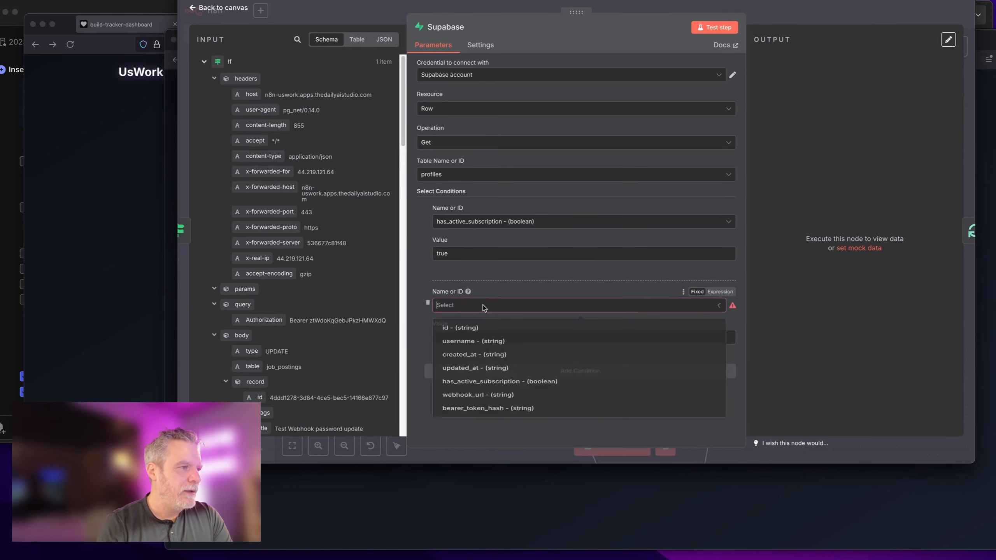
{"action": "key", "text": "Escape"}
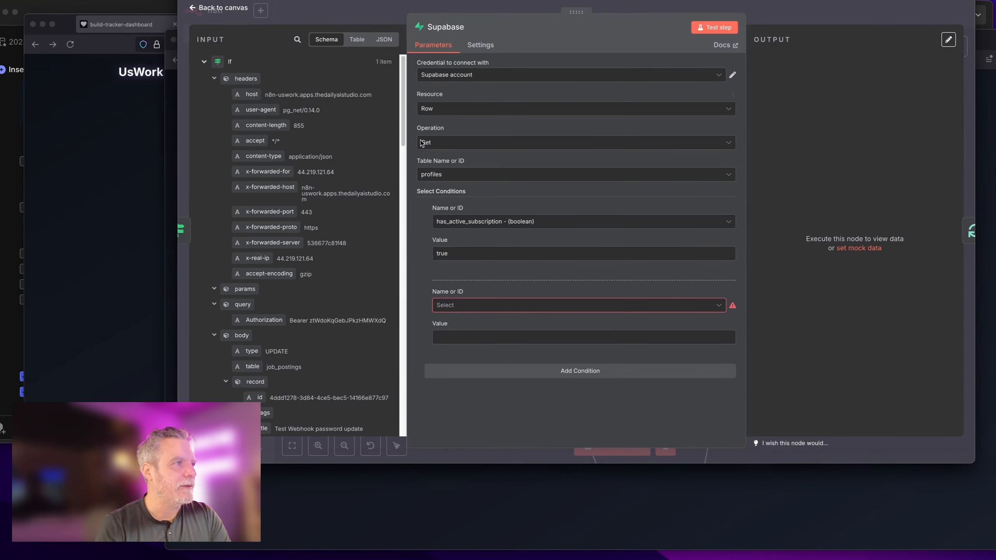
Step: Collapse the If data and expand the Webhook's body record fields in the input panel
{"action": "left_click", "coordinate": [204, 62]}
{"action": "left_click", "coordinate": [204, 80]}
{"action": "left_click", "coordinate": [204, 81]}
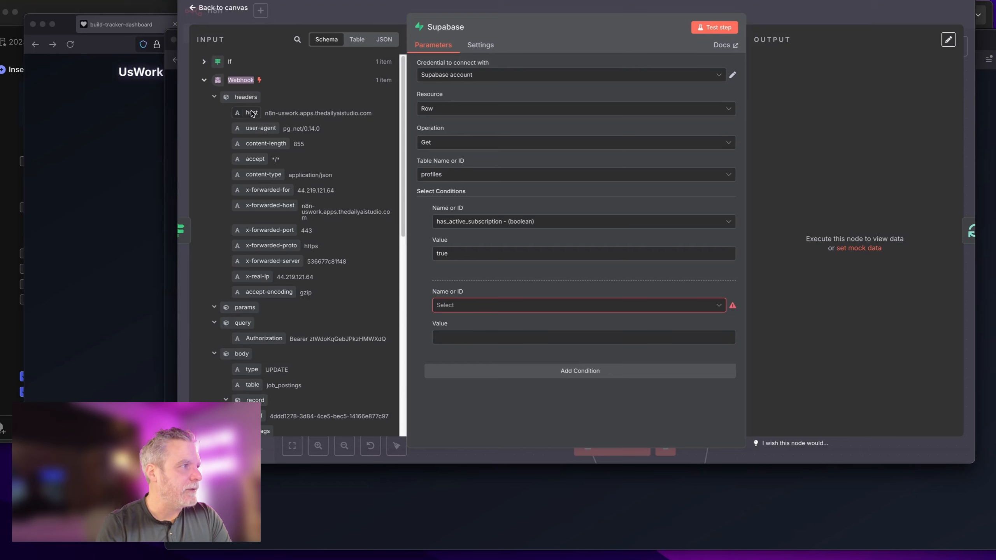
{"action": "left_click", "coordinate": [214, 97]}
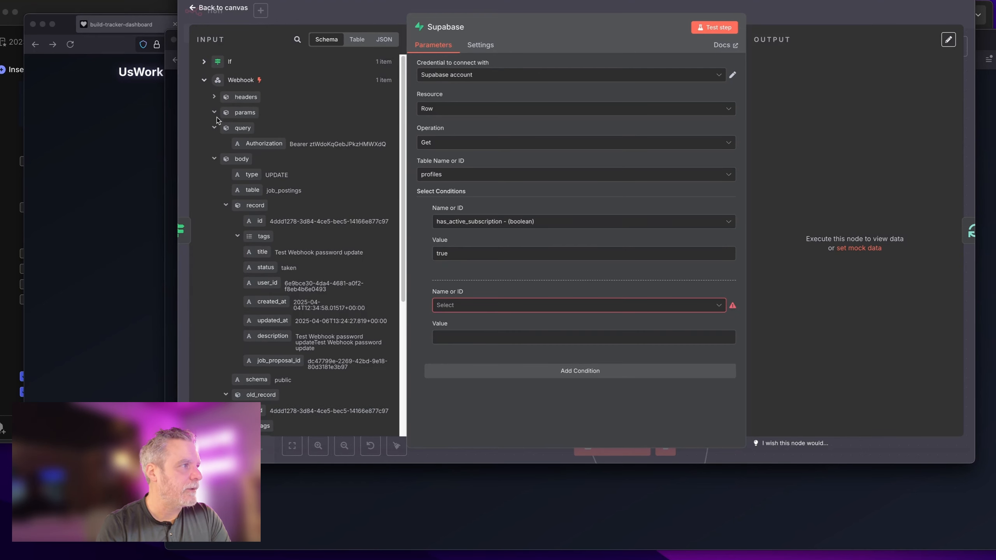
{"action": "left_click", "coordinate": [214, 128]}
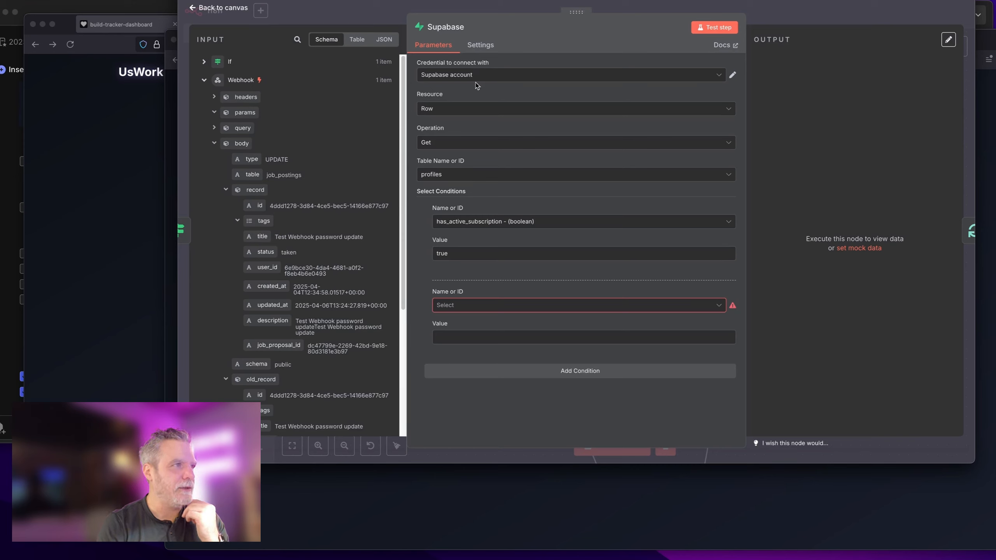
Step: Rename the Supabase node GetProposalOwner and point it at the job_proposals table
{"action": "left_click", "coordinate": [461, 27]}
{"action": "type", "text": "Get"}
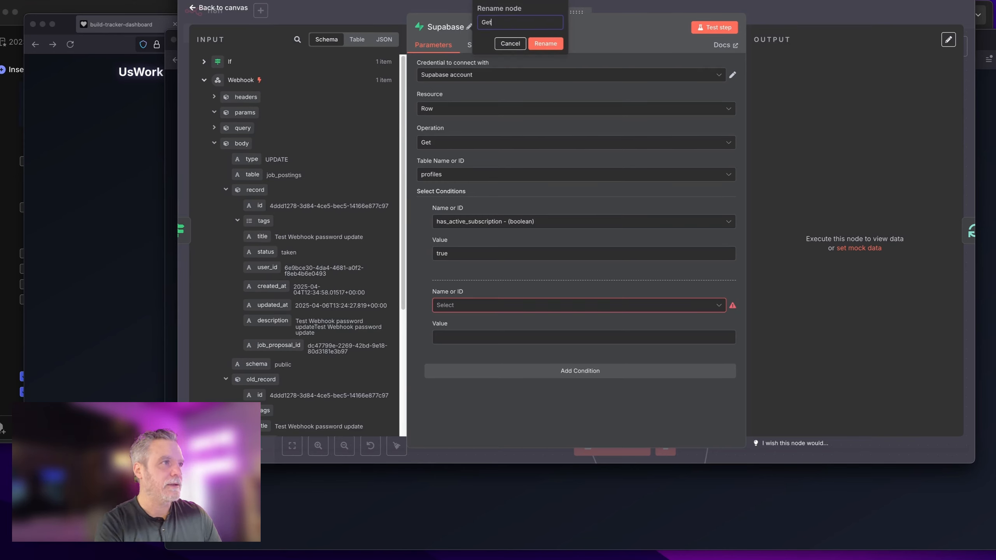
{"action": "type", "text": "ProposalOwner"}
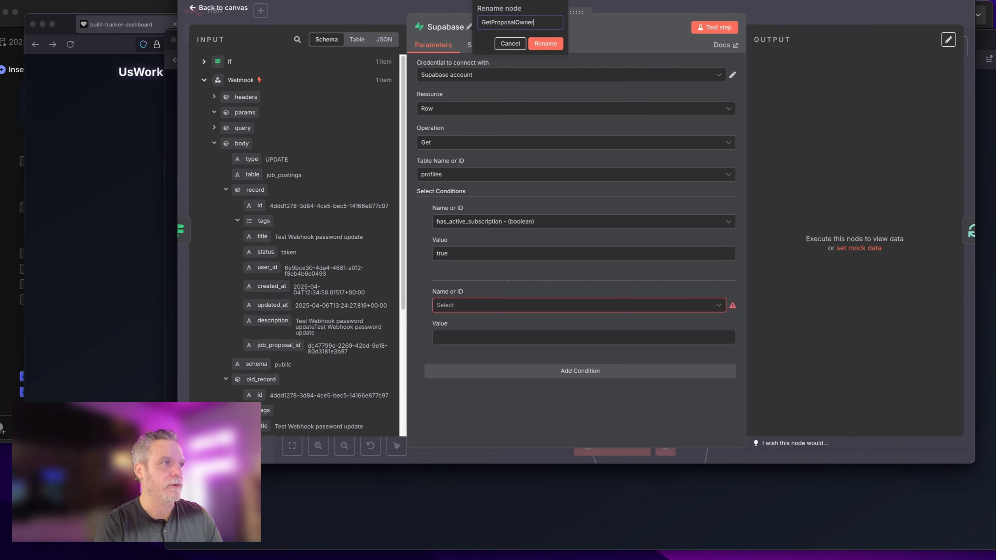
{"action": "left_click", "coordinate": [546, 44]}
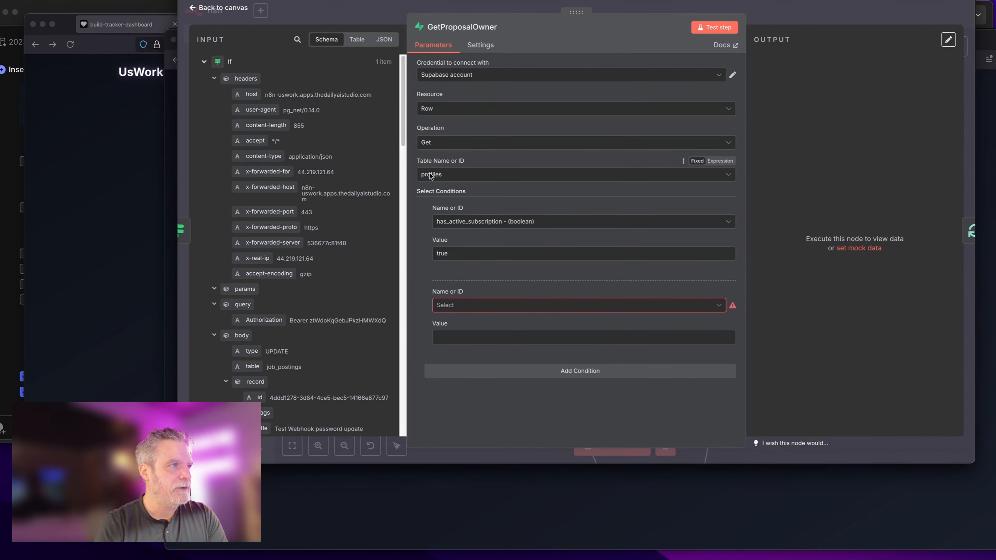
{"action": "left_click", "coordinate": [448, 174]}
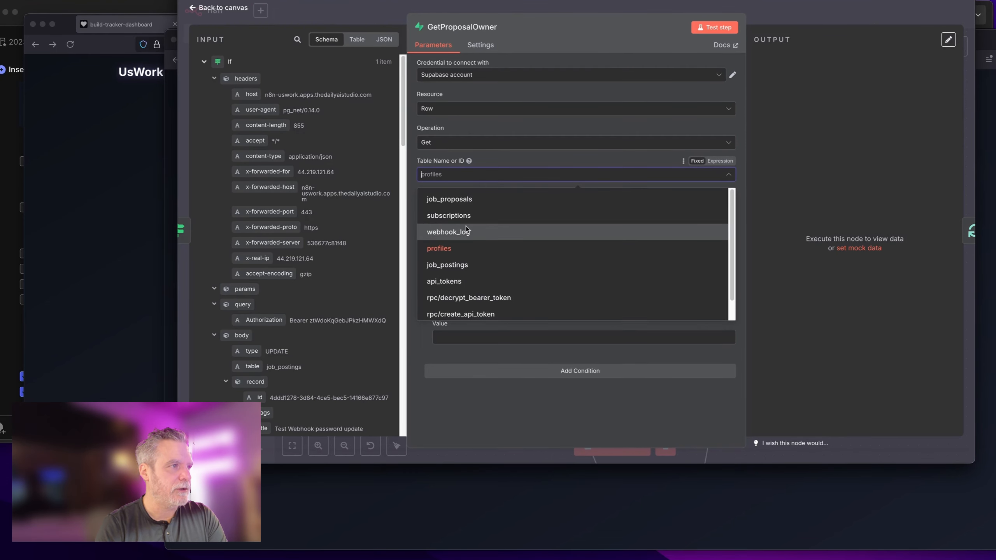
{"action": "scroll", "coordinate": [377, 285], "scroll_direction": "down", "scroll_amount": 3}
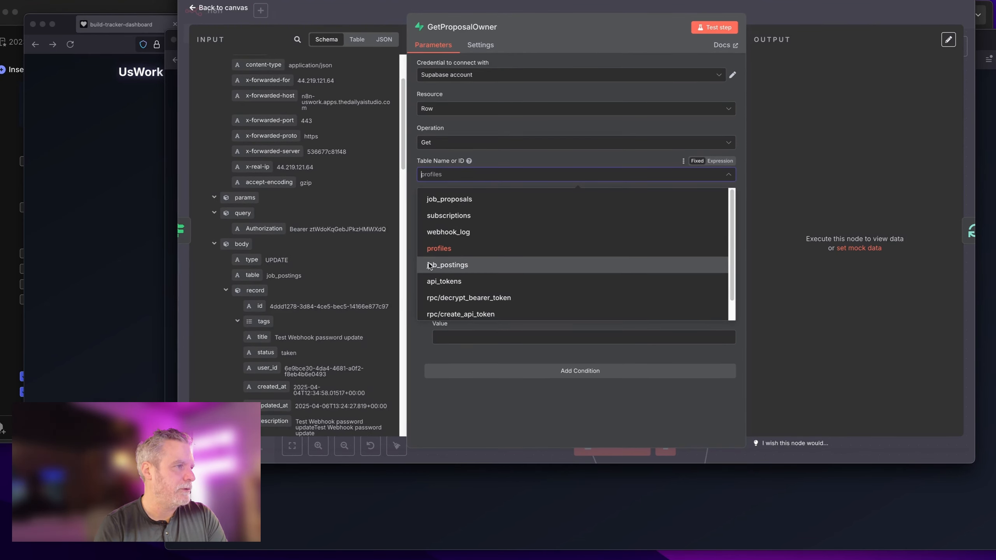
{"action": "left_click", "coordinate": [447, 199]}
{"action": "scroll", "coordinate": [370, 292], "scroll_direction": "down", "scroll_amount": 3}
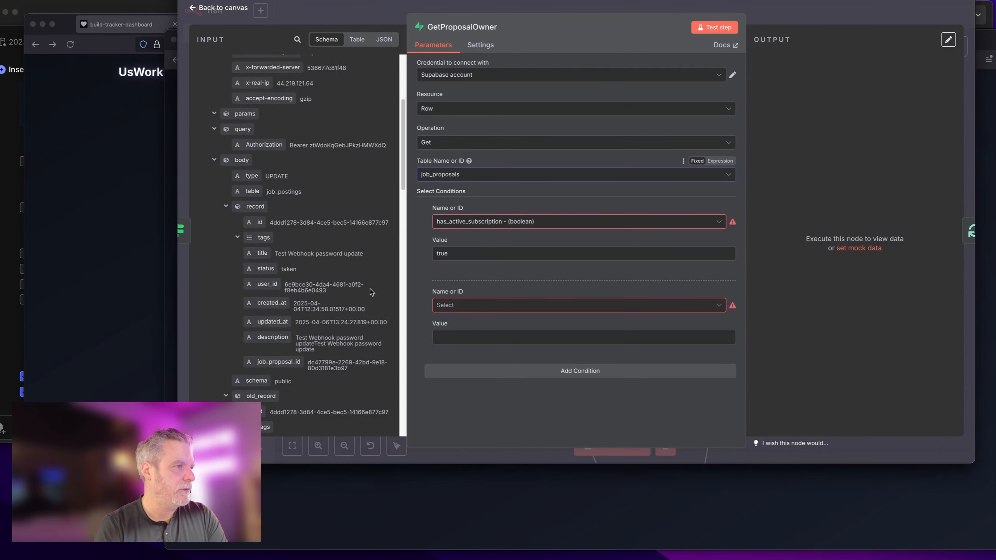
{"action": "scroll", "coordinate": [370, 292], "scroll_direction": "down", "scroll_amount": 1}
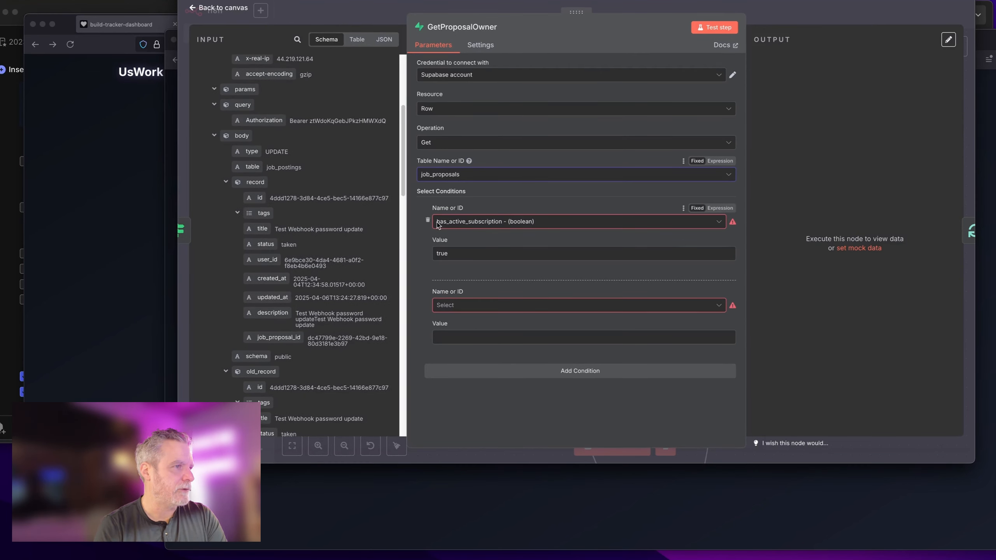
Step: Replace the has_active_subscription condition with id equal to the webhook's job_proposal_id
{"action": "left_click", "coordinate": [428, 220]}
{"action": "left_click", "coordinate": [446, 225]}
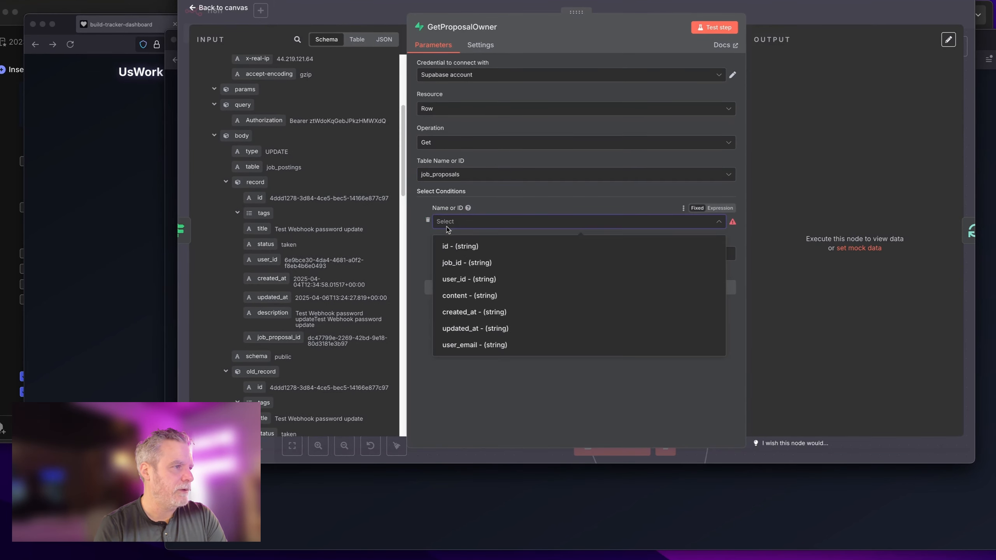
{"action": "left_click", "coordinate": [455, 246]}
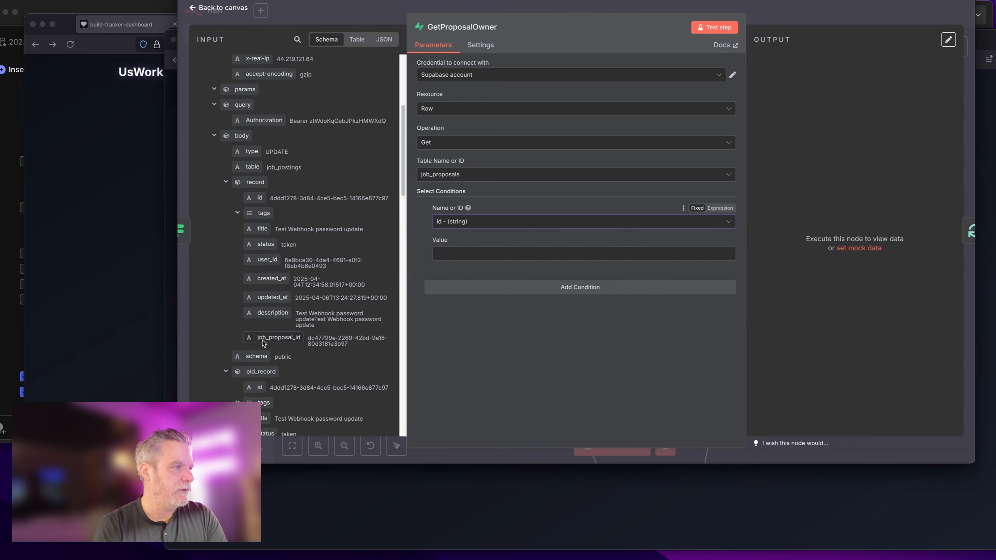
{"action": "left_click_drag", "start_coordinate": [263, 343], "coordinate": [443, 254]}
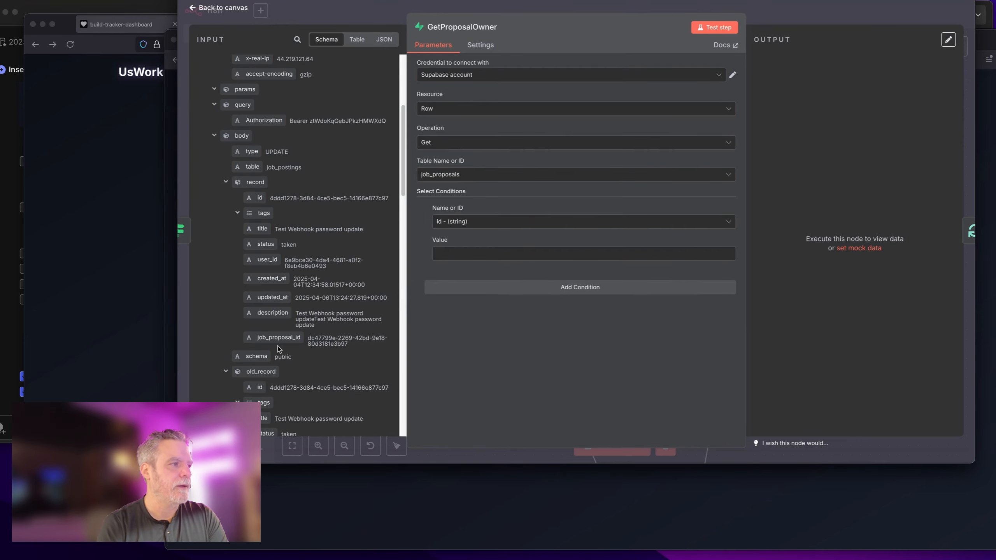
{"action": "left_click_drag", "start_coordinate": [278, 349], "coordinate": [451, 255]}
{"action": "left_click", "coordinate": [489, 372]}
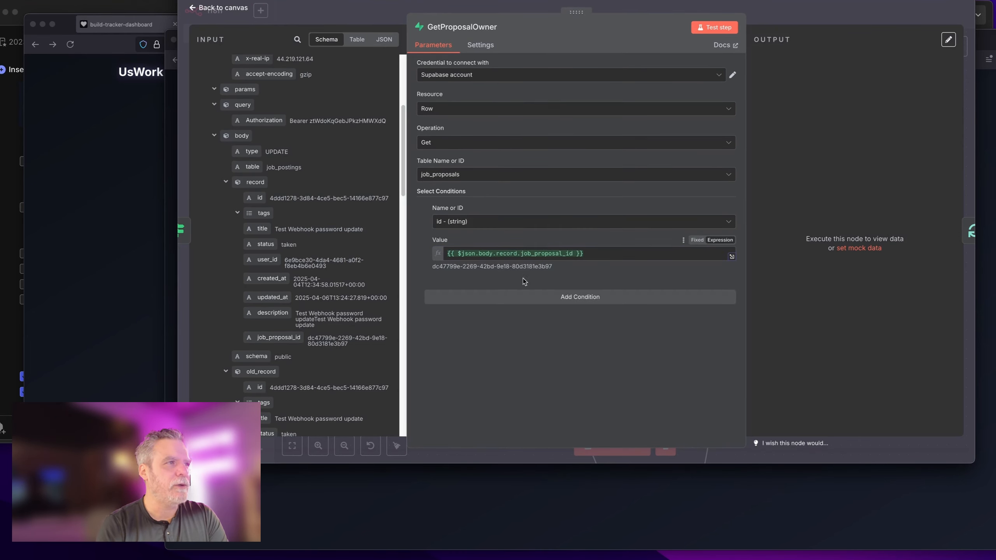
Step: Confirm the credential, Row resource and Get operation, then test to fetch the proposal's user_id
{"action": "left_click", "coordinate": [542, 75]}
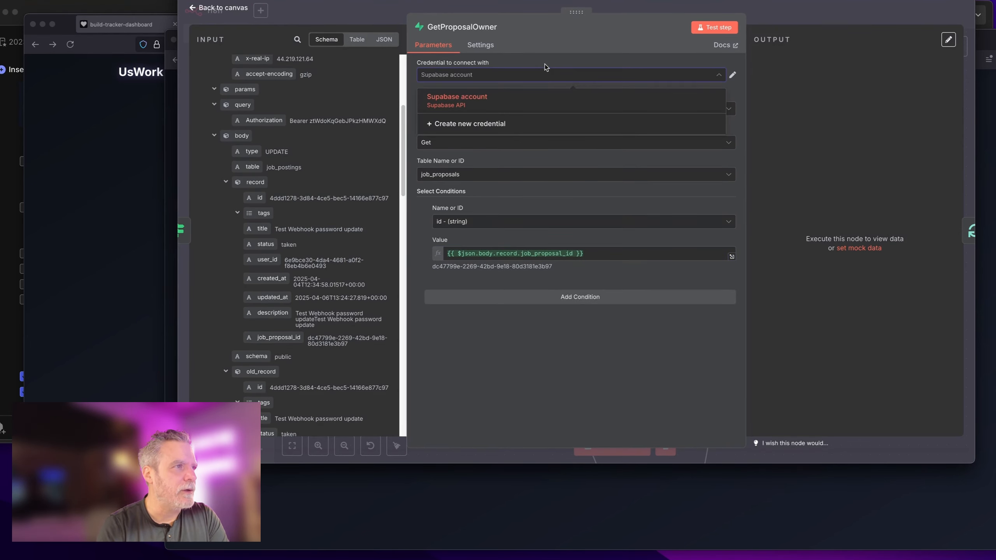
{"action": "left_click", "coordinate": [545, 64]}
{"action": "left_click", "coordinate": [526, 109]}
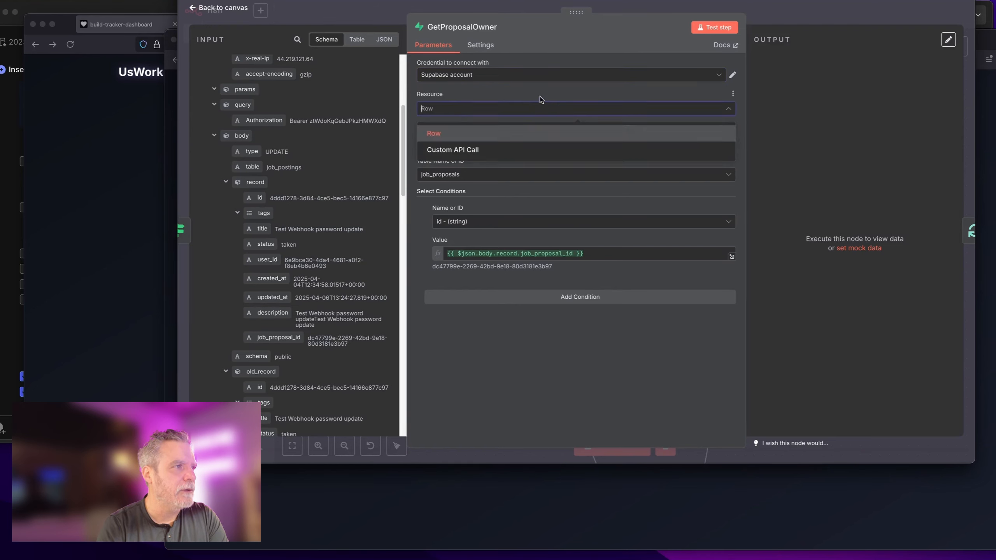
{"action": "left_click", "coordinate": [475, 135]}
{"action": "left_click", "coordinate": [453, 143]}
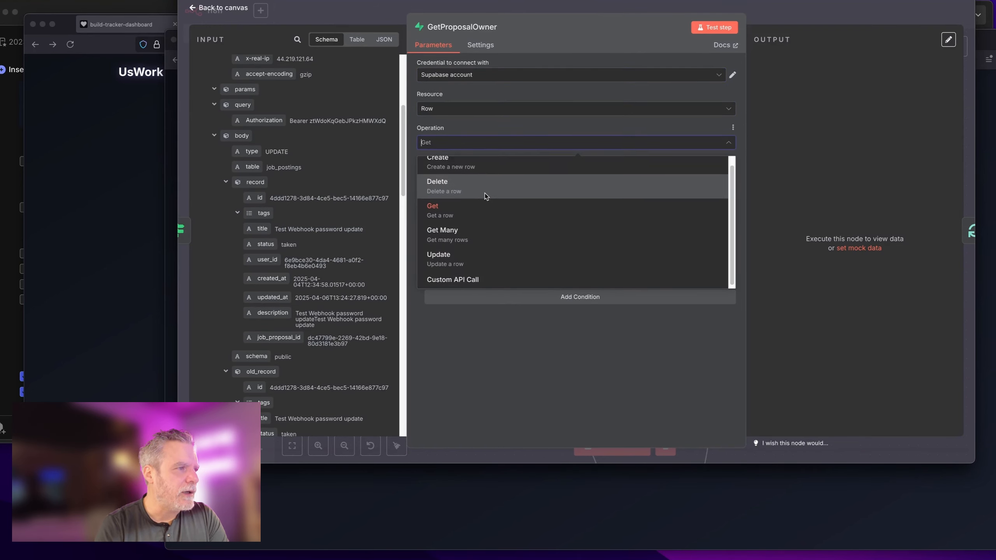
{"action": "left_click", "coordinate": [538, 142]}
{"action": "left_click", "coordinate": [715, 28]}
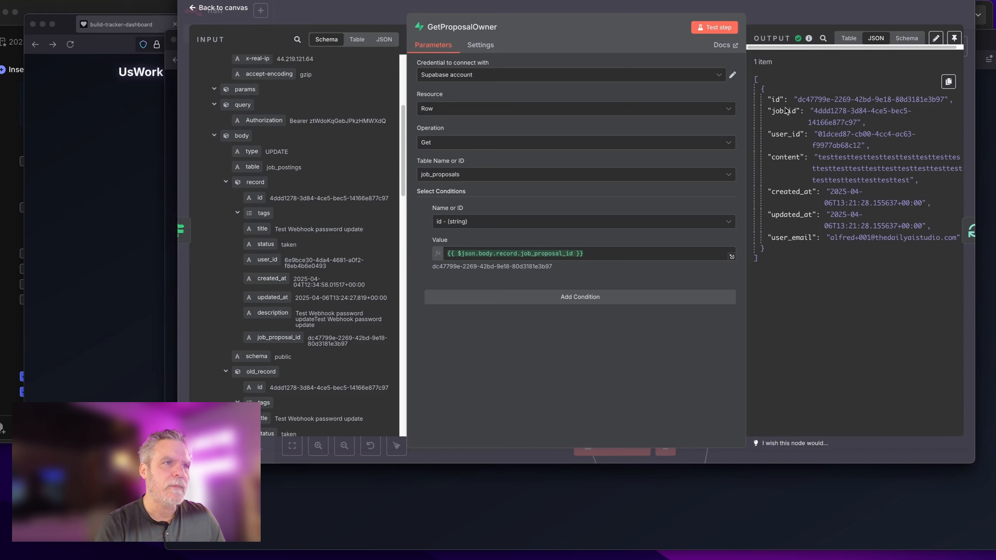
{"action": "double_click", "coordinate": [786, 134]}
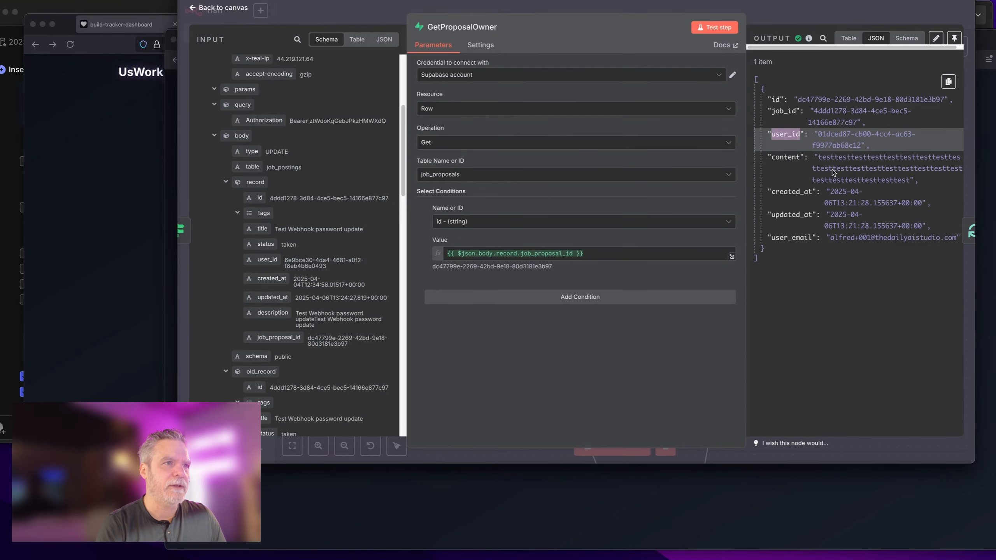
{"action": "key", "text": "Escape"}
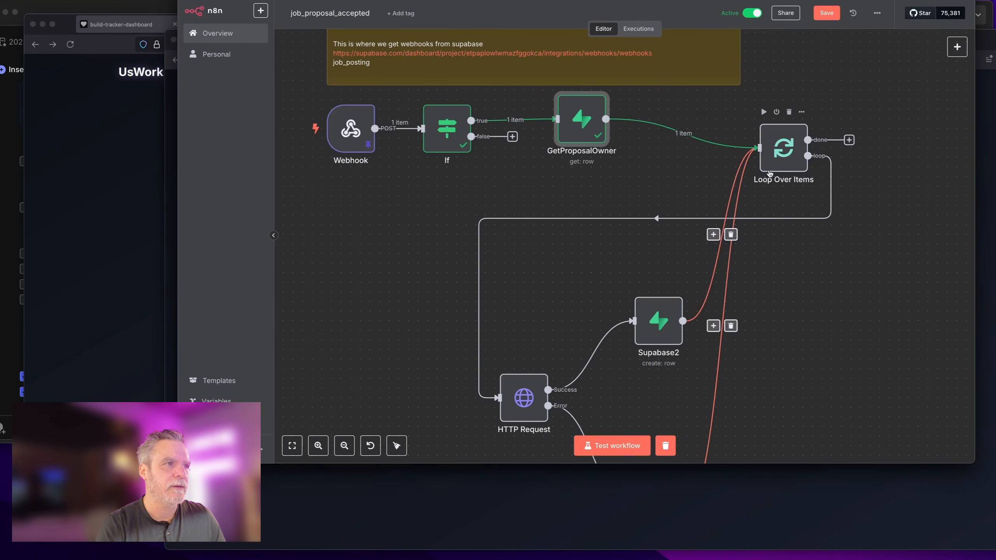
Step: Spread out Loop Over Items and Supabase2 on the canvas
{"action": "left_click_drag", "start_coordinate": [770, 155], "coordinate": [558, 261]}
{"action": "left_click_drag", "start_coordinate": [663, 324], "coordinate": [836, 339]}
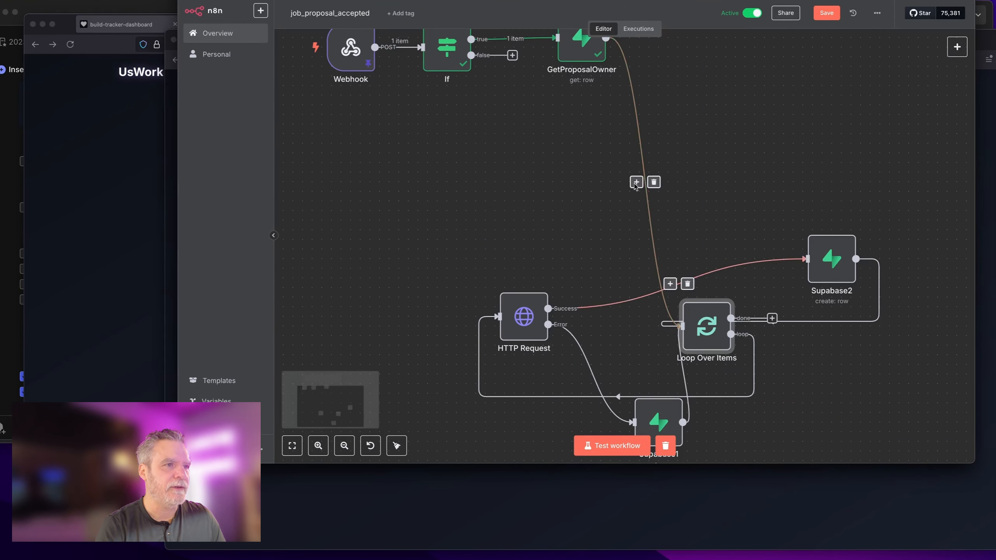
{"action": "scroll", "coordinate": [636, 184], "scroll_direction": "up", "scroll_amount": 3}
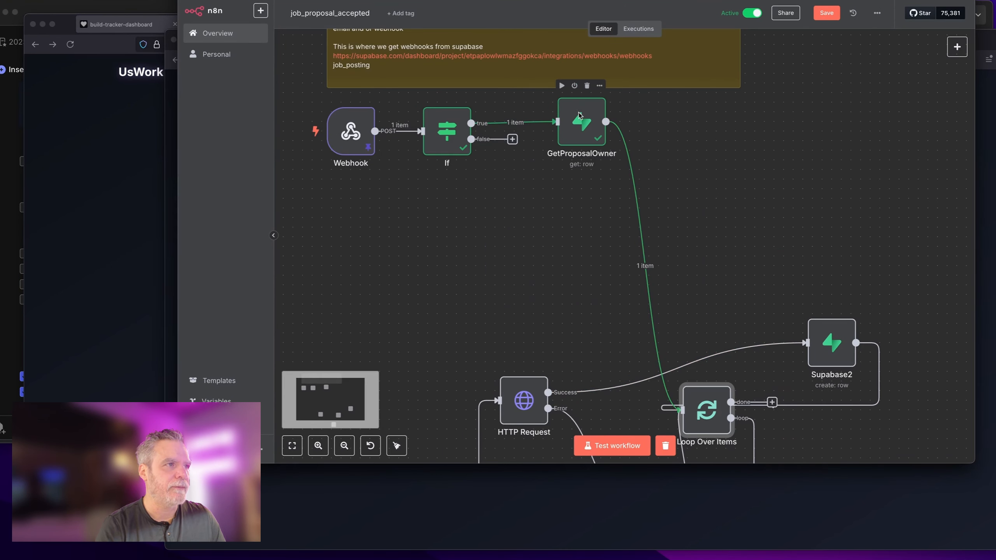
Step: Insert a Supabase 'Get a row' node right after GetProposalOwner
{"action": "left_click", "coordinate": [637, 266]}
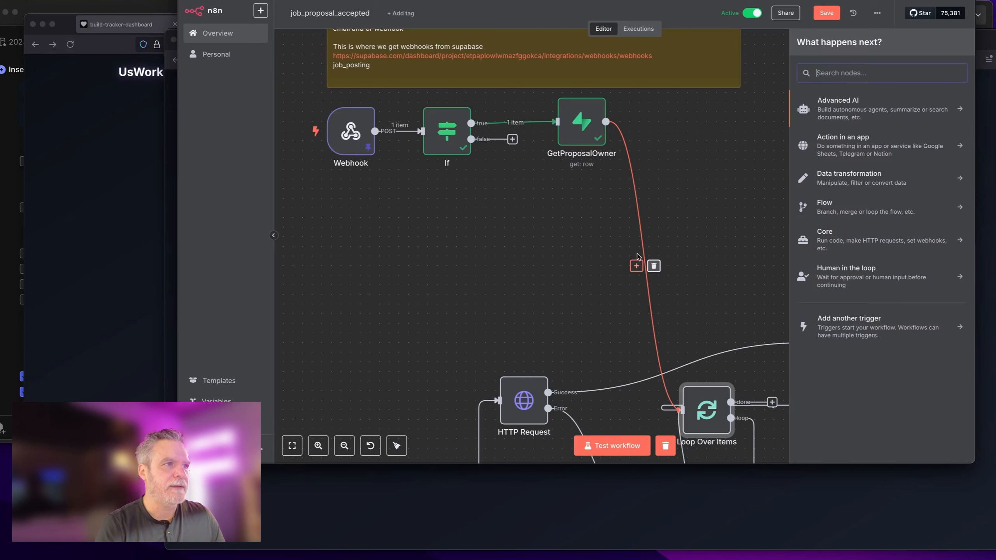
{"action": "type", "text": "sup"}
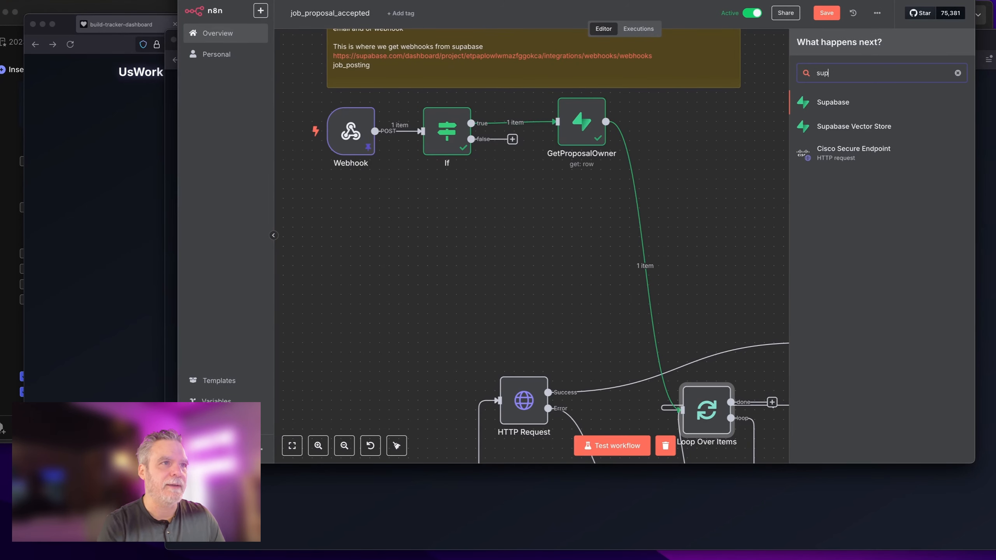
{"action": "left_click", "coordinate": [861, 101]}
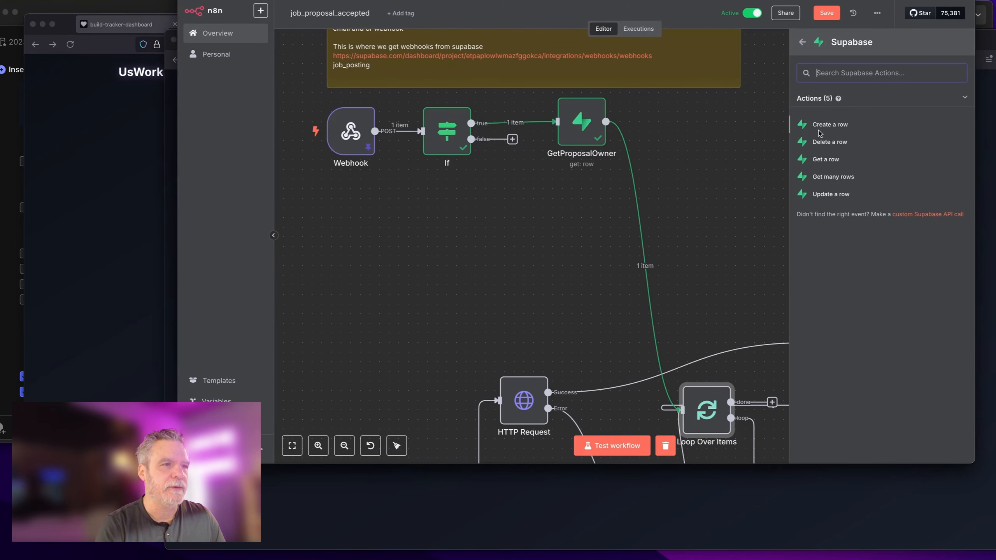
{"action": "left_click", "coordinate": [821, 162]}
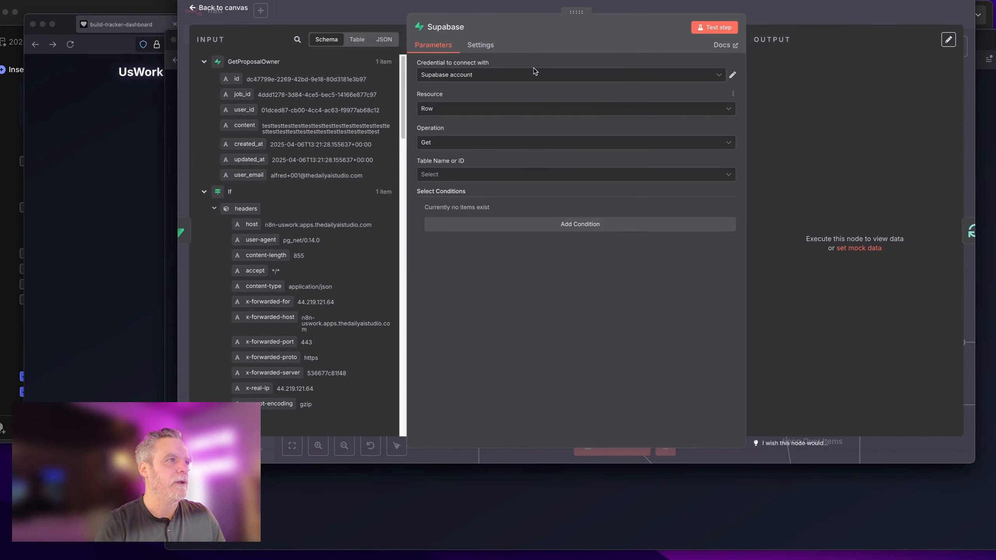
{"action": "left_click", "coordinate": [461, 30]}
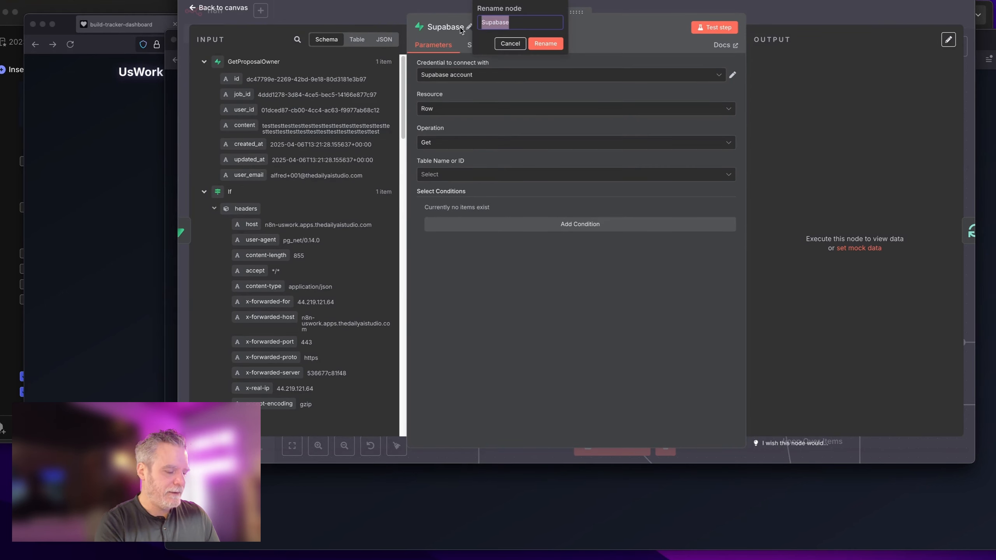
Step: Name the new node UserProfile and set its table to profiles
{"action": "type", "text": "UserProfile"}
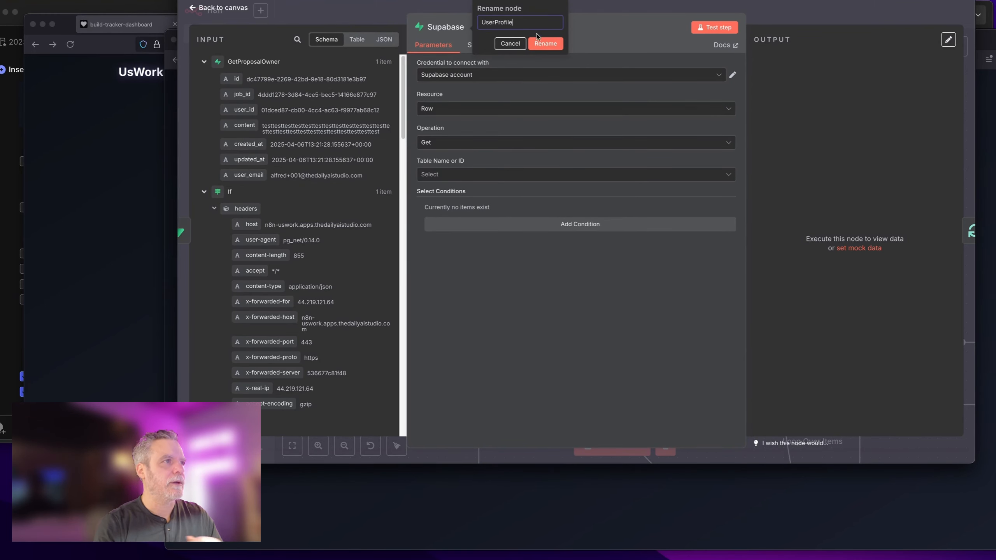
{"action": "left_click", "coordinate": [540, 41]}
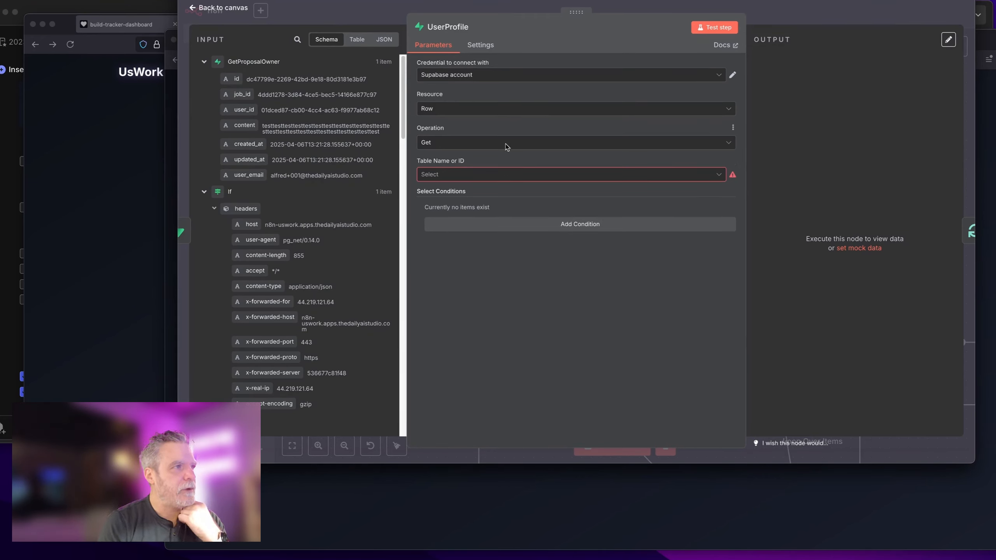
{"action": "left_click", "coordinate": [506, 175]}
{"action": "left_click", "coordinate": [504, 249]}
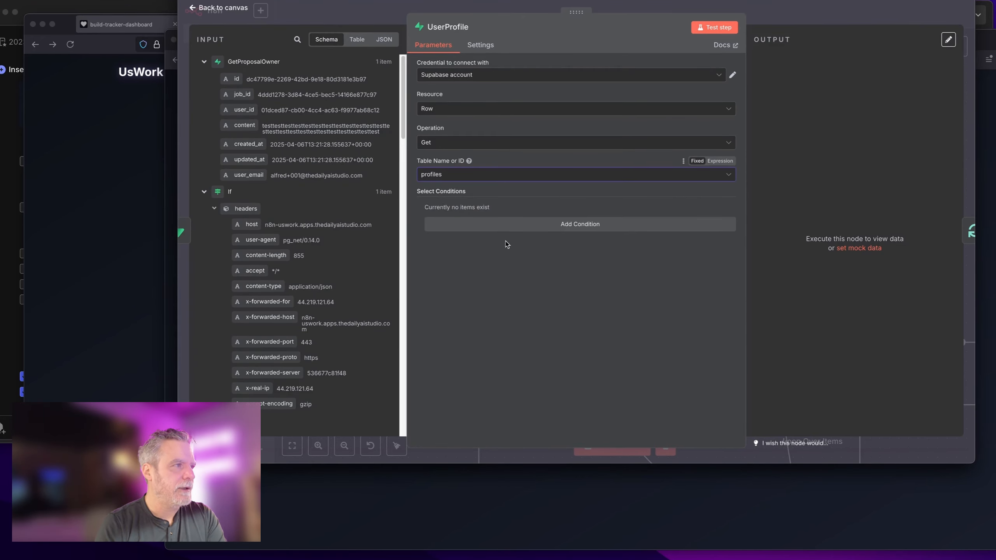
{"action": "key", "text": "Escape"}
Step: Add a condition matching the profile id to the incoming user_id
{"action": "double_click", "coordinate": [663, 135]}
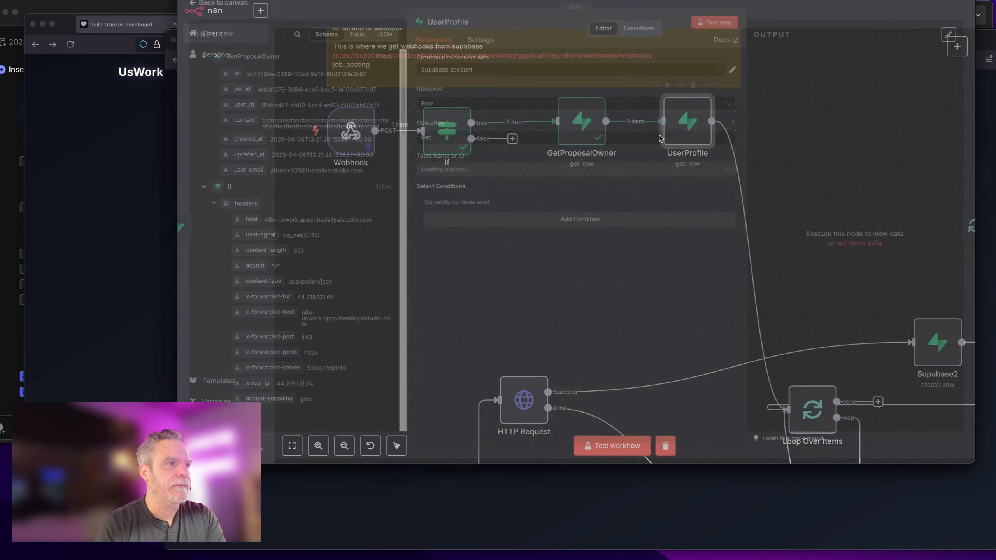
{"action": "left_click", "coordinate": [470, 225]}
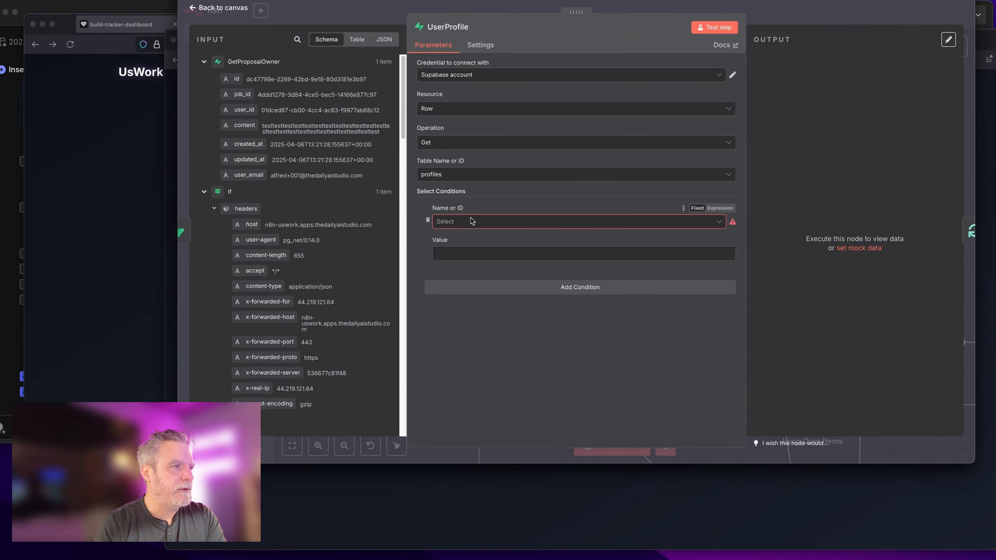
{"action": "left_click", "coordinate": [470, 222]}
{"action": "left_click", "coordinate": [458, 245]}
{"action": "left_click", "coordinate": [203, 192]}
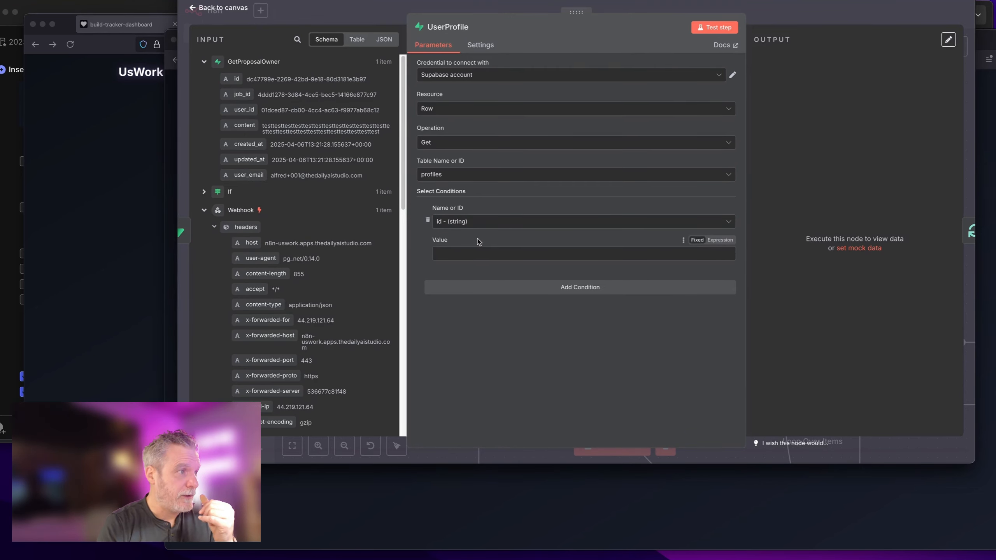
{"action": "left_click", "coordinate": [479, 226]}
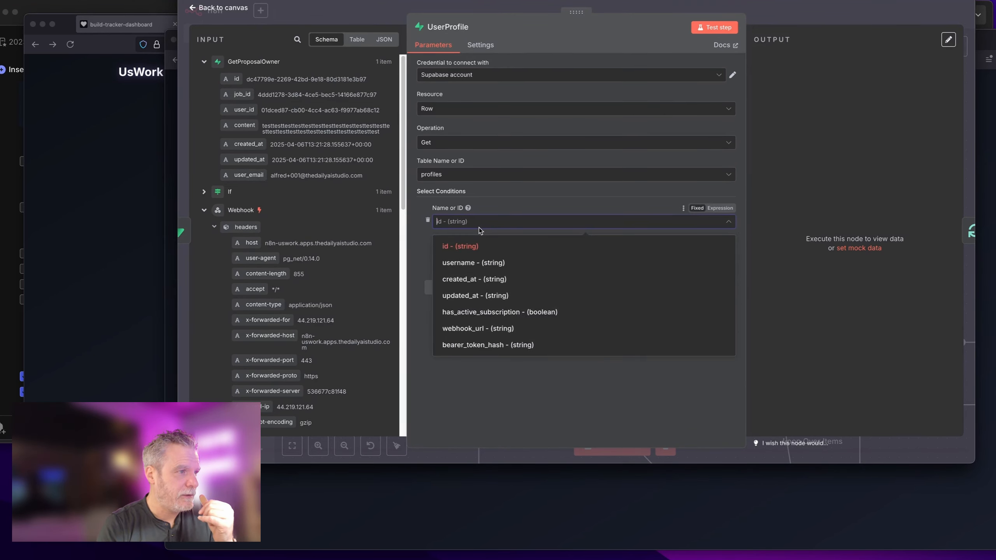
{"action": "left_click", "coordinate": [479, 227]}
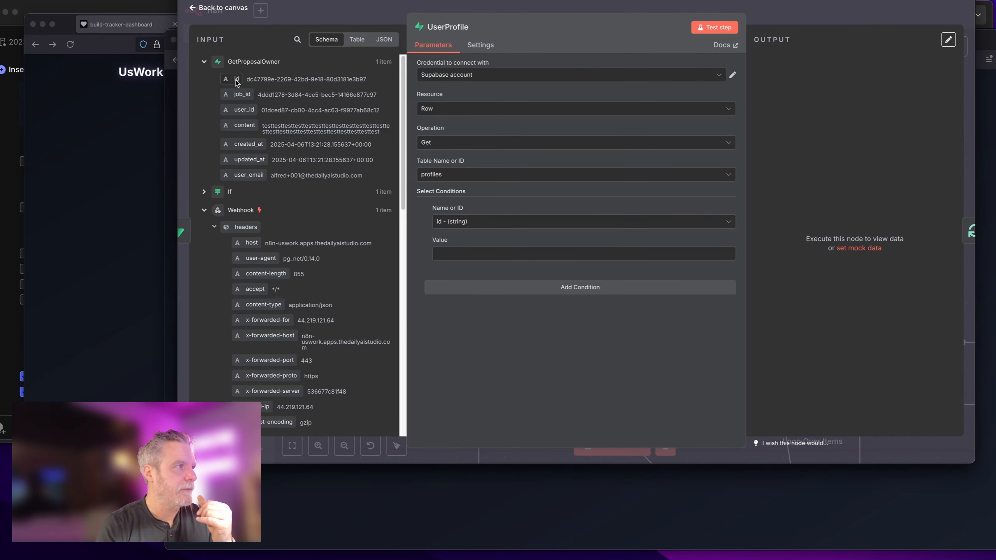
{"action": "left_click_drag", "start_coordinate": [244, 110], "coordinate": [447, 253]}
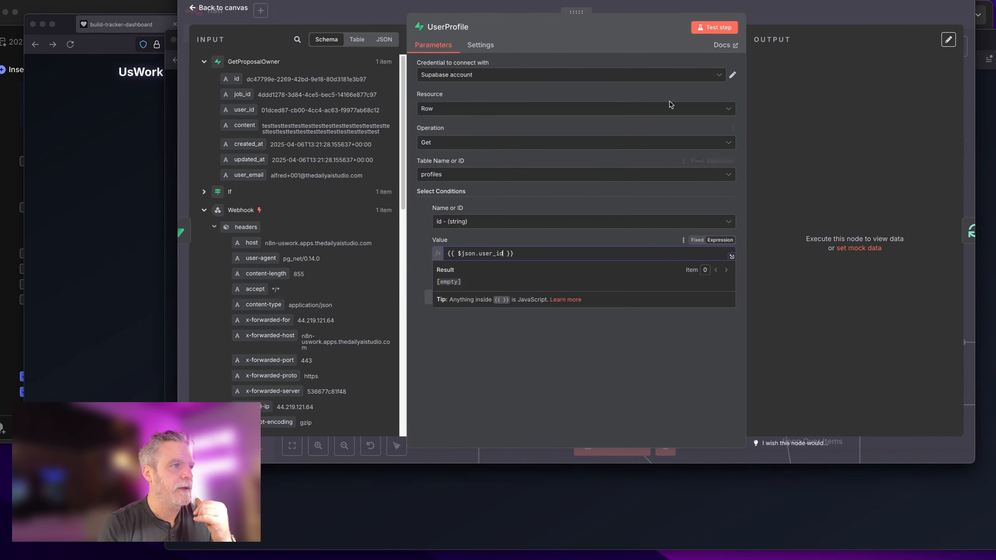
Step: Test the UserProfile lookup, which returns one profile
{"action": "left_click", "coordinate": [707, 28]}
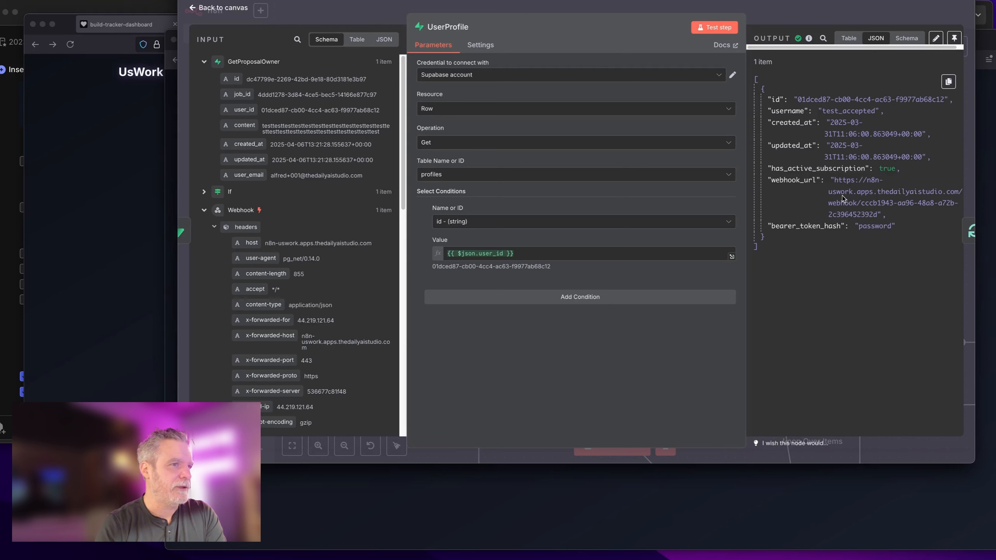
{"action": "left_click", "coordinate": [15, 278]}
{"action": "scroll", "coordinate": [114, 339], "scroll_direction": "down", "scroll_amount": 10}
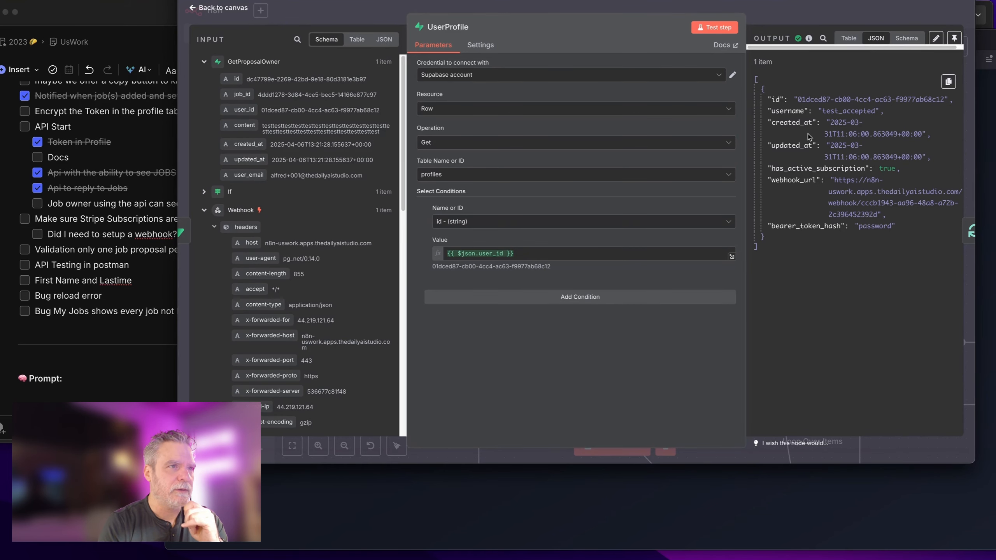
{"action": "key", "text": "Escape"}
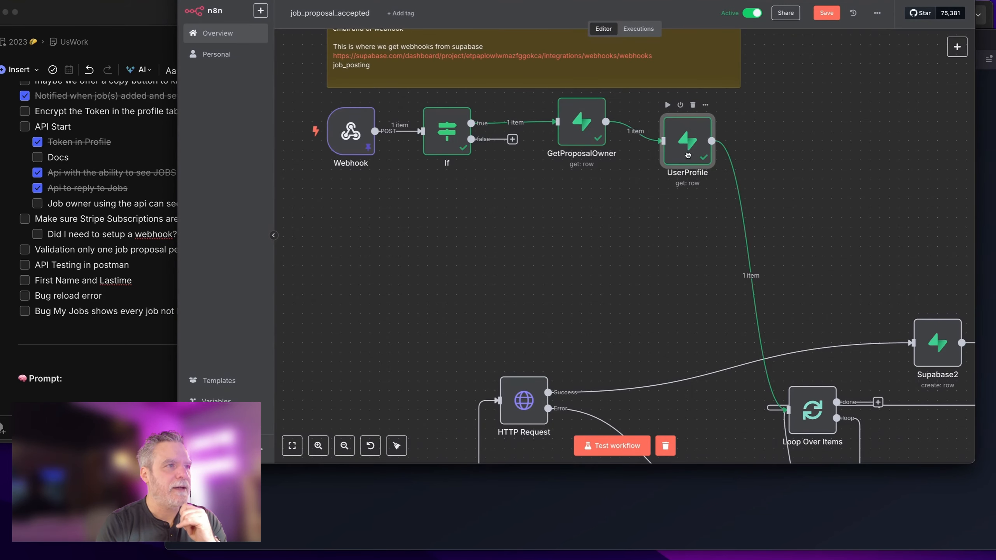
Step: Tidy positions of UserProfile, GetProposalOwner, Webhook and HTTP Request nodes
{"action": "left_click_drag", "start_coordinate": [675, 132], "coordinate": [666, 132]}
{"action": "mouse_move", "coordinate": [581, 137]}
{"action": "left_mouse_down"}
{"action": "mouse_move", "coordinate": [547, 137]}
{"action": "mouse_move", "coordinate": [561, 137]}
{"action": "left_mouse_up"}
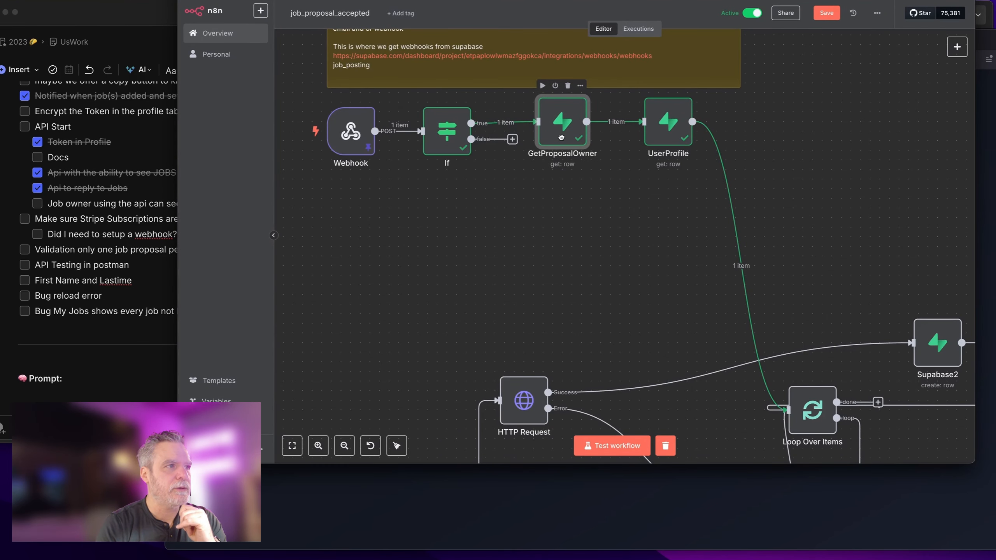
{"action": "left_click_drag", "start_coordinate": [659, 135], "coordinate": [640, 135]}
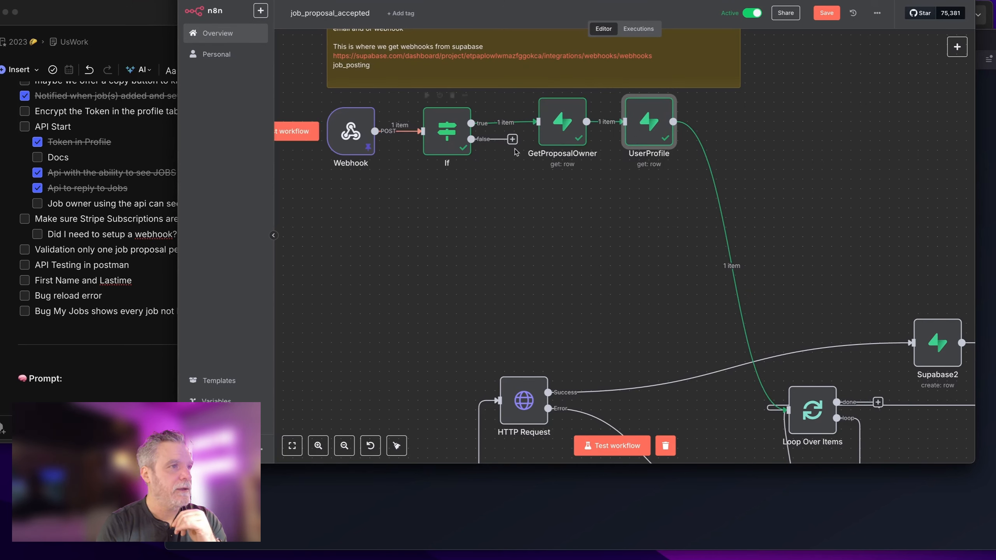
{"action": "left_click_drag", "start_coordinate": [367, 134], "coordinate": [357, 133]}
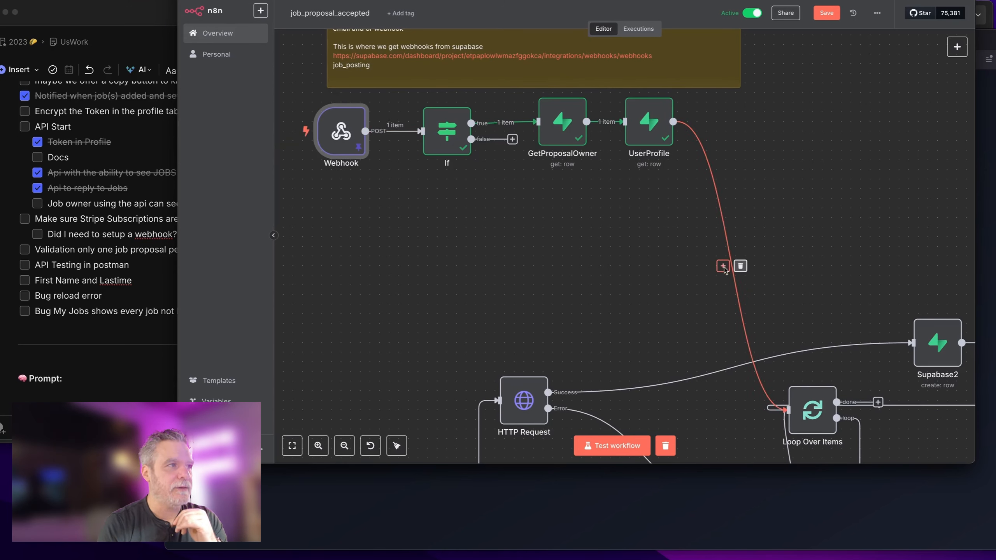
{"action": "left_click", "coordinate": [723, 267]}
{"action": "key", "text": "Escape"}
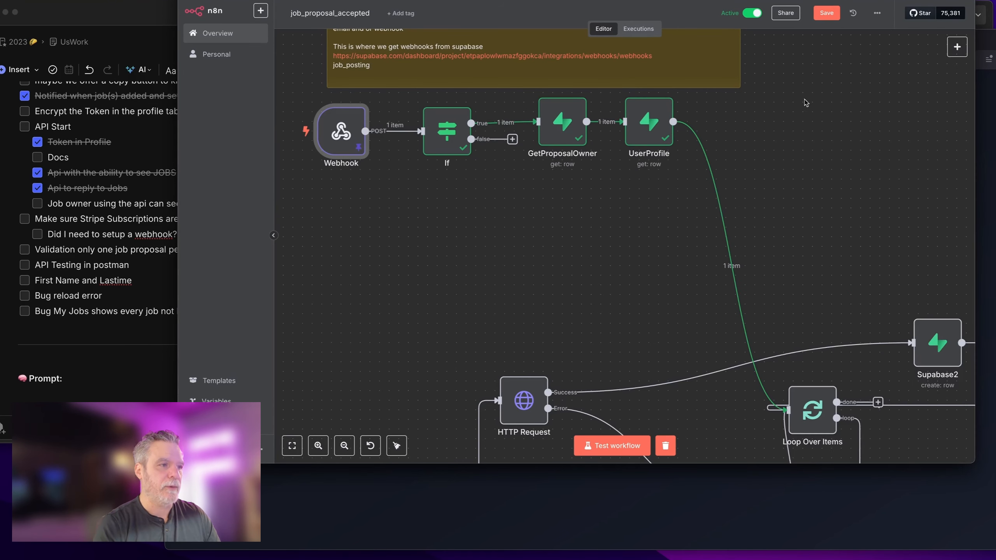
{"action": "scroll", "coordinate": [649, 274], "scroll_direction": "down", "scroll_amount": 5}
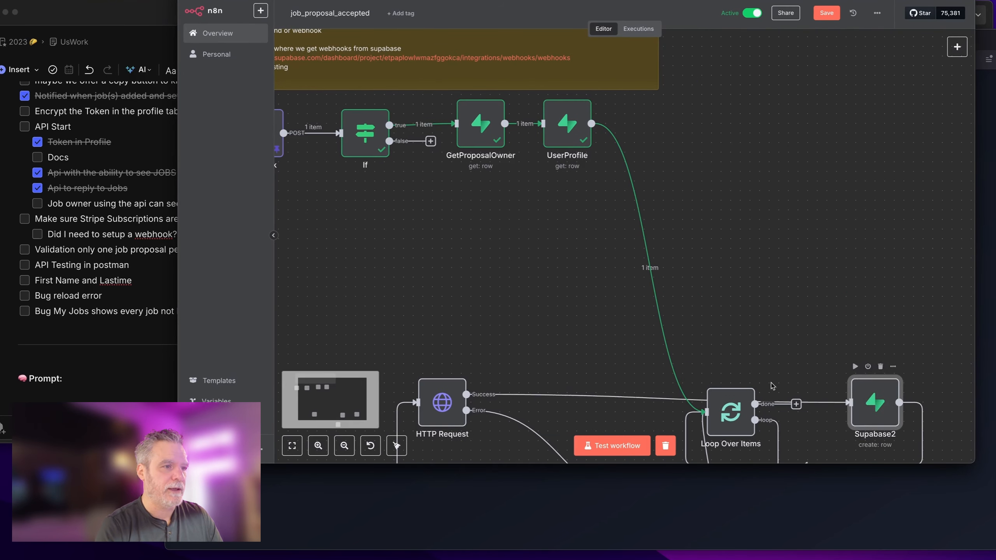
{"action": "left_click_drag", "start_coordinate": [474, 335], "coordinate": [484, 315]}
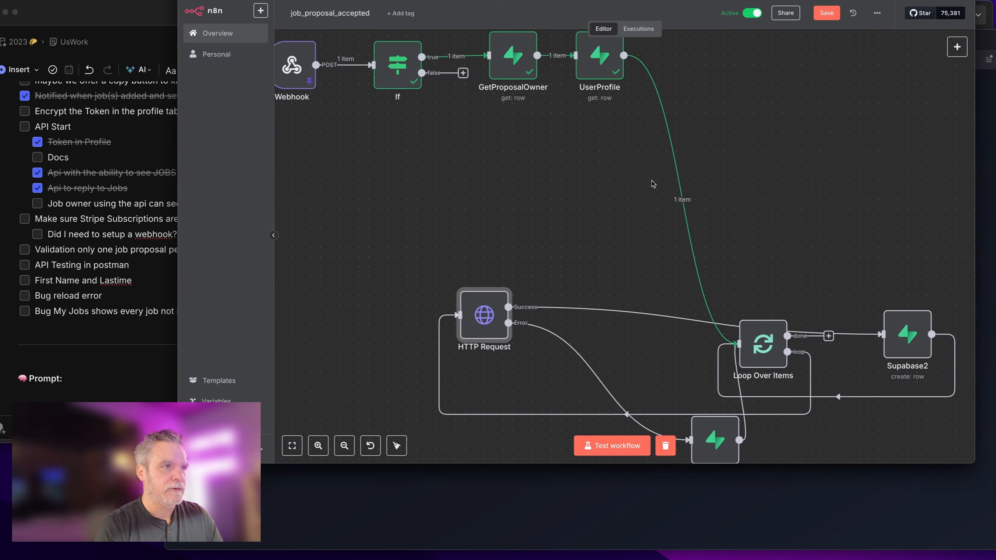
Step: Delete Loop Over Items and its links, then move Supabase2 below Supabase1
{"action": "left_click", "coordinate": [691, 200]}
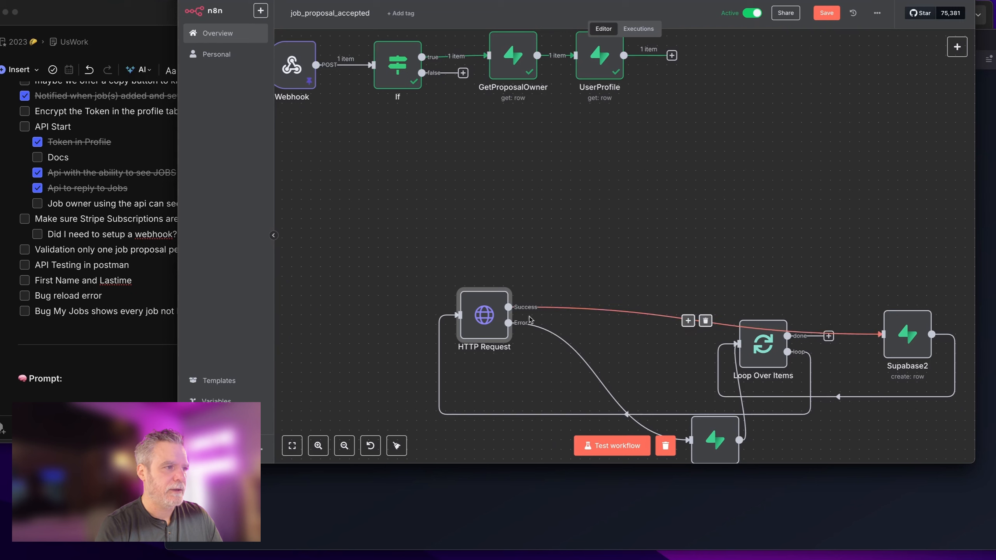
{"action": "left_click", "coordinate": [705, 321]}
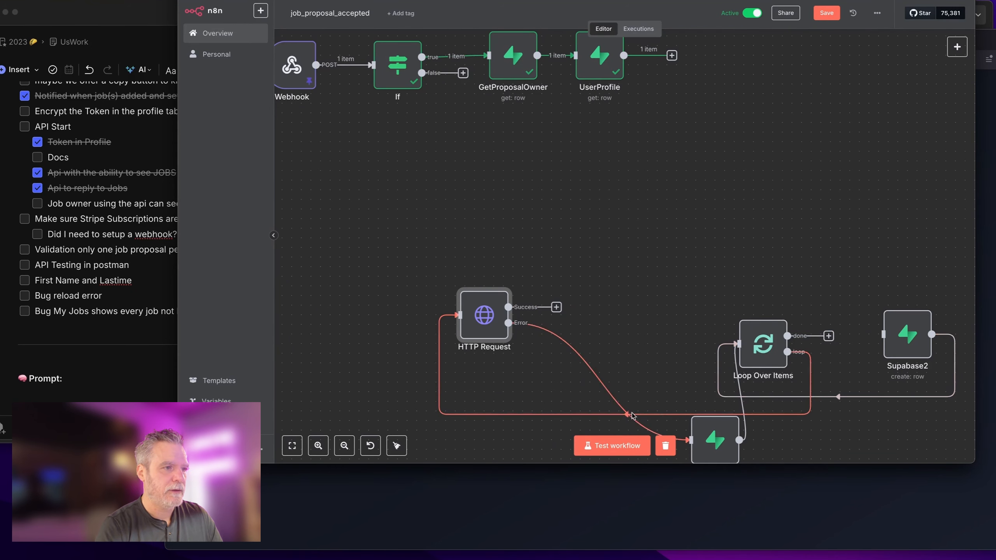
{"action": "left_click_drag", "start_coordinate": [486, 318], "coordinate": [592, 231]}
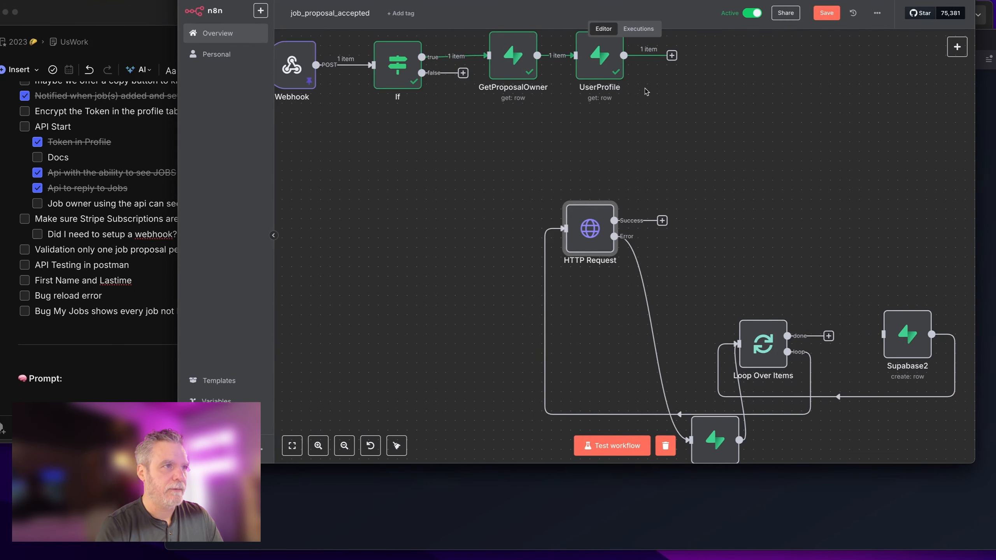
{"action": "mouse_move", "coordinate": [536, 328]}
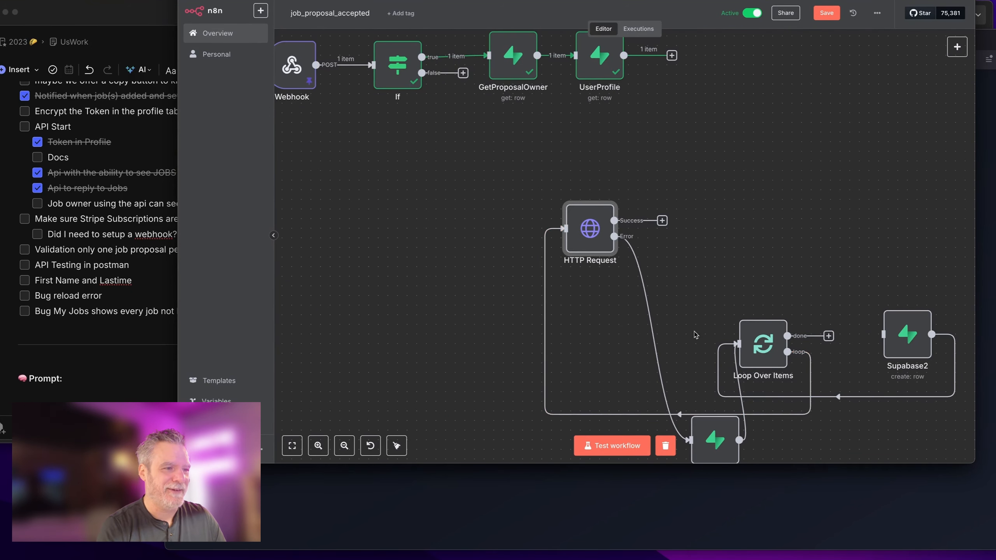
{"action": "scroll", "coordinate": [702, 429], "scroll_direction": "down", "scroll_amount": 1}
{"action": "left_click_drag", "start_coordinate": [702, 458], "coordinate": [666, 231]}
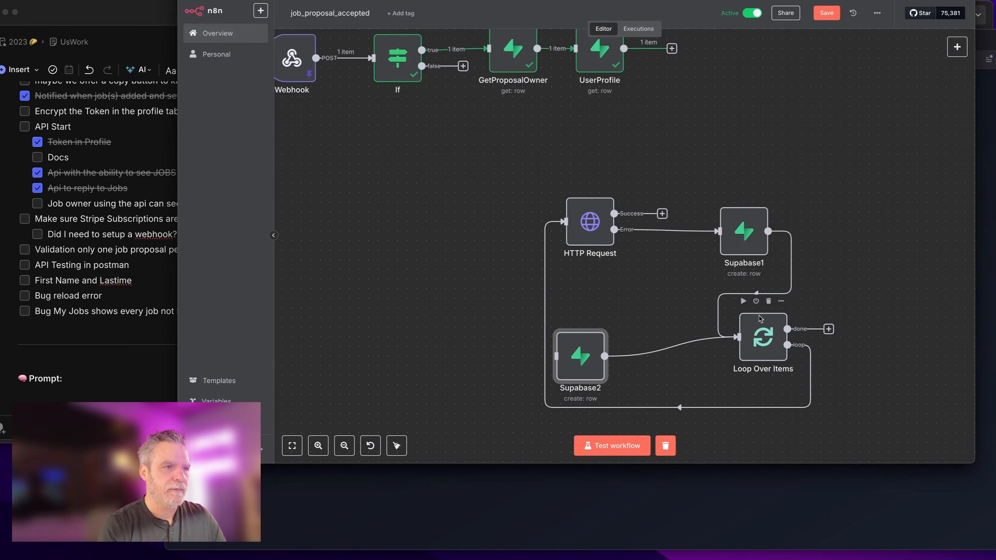
{"action": "left_click", "coordinate": [768, 301]}
{"action": "left_click_drag", "start_coordinate": [582, 364], "coordinate": [650, 304]}
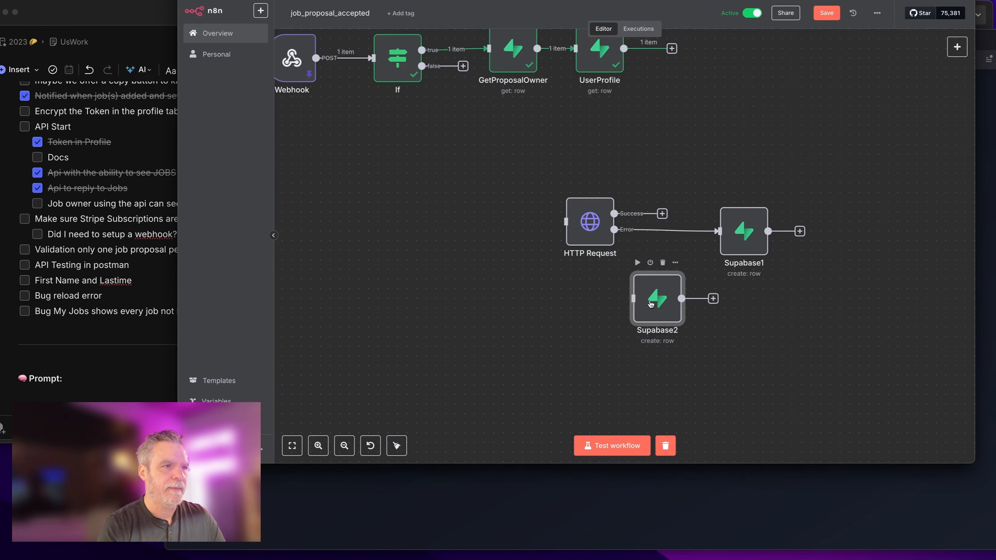
Step: Rename the Supabase2 node to LogWebhook and move it down and left
{"action": "double_click", "coordinate": [657, 298]}
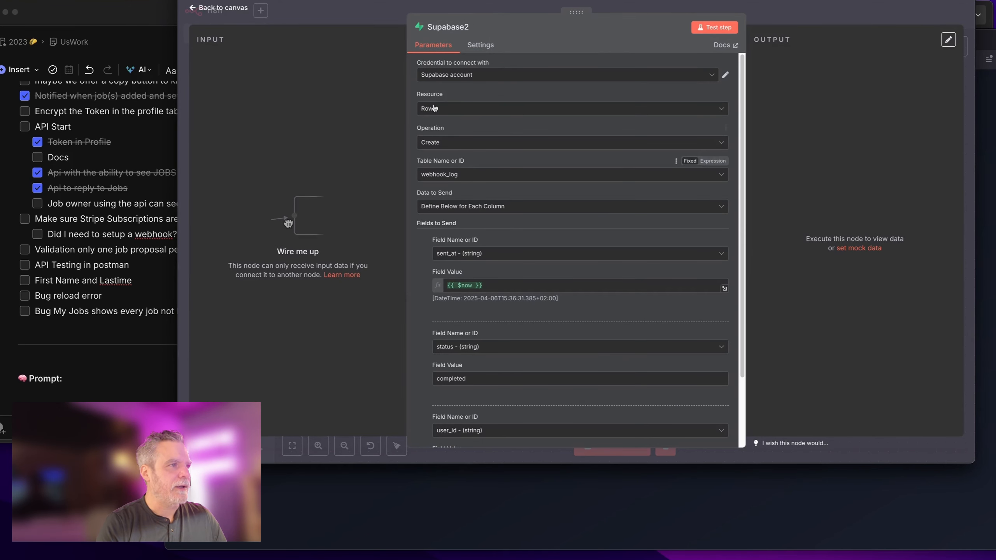
{"action": "left_click", "coordinate": [447, 27]}
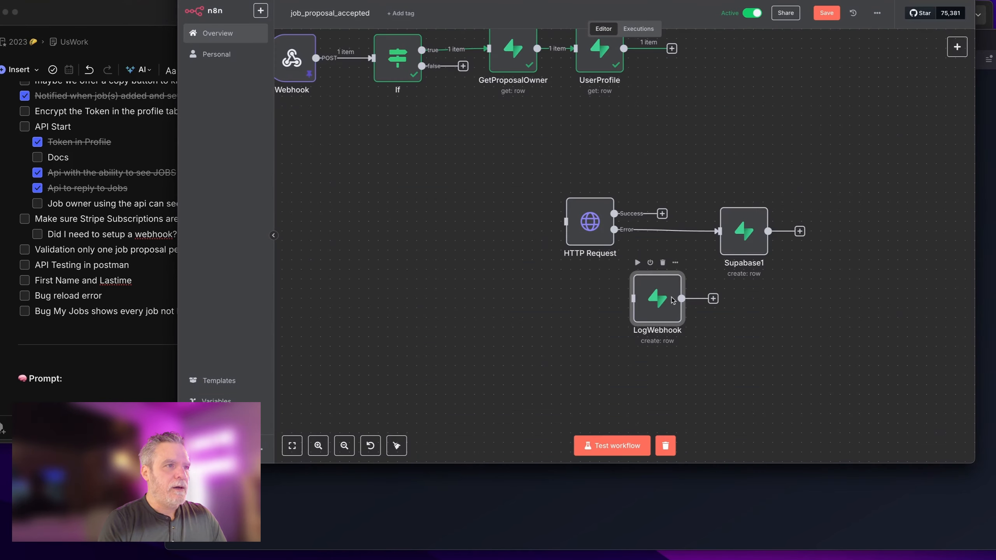
{"action": "left_click_drag", "start_coordinate": [658, 300], "coordinate": [616, 352]}
Step: Rename the Supabase1 node to LogWebhookError
{"action": "double_click", "coordinate": [738, 249]}
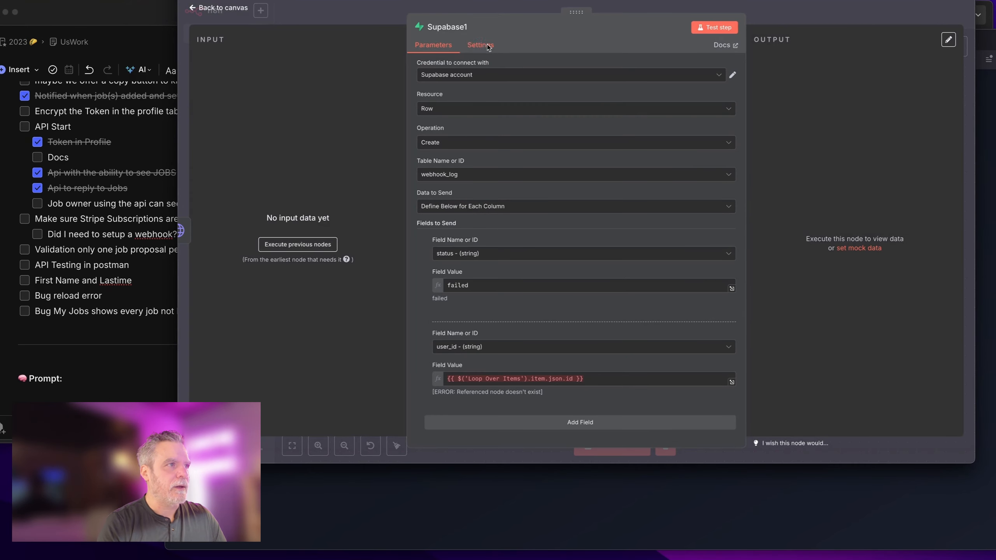
{"action": "left_click", "coordinate": [447, 27]}
{"action": "key", "text": "super+a"}
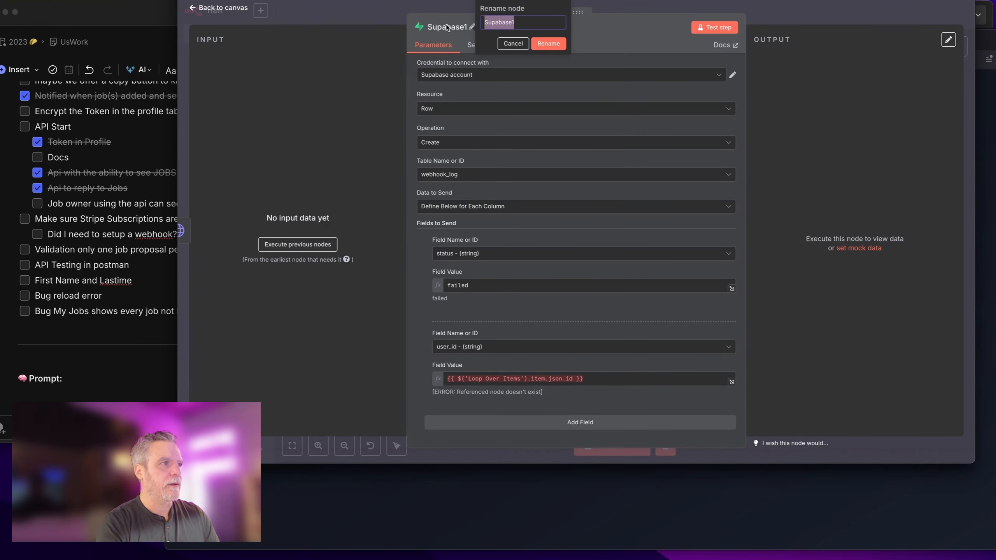
{"action": "type", "text": "LogWebhookError"}
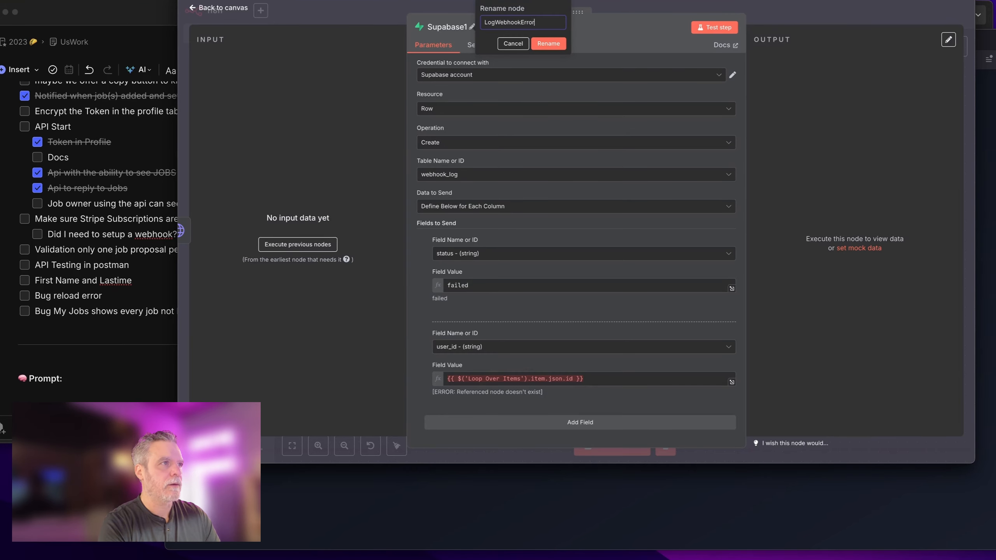
{"action": "key", "text": "Return"}
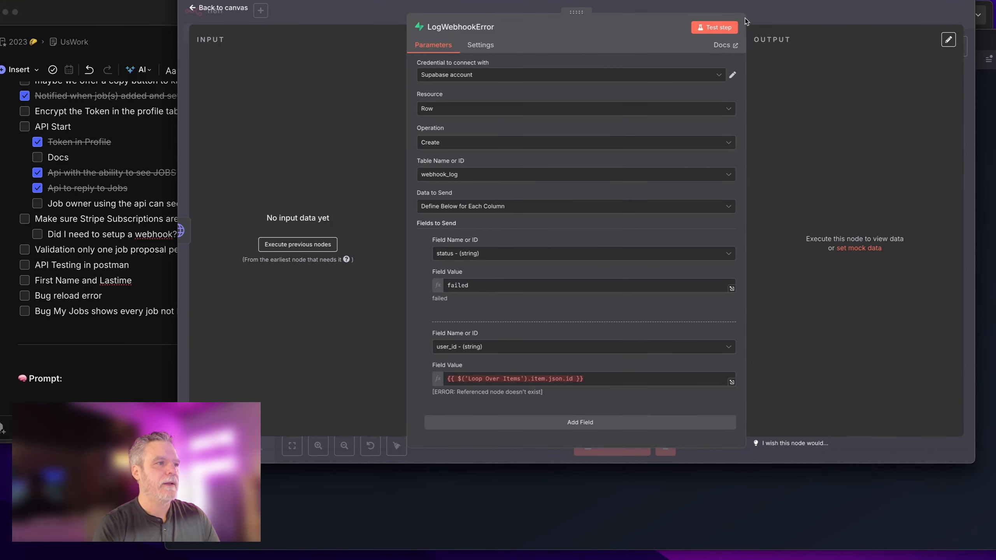
{"action": "key", "text": "Escape"}
Step: Connect HTTP Request's success output to LogWebhook, and UserProfile's output into HTTP Request
{"action": "left_click_drag", "start_coordinate": [618, 345], "coordinate": [667, 317]}
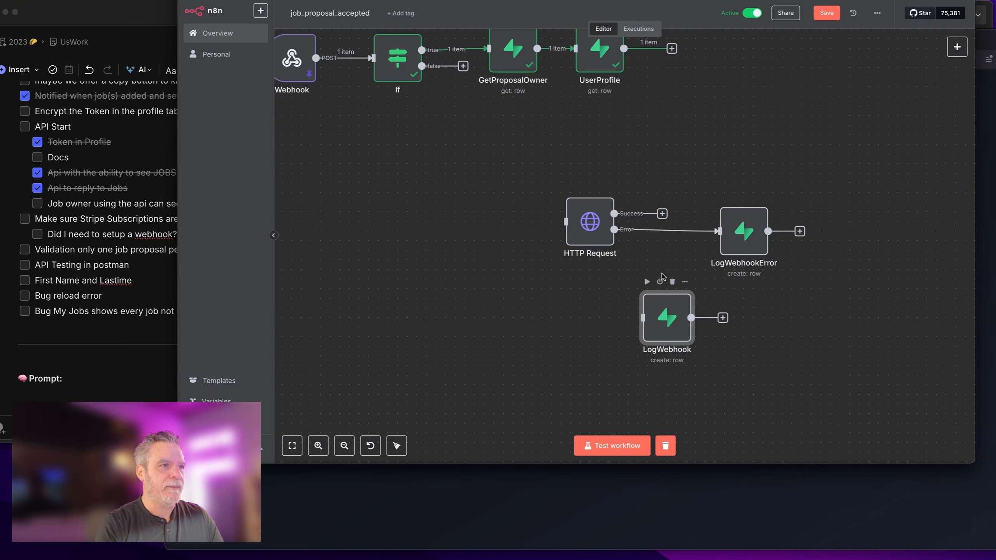
{"action": "left_click_drag", "start_coordinate": [614, 213], "coordinate": [744, 172]}
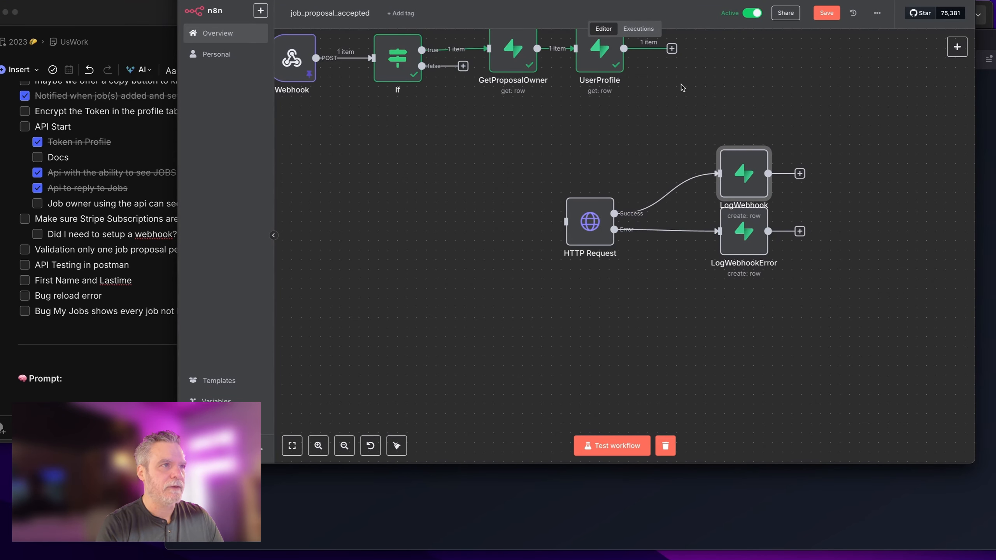
{"action": "left_click_drag", "start_coordinate": [624, 48], "coordinate": [609, 222]}
{"action": "left_click_drag", "start_coordinate": [744, 235], "coordinate": [714, 312]}
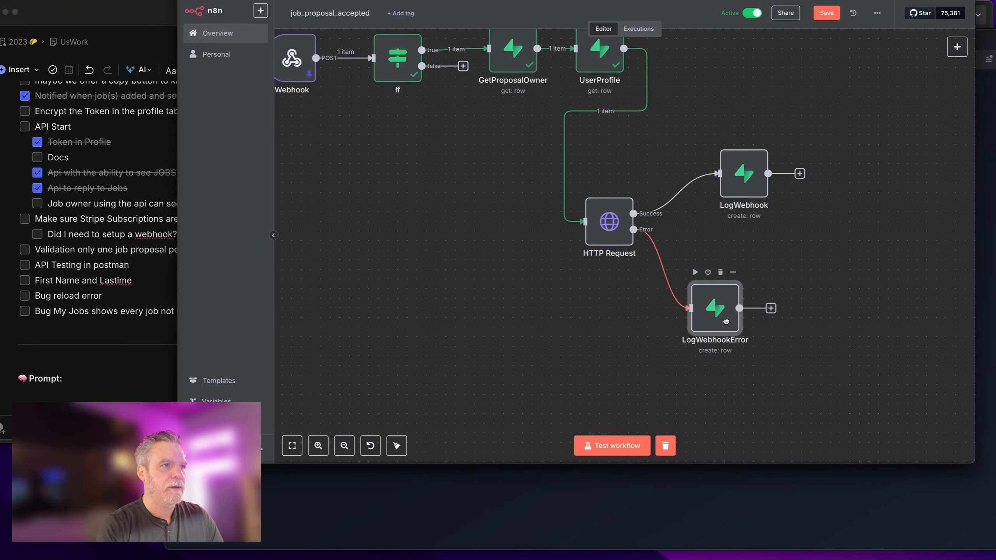
{"action": "left_click_drag", "start_coordinate": [736, 163], "coordinate": [736, 173]}
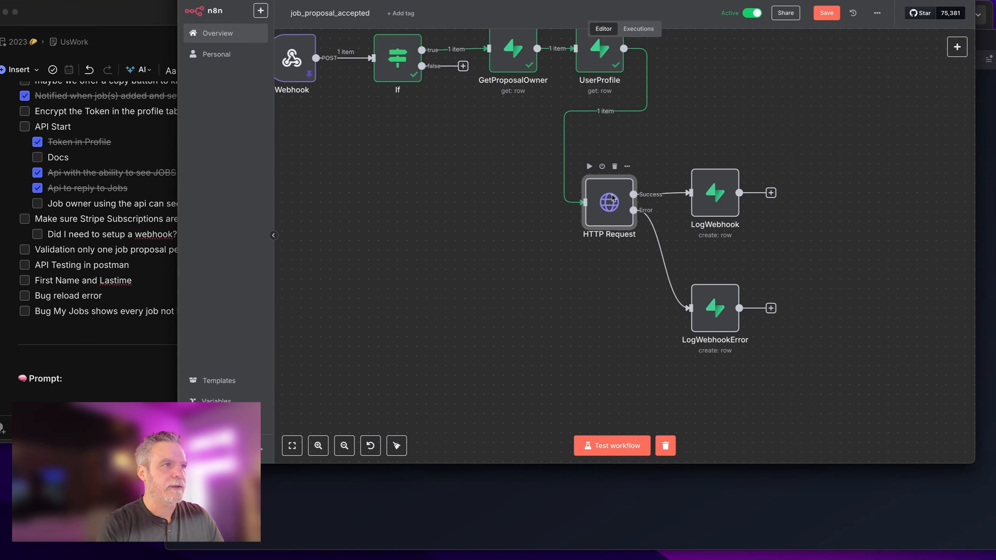
Step: Check HTTP Request's POST URL and Bearer header, then move the node lower
{"action": "double_click", "coordinate": [611, 208]}
{"action": "scroll", "coordinate": [606, 240], "scroll_direction": "down", "scroll_amount": 3}
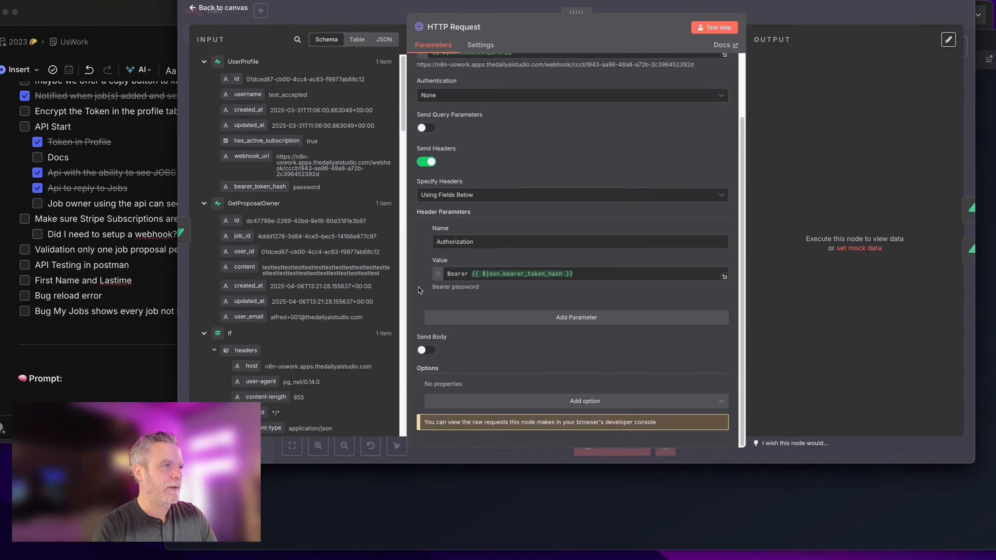
{"action": "scroll", "coordinate": [606, 240], "scroll_direction": "up", "scroll_amount": 3}
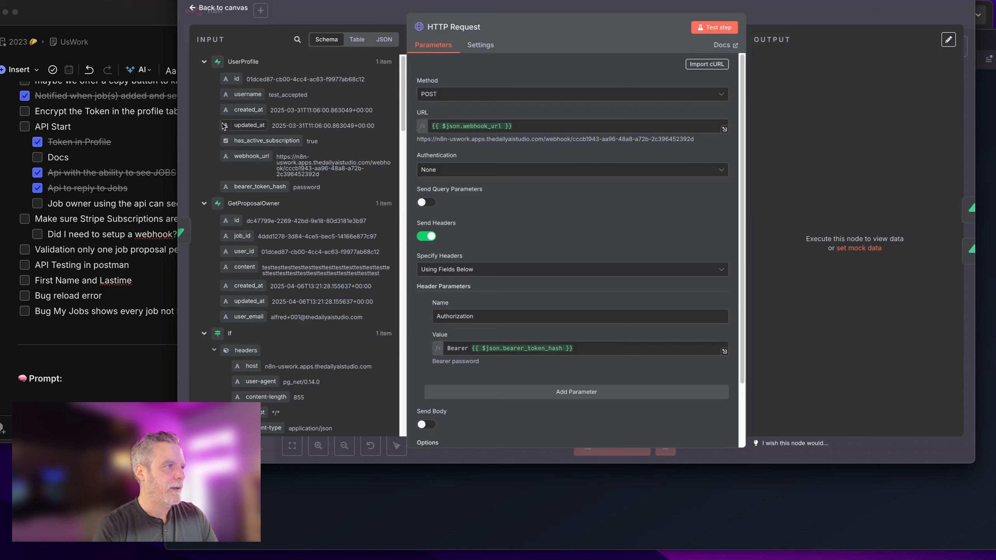
{"action": "left_click", "coordinate": [776, 2]}
{"action": "left_click_drag", "start_coordinate": [612, 235], "coordinate": [611, 283]}
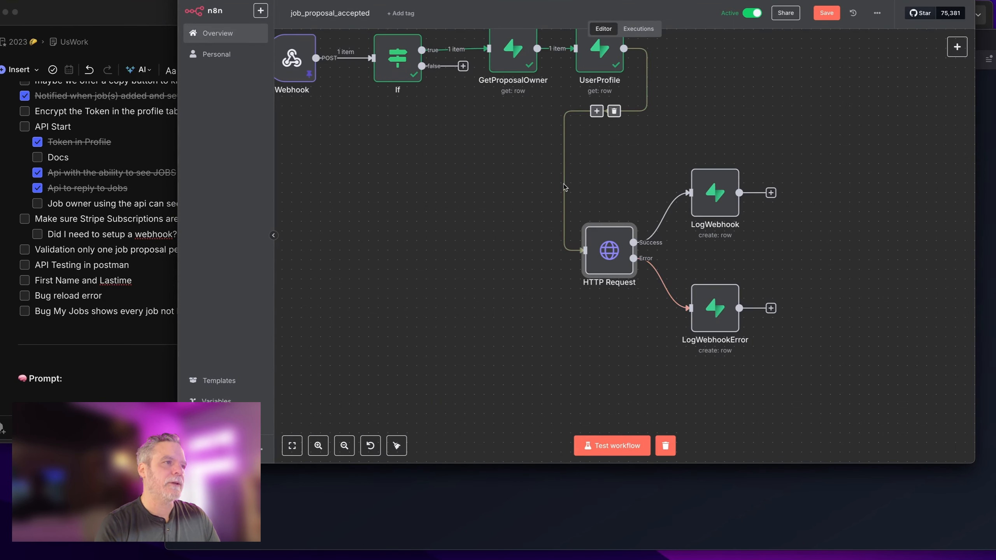
Step: Insert an If node between UserProfile and HTTP Request, named IfActiveSubscriber
{"action": "left_click", "coordinate": [597, 111]}
{"action": "type", "text": "if"}
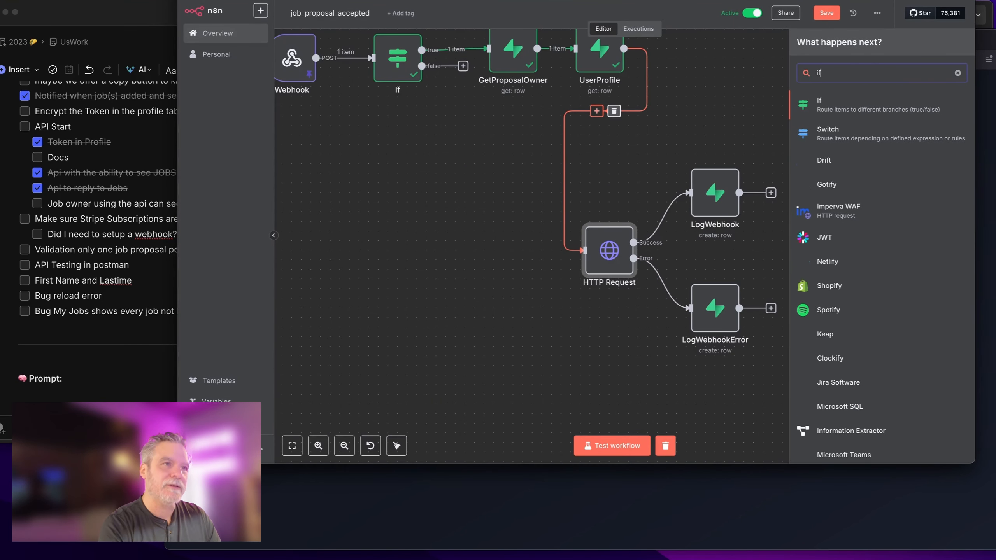
{"action": "key", "text": "Return"}
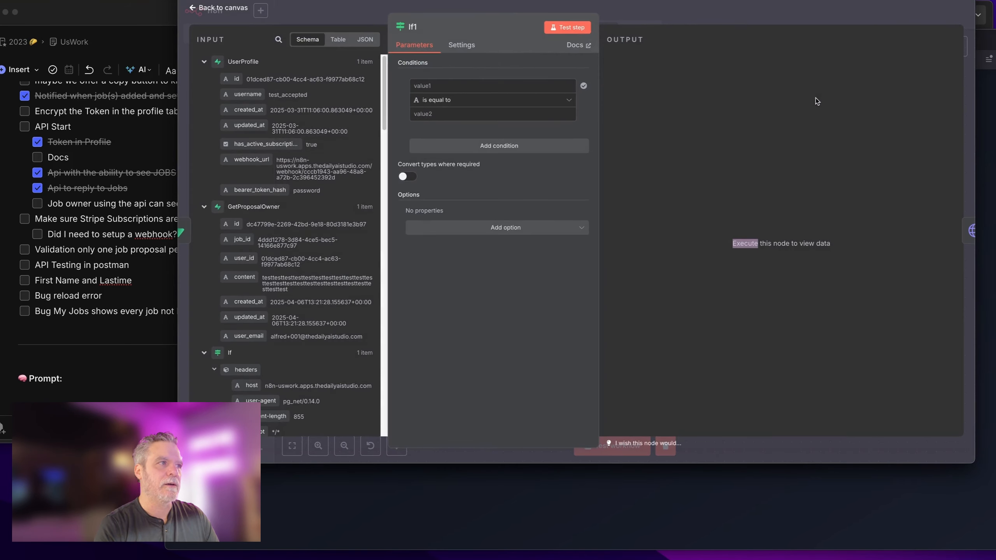
{"action": "left_click", "coordinate": [413, 27]}
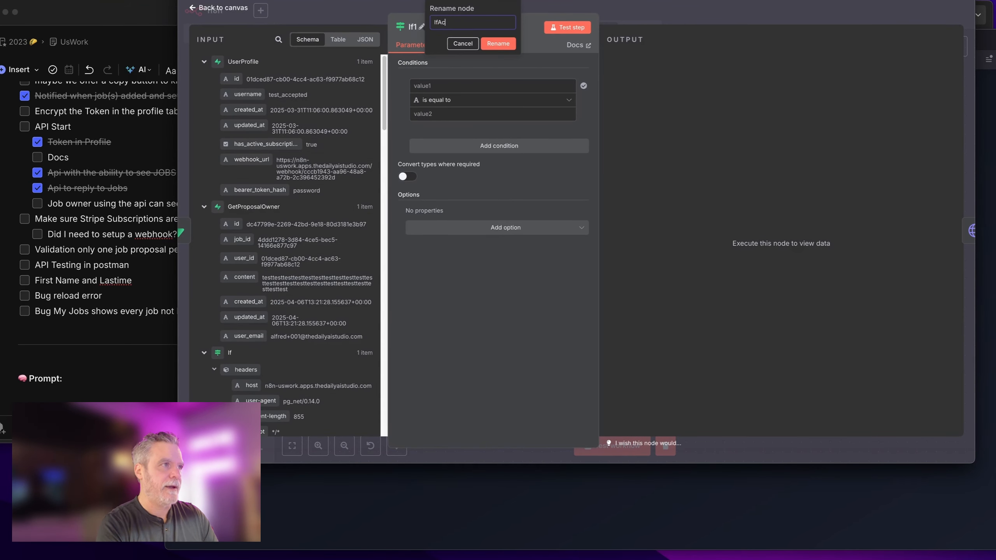
{"action": "type", "text": "IfActiveSubscriber"}
{"action": "key", "text": "Return"}
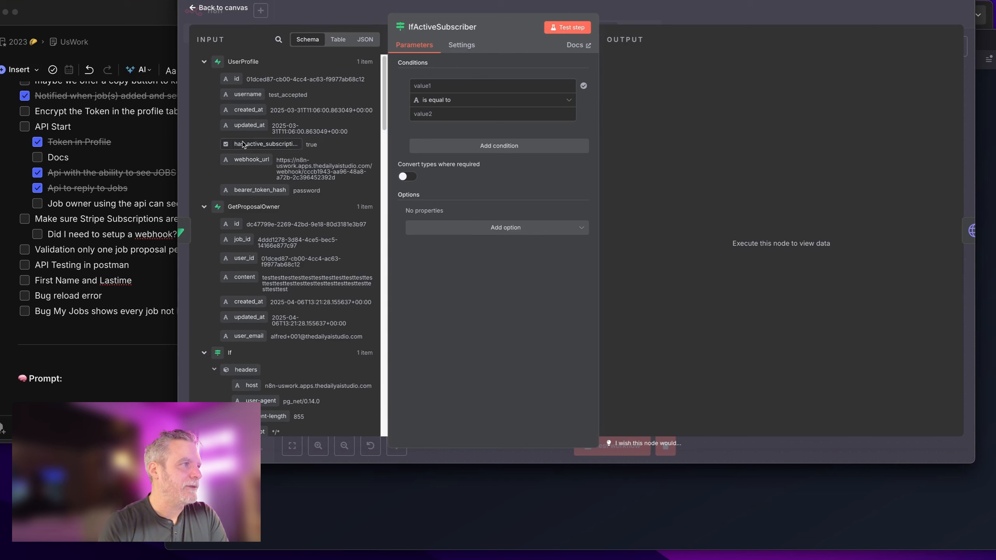
Step: Set the If condition to has_active_subscription, Boolean is true
{"action": "left_click_drag", "start_coordinate": [260, 144], "coordinate": [490, 86]}
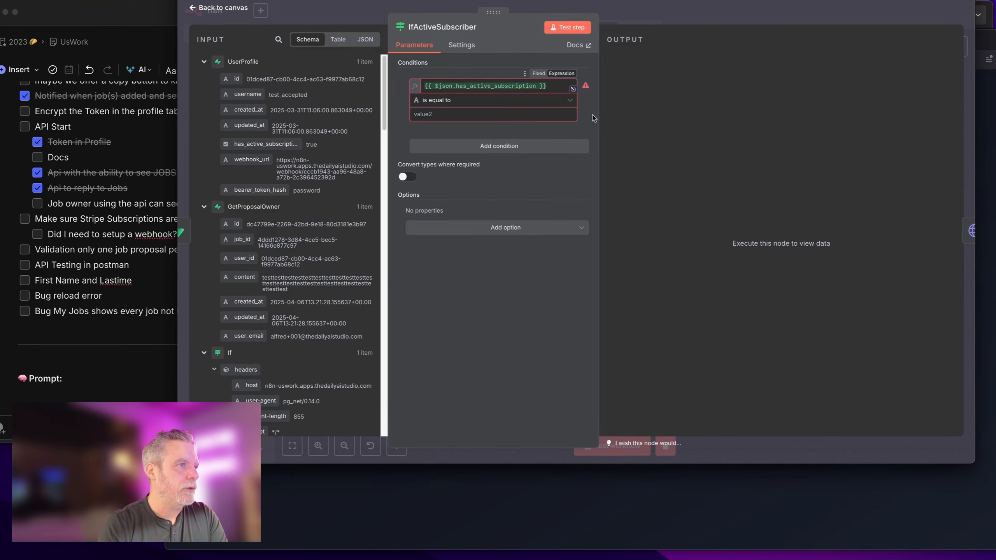
{"action": "left_click", "coordinate": [510, 101]}
{"action": "mouse_move", "coordinate": [522, 174]}
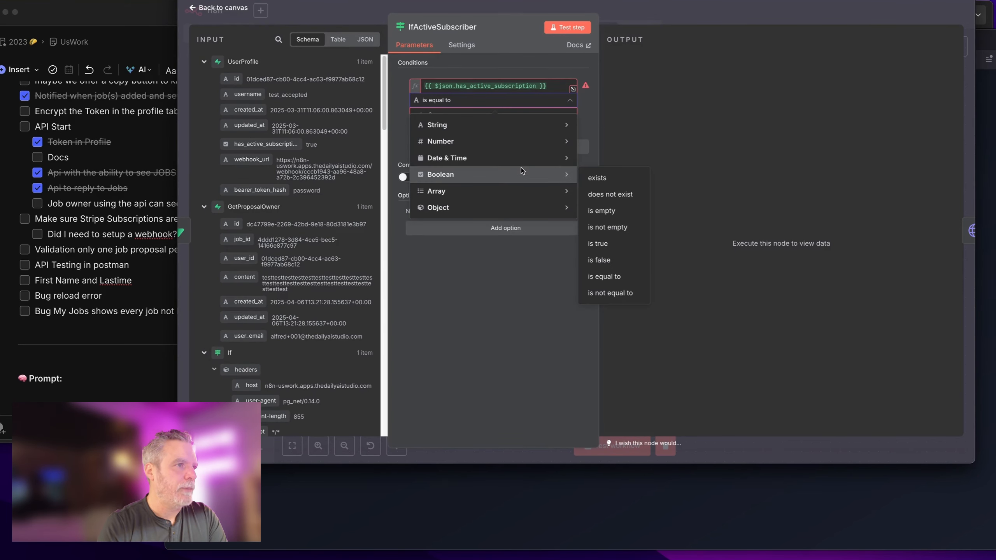
{"action": "left_click", "coordinate": [598, 244]}
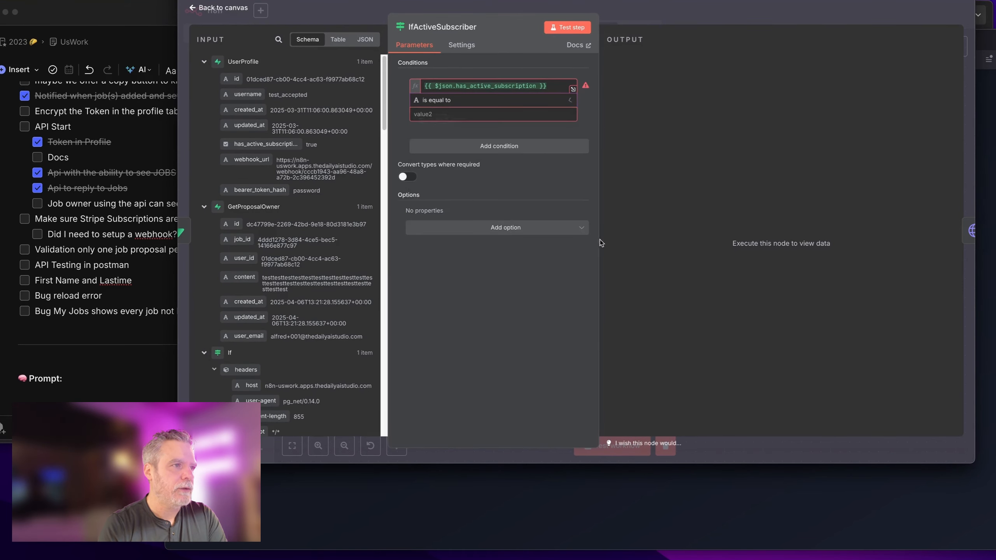
{"action": "left_click", "coordinate": [632, 9]}
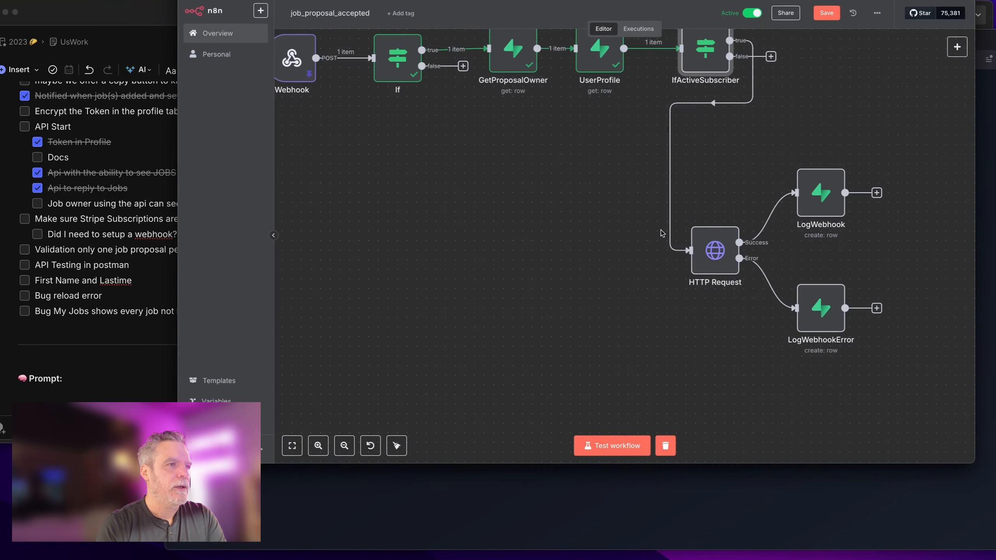
{"action": "scroll", "coordinate": [779, 217], "scroll_direction": "up", "scroll_amount": 2}
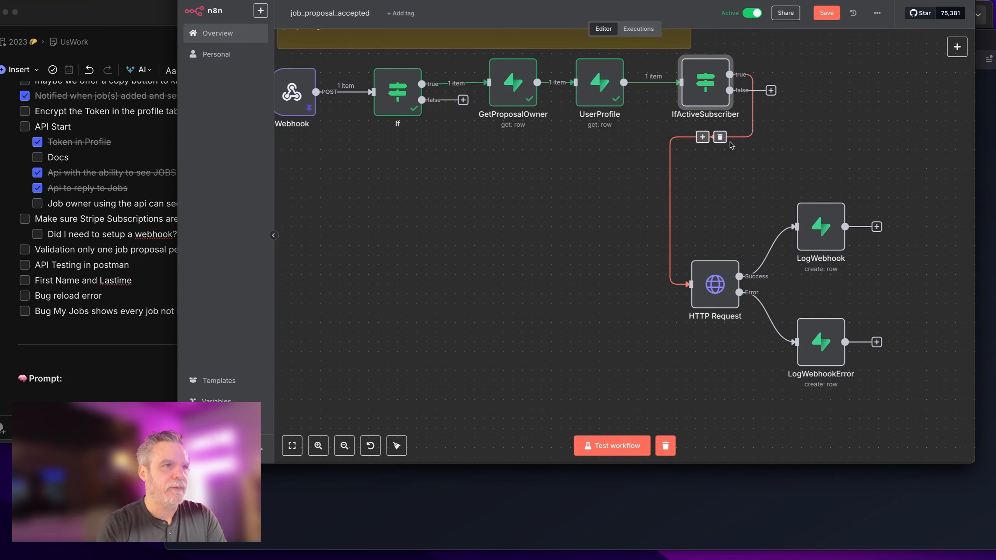
Step: Align HTTP Request under IfActiveSubscriber, with LogWebhook and LogWebhookError beside it
{"action": "left_click_drag", "start_coordinate": [717, 280], "coordinate": [698, 203]}
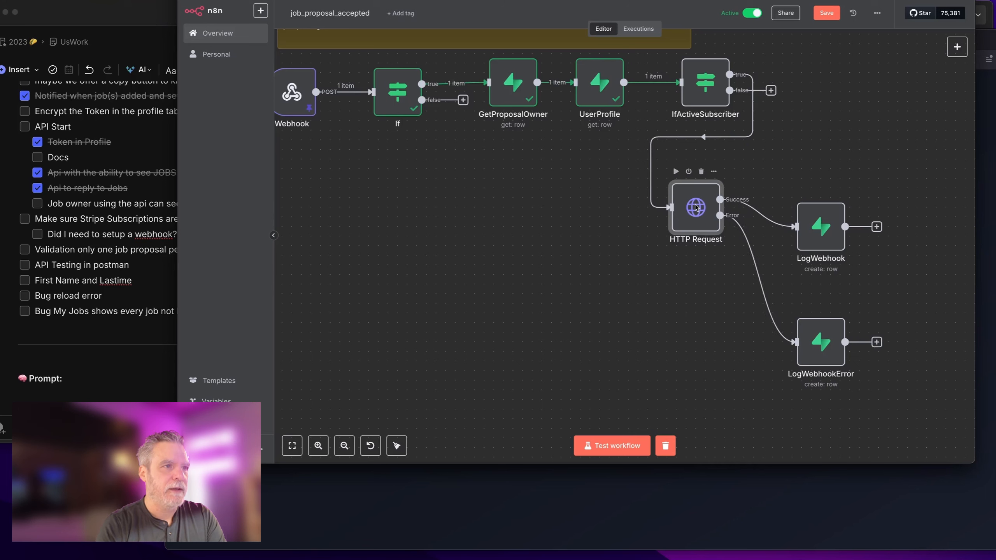
{"action": "left_click_drag", "start_coordinate": [819, 231], "coordinate": [809, 193]}
{"action": "left_click_drag", "start_coordinate": [839, 337], "coordinate": [832, 301]}
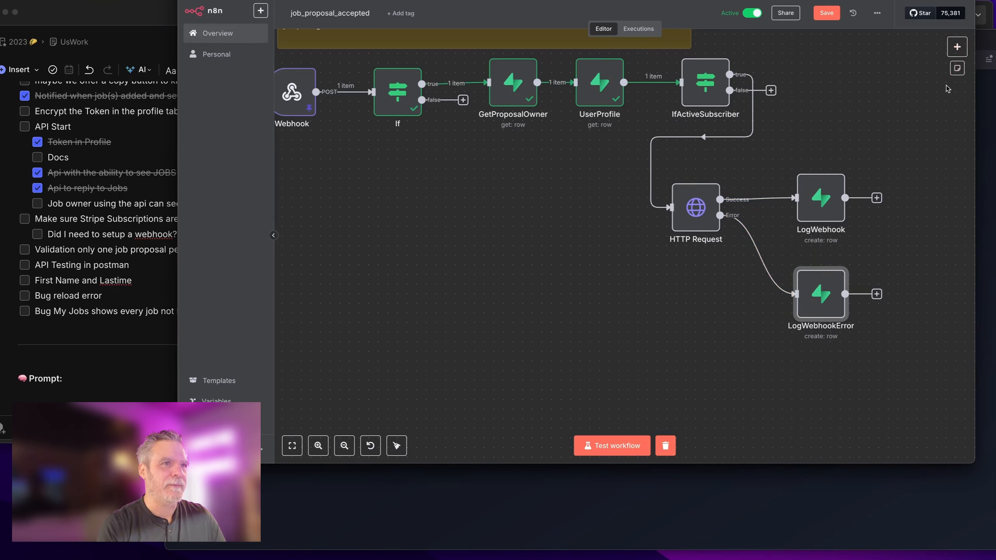
Step: Search the add-node list for an email node, briefly viewing the Postmark Trigger options
{"action": "left_click", "coordinate": [957, 47]}
{"action": "type", "text": "sm"}
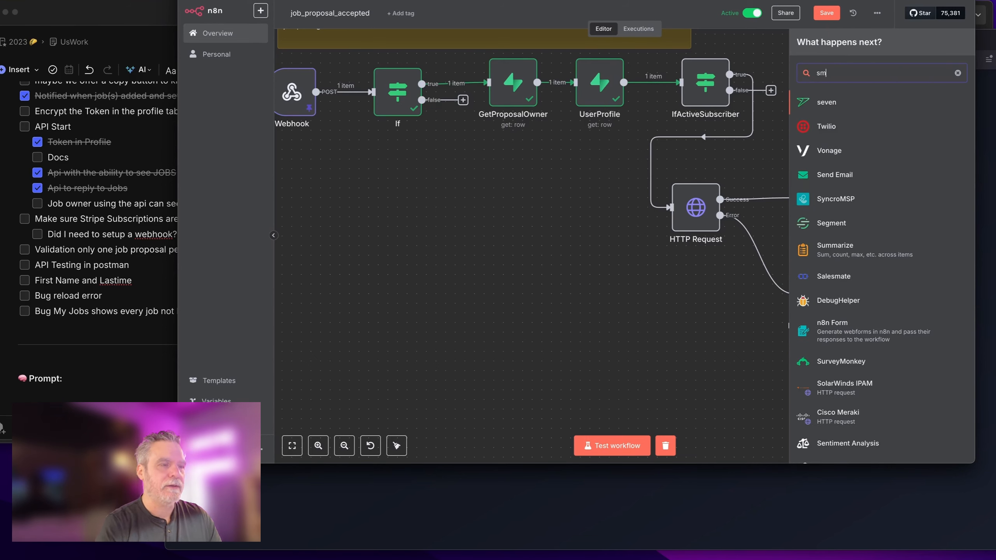
{"action": "type", "text": "tp"}
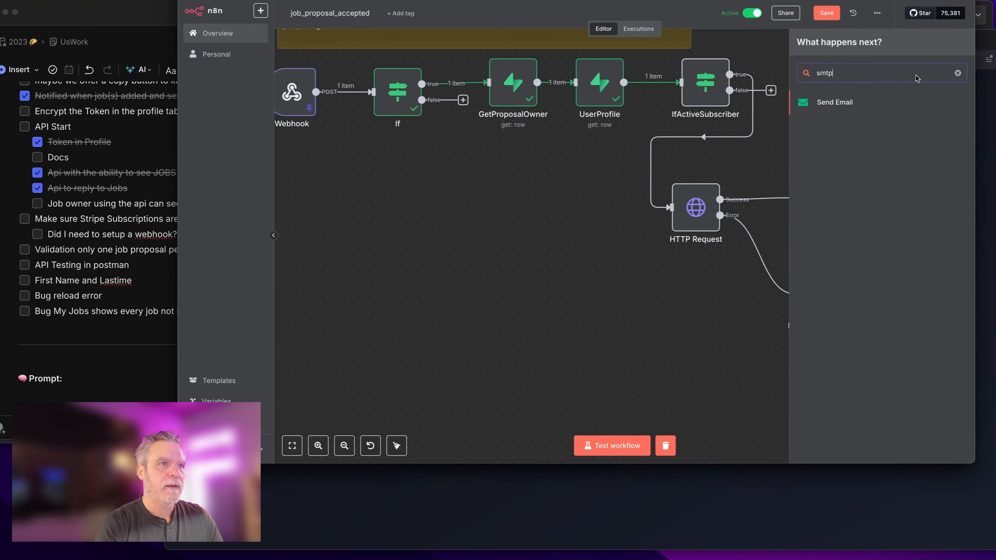
{"action": "type", "text": "[o"}
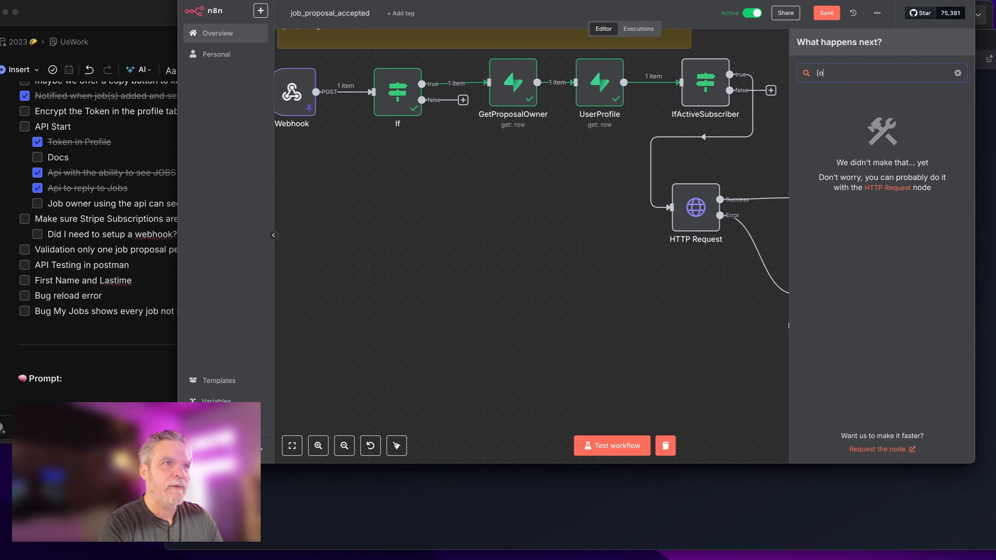
{"action": "key", "text": "BackSpace"}
{"action": "key", "text": "BackSpace"}
{"action": "type", "text": "post"}
{"action": "left_click", "coordinate": [865, 174]}
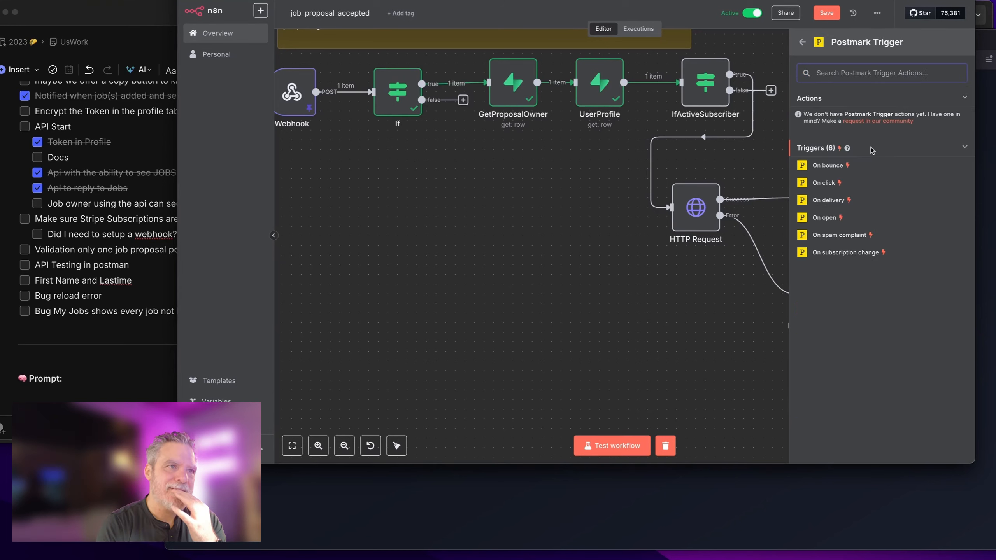
{"action": "left_click", "coordinate": [800, 42]}
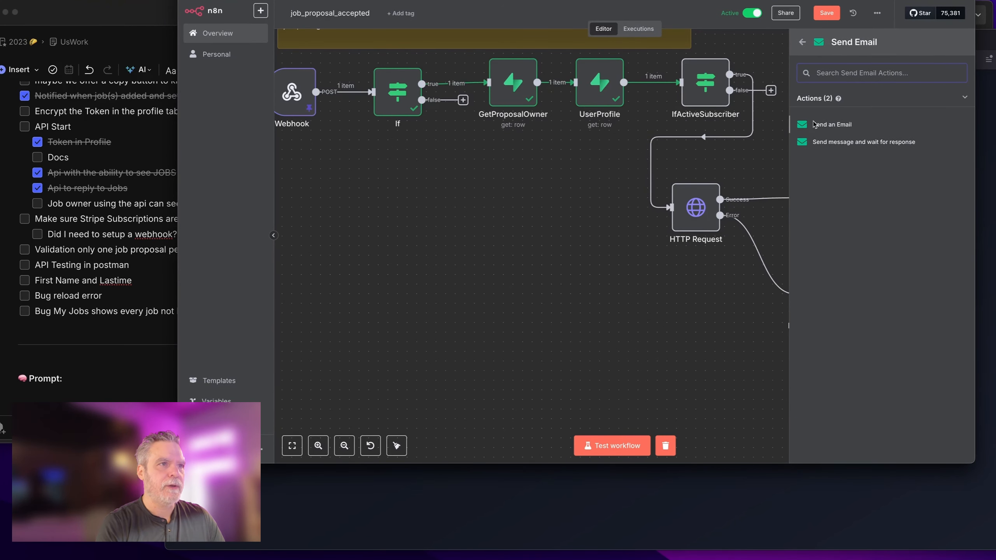
{"action": "left_click", "coordinate": [815, 125]}
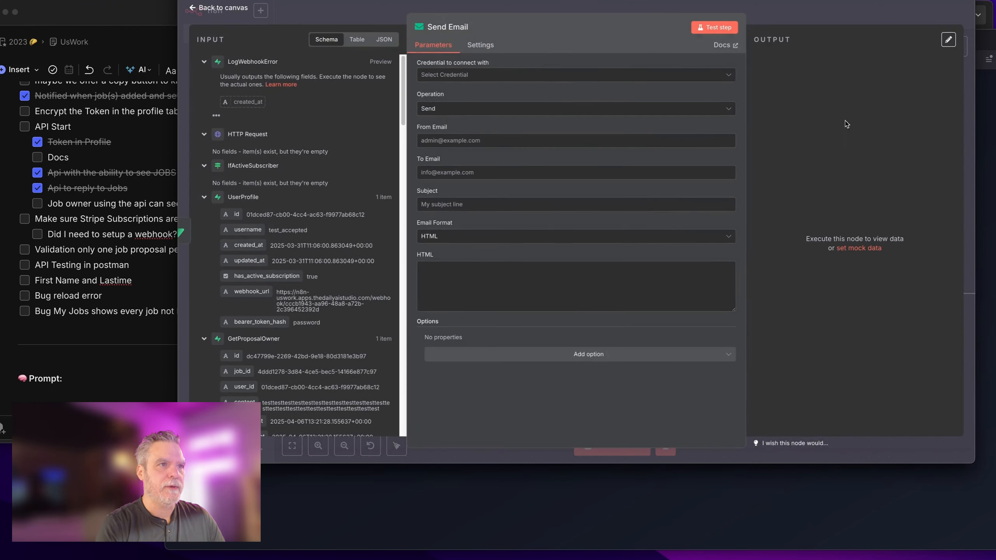
{"action": "left_click", "coordinate": [613, 71]}
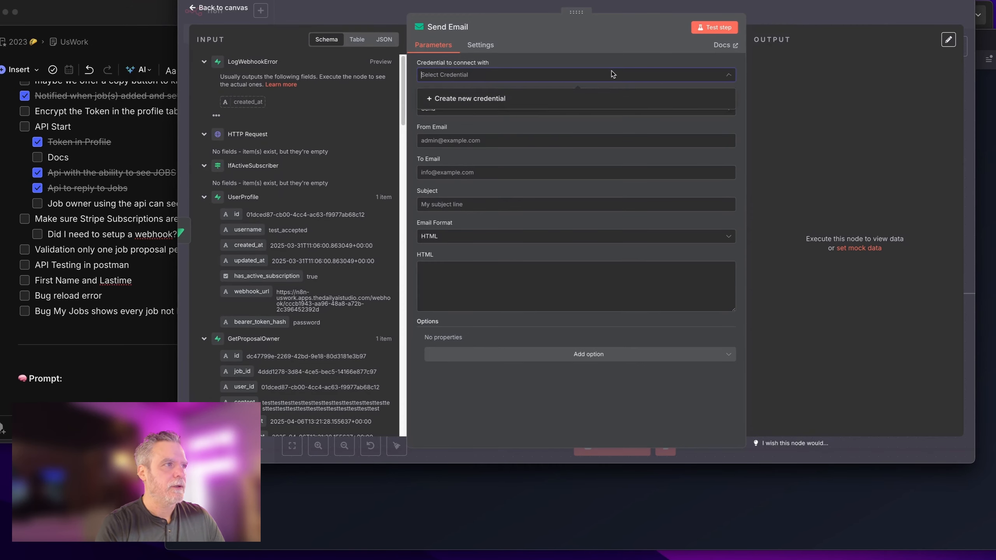
{"action": "left_click", "coordinate": [581, 98]}
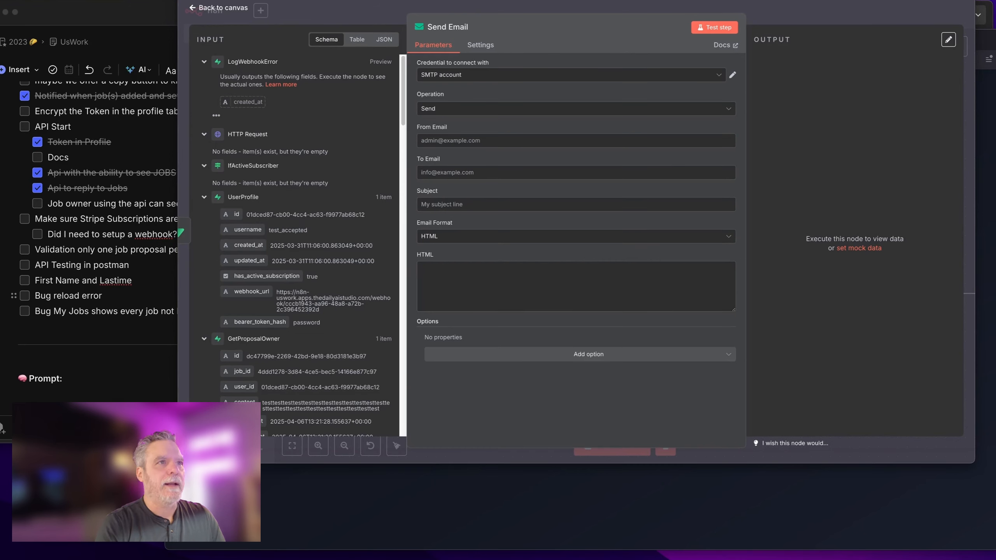
{"action": "key", "text": "ctrl+Tab"}
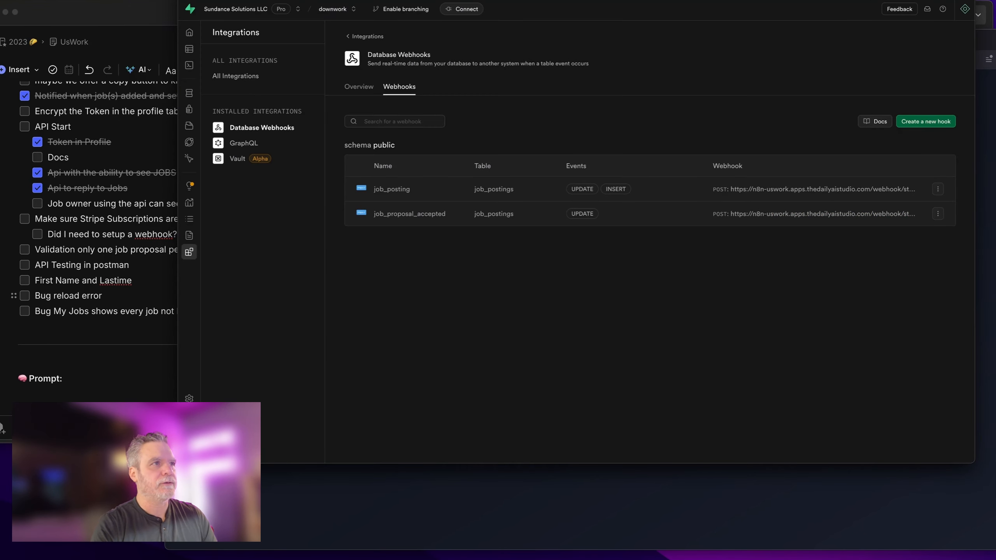
{"action": "key", "text": "ctrl+Tab"}
{"action": "key", "text": "ctrl+Tab"}
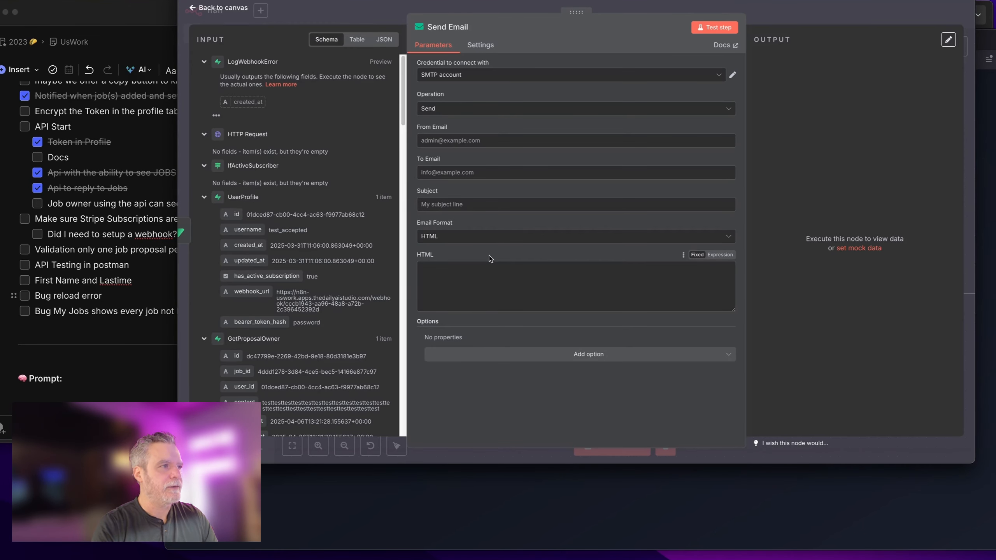
{"action": "left_click", "coordinate": [497, 140]}
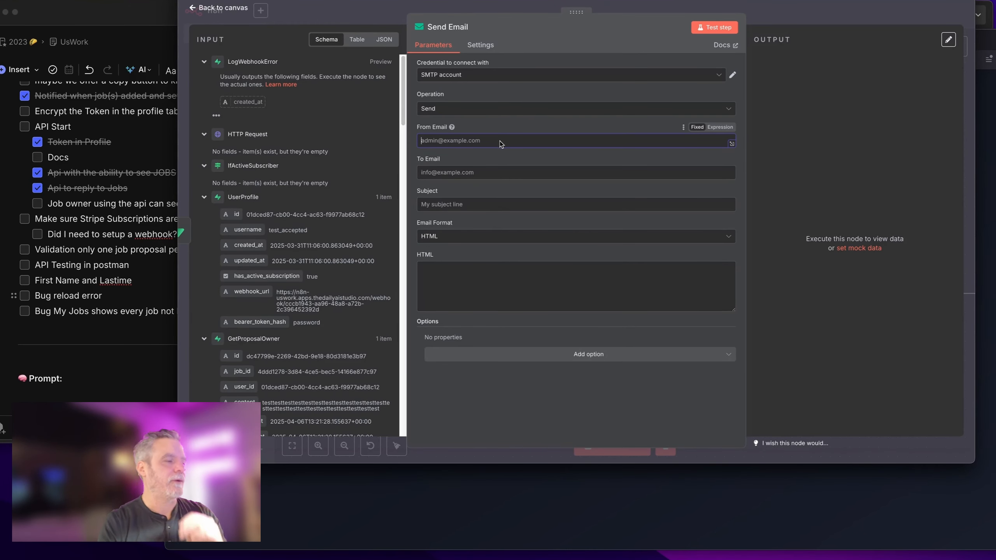
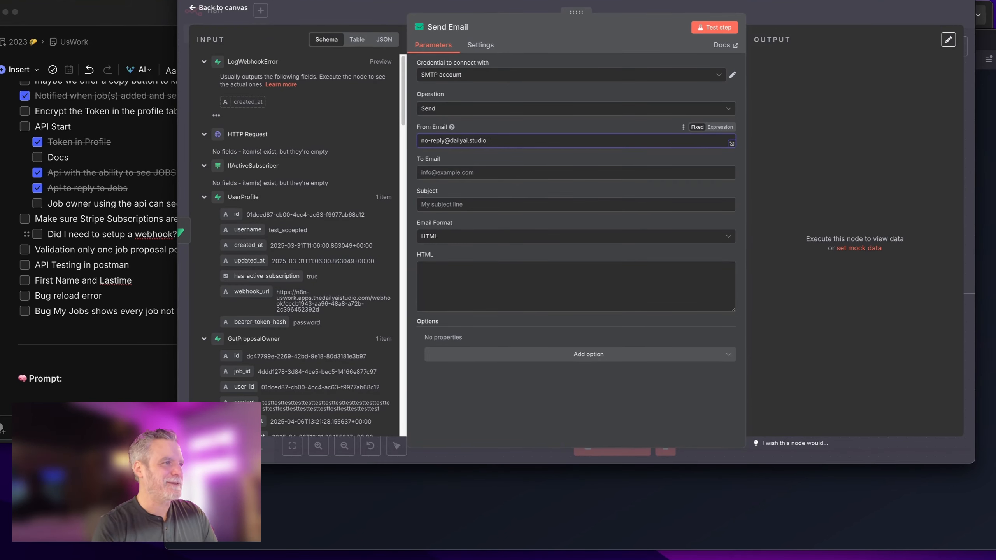
{"action": "left_click", "coordinate": [129, 333]}
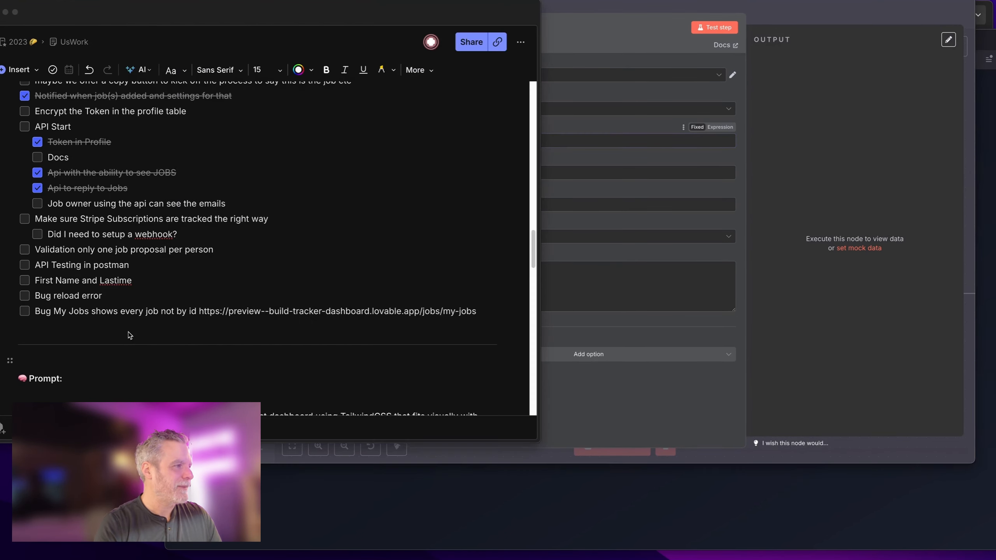
{"action": "left_click", "coordinate": [493, 317]}
{"action": "key", "text": "Return"}
{"action": "type", "text": "Make the @uswork.ai"}
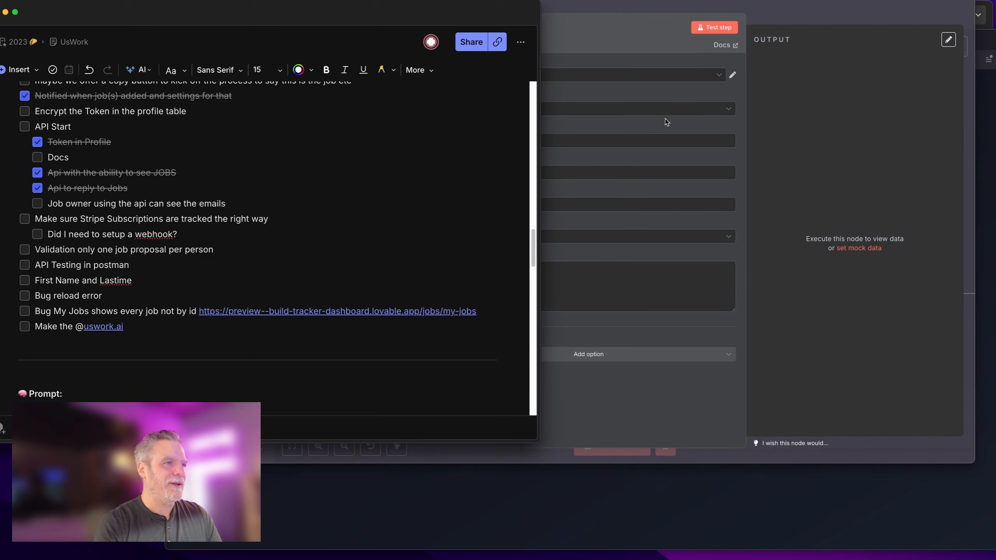
Step: Map To Email to GetProposalOwner's user_email field
{"action": "left_click", "coordinate": [698, 146]}
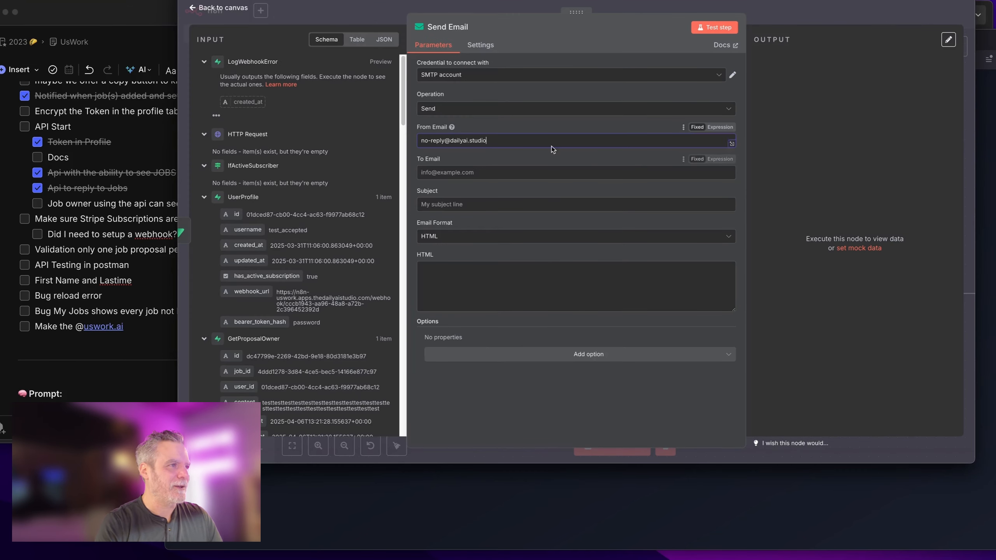
{"action": "left_click", "coordinate": [454, 174]}
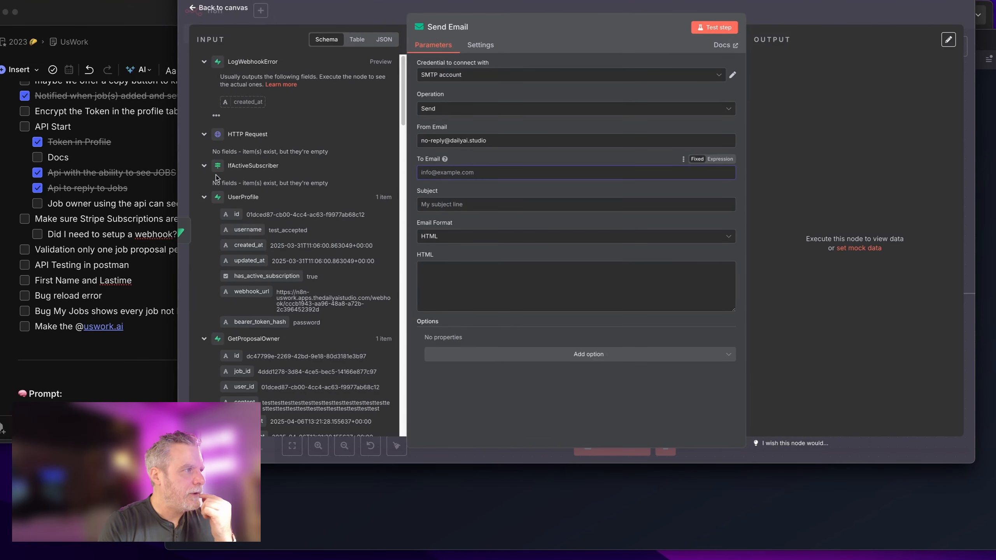
{"action": "scroll", "coordinate": [216, 219], "scroll_direction": "down", "scroll_amount": 3}
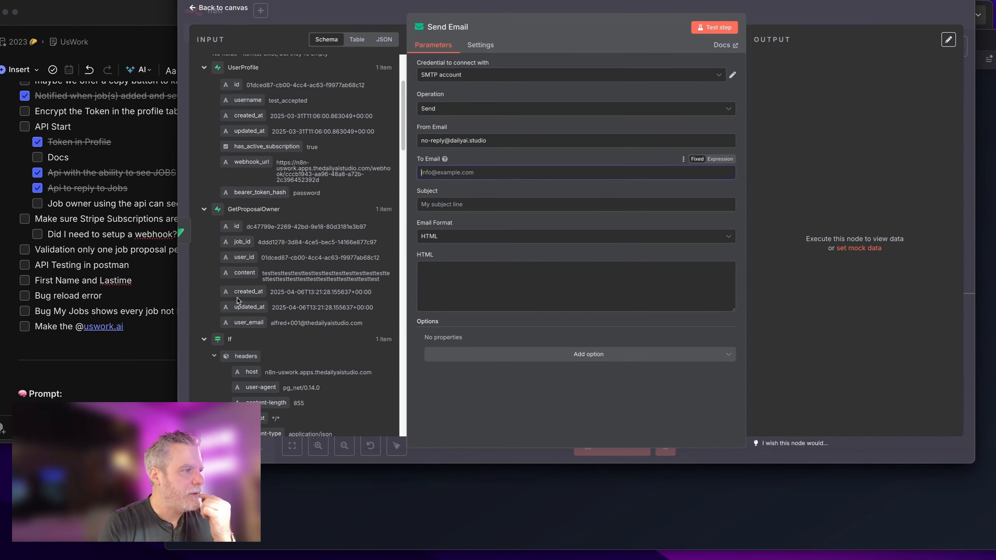
{"action": "left_click_drag", "start_coordinate": [249, 323], "coordinate": [486, 174]}
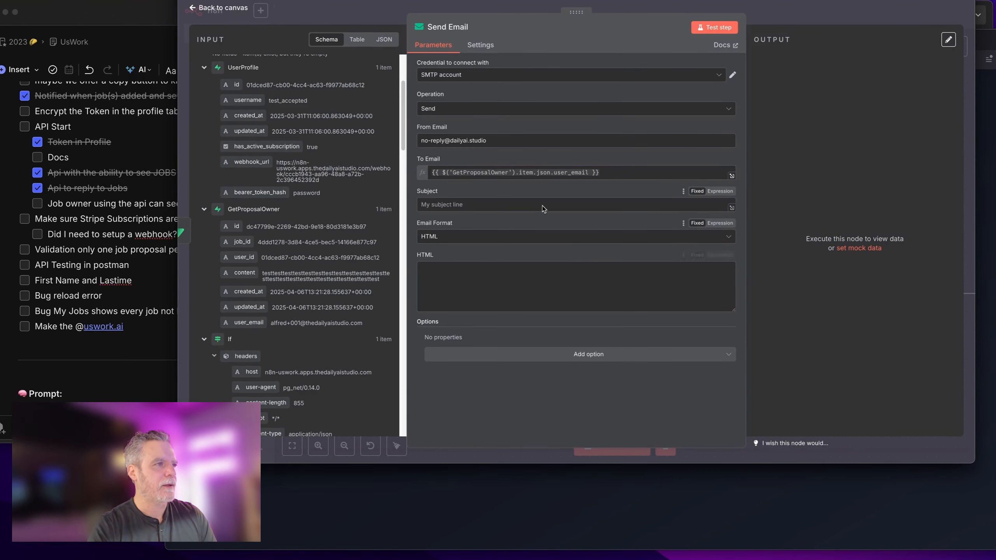
Step: Set the subject to 'Your Job Proposal has been accepted!' and the email format to Text
{"action": "left_click", "coordinate": [553, 206]}
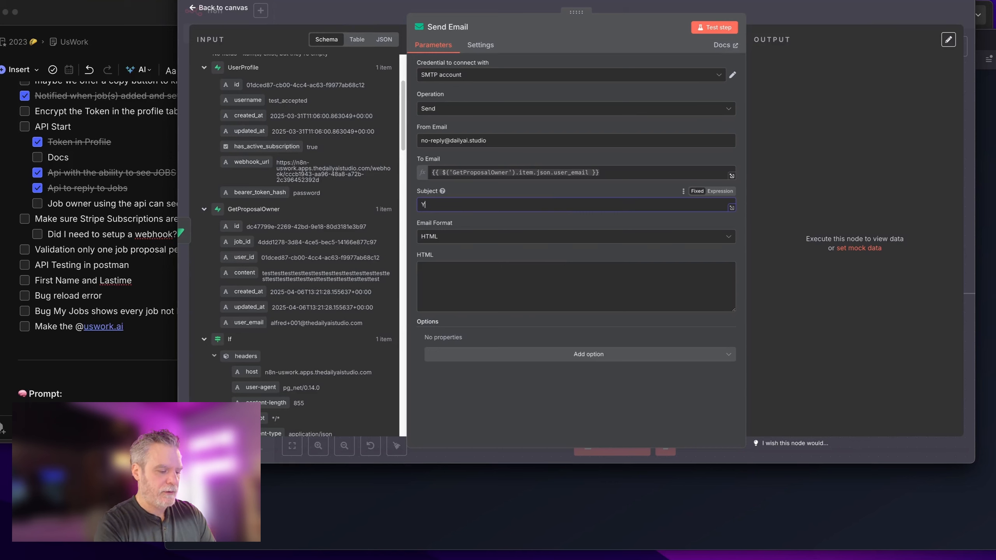
{"action": "type", "text": "Your Job Proposal has been accepted!"}
{"action": "left_click", "coordinate": [559, 275]}
{"action": "left_click", "coordinate": [554, 240]}
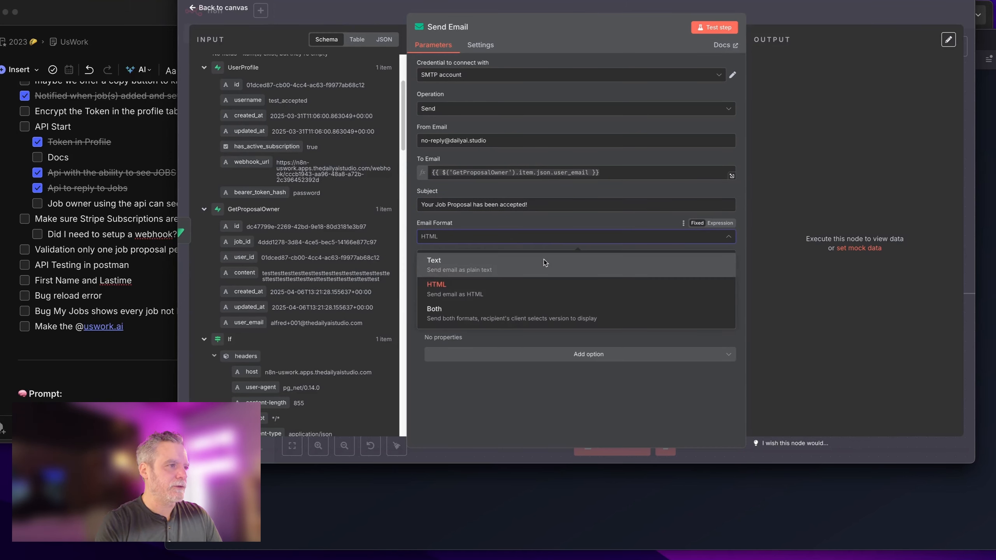
{"action": "left_click", "coordinate": [530, 277]}
Step: Fill the Text body with a follow-up message containing the UsWork.ai job page link
{"action": "left_click", "coordinate": [508, 277]}
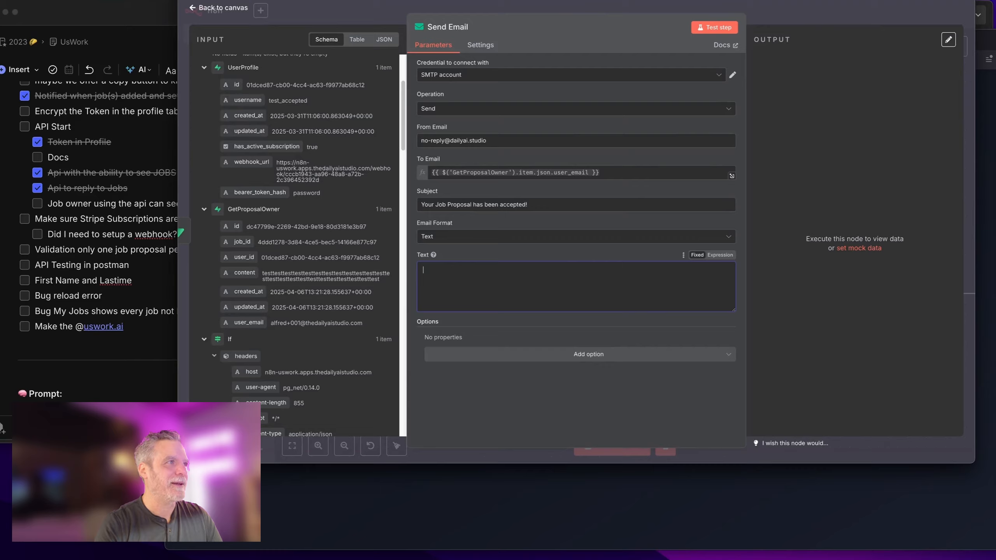
{"action": "left_click", "coordinate": [475, 1]}
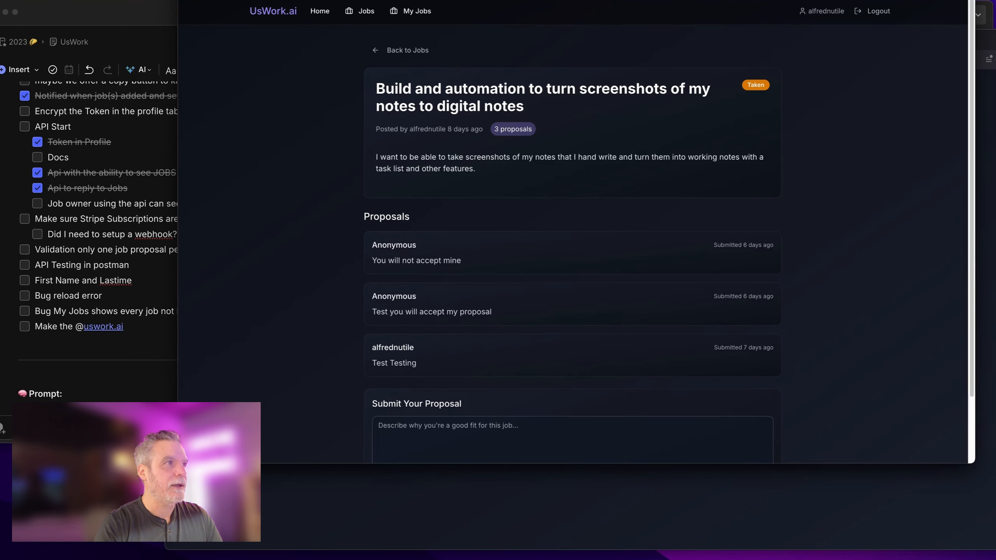
{"action": "left_click", "coordinate": [479, 0]}
{"action": "left_click", "coordinate": [439, 1]}
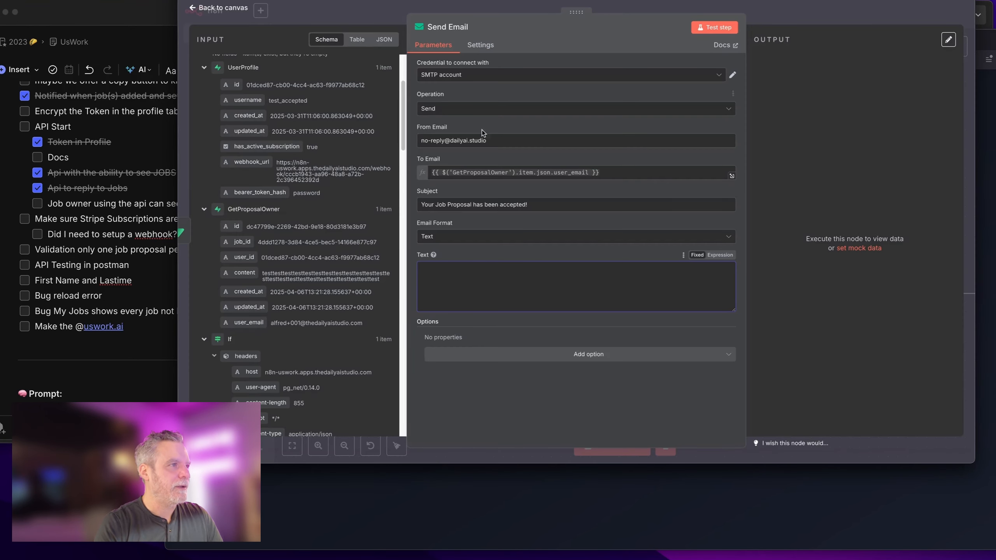
{"action": "type", "text": "https://build-tracker-dashboard.lovable.app/jobs/a803a3cf-2400-45af-98da-fb57a25af595"}
{"action": "key", "text": "super+z"}
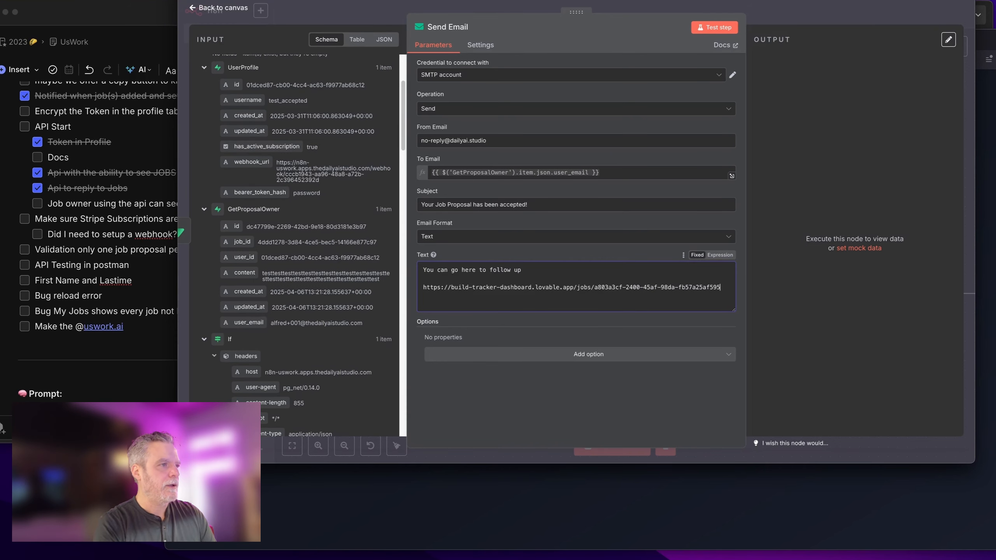
{"action": "left_click_drag", "start_coordinate": [576, 290], "coordinate": [422, 290]}
{"action": "left_click", "coordinate": [560, 289]}
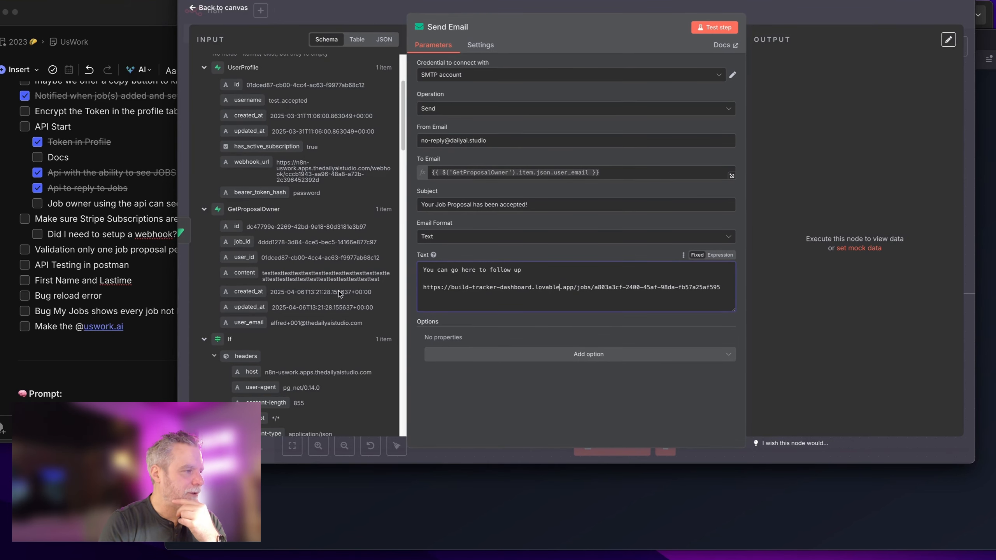
{"action": "scroll", "coordinate": [339, 294], "scroll_direction": "down", "scroll_amount": 1}
{"action": "left_click", "coordinate": [169, 327]}
Step: Add a relative-URL reminder to the notes, then collapse the If and Webhook input data
{"action": "key", "text": "Return"}
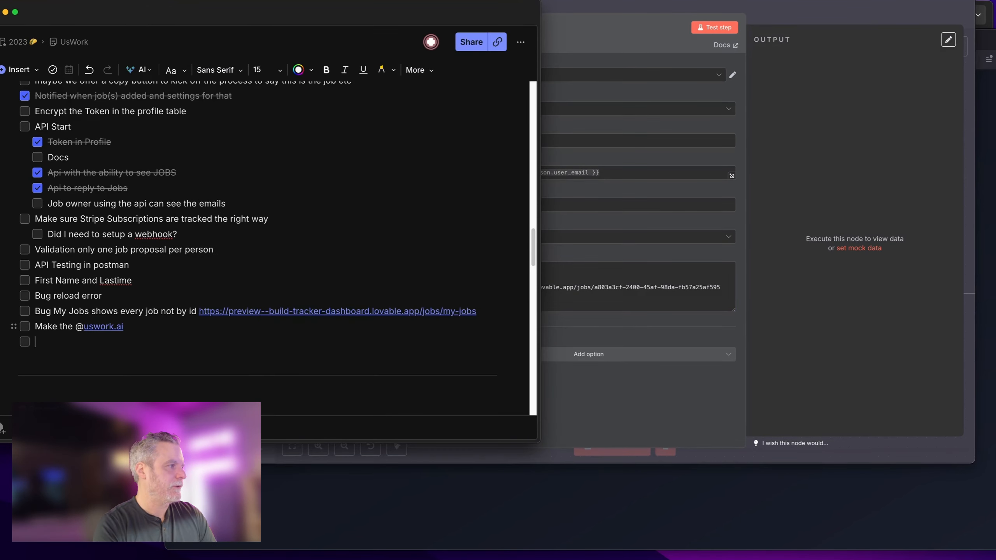
{"action": "type", "text": "Relative urls in the n8n so https://build-tracker-dashboard.lovable.app/jobs/a803a3cf-2400-45af-98da-fb57a25af595 will then be production in emails"}
{"action": "left_click", "coordinate": [594, 263]}
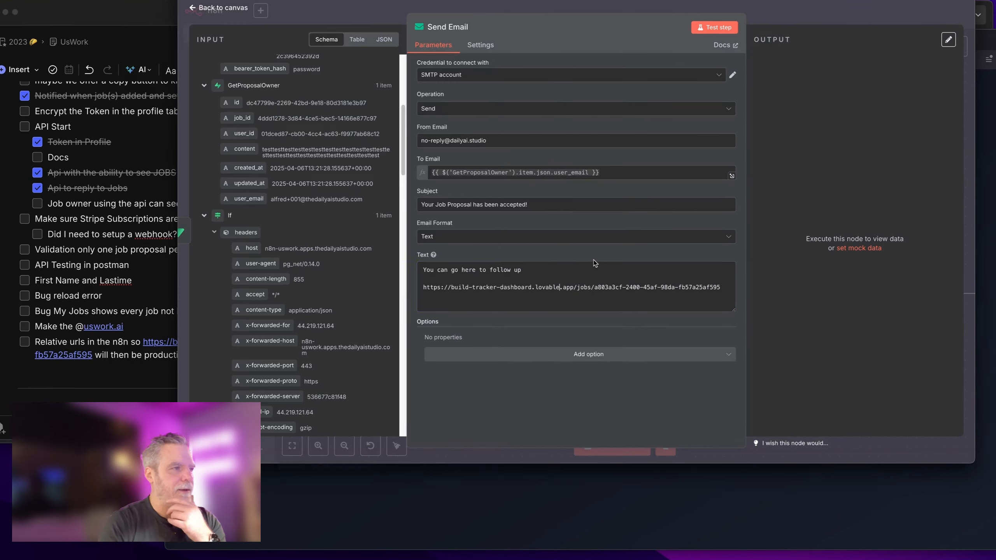
{"action": "scroll", "coordinate": [345, 302], "scroll_direction": "up", "scroll_amount": 2}
{"action": "left_click", "coordinate": [204, 275]}
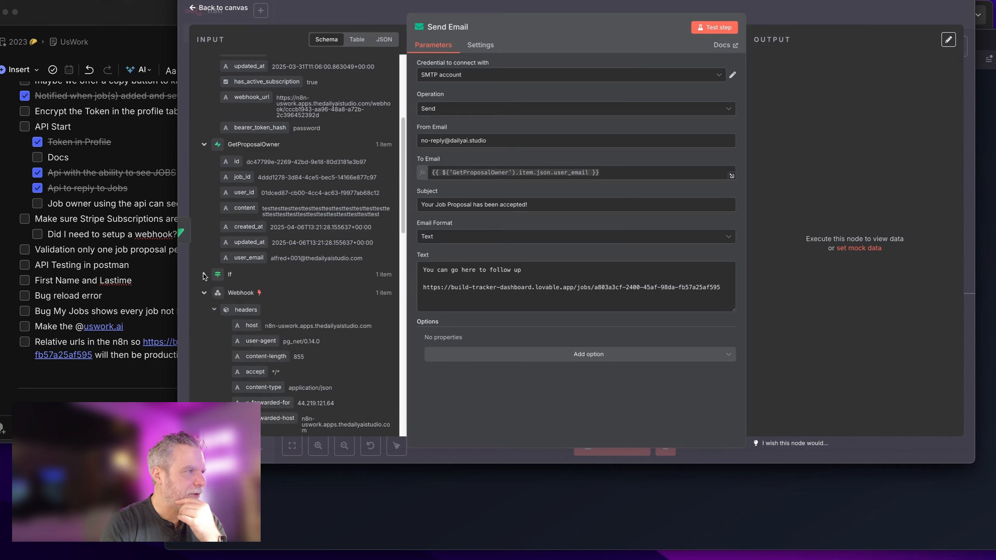
{"action": "left_click", "coordinate": [204, 293]}
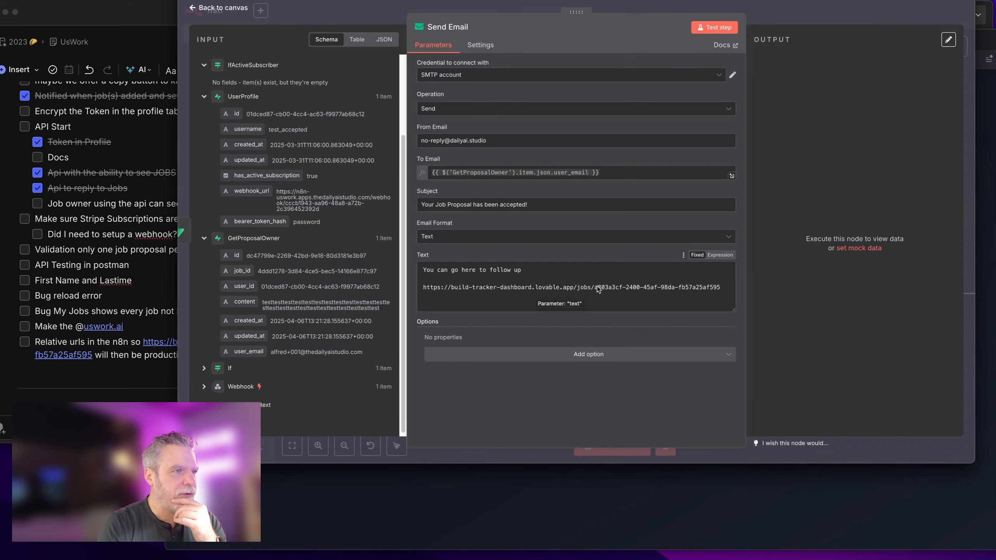
Step: Replace the link's hard-coded job id with Webhook body > record > id
{"action": "left_click_drag", "start_coordinate": [595, 288], "coordinate": [725, 298]}
{"action": "key", "text": "BackSpace"}
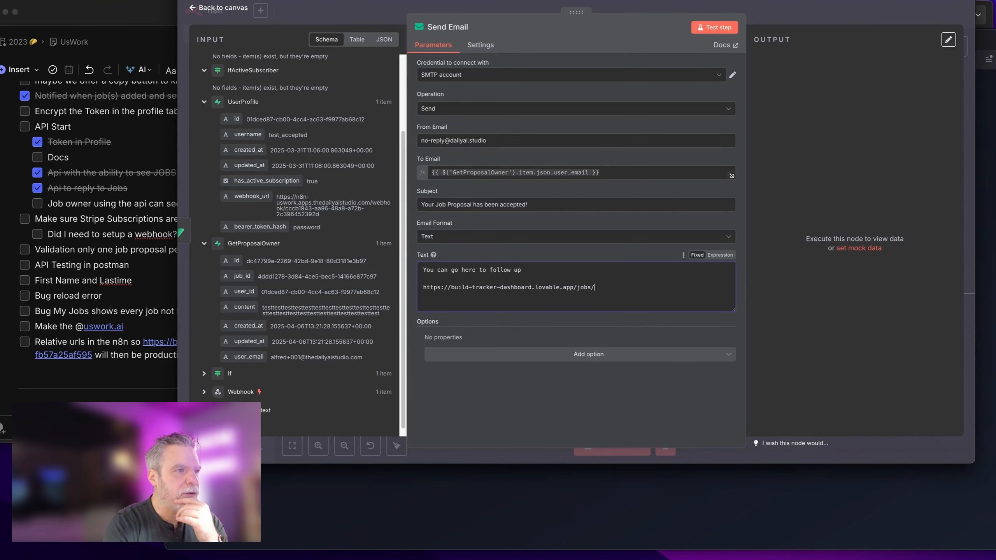
{"action": "scroll", "coordinate": [342, 134], "scroll_direction": "up", "scroll_amount": 3}
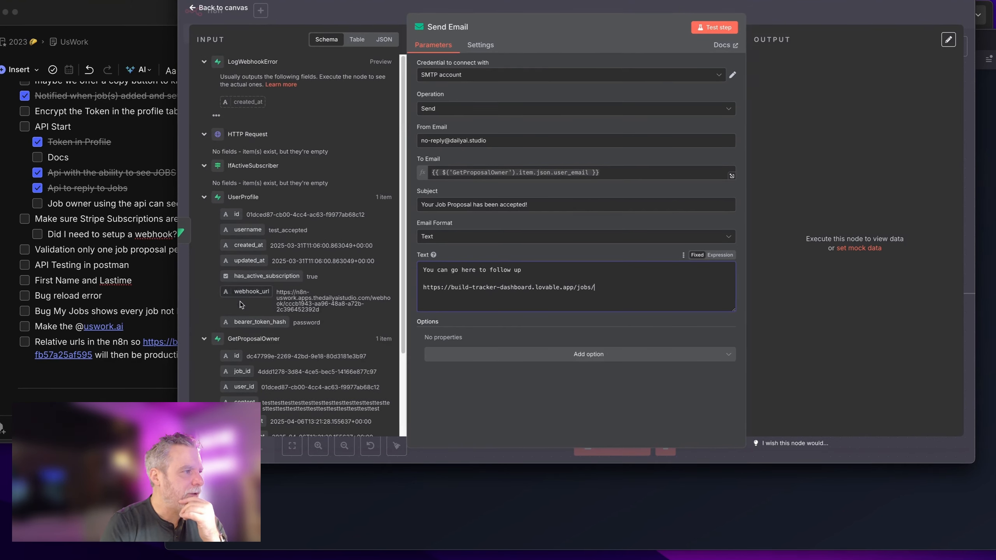
{"action": "scroll", "coordinate": [243, 306], "scroll_direction": "down", "scroll_amount": 3}
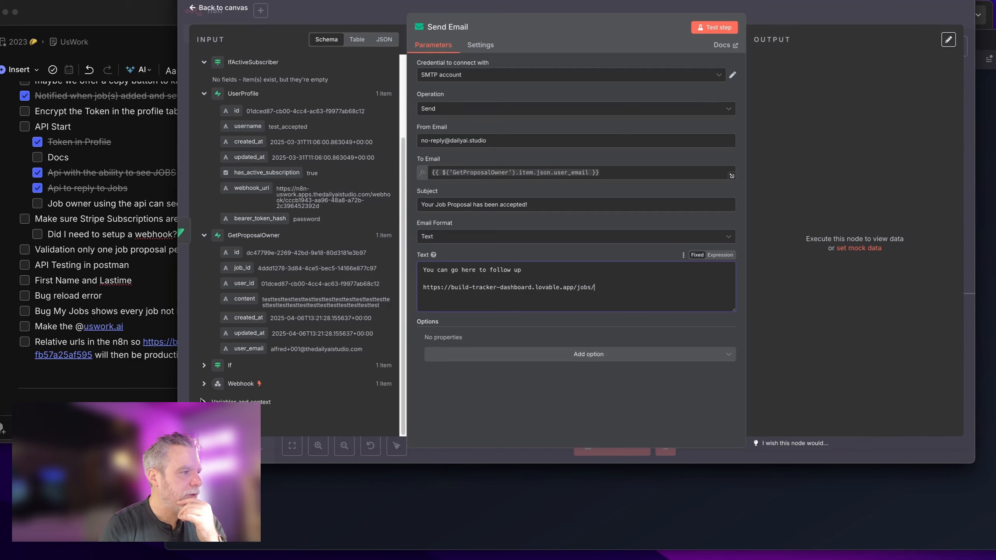
{"action": "left_click", "coordinate": [204, 384]}
{"action": "scroll", "coordinate": [243, 287], "scroll_direction": "down", "scroll_amount": 8}
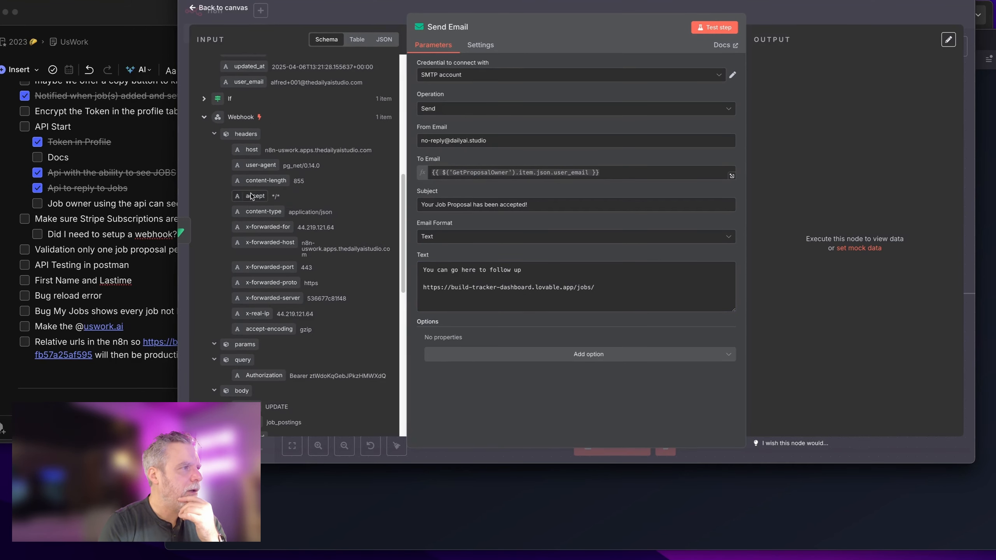
{"action": "left_click", "coordinate": [214, 135]}
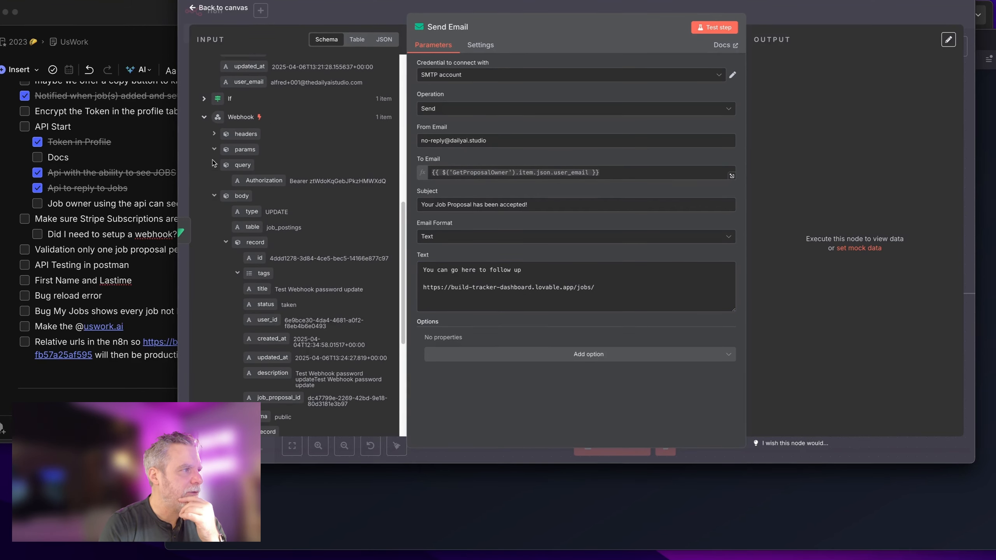
{"action": "left_click_drag", "start_coordinate": [260, 258], "coordinate": [610, 291]}
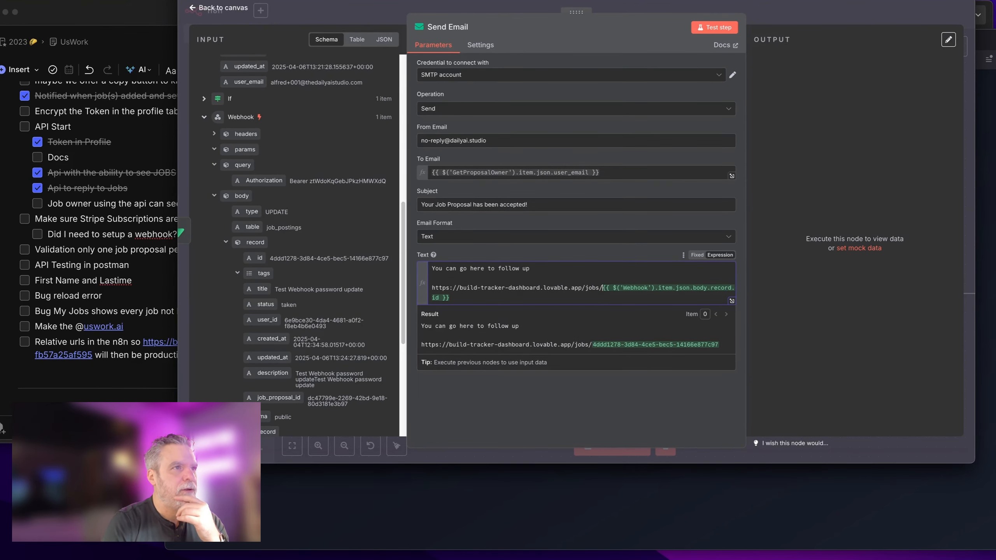
{"action": "left_click", "coordinate": [808, 3]}
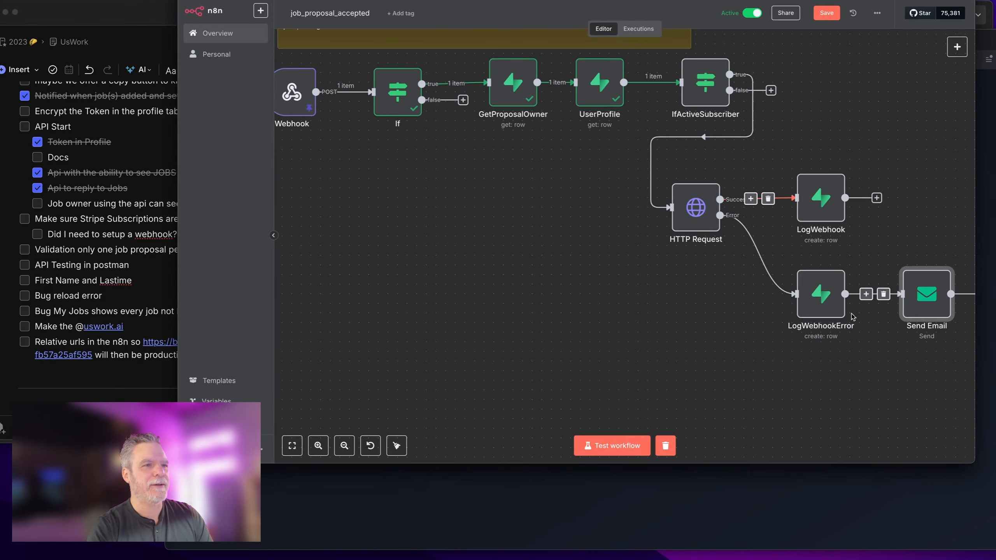
Step: Place Send Email beneath LogWebhookError and start a test run of the workflow
{"action": "left_click_drag", "start_coordinate": [912, 312], "coordinate": [816, 427]}
{"action": "scroll", "coordinate": [887, 367], "scroll_direction": "down", "scroll_amount": 1}
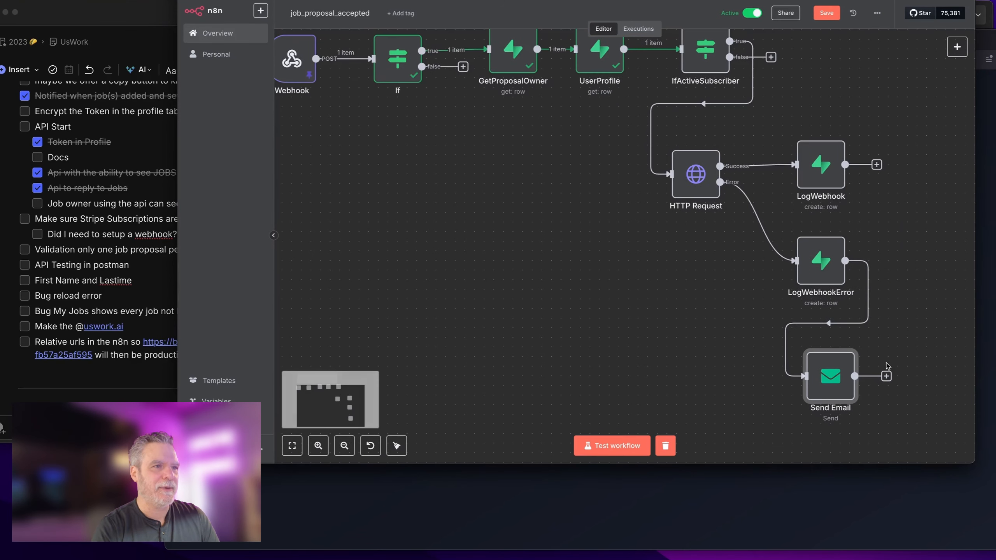
{"action": "left_click_drag", "start_coordinate": [832, 379], "coordinate": [830, 382]}
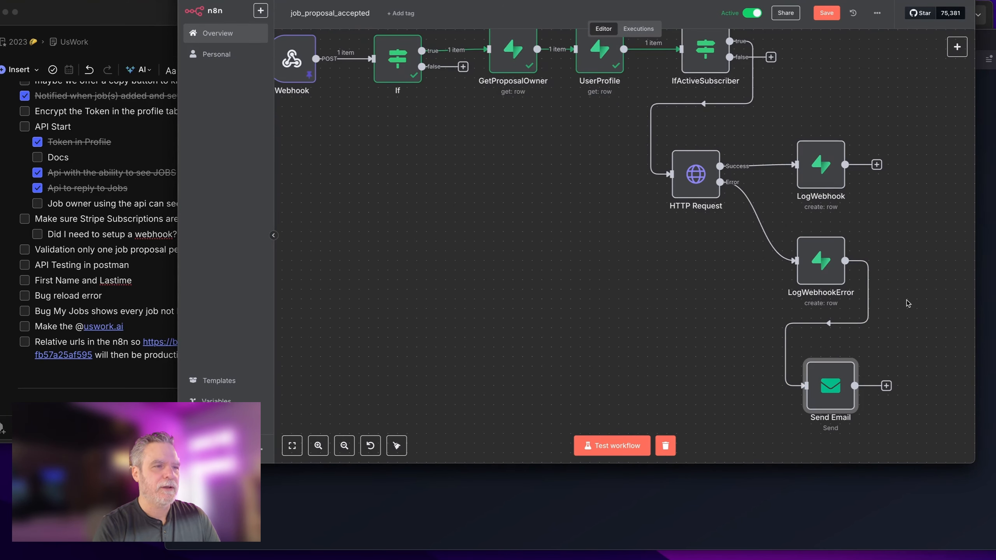
{"action": "left_click", "coordinate": [611, 446]}
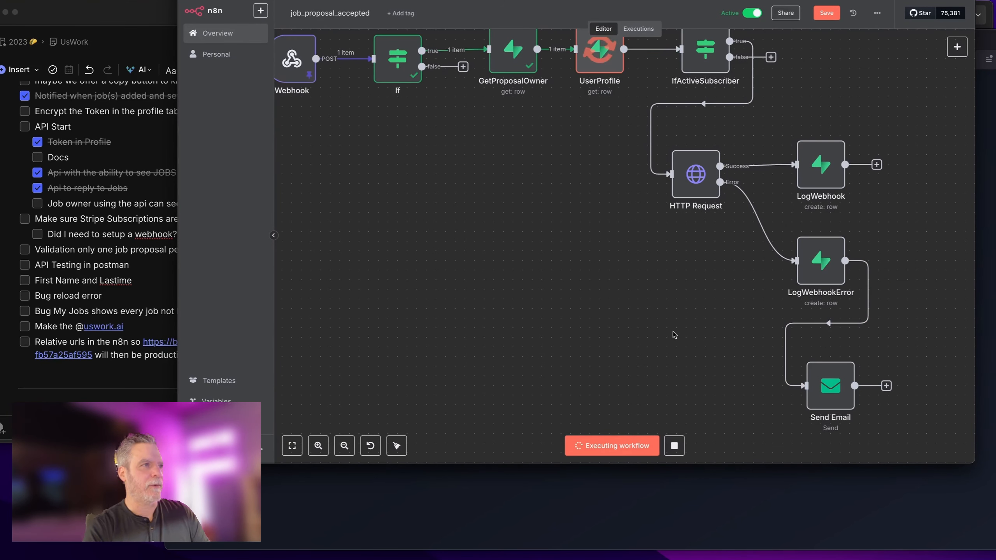
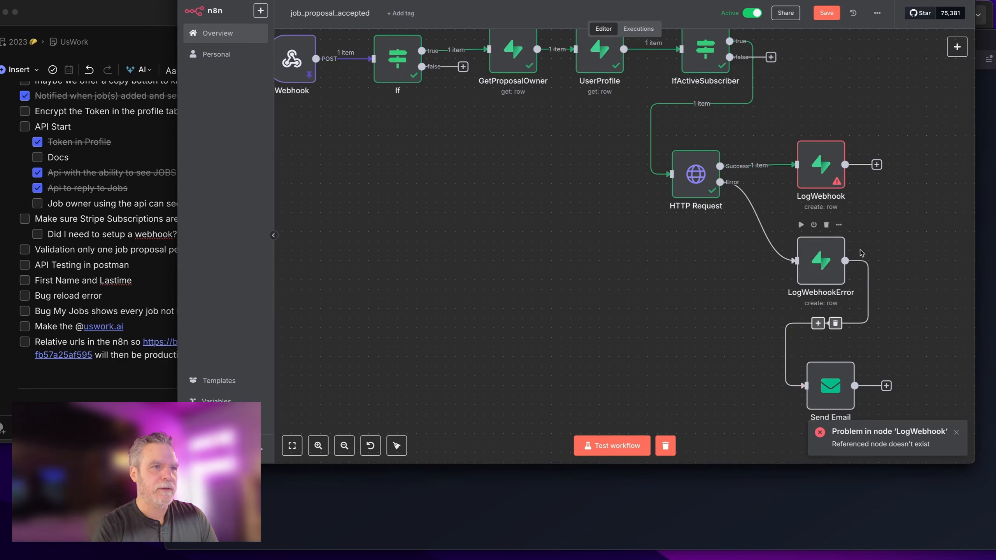
Step: Connect LogWebhook's output to Send Email and set its user_id to GetProposalOwner's id
{"action": "left_click_drag", "start_coordinate": [878, 165], "coordinate": [814, 400]}
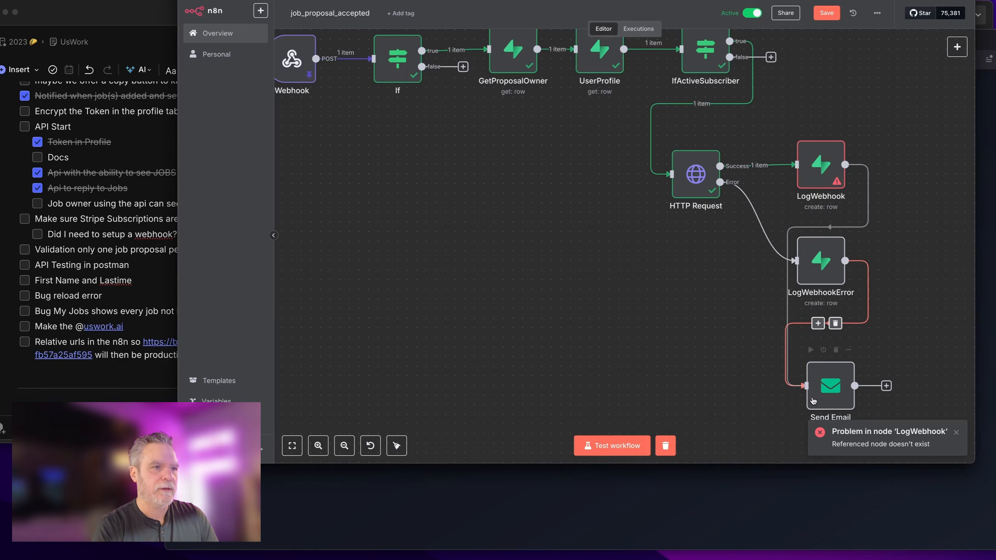
{"action": "double_click", "coordinate": [821, 165]}
{"action": "scroll", "coordinate": [529, 291], "scroll_direction": "down", "scroll_amount": 2}
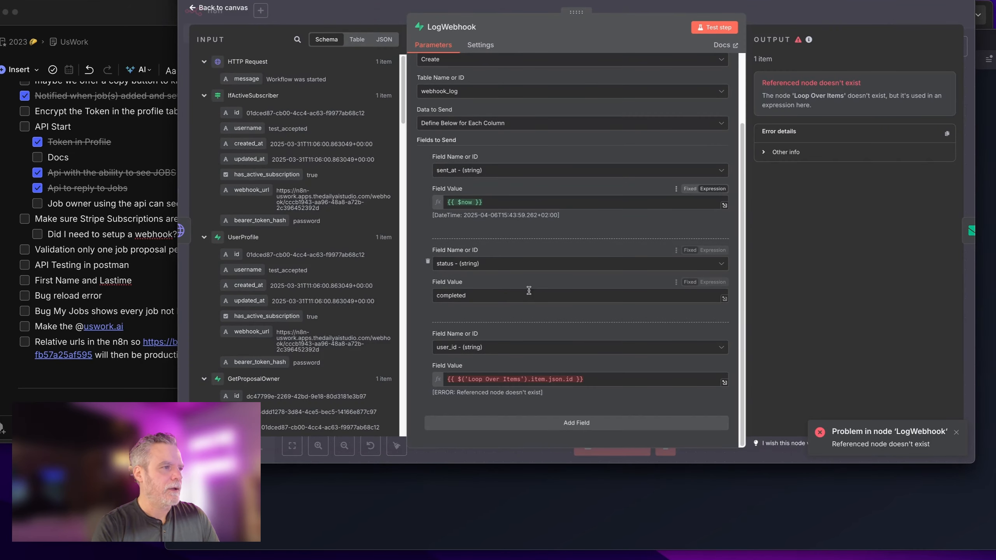
{"action": "triple_click", "coordinate": [628, 386]}
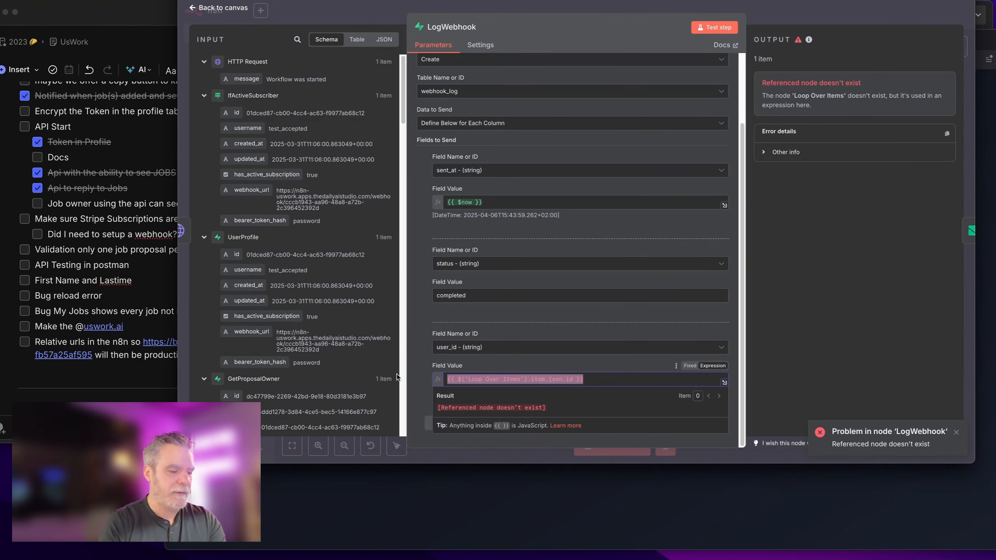
{"action": "key", "text": "BackSpace"}
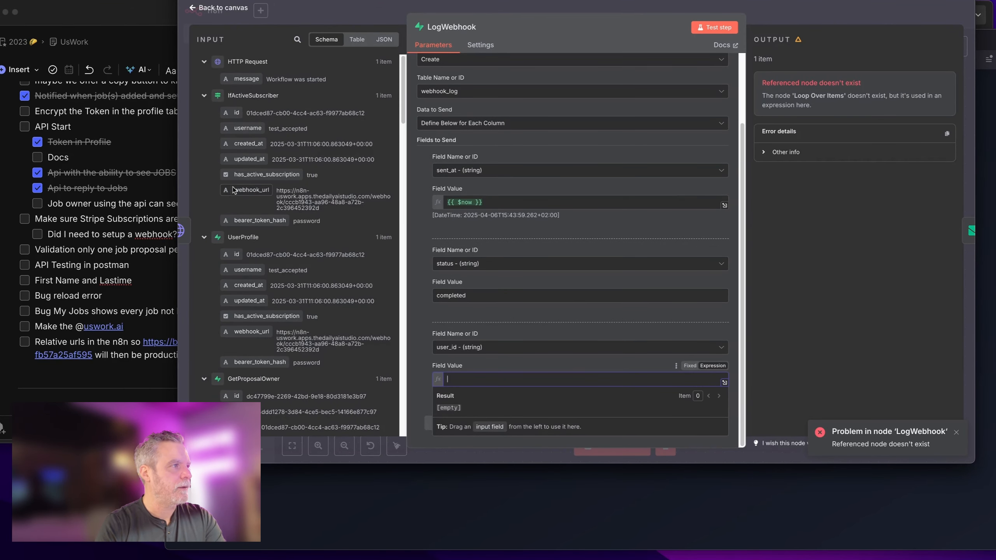
{"action": "scroll", "coordinate": [237, 113], "scroll_direction": "down", "scroll_amount": 5}
{"action": "left_click_drag", "start_coordinate": [237, 184], "coordinate": [471, 381]}
{"action": "key", "text": "Escape"}
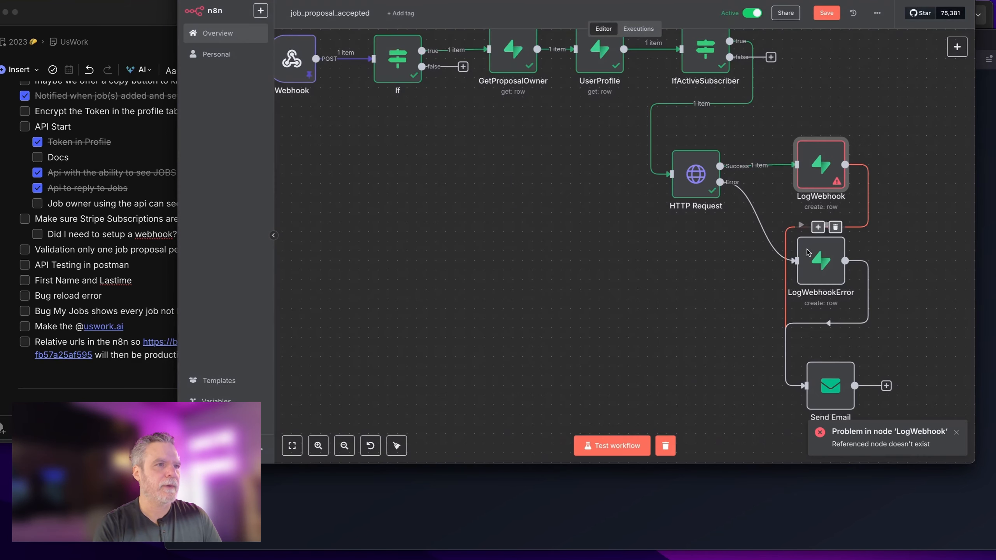
Step: Clear LogWebhookError's old user_id and copy LogWebhook's GetProposalOwner id expression
{"action": "double_click", "coordinate": [834, 275]}
{"action": "left_click_drag", "start_coordinate": [590, 379], "coordinate": [398, 371]}
{"action": "key", "text": "BackSpace"}
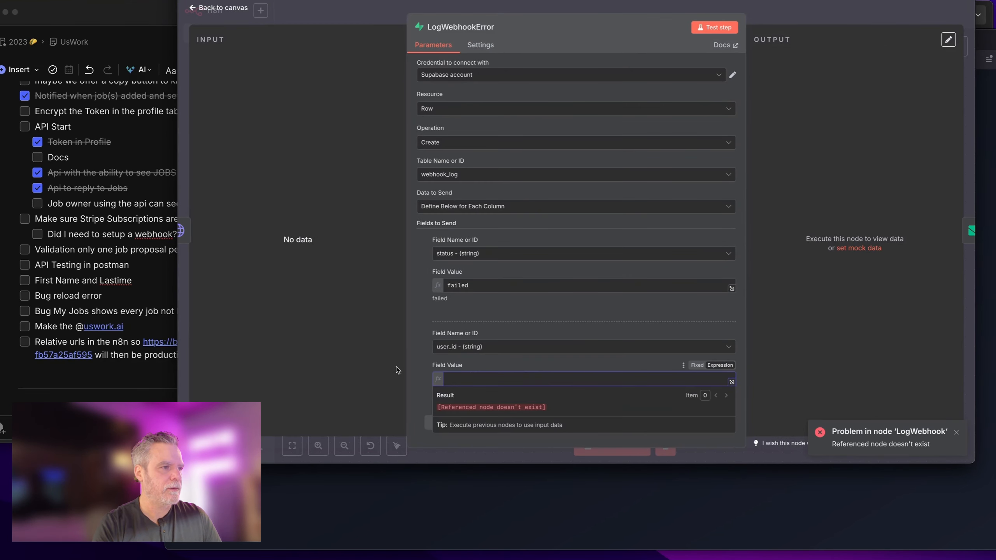
{"action": "key", "text": "Escape"}
{"action": "double_click", "coordinate": [818, 160]}
{"action": "scroll", "coordinate": [549, 322], "scroll_direction": "down", "scroll_amount": 3}
{"action": "left_click", "coordinate": [609, 379]}
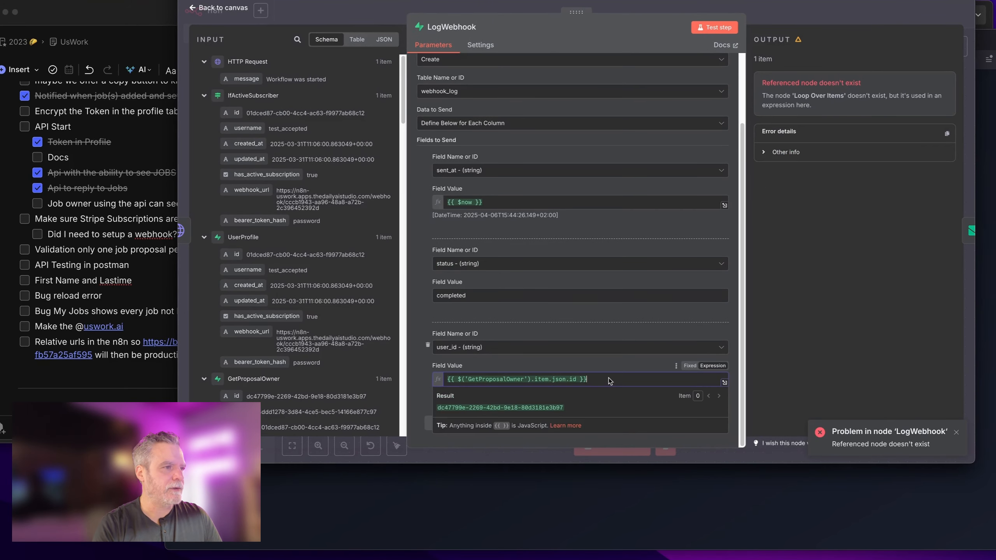
{"action": "key", "text": "super+a"}
{"action": "key", "text": "super+c"}
{"action": "left_click", "coordinate": [803, 16]}
Step: Paste {{ $('GetProposalOwner').item.json.id }} into LogWebhookError's user_id field
{"action": "double_click", "coordinate": [826, 283]}
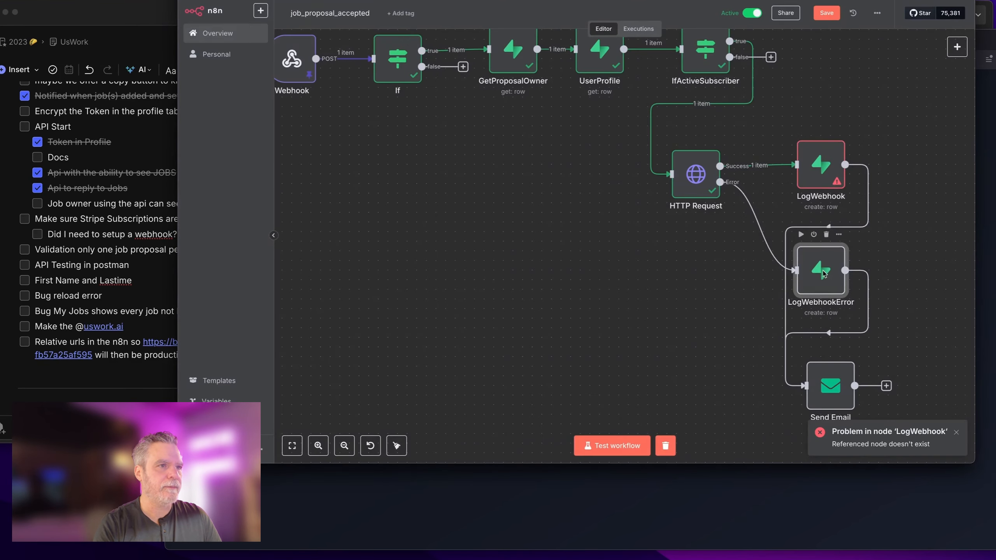
{"action": "key", "text": "Escape"}
{"action": "scroll", "coordinate": [814, 342], "scroll_direction": "down", "scroll_amount": 3}
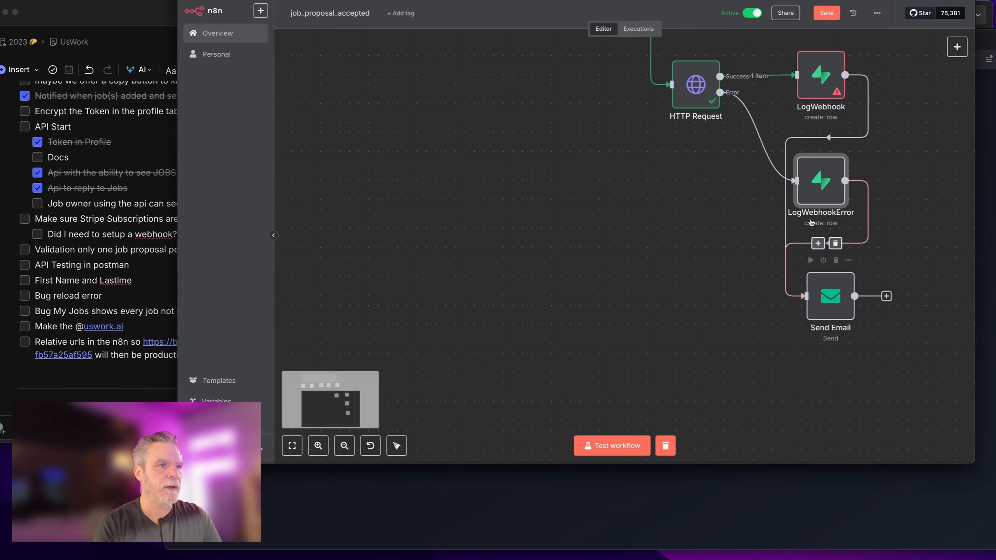
{"action": "double_click", "coordinate": [820, 179]}
{"action": "left_click", "coordinate": [546, 383]}
{"action": "key", "text": "super+v"}
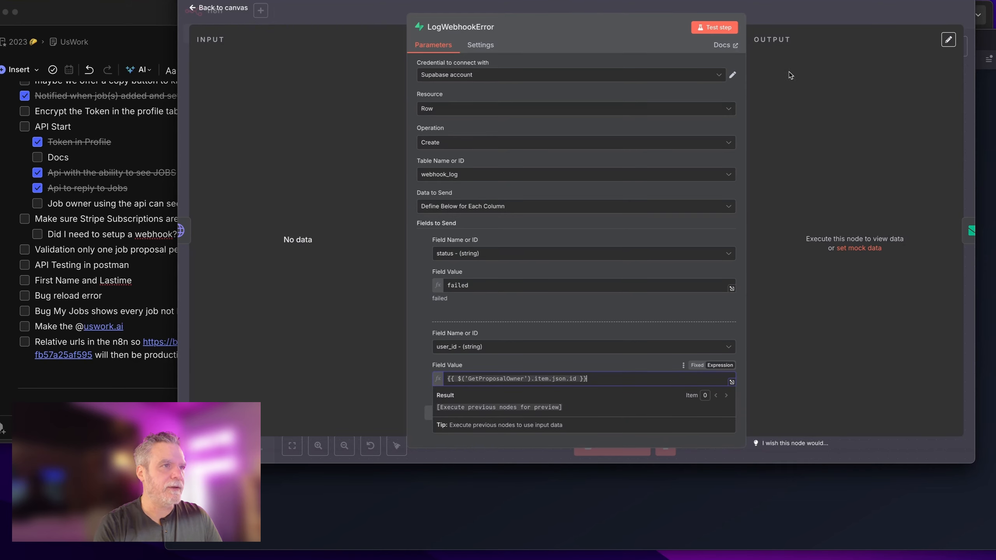
{"action": "left_click", "coordinate": [791, 17]}
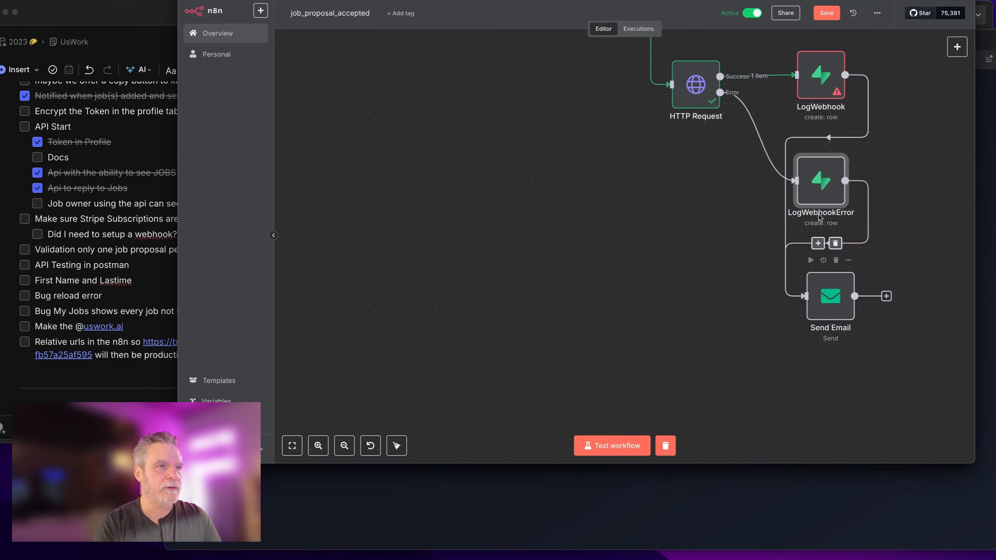
Step: Line up LogWebhookError and Send Email in one row, save, and test the workflow
{"action": "left_click_drag", "start_coordinate": [809, 193], "coordinate": [579, 213]}
{"action": "left_click_drag", "start_coordinate": [840, 302], "coordinate": [832, 205]}
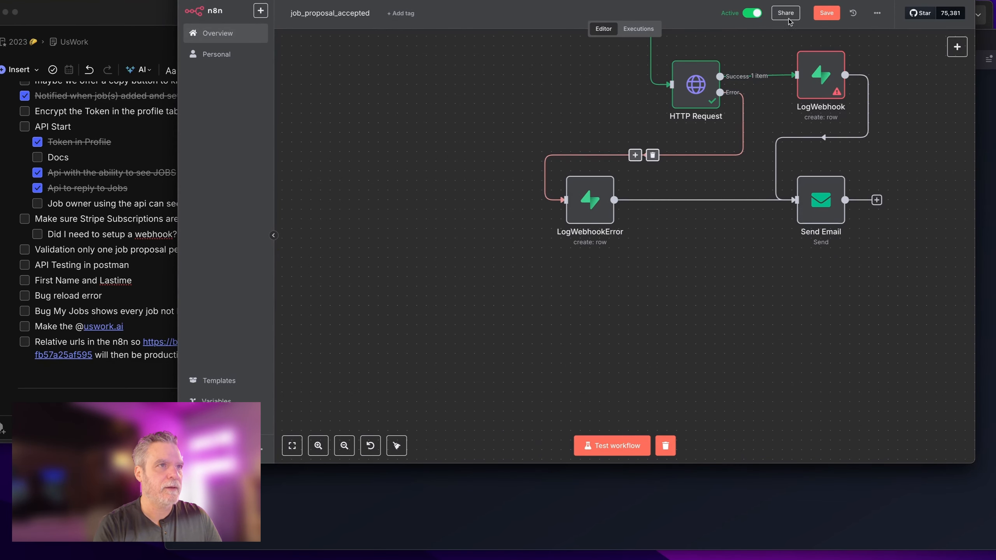
{"action": "key", "text": "super+s"}
{"action": "left_click", "coordinate": [621, 439]}
Step: After the foreign-key error, change LogWebhook's user_id to GetProposalOwner's user_id field
{"action": "scroll", "coordinate": [643, 337], "scroll_direction": "up", "scroll_amount": 3}
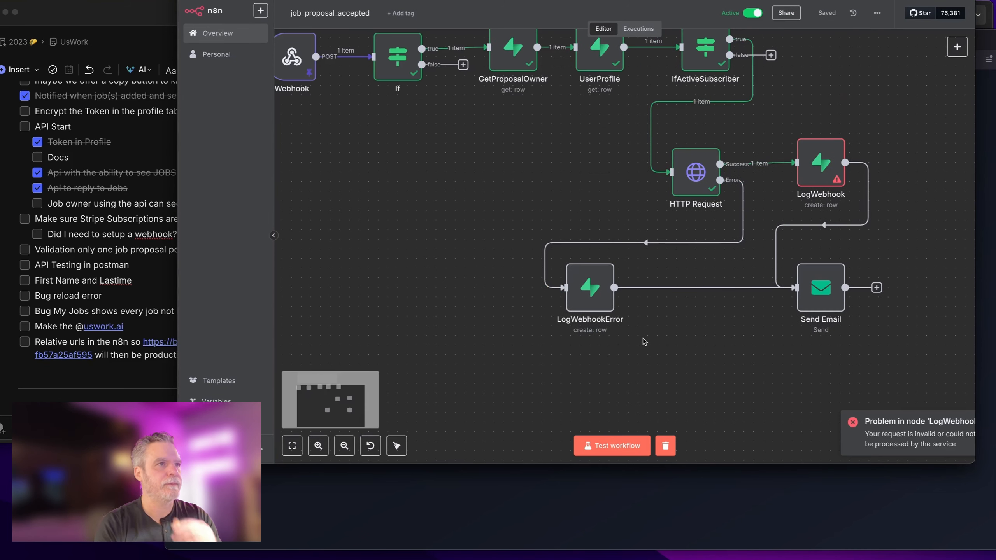
{"action": "double_click", "coordinate": [800, 181]}
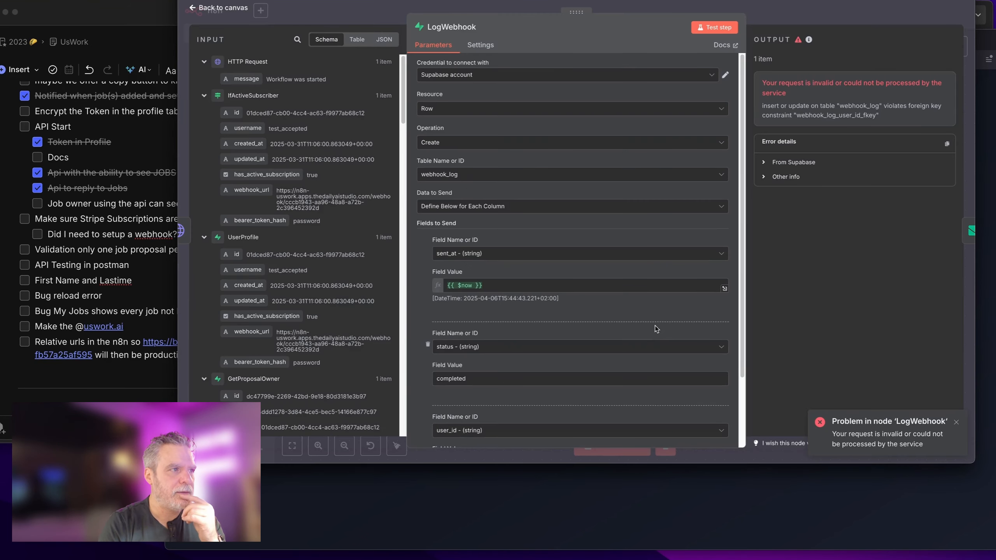
{"action": "scroll", "coordinate": [657, 330], "scroll_direction": "down", "scroll_amount": 2}
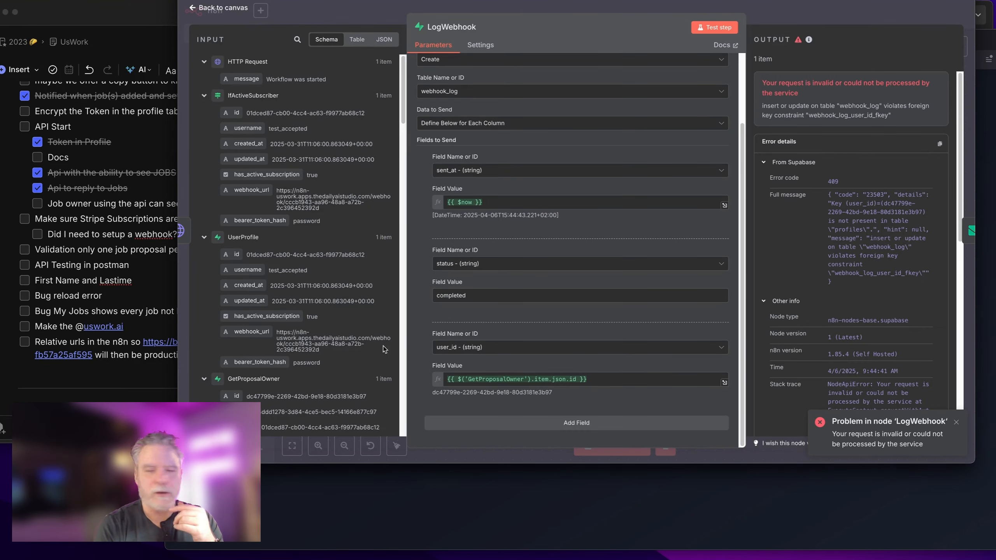
{"action": "scroll", "coordinate": [370, 355], "scroll_direction": "down", "scroll_amount": 3}
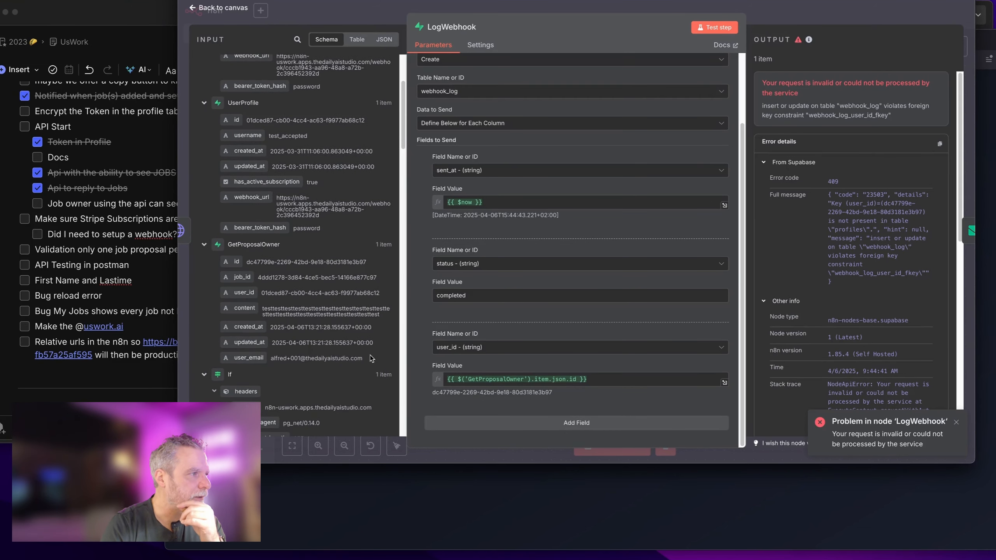
{"action": "left_click", "coordinate": [611, 378]}
{"action": "key", "text": "ctrl+a"}
{"action": "key", "text": "BackSpace"}
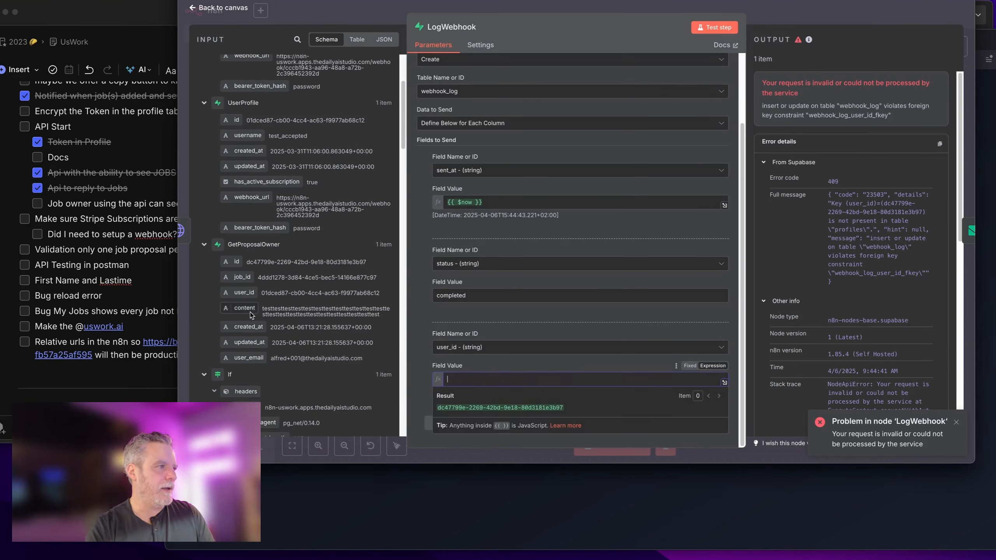
{"action": "left_click_drag", "start_coordinate": [241, 294], "coordinate": [486, 380]}
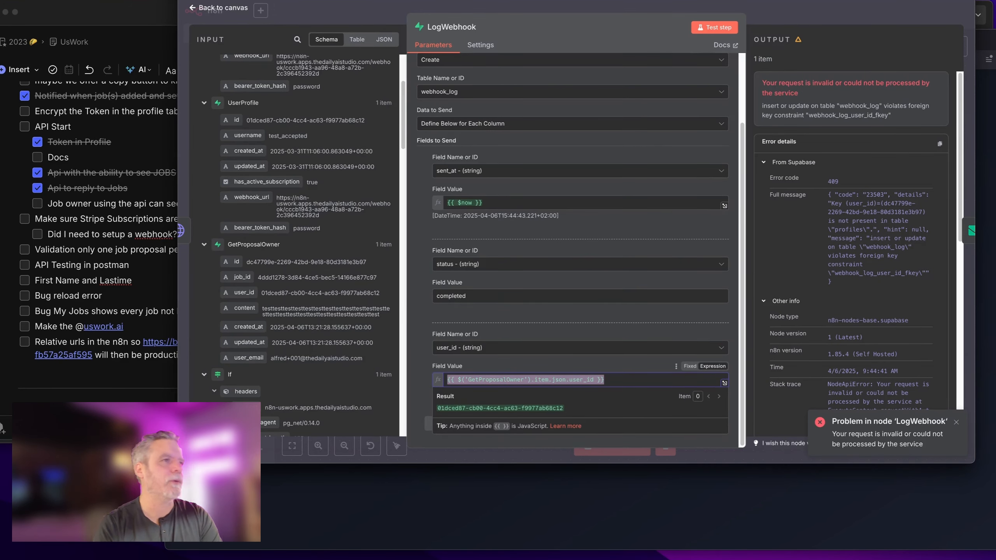
{"action": "left_click", "coordinate": [788, 19]}
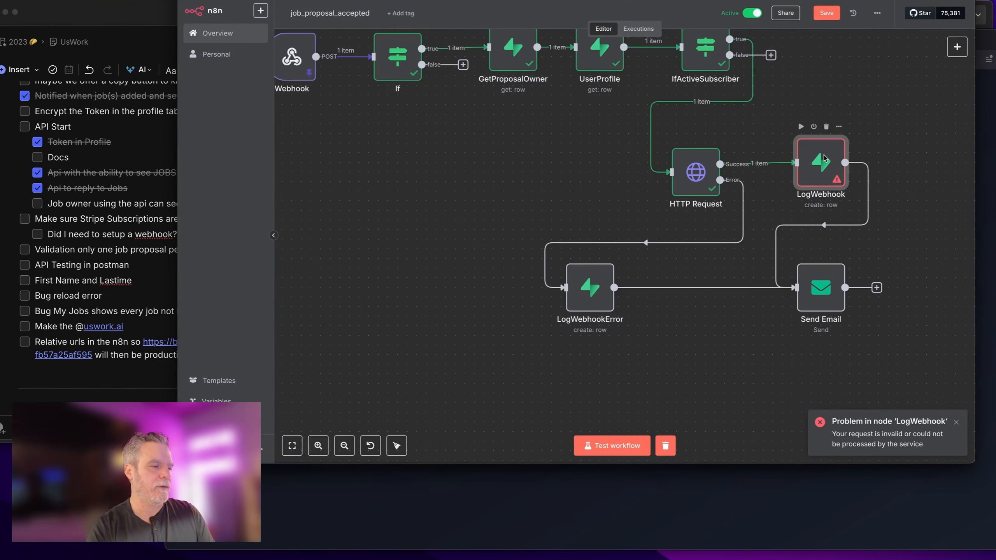
Step: Copy LogWebhook's GetProposalOwner user_id expression into LogWebhookError's user_id
{"action": "double_click", "coordinate": [825, 158]}
{"action": "triple_click", "coordinate": [639, 381]}
{"action": "key", "text": "super+c"}
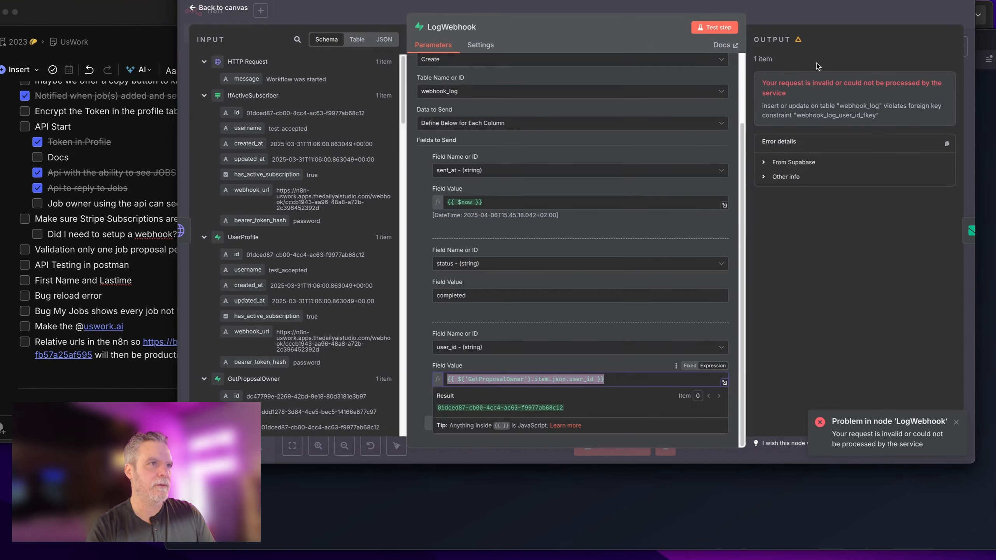
{"action": "left_click", "coordinate": [823, 11]}
{"action": "double_click", "coordinate": [581, 306]}
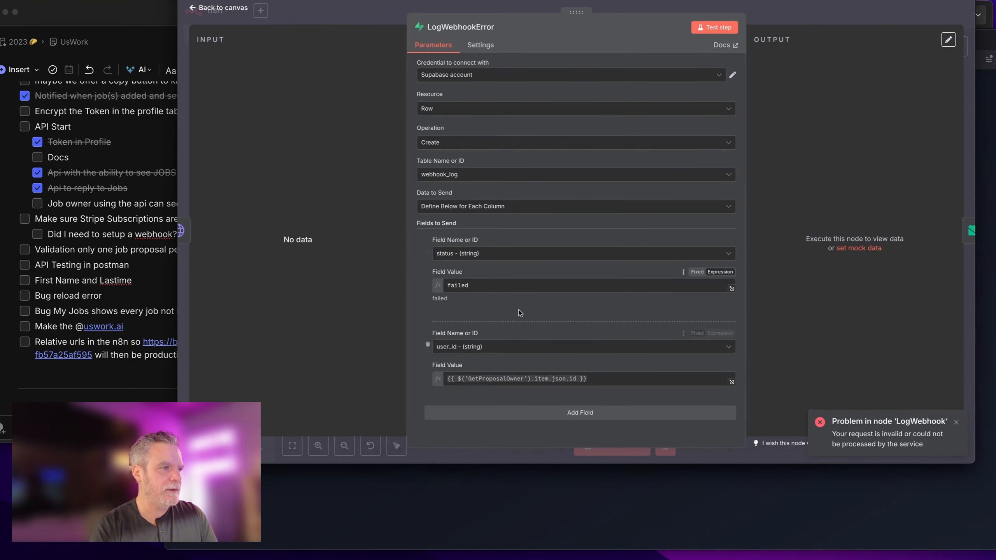
{"action": "left_click", "coordinate": [610, 380]}
{"action": "key", "text": "super+a"}
{"action": "key", "text": "super+v"}
{"action": "left_click", "coordinate": [850, 20]}
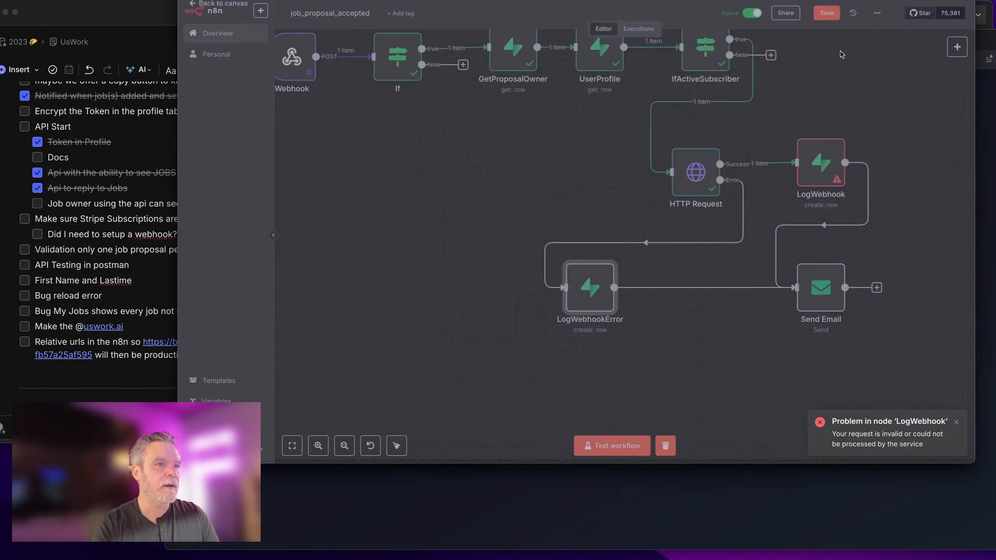
Step: Rerun the test, place LogWebhookError beneath the HTTP Request node, save, and check the email
{"action": "left_click", "coordinate": [617, 448]}
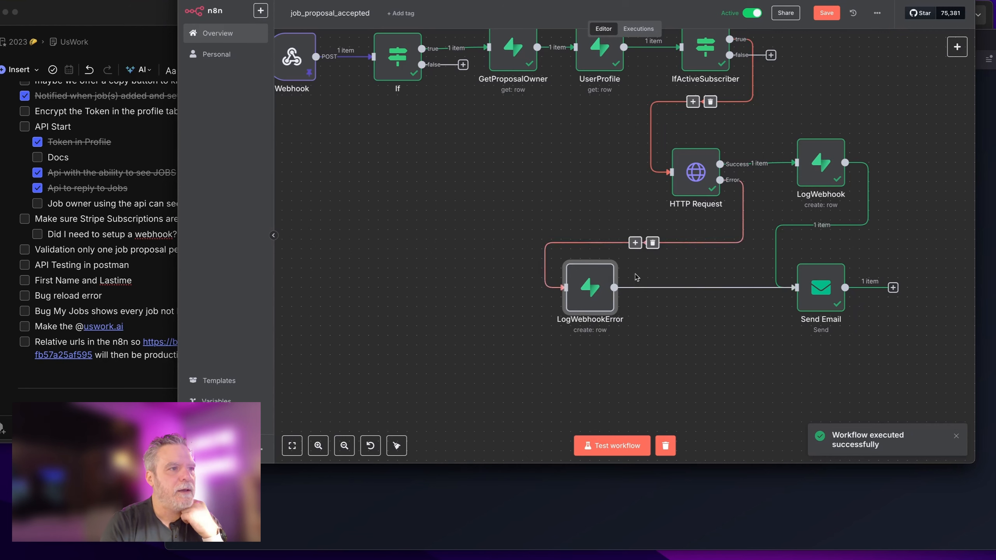
{"action": "left_click_drag", "start_coordinate": [597, 272], "coordinate": [712, 272]}
{"action": "scroll", "coordinate": [462, 193], "scroll_direction": "up", "scroll_amount": 2}
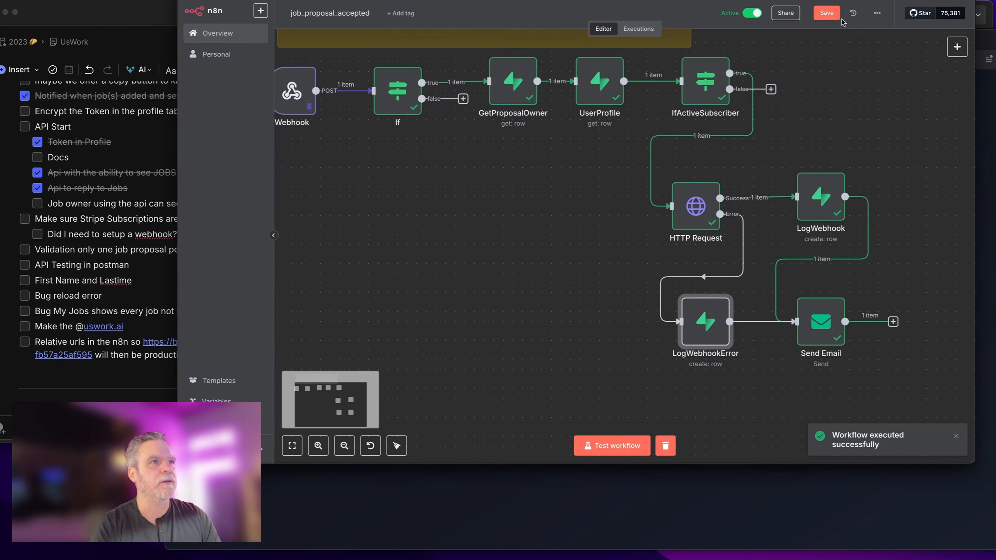
{"action": "key", "text": "ctrl+s"}
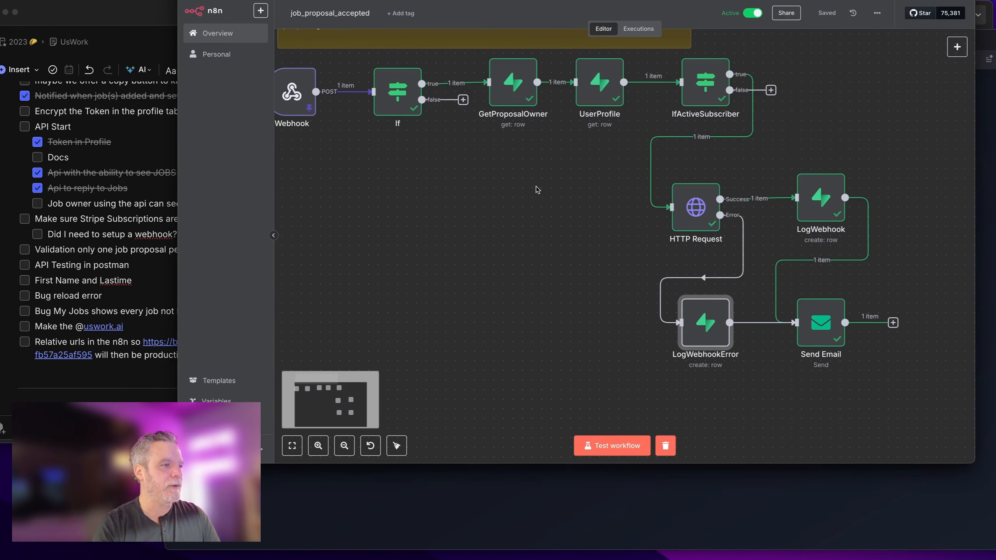
{"action": "key", "text": "super+n"}
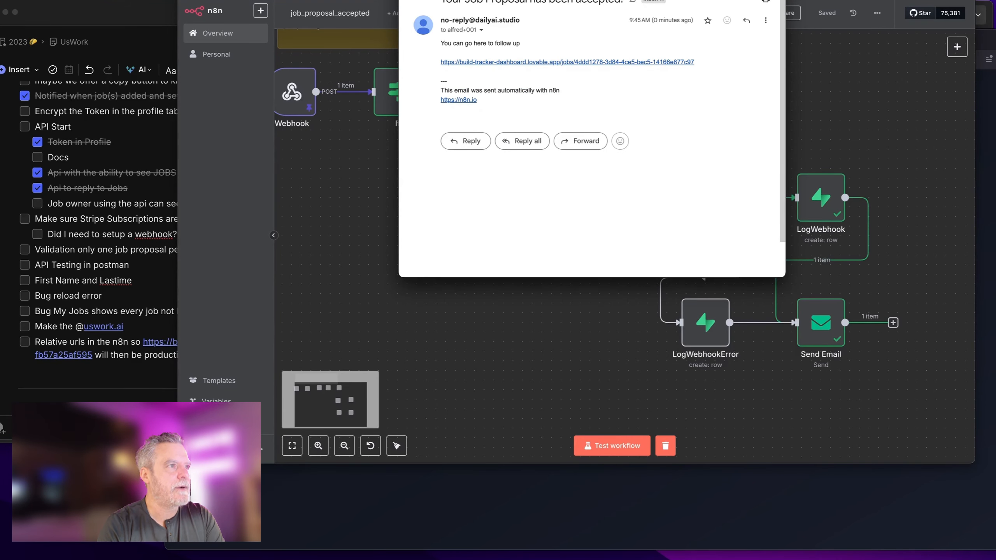
{"action": "left_click_drag", "start_coordinate": [592, 1], "coordinate": [255, 1]}
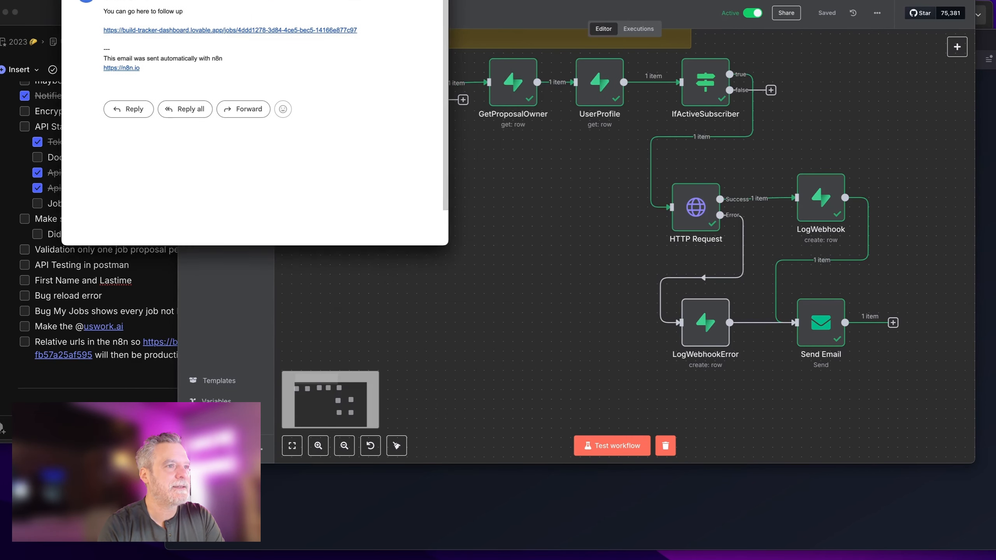
Step: Turn off Append n8n Attribution in Send Email, then review the received test email
{"action": "double_click", "coordinate": [820, 322]}
{"action": "left_click", "coordinate": [643, 368]}
{"action": "left_click", "coordinate": [472, 261]}
{"action": "left_click", "coordinate": [442, 362]}
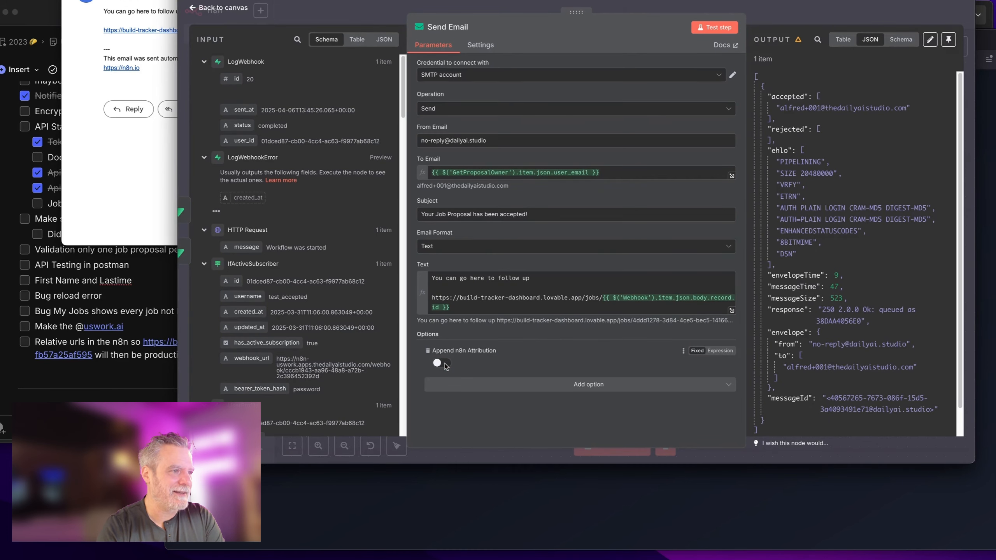
{"action": "left_click", "coordinate": [568, 386]}
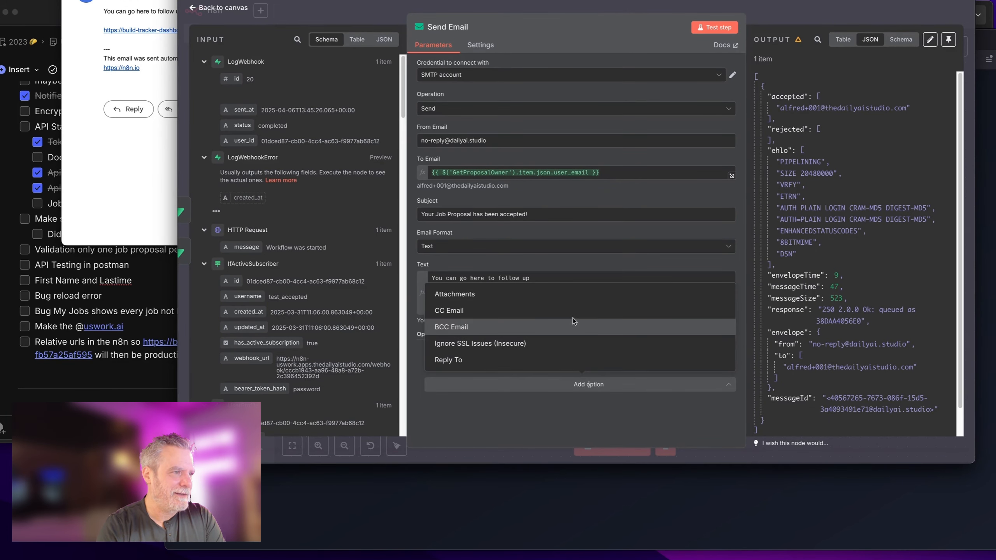
{"action": "left_click", "coordinate": [566, 391]}
{"action": "left_click", "coordinate": [810, 9]}
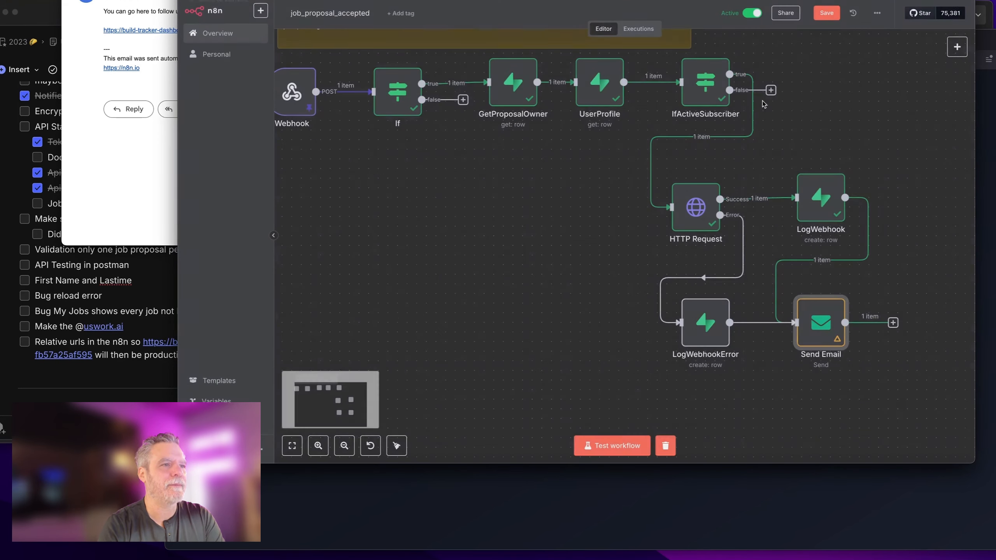
{"action": "left_click", "coordinate": [137, 86]}
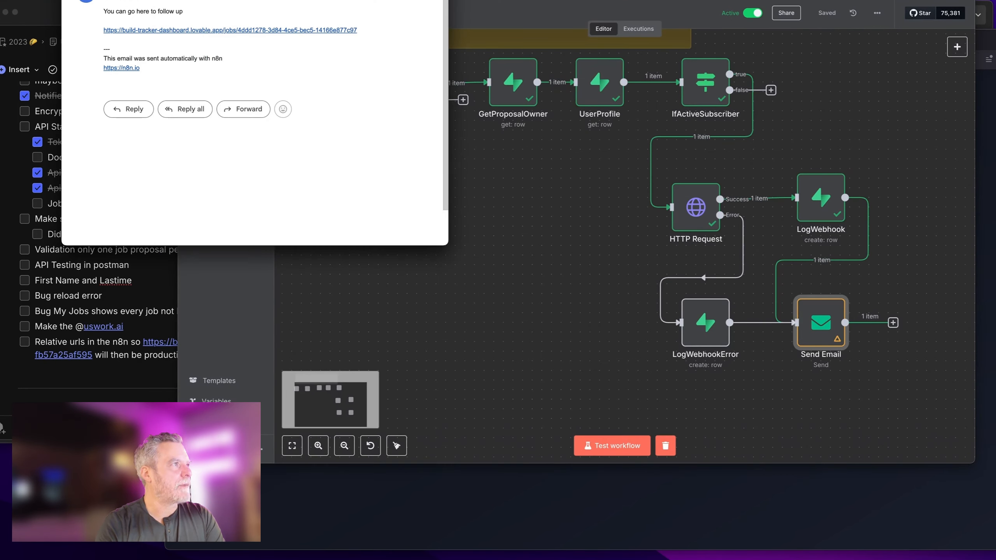
{"action": "key", "text": "super+w"}
Step: Compare the UsWork notes checklist against the n8n workflow
{"action": "left_click", "coordinate": [147, 366]}
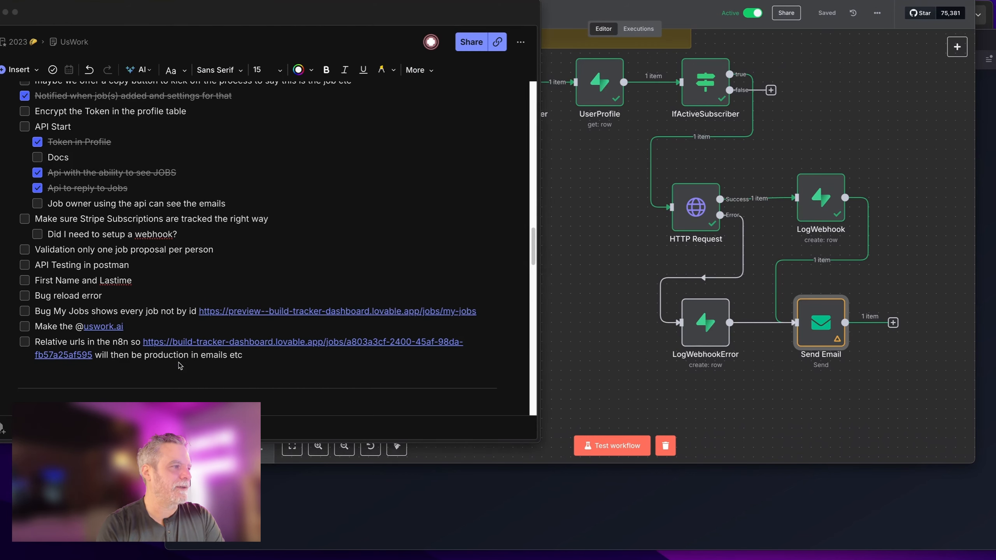
{"action": "left_click", "coordinate": [599, 345]}
{"action": "scroll", "coordinate": [604, 320], "scroll_direction": "down", "scroll_amount": 1}
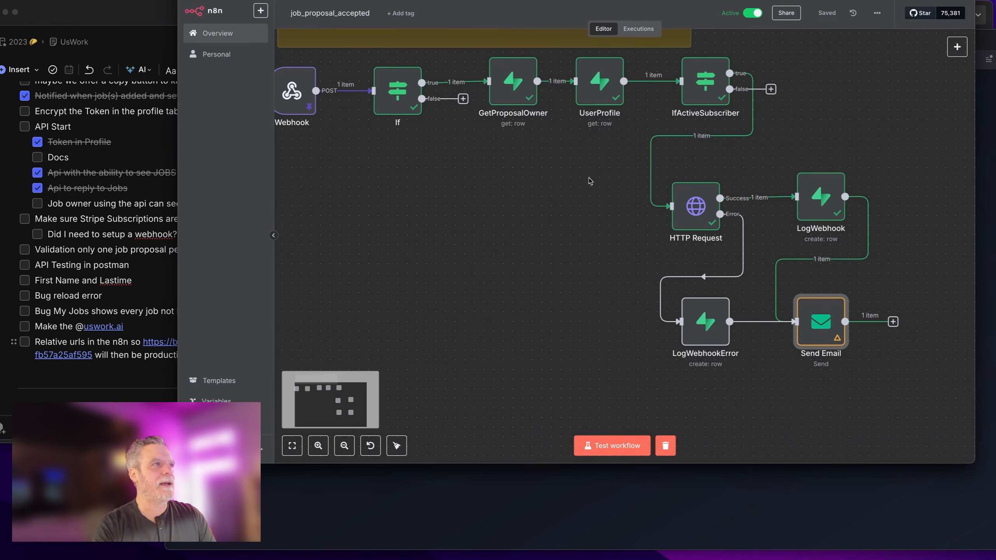
{"action": "left_click", "coordinate": [44, 178]}
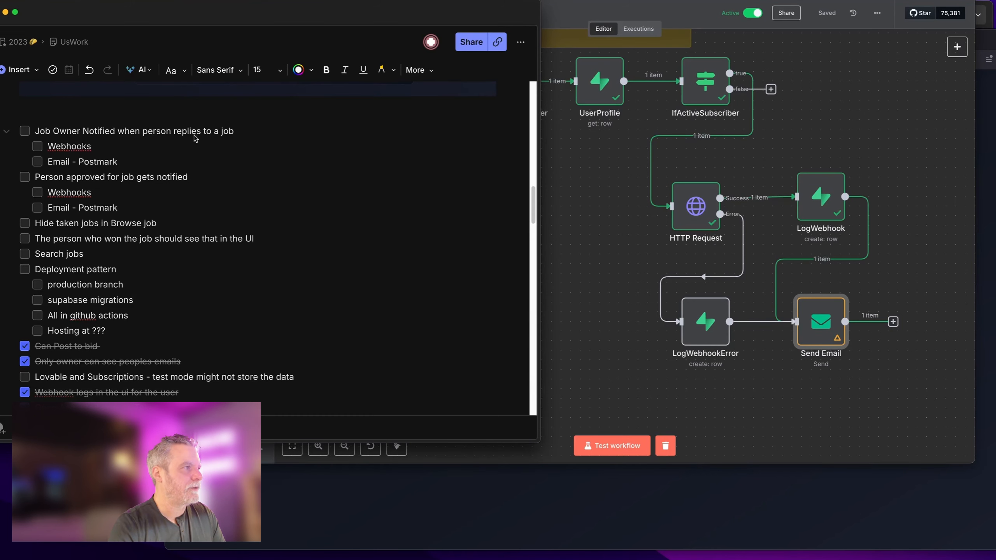
{"action": "left_click", "coordinate": [567, 145]}
{"action": "scroll", "coordinate": [483, 196], "scroll_direction": "left", "scroll_amount": 3}
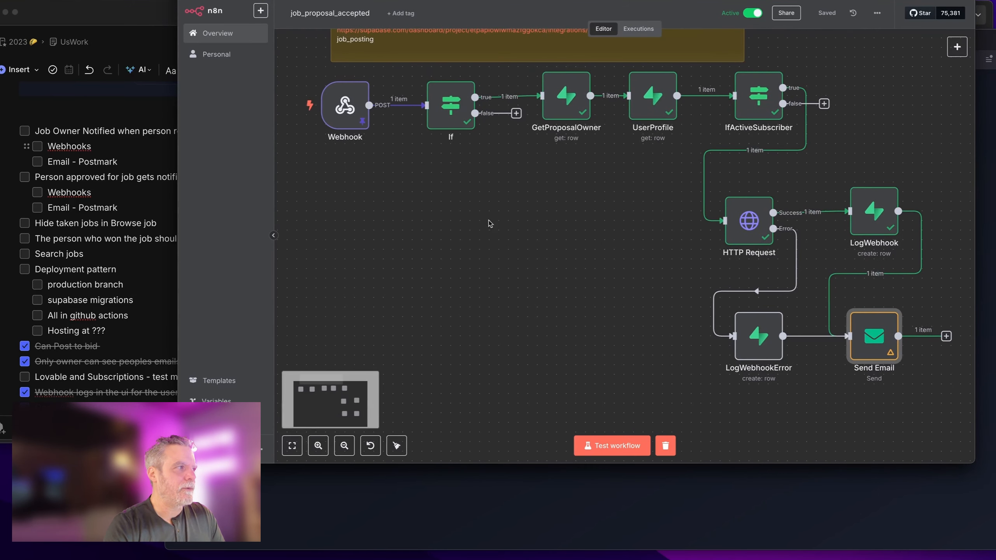
Step: Check 'Person approved for job gets notified' plus its Webhooks and Email - Postmark items
{"action": "left_click", "coordinate": [131, 194]}
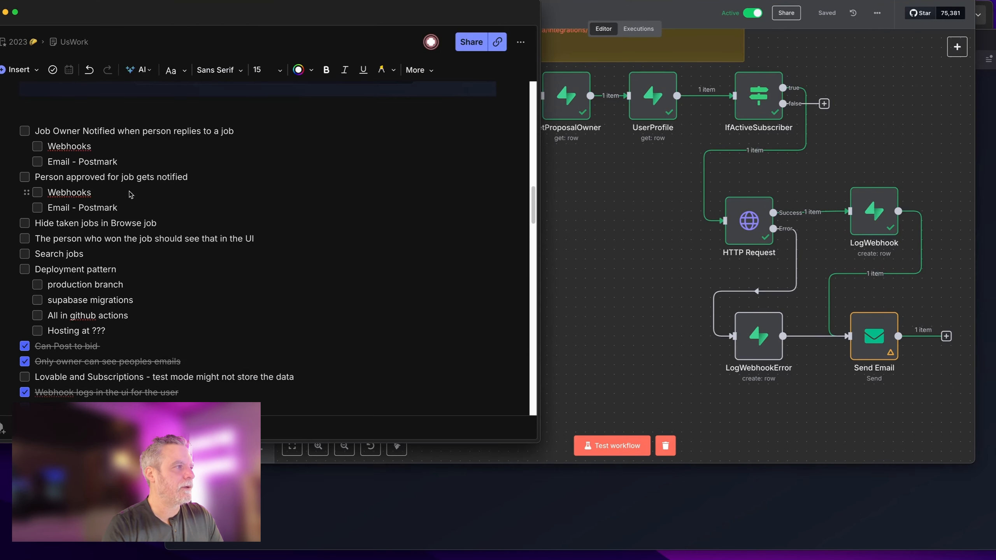
{"action": "left_click", "coordinate": [24, 177]}
{"action": "left_click", "coordinate": [37, 192]}
{"action": "left_click", "coordinate": [37, 207]}
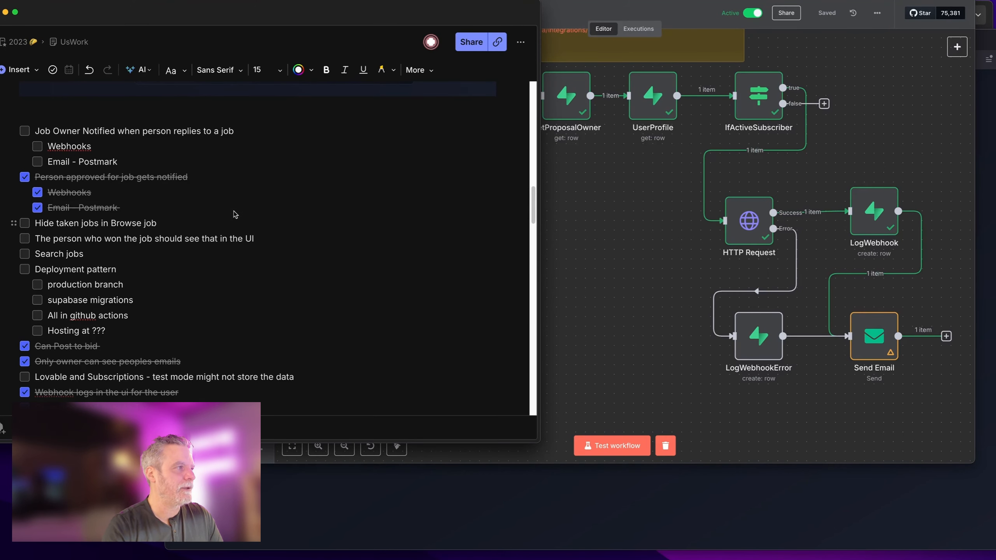
{"action": "left_click", "coordinate": [618, 219]}
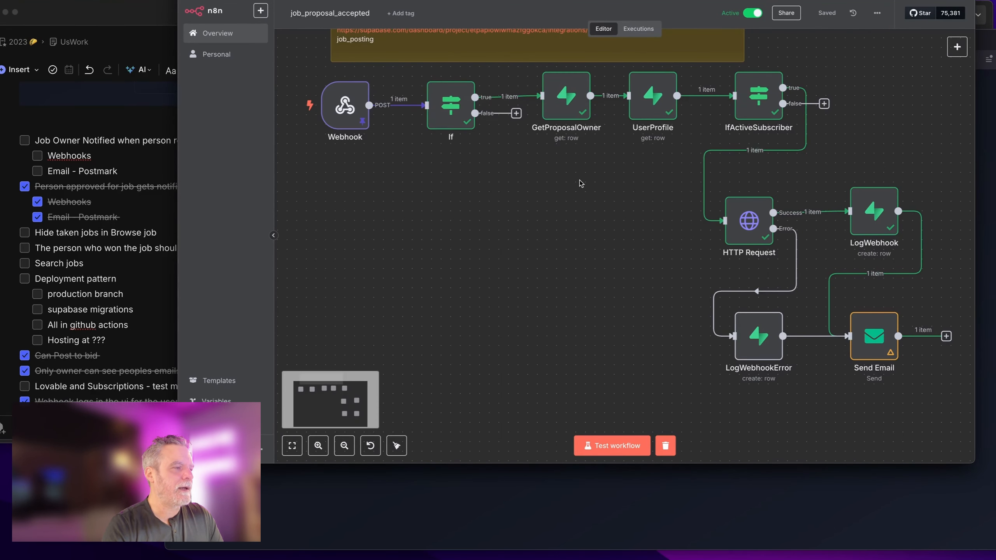
{"action": "scroll", "coordinate": [580, 183], "scroll_direction": "up", "scroll_amount": 2}
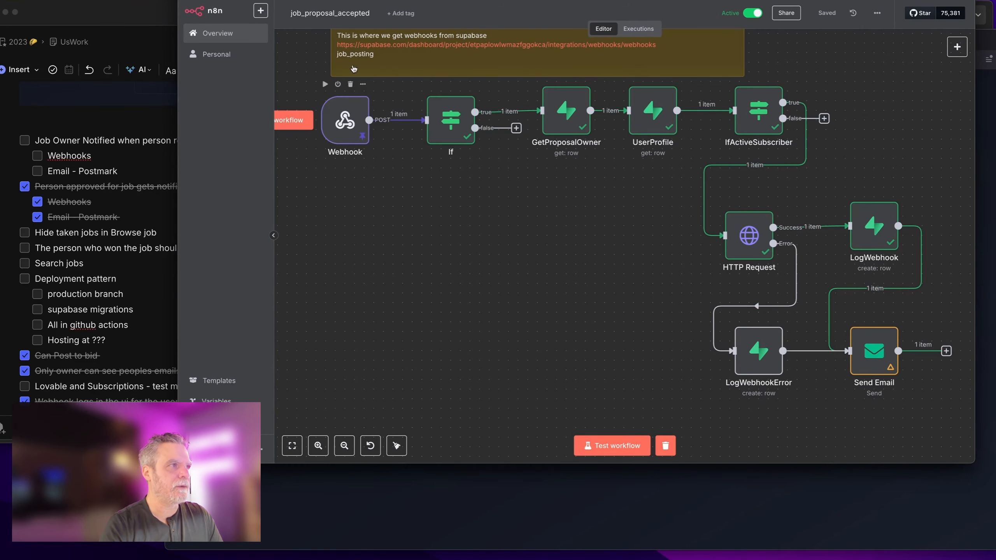
Step: Duplicate the workflow as job_owner_notified_when_proposal_added
{"action": "left_click", "coordinate": [877, 13]}
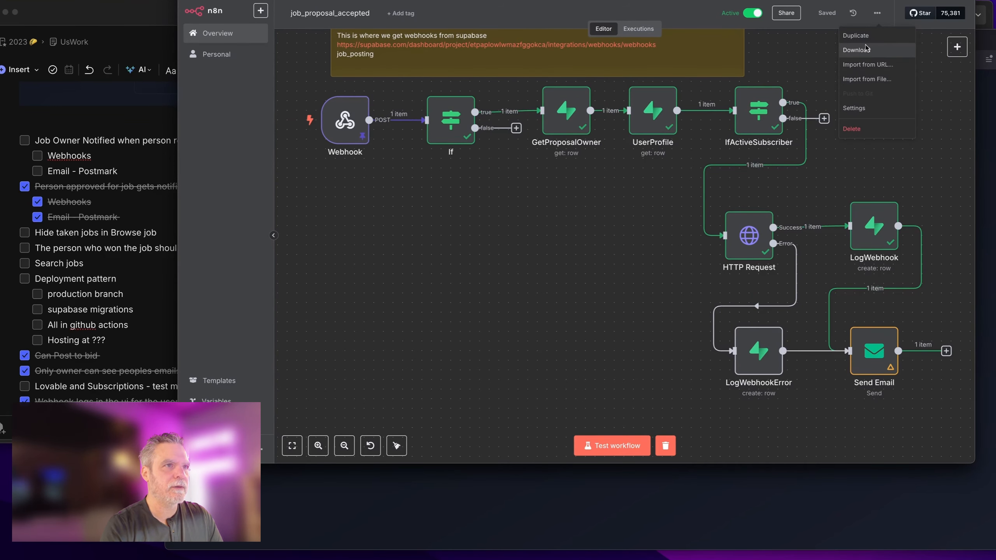
{"action": "left_click", "coordinate": [867, 39]}
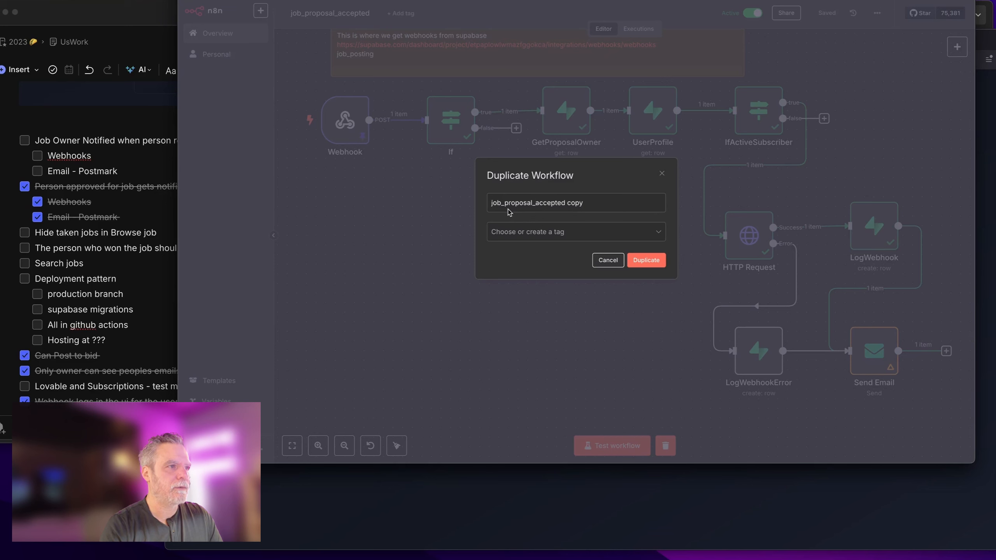
{"action": "left_click_drag", "start_coordinate": [506, 206], "coordinate": [620, 203]}
{"action": "left_click", "coordinate": [660, 264]}
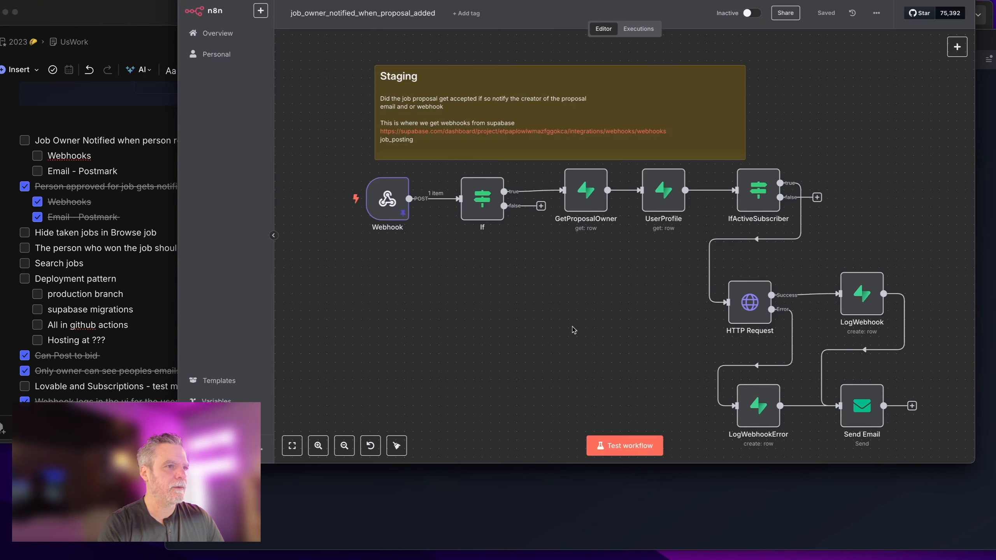
{"action": "scroll", "coordinate": [573, 324], "scroll_direction": "down", "scroll_amount": 1}
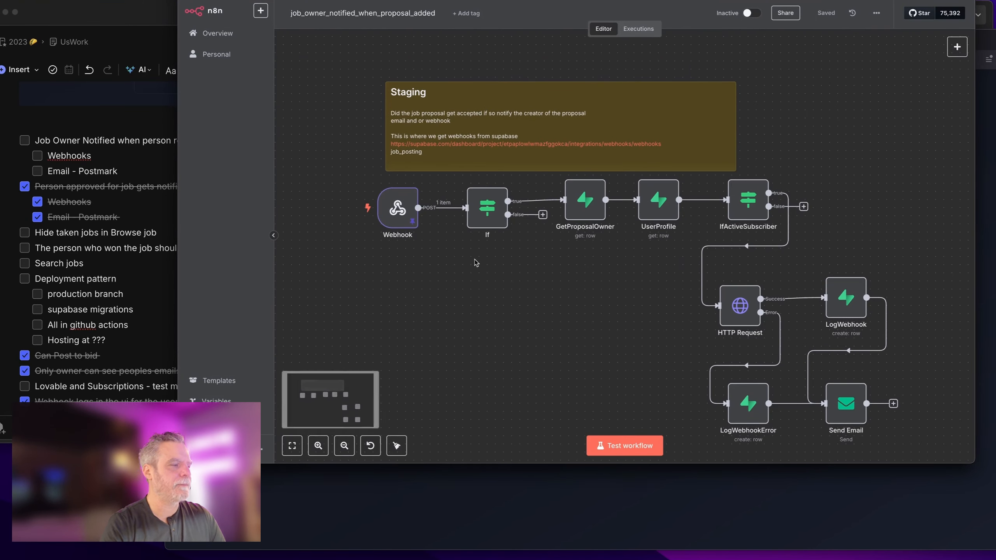
{"action": "scroll", "coordinate": [474, 260], "scroll_direction": "down", "scroll_amount": 1}
Step: Copy the job_proposal_accepted webhook name and open the original workflow's sticky note
{"action": "left_click_drag", "start_coordinate": [475, 69], "coordinate": [387, 86]}
{"action": "double_click", "coordinate": [472, 88]}
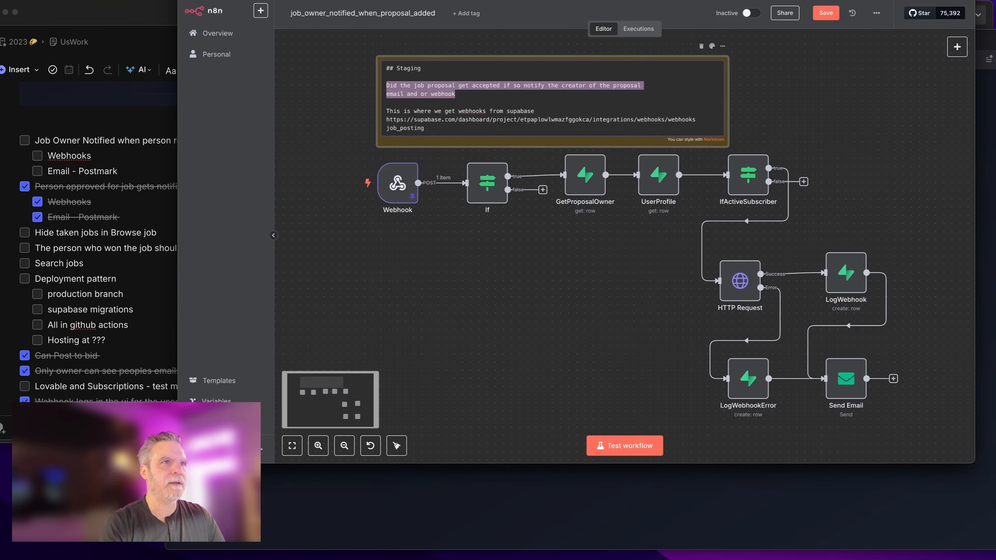
{"action": "key", "text": "ctrl+Tab"}
{"action": "double_click", "coordinate": [420, 214]}
{"action": "key", "text": "super+c"}
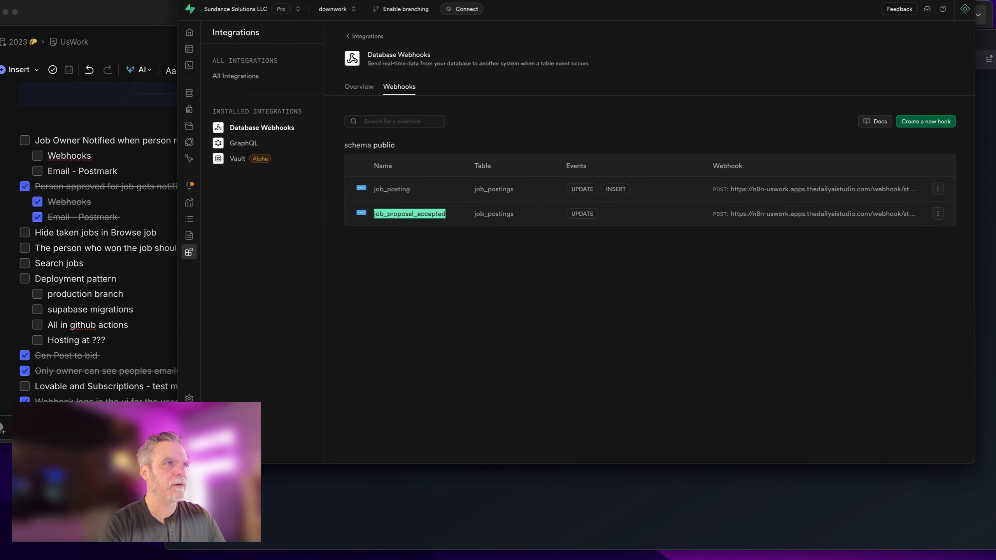
{"action": "left_click", "coordinate": [467, 1]}
{"action": "scroll", "coordinate": [382, 144], "scroll_direction": "up", "scroll_amount": 1}
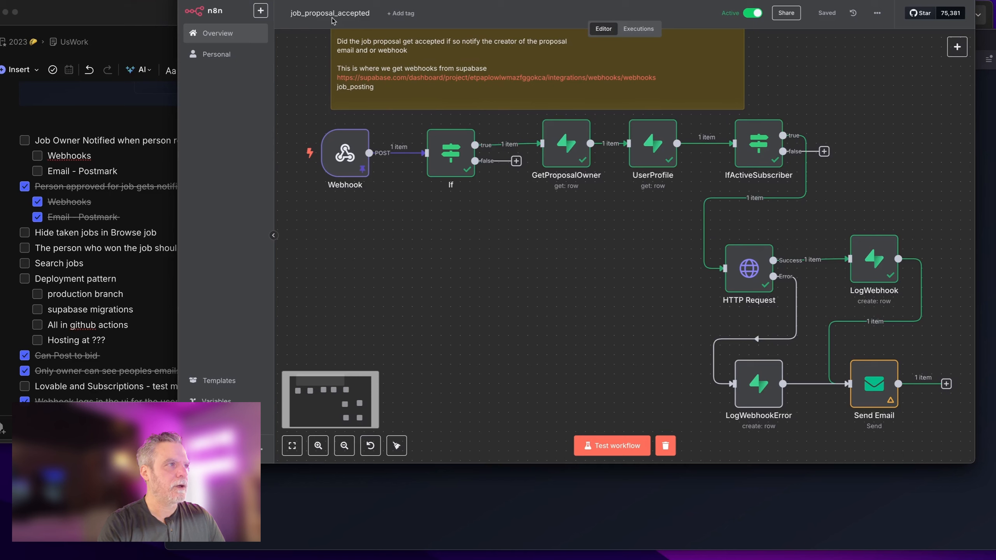
{"action": "double_click", "coordinate": [353, 98]}
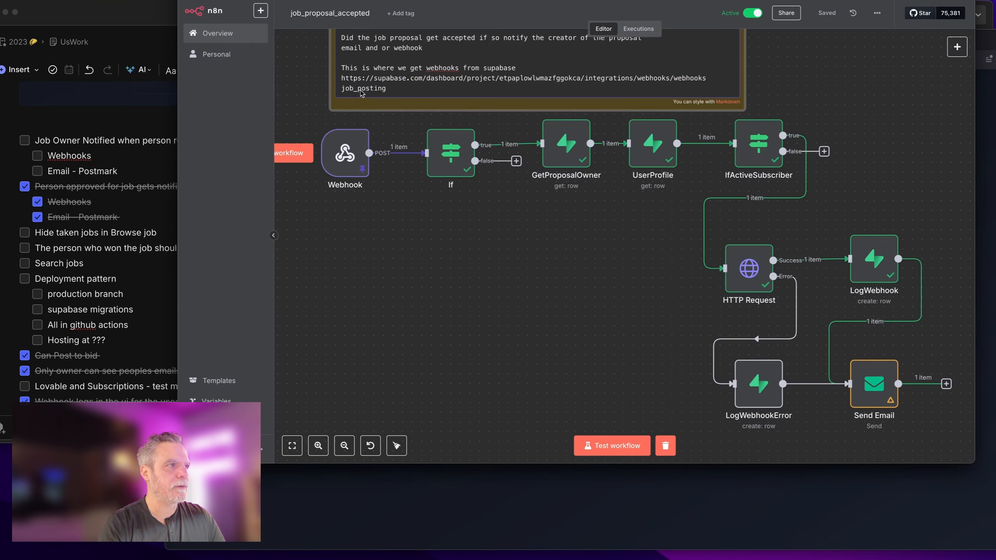
Step: Change the note's webhook name from job_posting to job_proposal_accepted and save
{"action": "double_click", "coordinate": [361, 93]}
{"action": "key", "text": "super+v"}
{"action": "left_click", "coordinate": [378, 254]}
{"action": "left_click", "coordinate": [826, 14]}
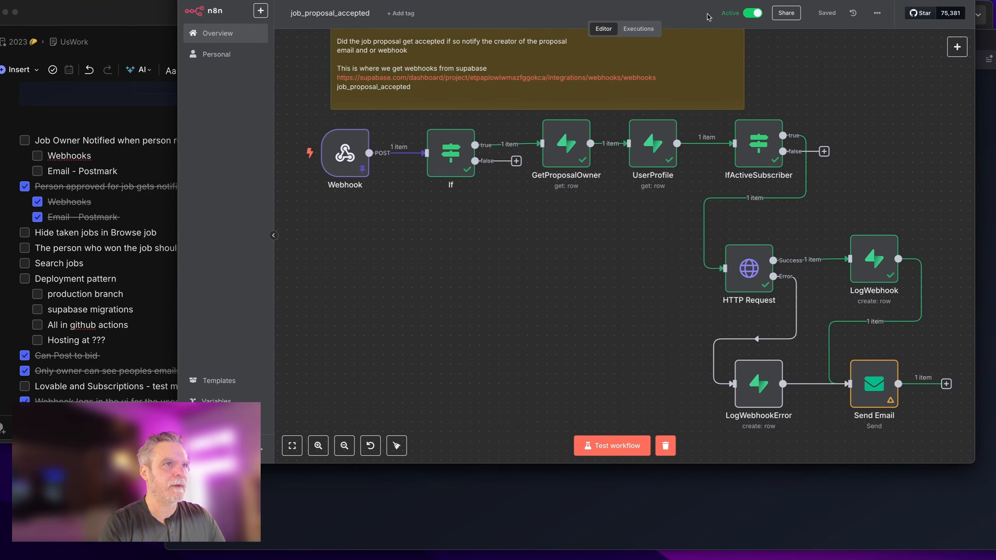
Step: In the copy, set the Webhook path to staging/job_proposal_submitted and copy its production URL
{"action": "left_click", "coordinate": [545, 0]}
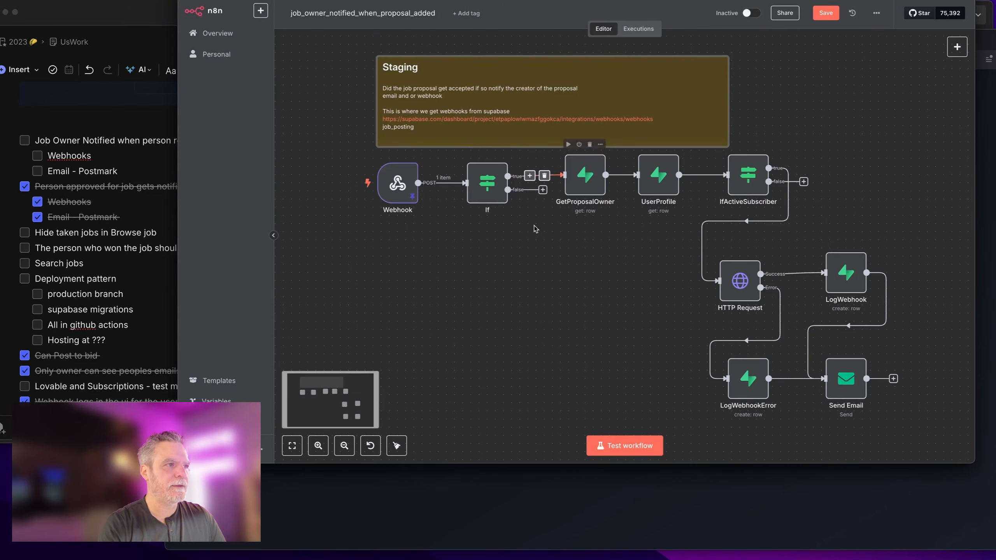
{"action": "double_click", "coordinate": [398, 181]}
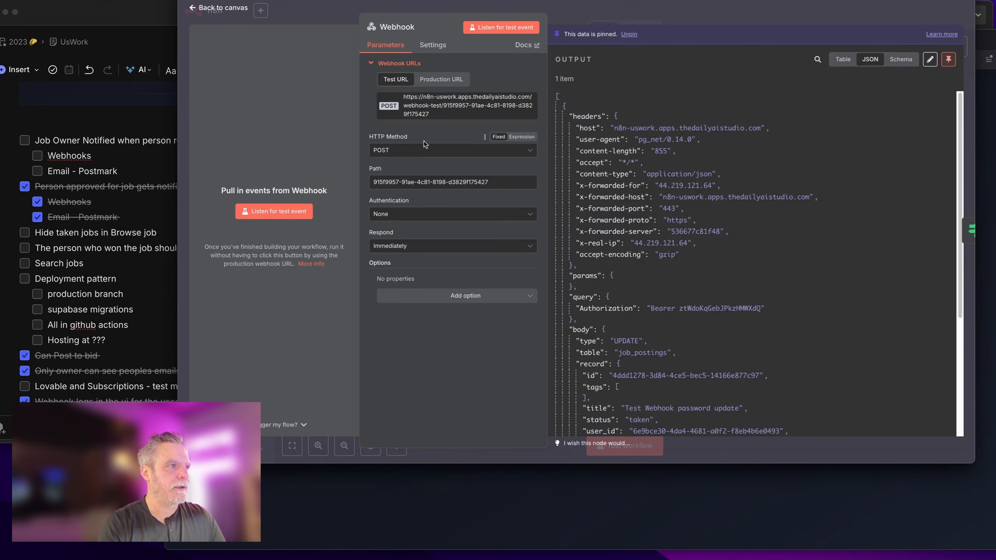
{"action": "left_click", "coordinate": [441, 80]}
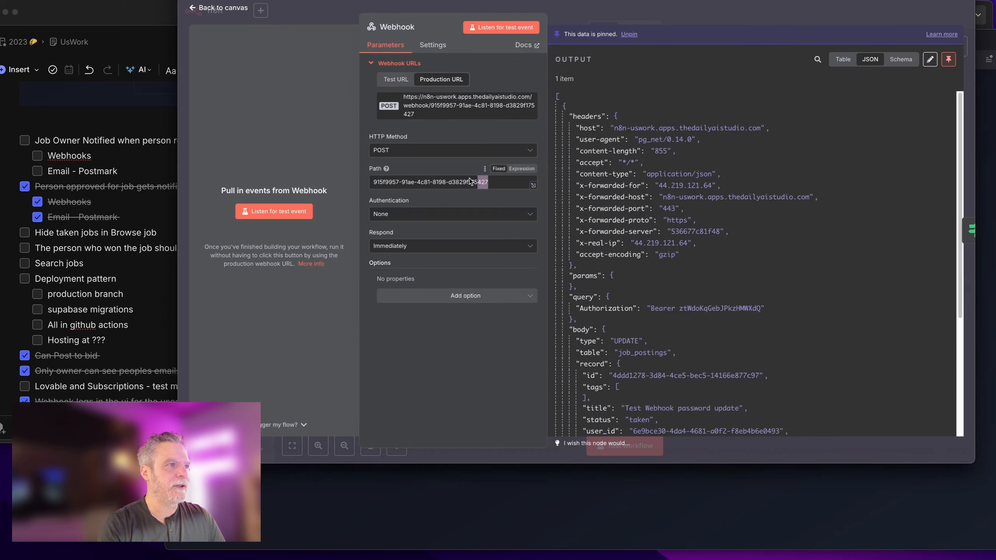
{"action": "left_click_drag", "start_coordinate": [532, 182], "coordinate": [363, 181]}
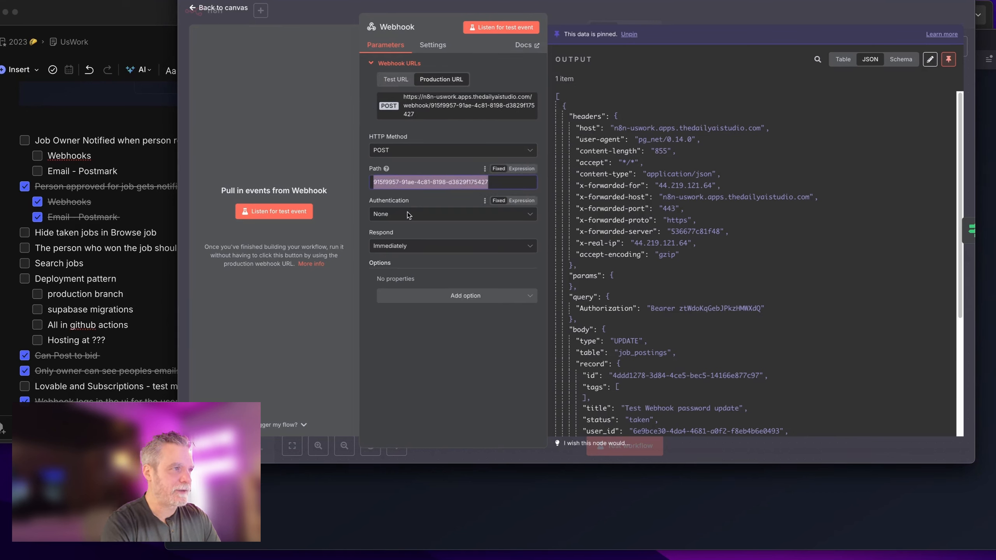
{"action": "type", "text": "staging/j"}
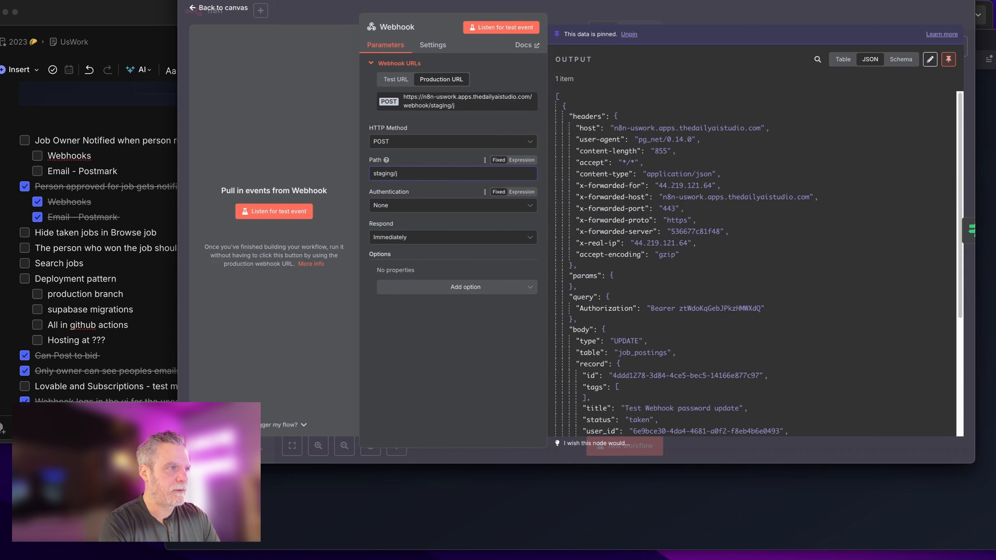
{"action": "type", "text": "ob_proposal_submitted"}
{"action": "left_click", "coordinate": [490, 68]}
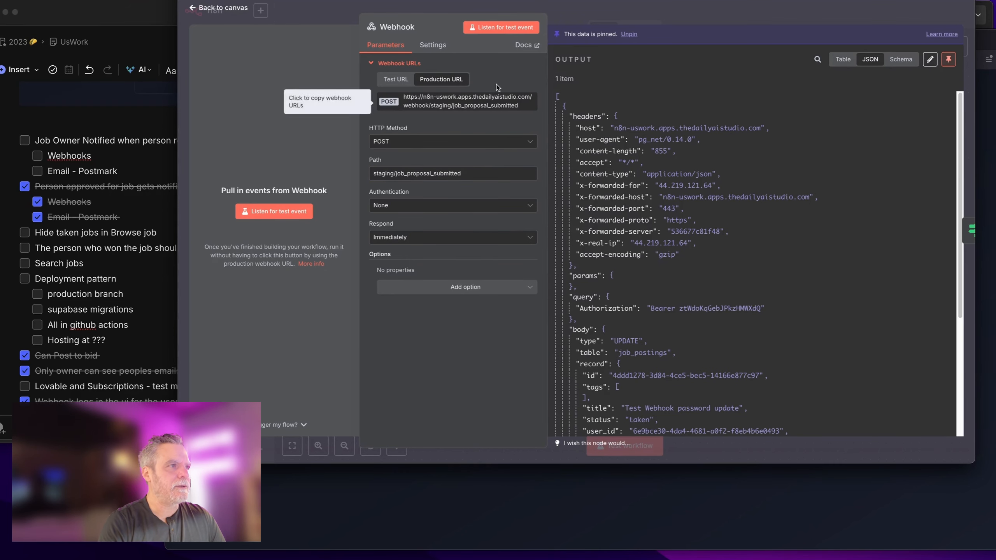
{"action": "left_click", "coordinate": [439, 104]}
{"action": "left_click", "coordinate": [591, 19]}
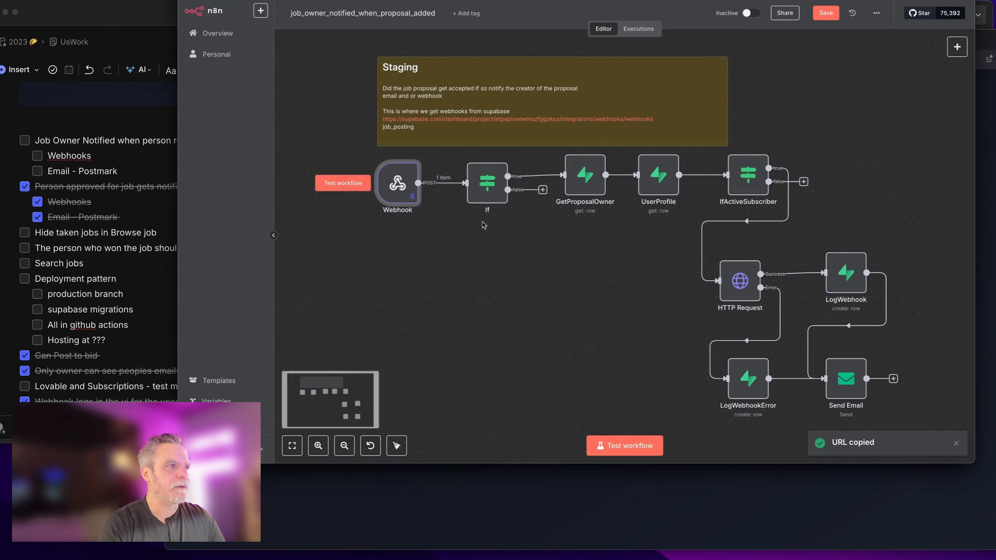
Step: Select the webhook name in the copy's Staging note and begin a new Supabase database webhook
{"action": "double_click", "coordinate": [436, 136]}
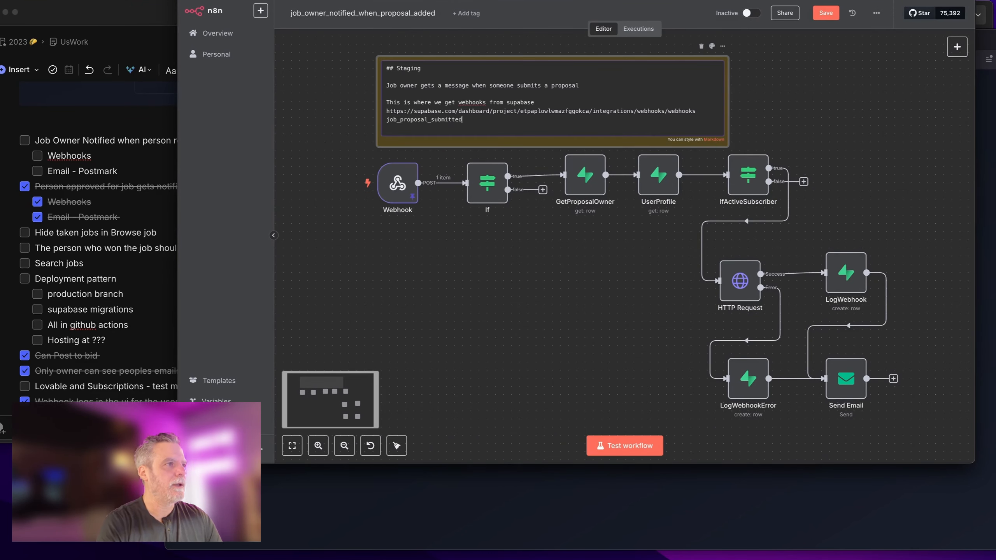
{"action": "double_click", "coordinate": [414, 123]}
{"action": "left_click", "coordinate": [426, 285]}
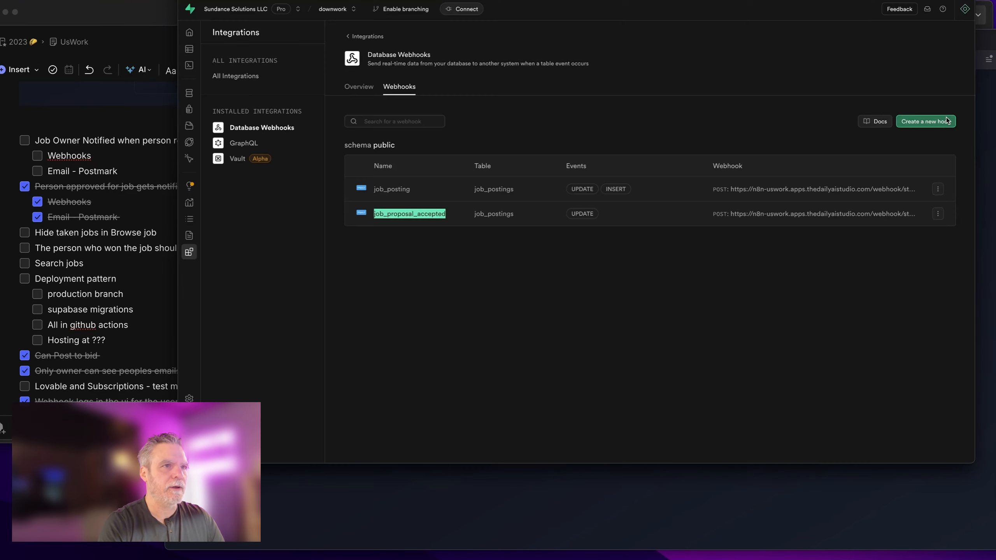
{"action": "left_click", "coordinate": [946, 123]}
Step: Name the hook job_proposal_submitted, watching the job_proposals table on Insert
{"action": "left_click", "coordinate": [812, 65]}
{"action": "key", "text": "super+v"}
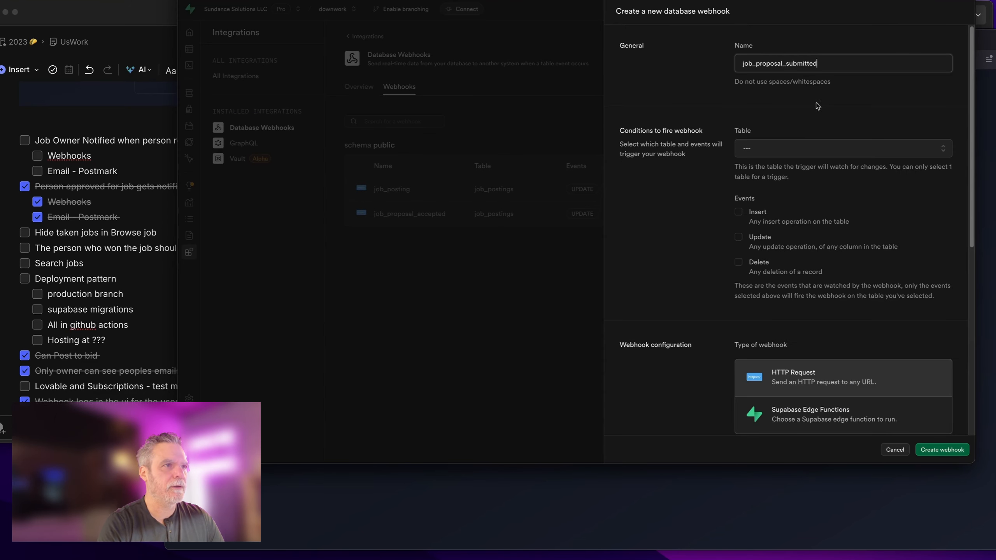
{"action": "left_click", "coordinate": [812, 149]}
{"action": "scroll", "coordinate": [814, 187], "scroll_direction": "down", "scroll_amount": 10}
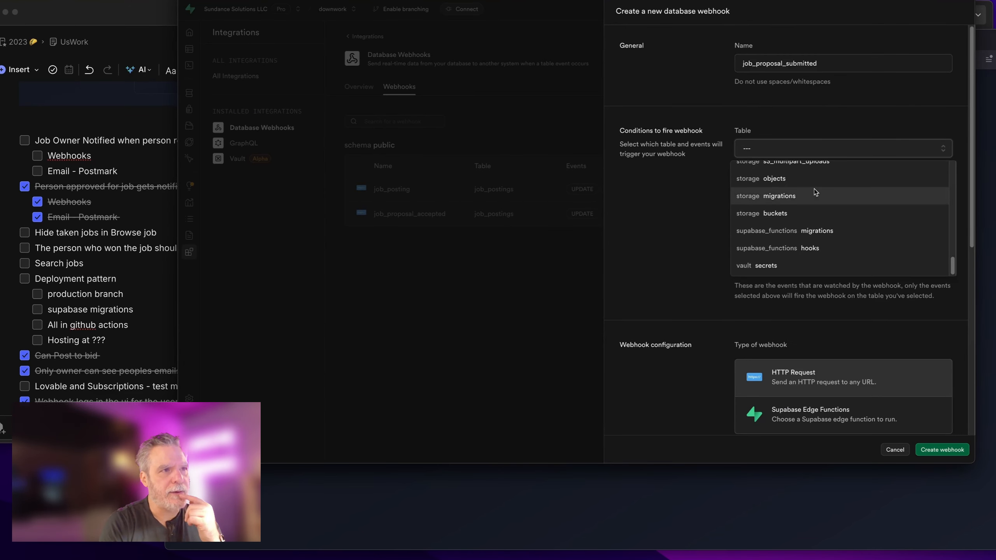
{"action": "scroll", "coordinate": [816, 204], "scroll_direction": "up", "scroll_amount": 8}
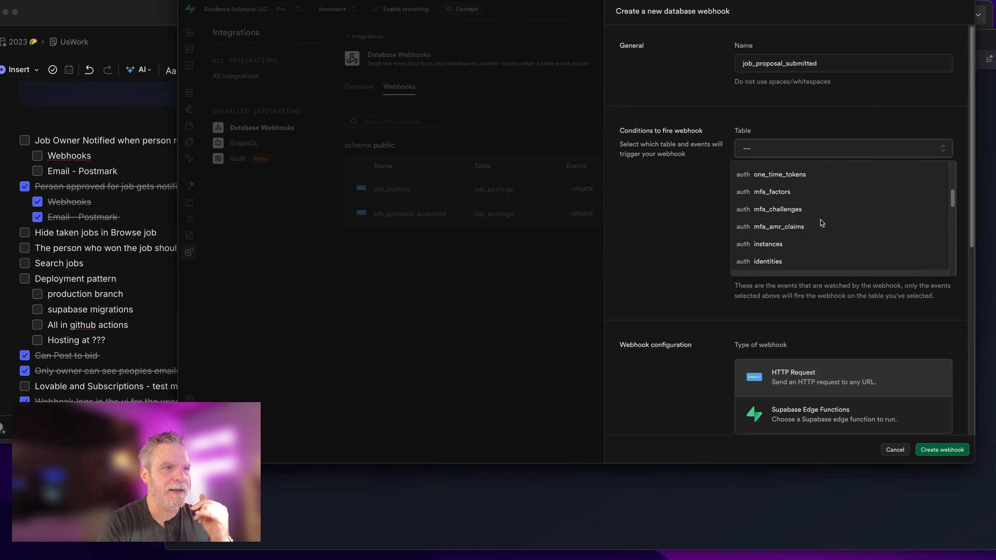
{"action": "scroll", "coordinate": [821, 221], "scroll_direction": "down", "scroll_amount": 5}
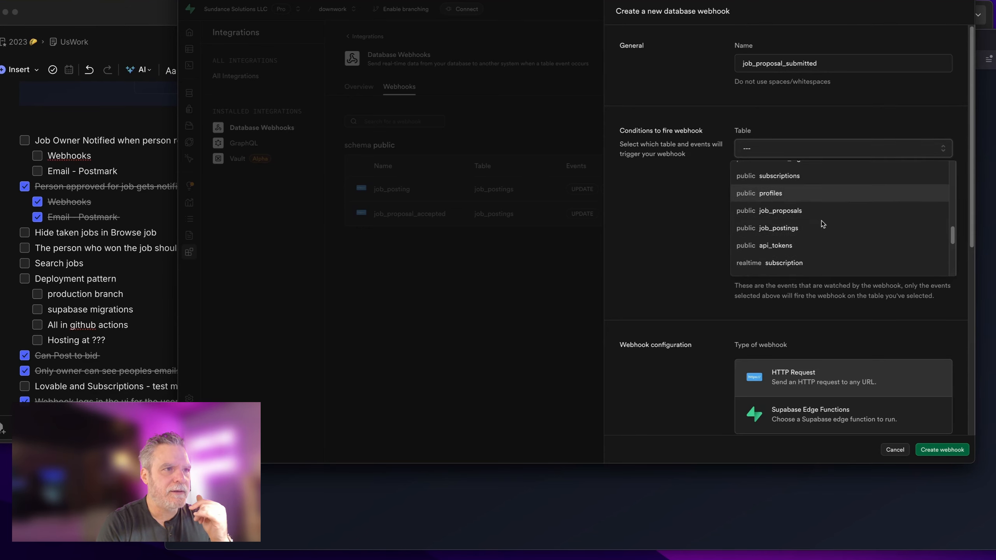
{"action": "left_click", "coordinate": [822, 211]}
{"action": "left_click", "coordinate": [739, 212]}
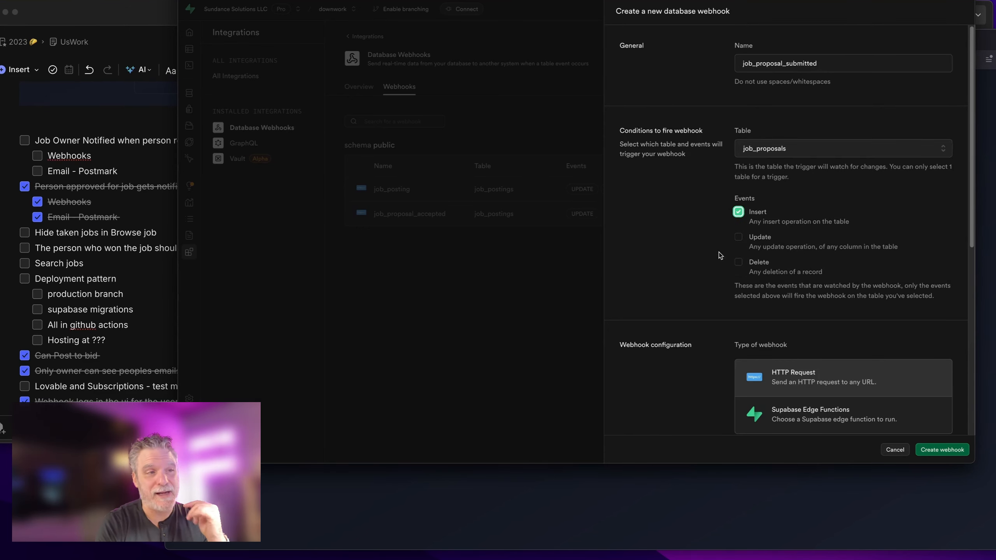
Step: Set the hook's URL to the n8n staging/job_proposal_submitted webhook URL from clipboard history
{"action": "scroll", "coordinate": [740, 263], "scroll_direction": "down", "scroll_amount": 5}
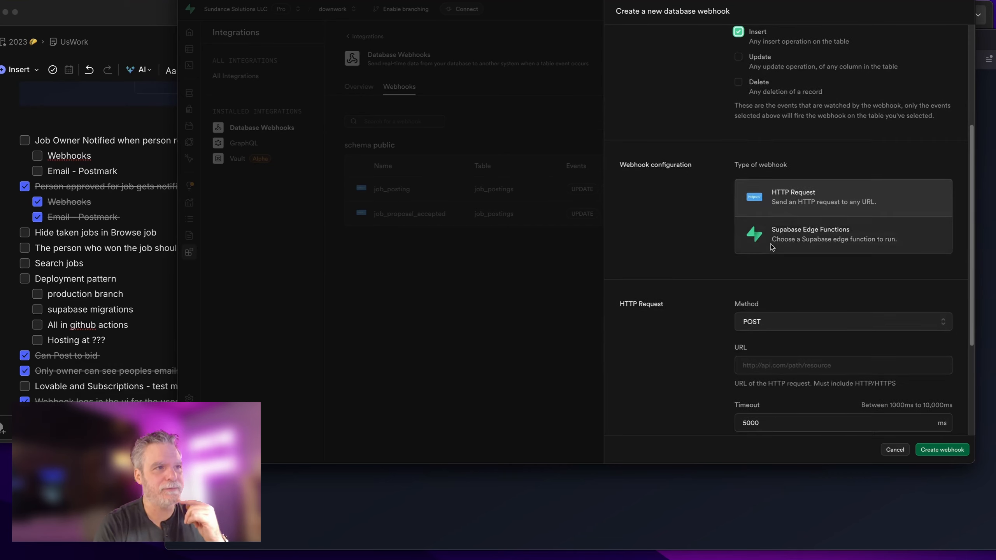
{"action": "left_click", "coordinate": [770, 361]}
{"action": "key", "text": "super+v"}
{"action": "key", "text": "super+z"}
{"action": "key", "text": "super+shift+v"}
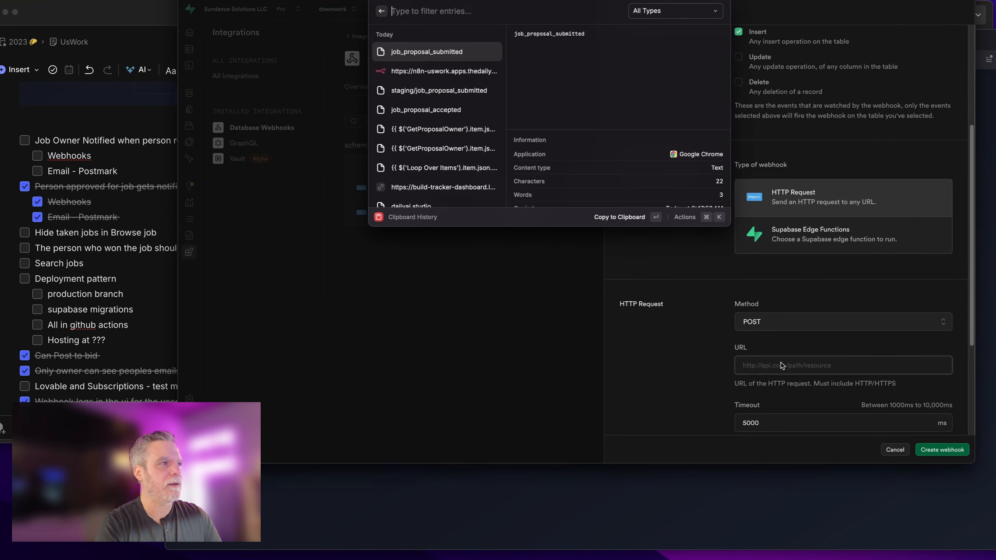
{"action": "key", "text": "Down"}
{"action": "key", "text": "Return"}
{"action": "key", "text": "super+v"}
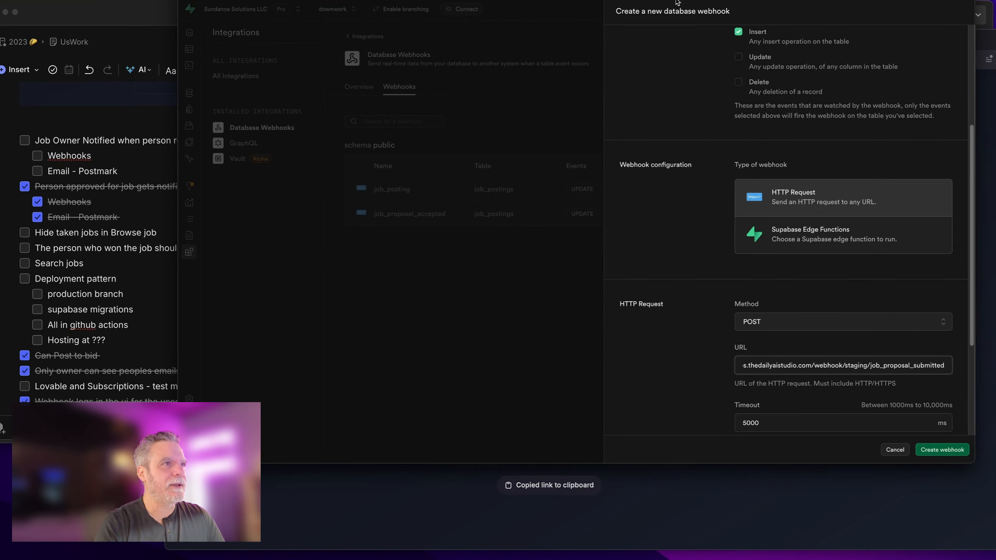
{"action": "scroll", "coordinate": [764, 415], "scroll_direction": "down", "scroll_amount": 4}
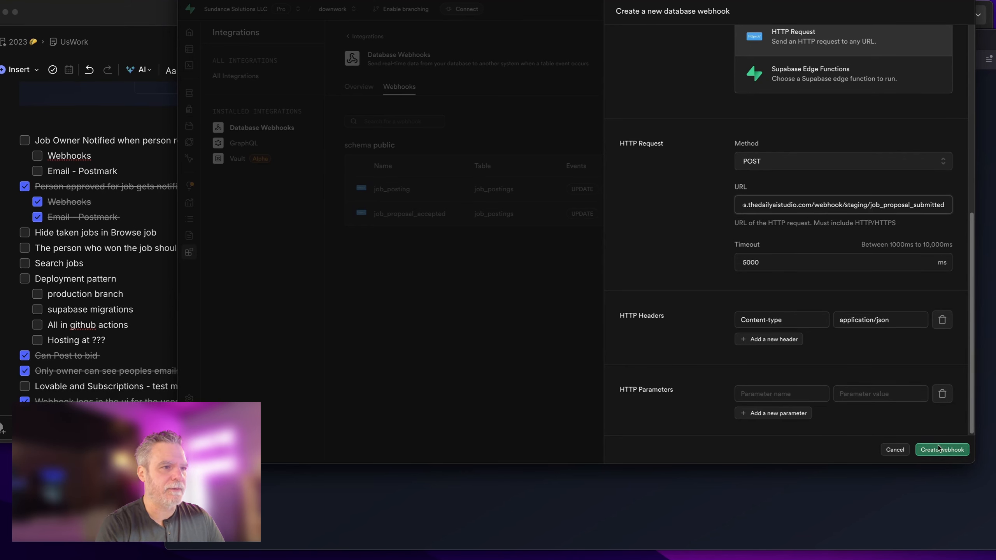
Step: Add an Authorization HTTP parameter holding the bearer token and create the webhook
{"action": "left_click", "coordinate": [745, 395]}
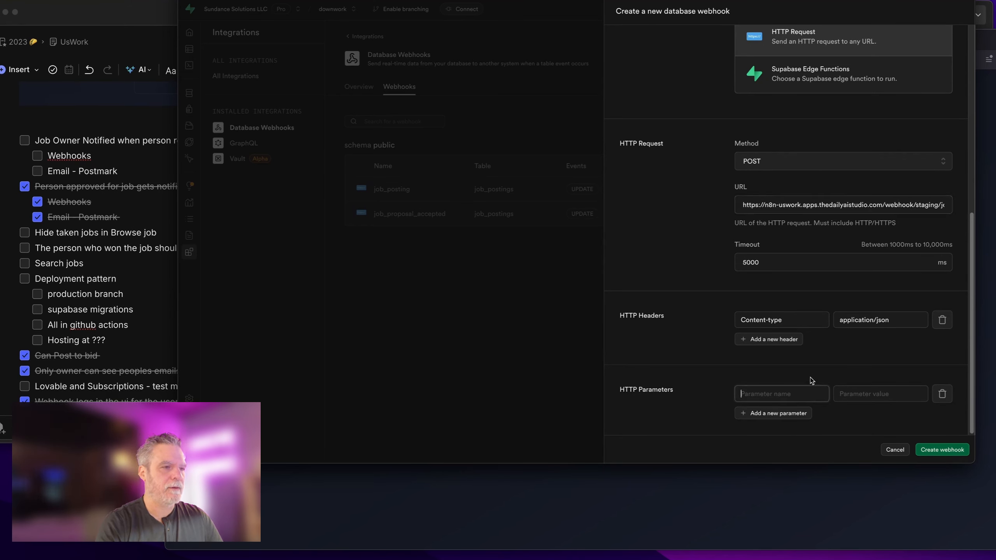
{"action": "type", "text": "Auth"}
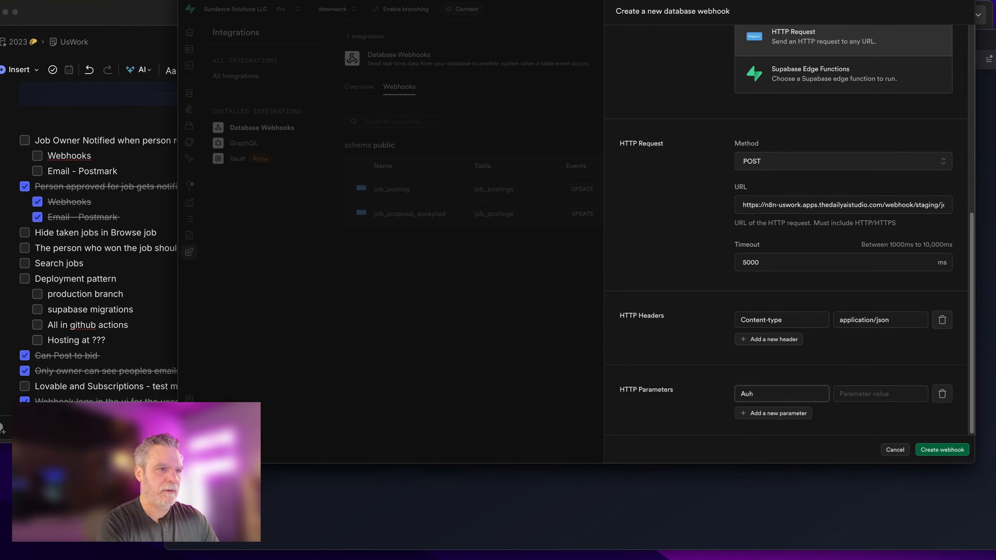
{"action": "type", "text": "orization"}
{"action": "key", "text": "Tab"}
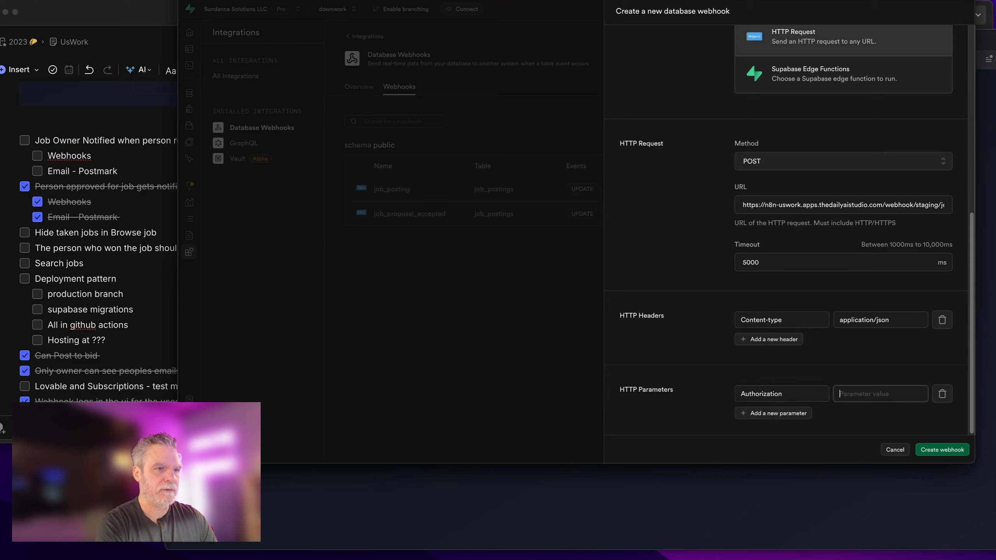
{"action": "type", "text": "Bea"}
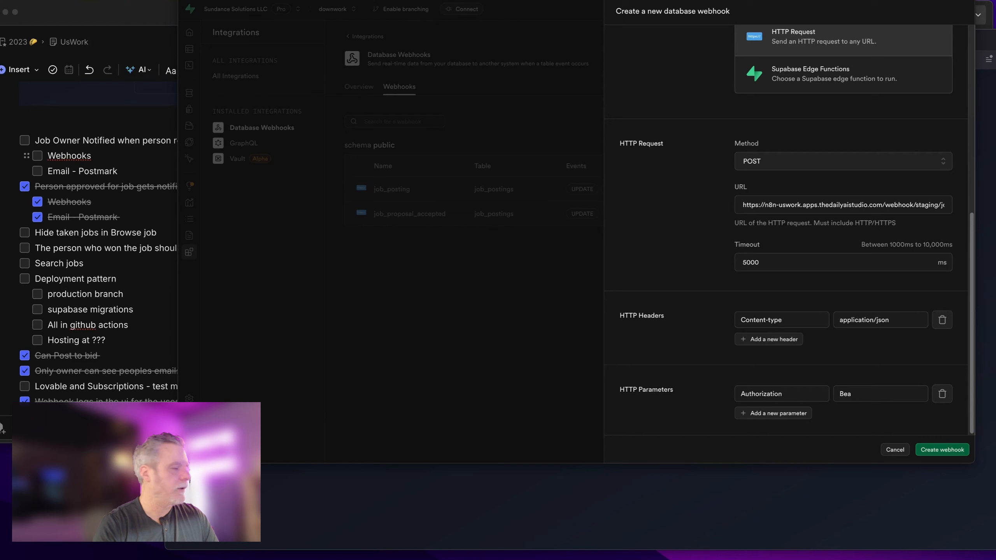
{"action": "double_click", "coordinate": [869, 394]}
{"action": "key", "text": "super+v"}
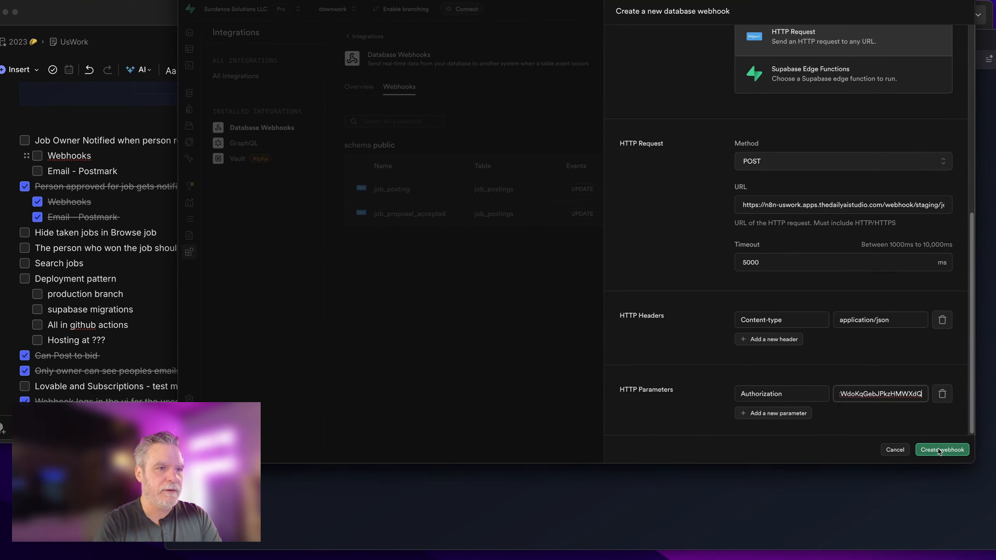
{"action": "left_click", "coordinate": [940, 450]}
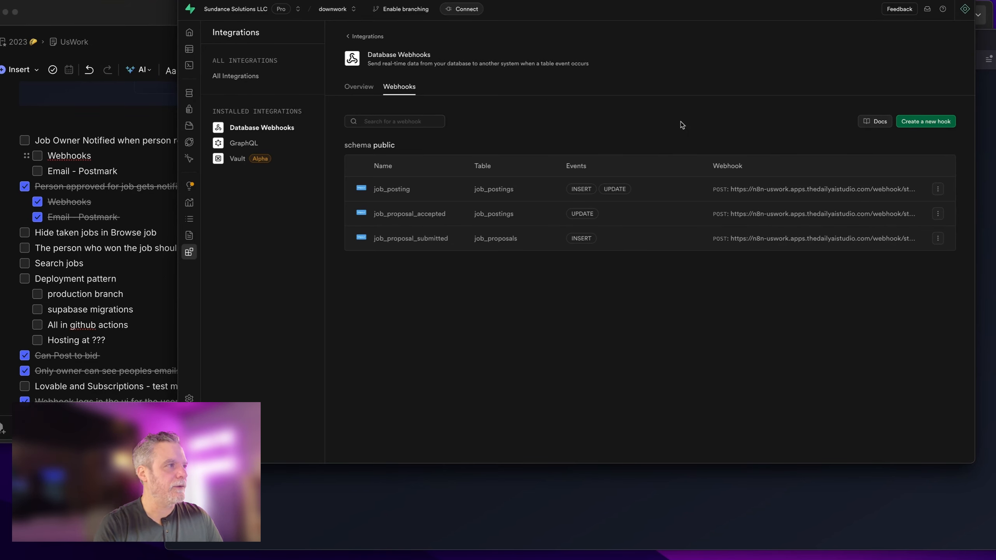
Step: Open the Post Job Reply request in Postman
{"action": "key", "text": "ctrl+Tab"}
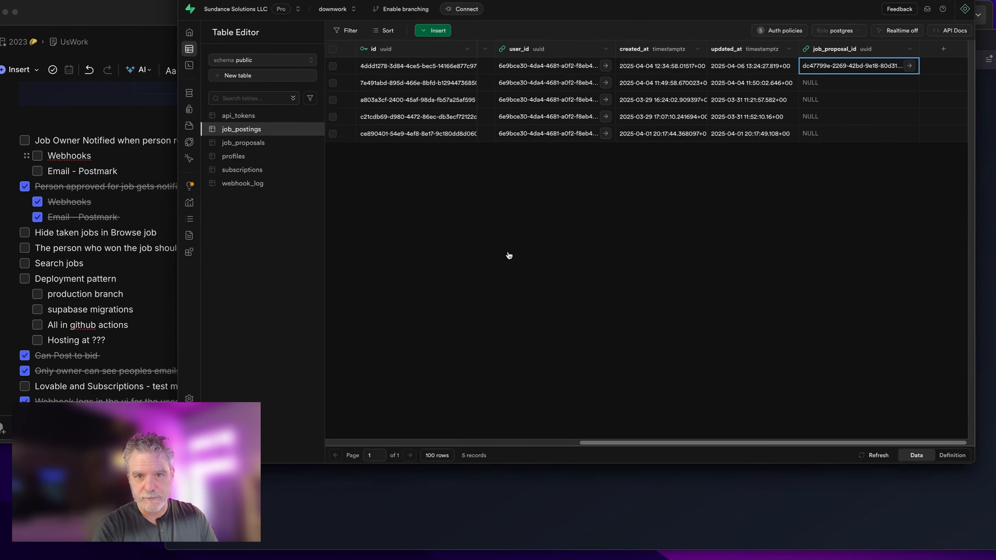
{"action": "key", "text": "super+Tab"}
{"action": "left_click", "coordinate": [362, 344]}
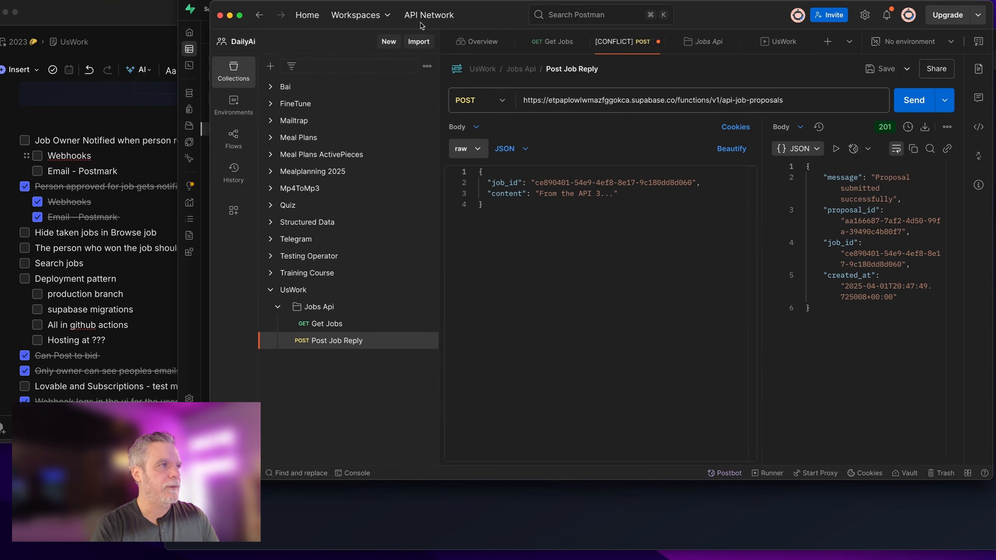
Step: Copy the id of the second job_postings row in Supabase
{"action": "key", "text": "super+Tab"}
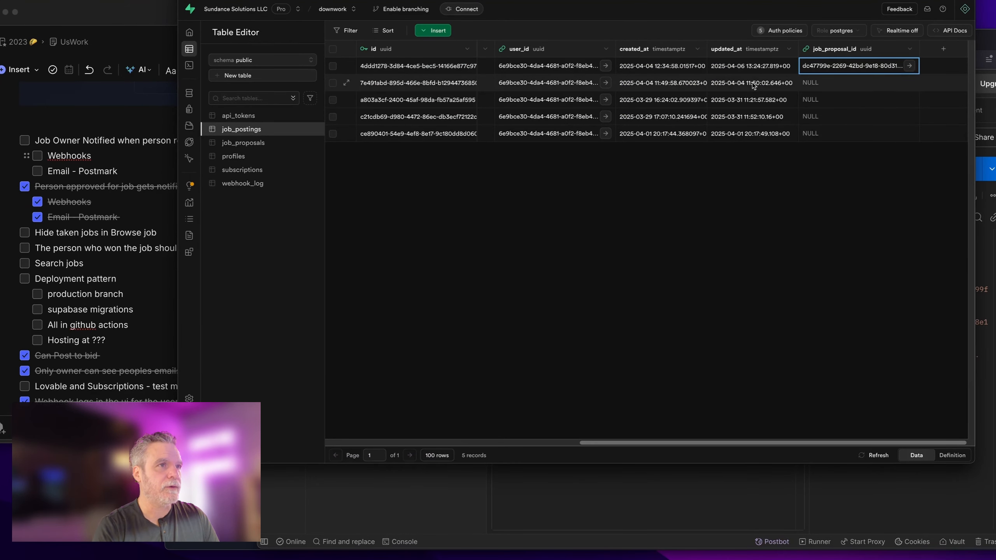
{"action": "key", "text": "Left"}
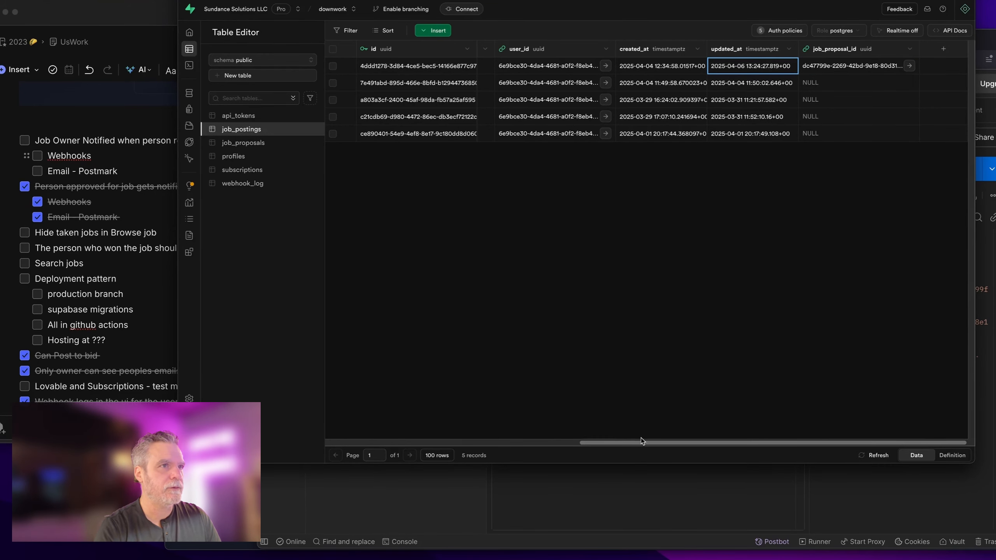
{"action": "left_click_drag", "start_coordinate": [570, 442], "coordinate": [338, 350]}
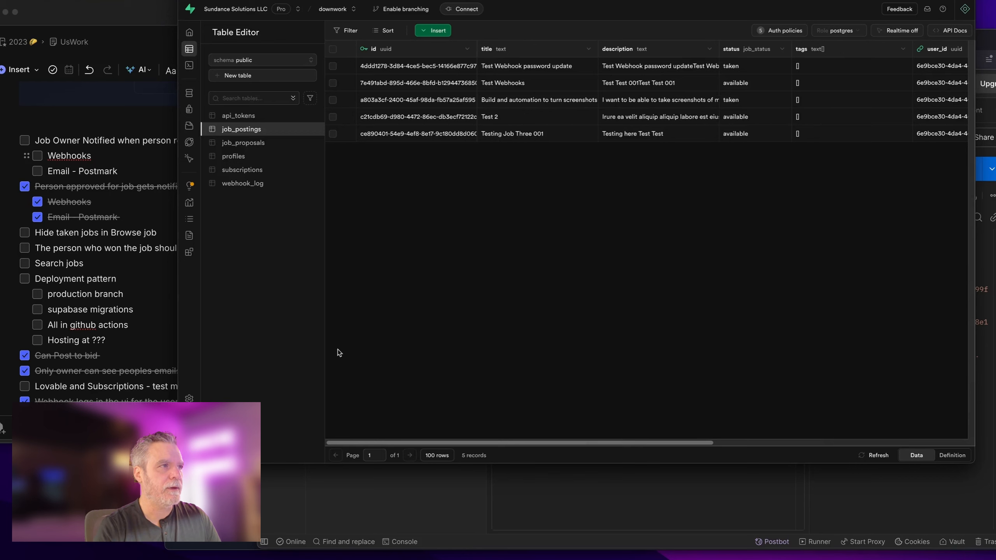
{"action": "right_click", "coordinate": [430, 75]}
{"action": "left_click", "coordinate": [460, 85]}
{"action": "key", "text": "super+Tab"}
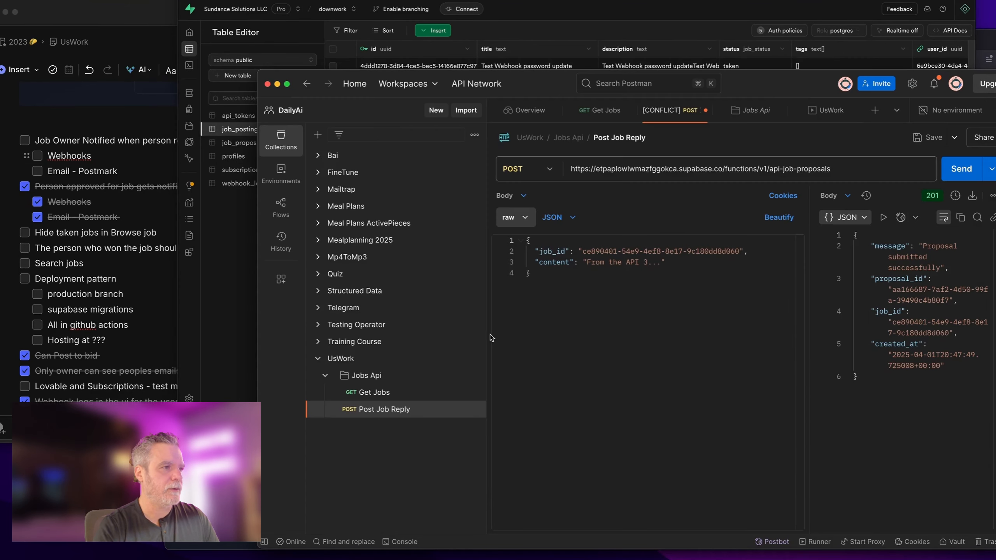
{"action": "left_click_drag", "start_coordinate": [583, 254], "coordinate": [738, 252]}
{"action": "key", "text": "super+v"}
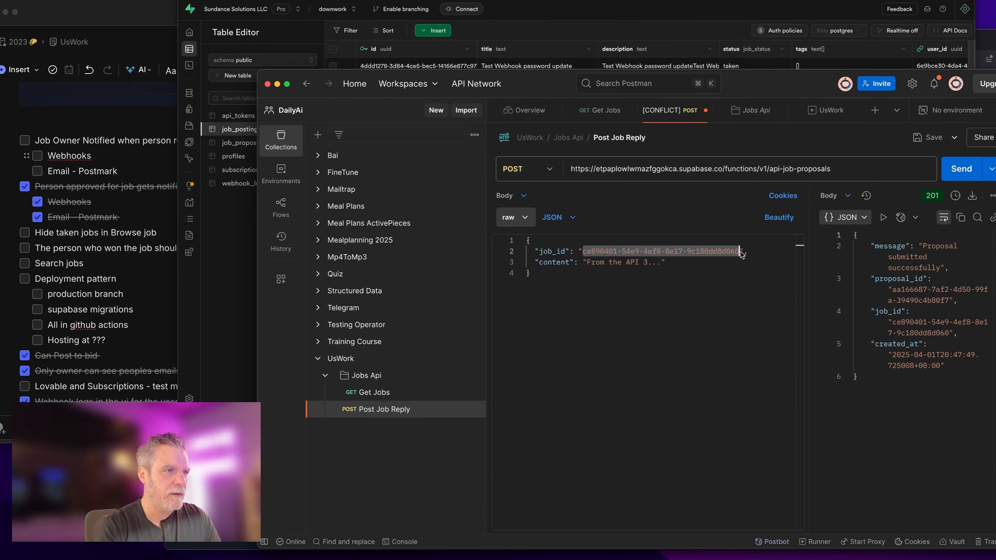
{"action": "left_click", "coordinate": [972, 171]}
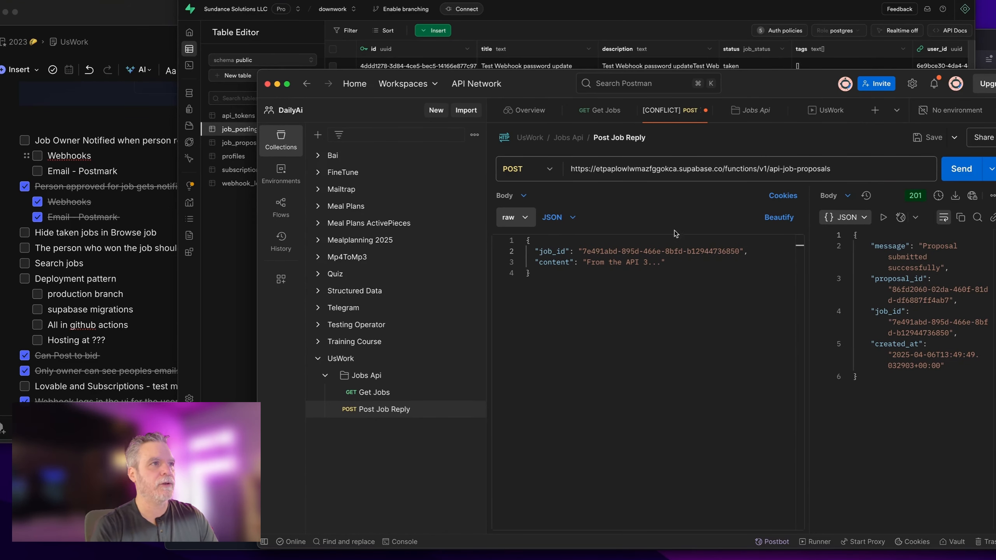
{"action": "left_click", "coordinate": [652, 24]}
{"action": "left_click", "coordinate": [623, 1]}
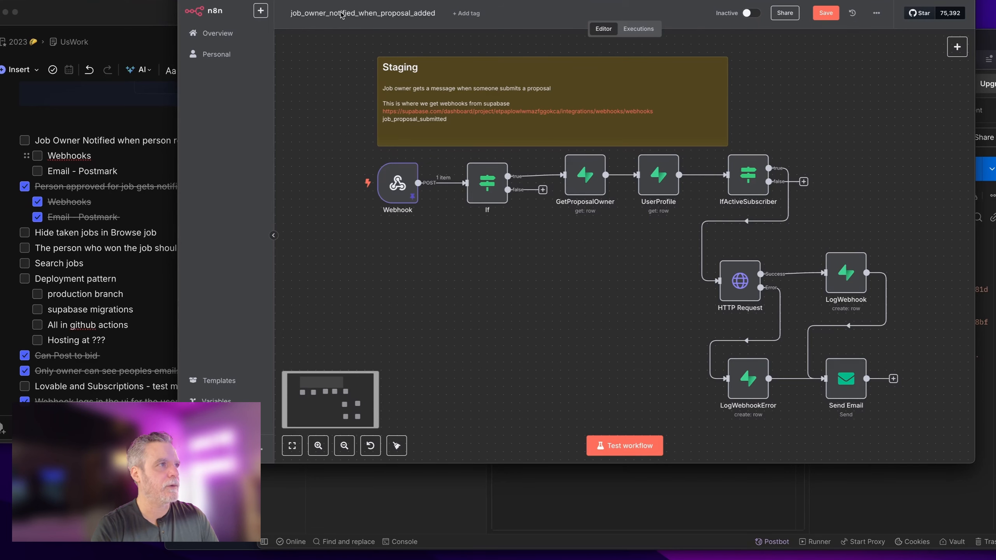
Step: Activate the workflow, then resend the Post Job Reply request in Postman
{"action": "left_click", "coordinate": [751, 13]}
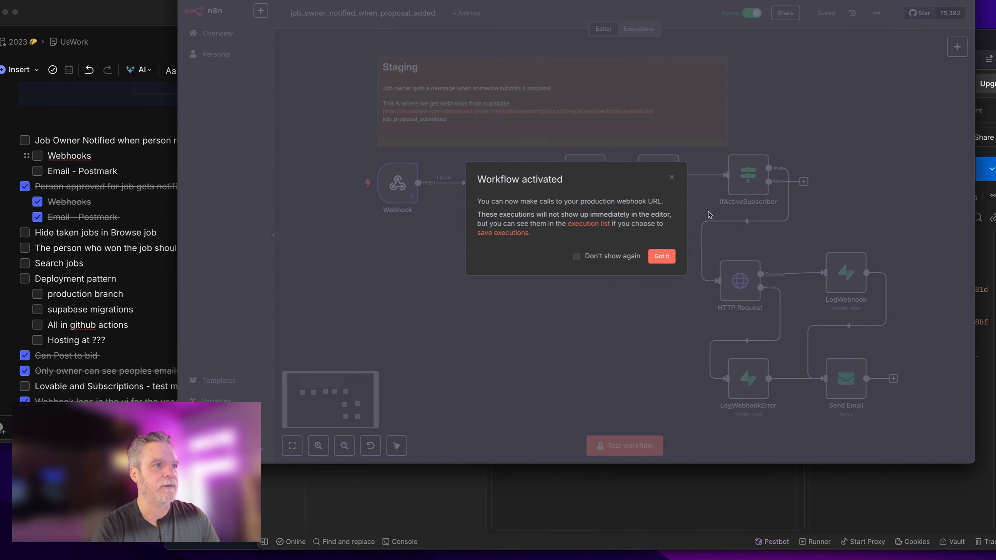
{"action": "left_click", "coordinate": [662, 256]}
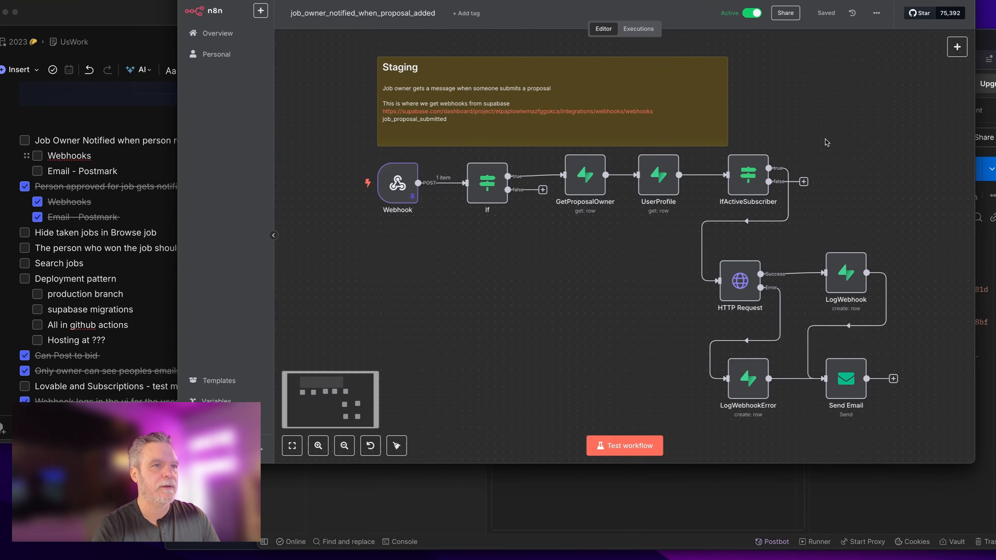
{"action": "left_click", "coordinate": [987, 243]}
{"action": "left_click", "coordinate": [956, 178]}
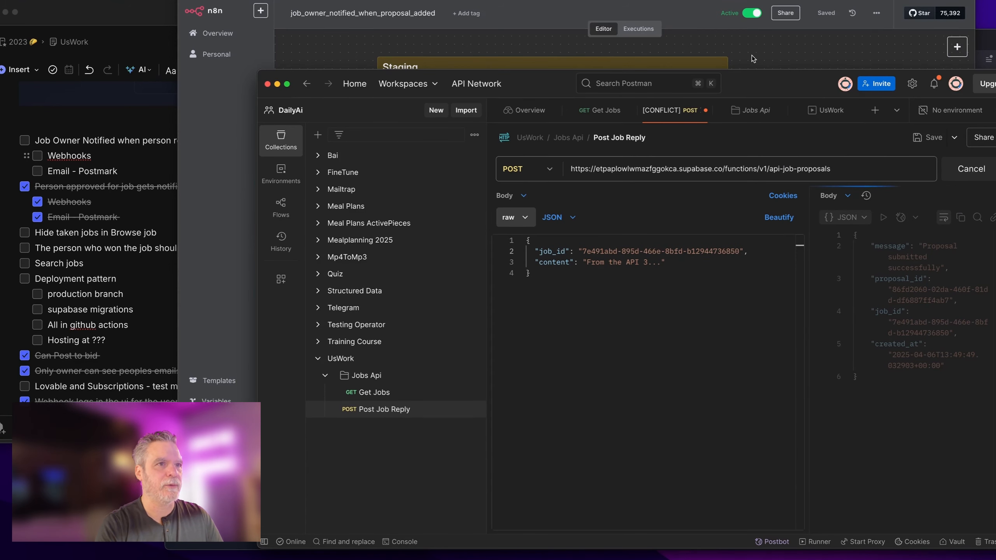
{"action": "left_click", "coordinate": [952, 177]}
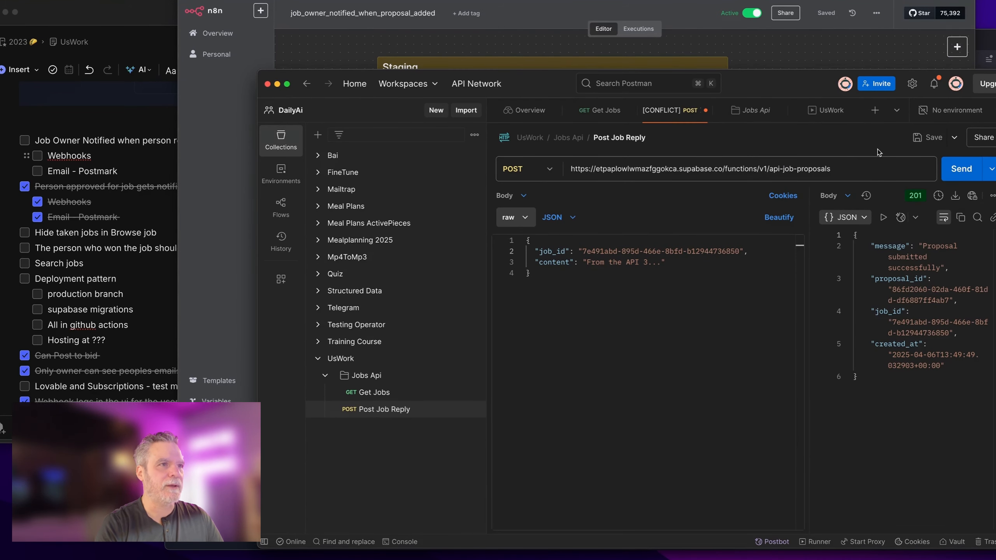
Step: Post another test proposal from Postman (201, created 13:50:27) and return to the n8n canvas
{"action": "left_click", "coordinate": [763, 49]}
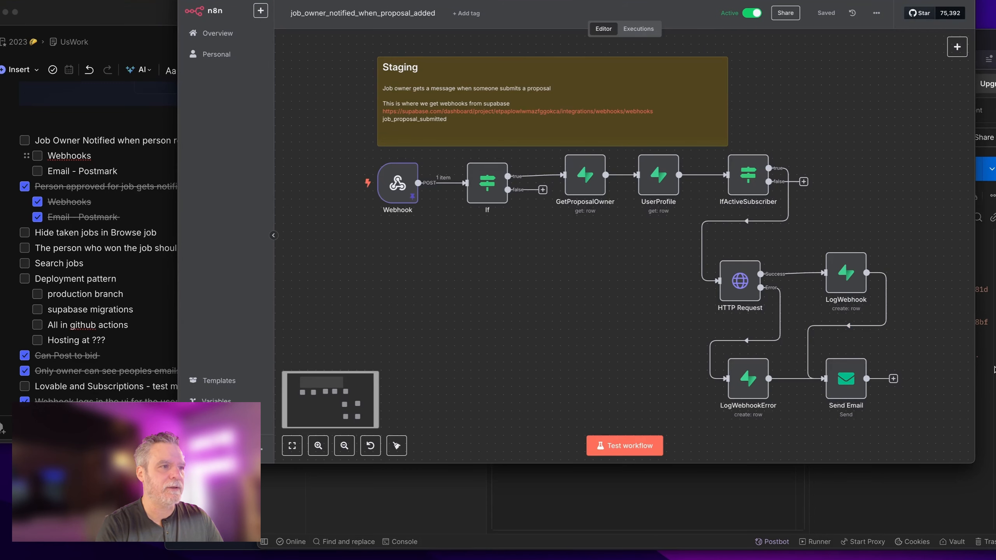
{"action": "left_click", "coordinate": [824, 499]}
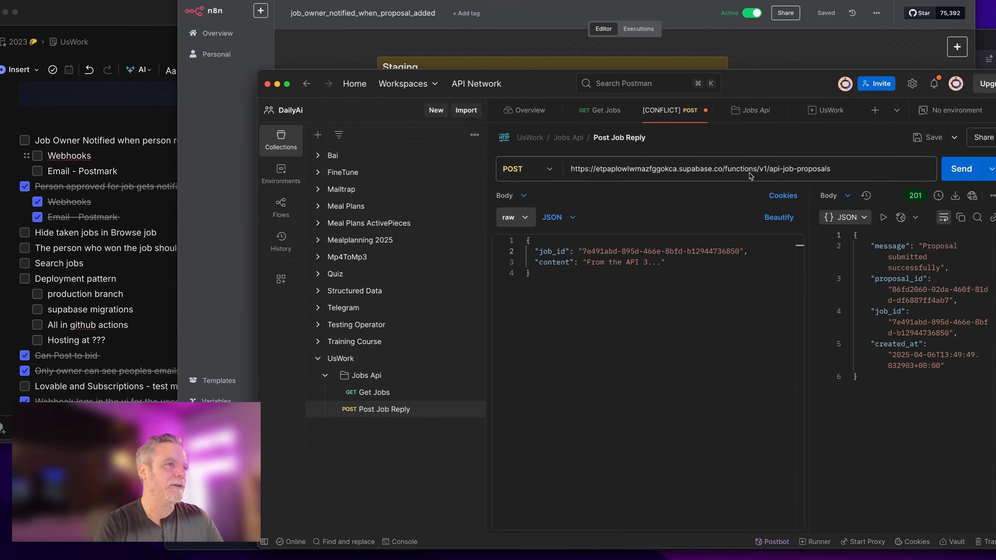
{"action": "left_click", "coordinate": [945, 170]}
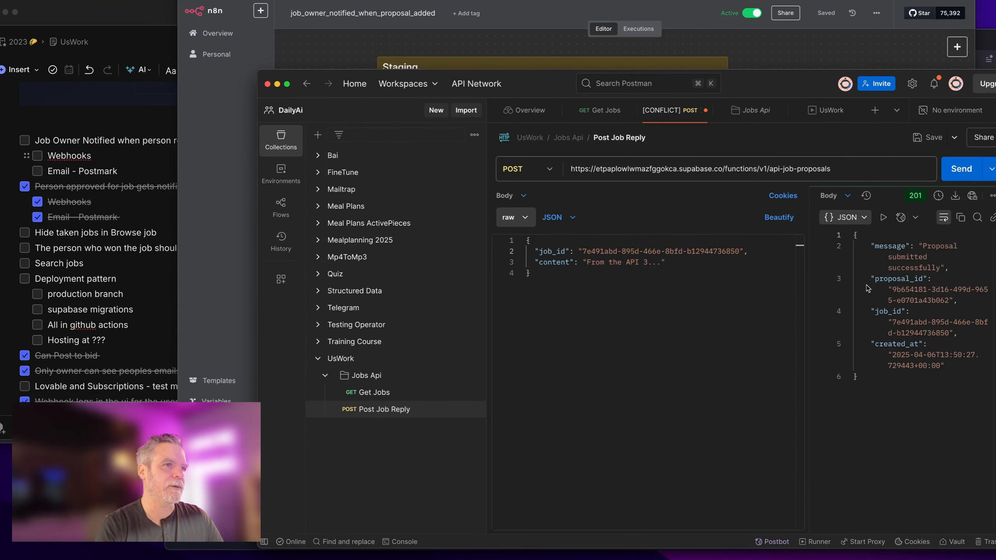
{"action": "left_click", "coordinate": [770, 51]}
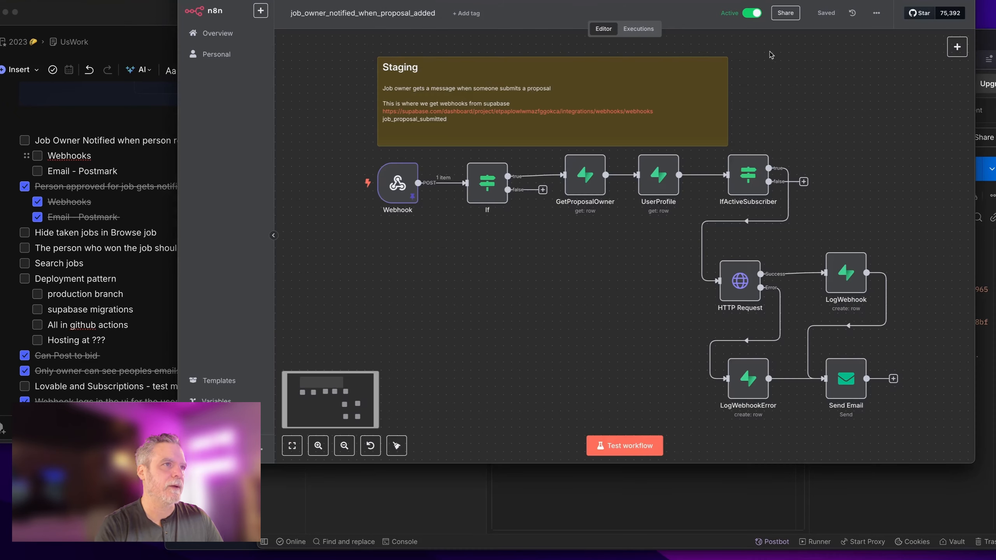
Step: Copy execution #51 (6 Apr, 09:50:28) to the editor and inspect the Webhook's job_proposals INSERT payload
{"action": "left_click", "coordinate": [640, 29]}
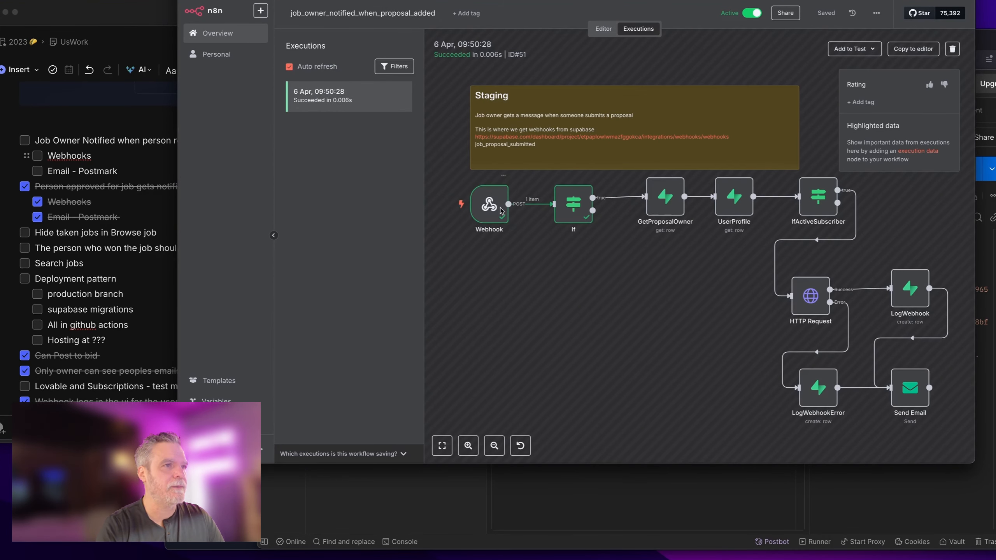
{"action": "left_click", "coordinate": [914, 49]}
{"action": "left_click", "coordinate": [656, 266]}
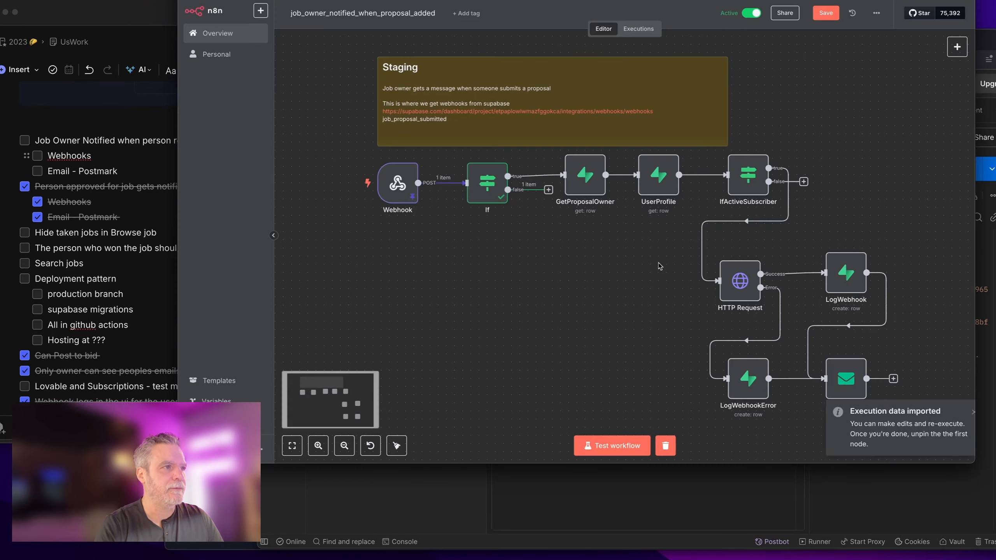
{"action": "double_click", "coordinate": [397, 183]}
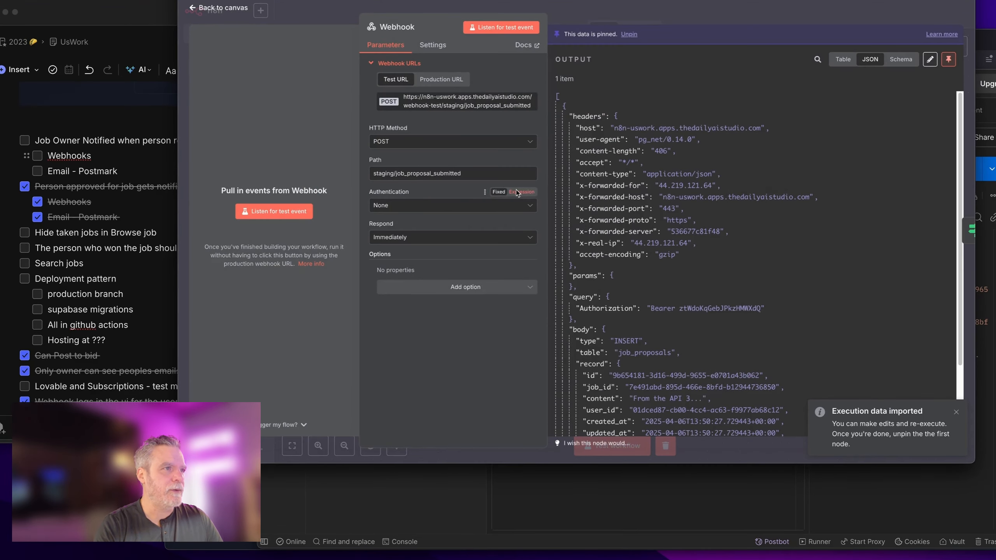
{"action": "scroll", "coordinate": [627, 235], "scroll_direction": "down", "scroll_amount": 5}
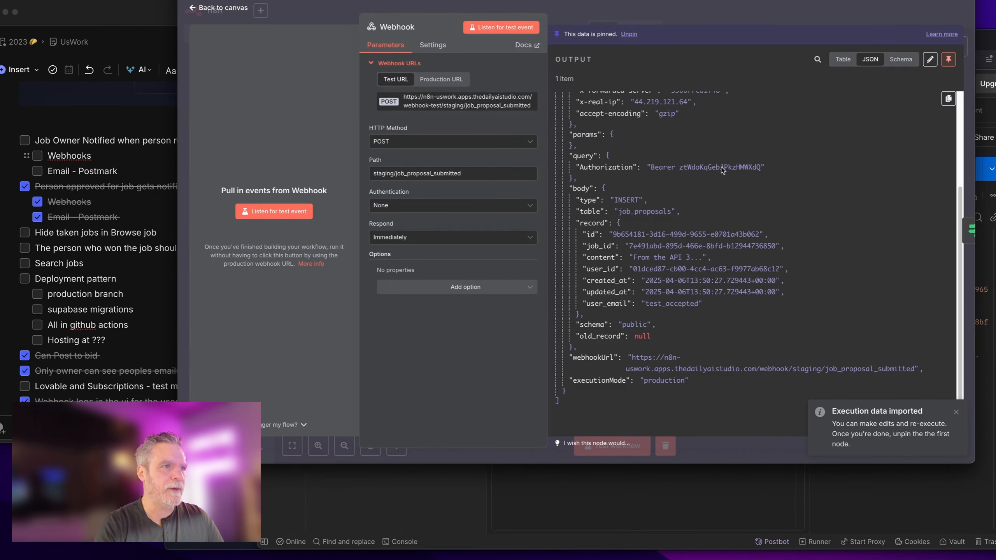
{"action": "left_click", "coordinate": [751, 25]}
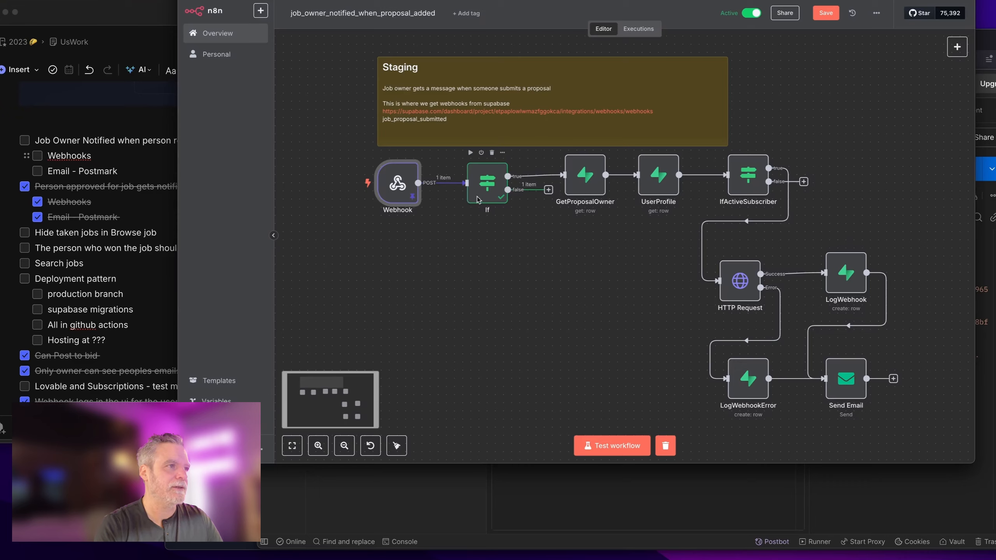
Step: Review the If node's conditions, then delete it so Webhook connects directly to GetProposalOwner
{"action": "left_click_drag", "start_coordinate": [478, 200], "coordinate": [463, 201]}
{"action": "double_click", "coordinate": [463, 199]}
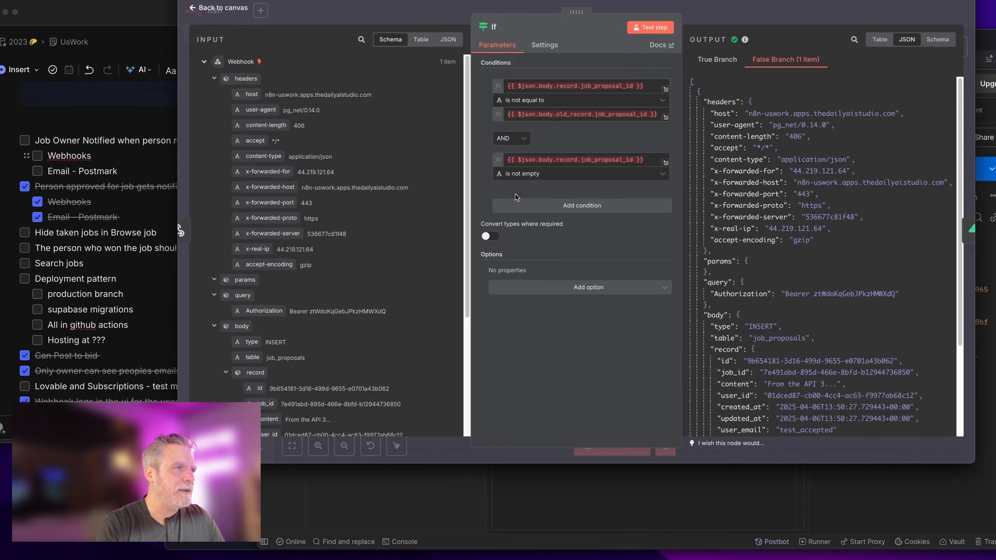
{"action": "left_click", "coordinate": [448, 50]}
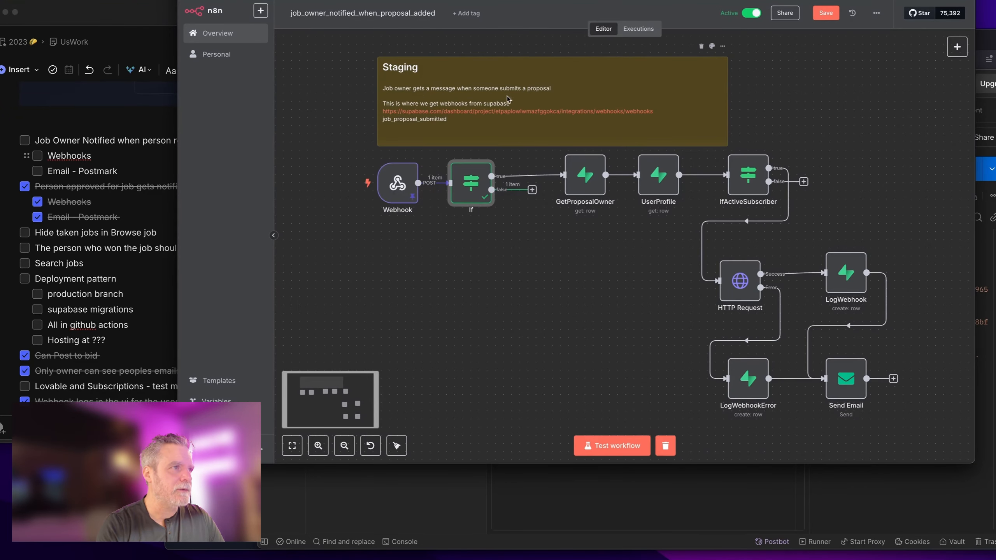
{"action": "double_click", "coordinate": [468, 191]}
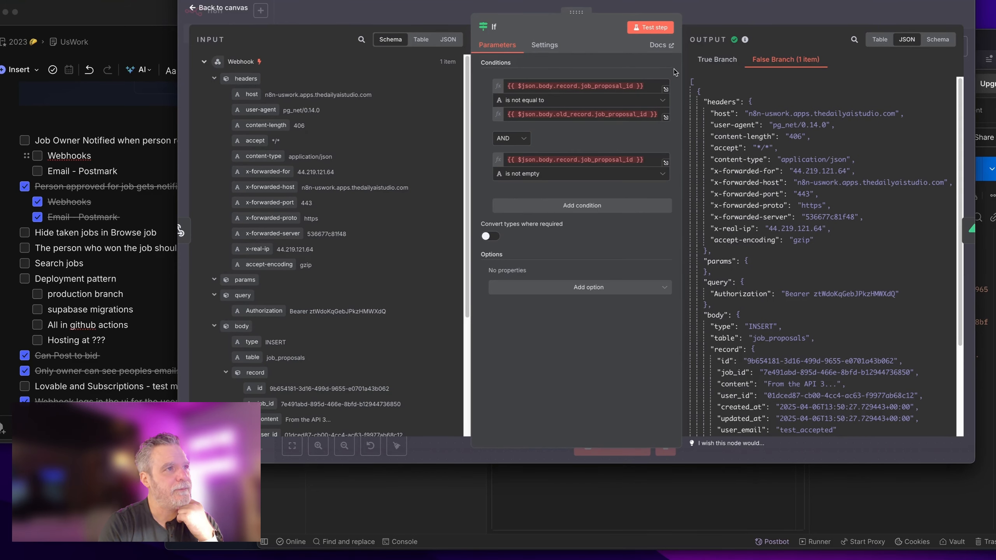
{"action": "left_click", "coordinate": [731, 17]}
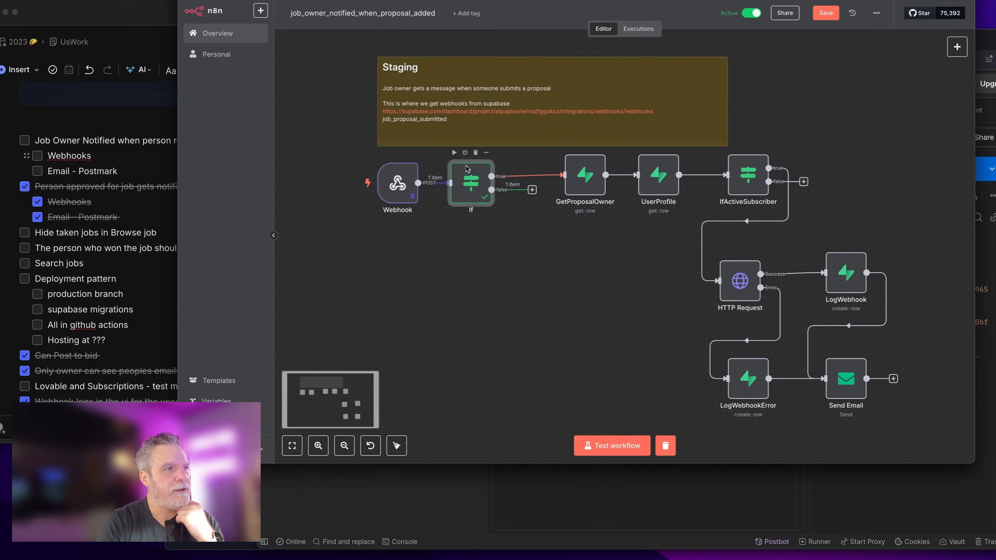
{"action": "left_click", "coordinate": [477, 153]}
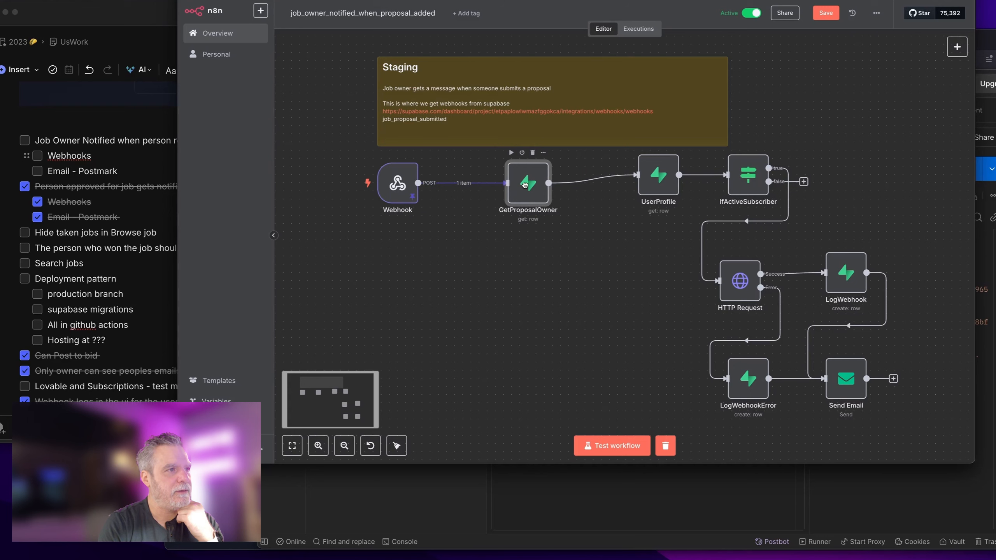
Step: Rename the GetProposalOwner node to GetJobPostingOwner
{"action": "double_click", "coordinate": [527, 188]}
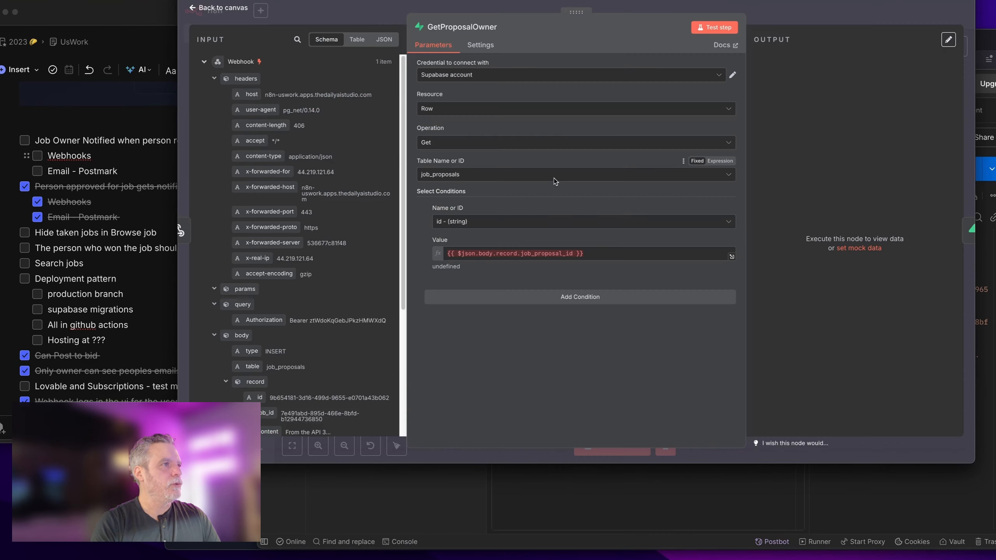
{"action": "left_click", "coordinate": [451, 27]}
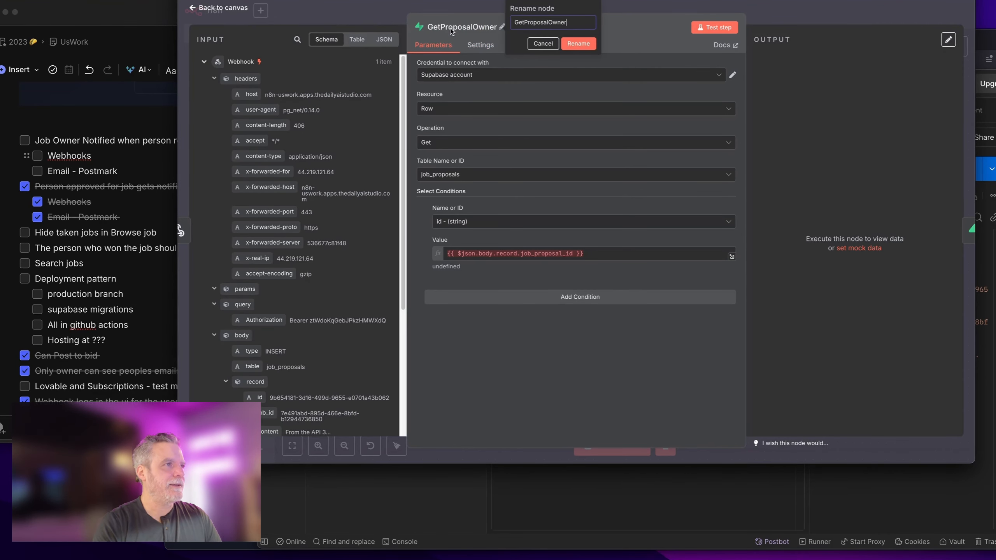
{"action": "type", "text": "GetJobPosting"}
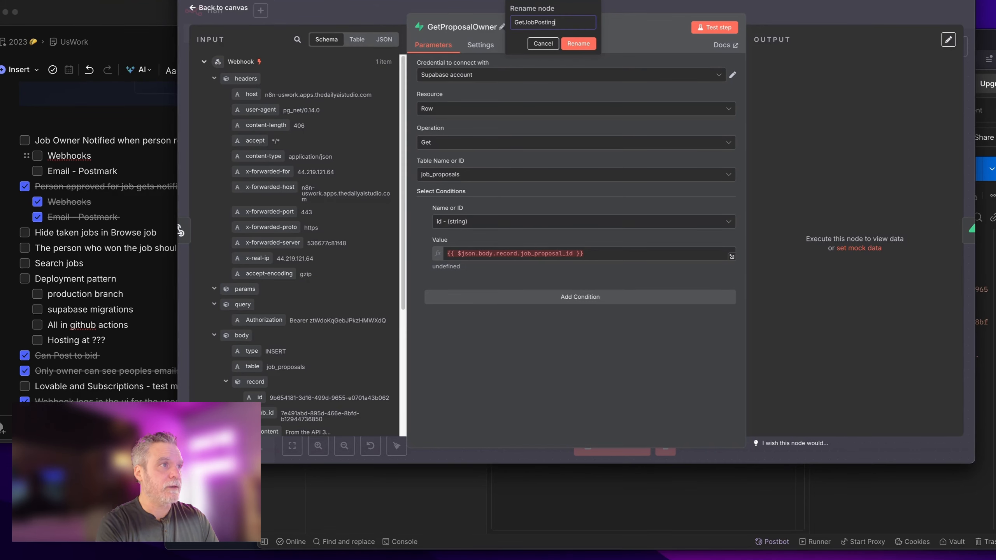
{"action": "left_click", "coordinate": [578, 43]}
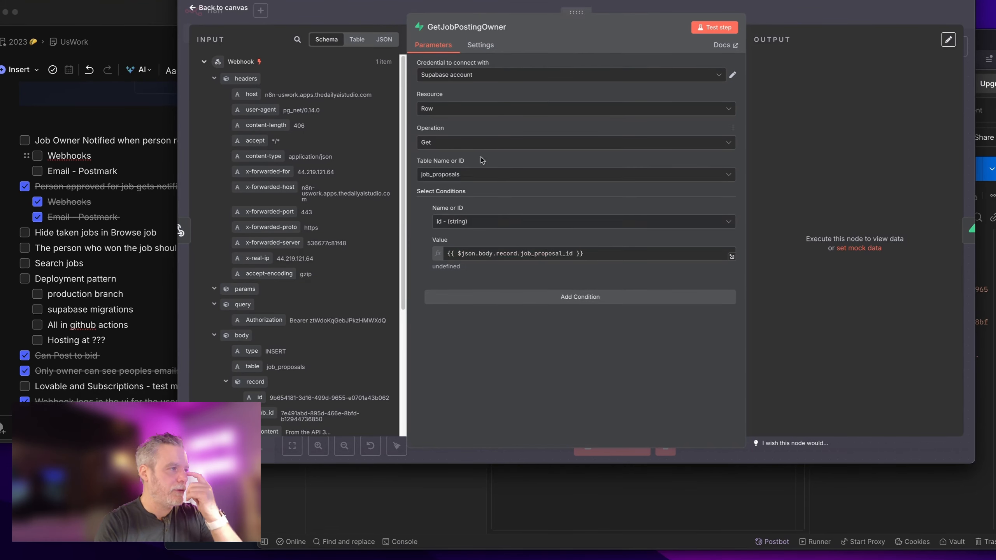
{"action": "scroll", "coordinate": [240, 265], "scroll_direction": "down", "scroll_amount": 5}
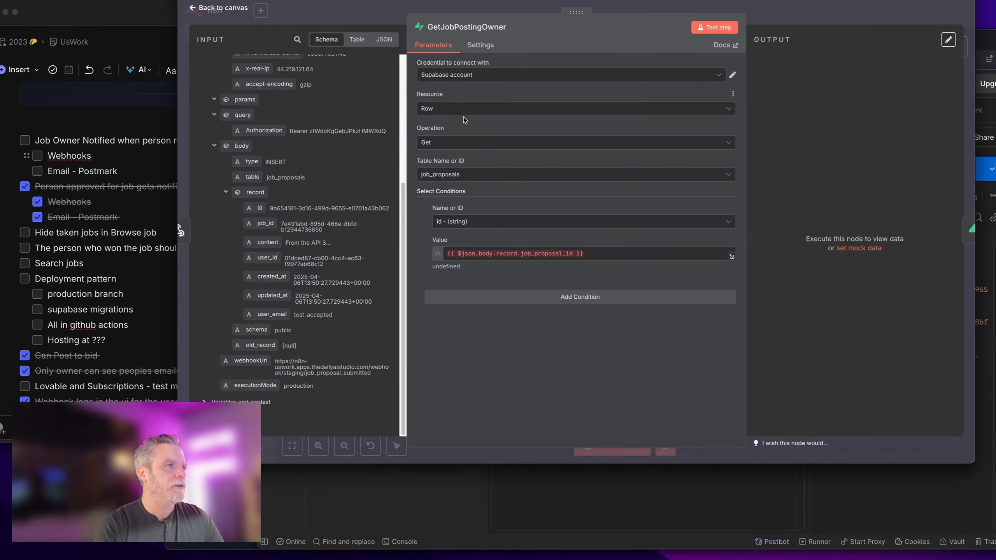
Step: Query the job_postings table by the record's job_id and test it, returning the 'Test Webhooks' posting
{"action": "left_click", "coordinate": [473, 176]}
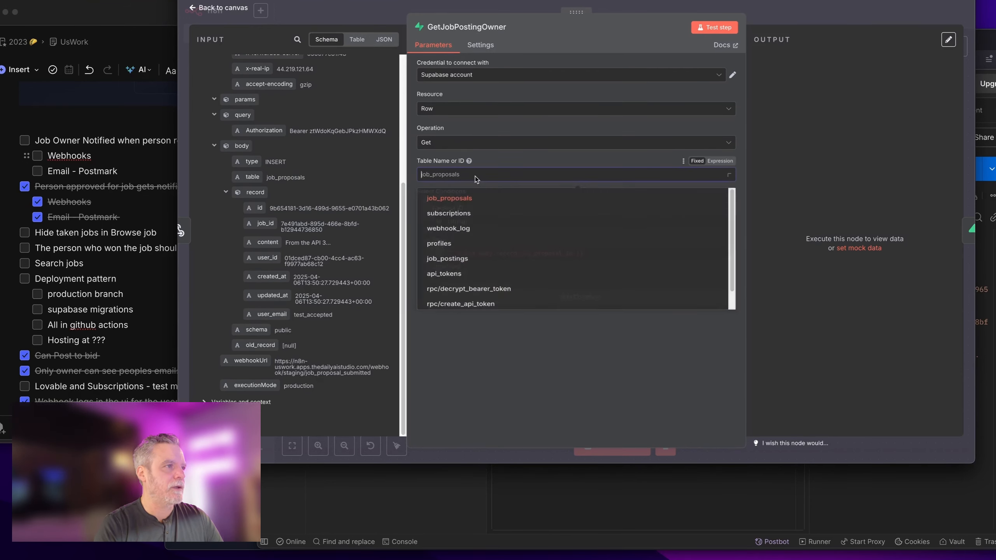
{"action": "left_click", "coordinate": [470, 265]}
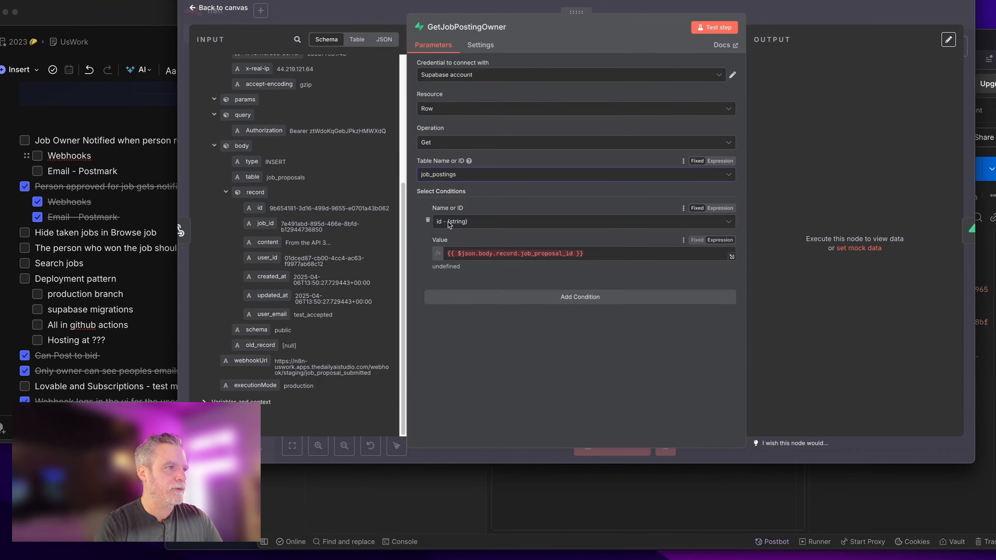
{"action": "left_click_drag", "start_coordinate": [633, 257], "coordinate": [350, 252]}
{"action": "key", "text": "BackSpace"}
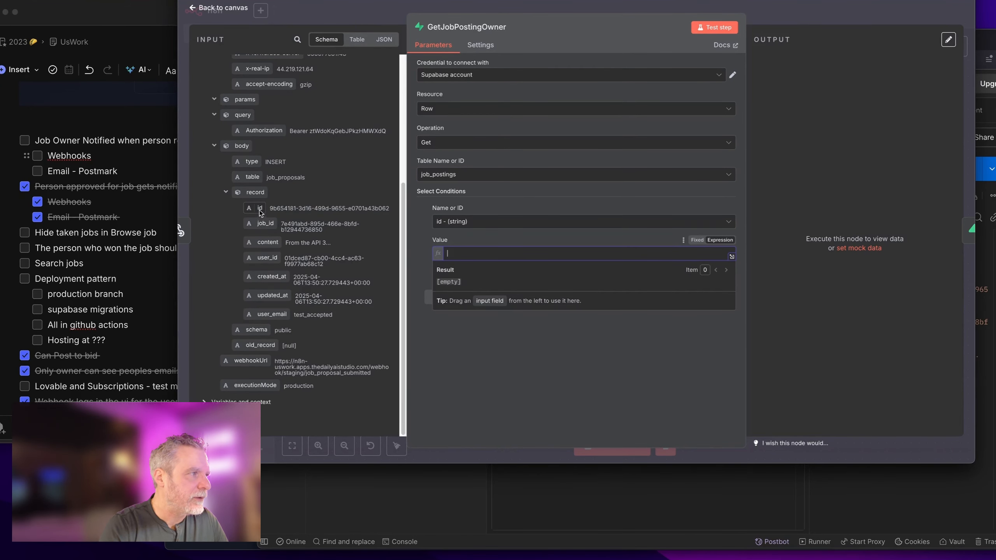
{"action": "left_click_drag", "start_coordinate": [265, 224], "coordinate": [476, 253]}
{"action": "left_click", "coordinate": [715, 27]}
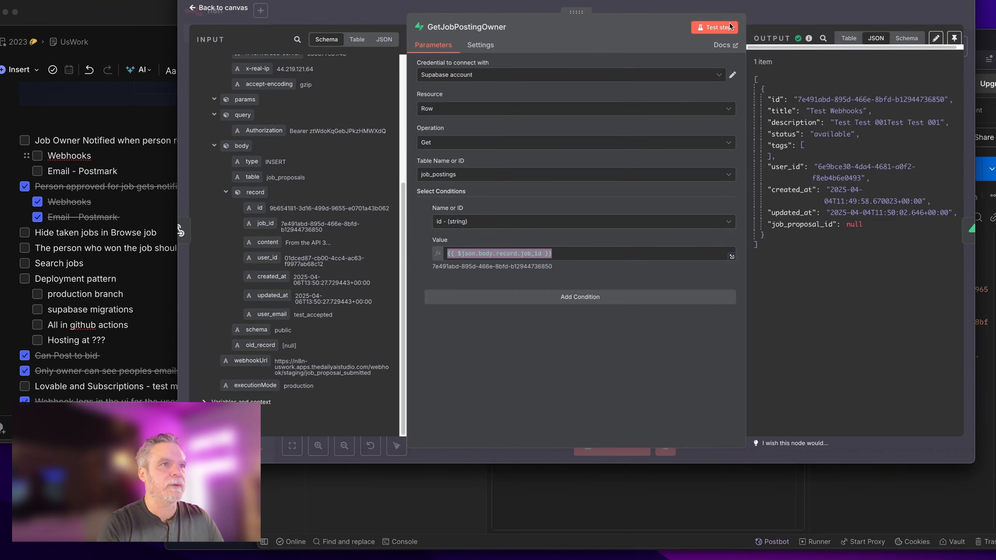
{"action": "left_click", "coordinate": [797, 12]}
{"action": "left_click_drag", "start_coordinate": [653, 193], "coordinate": [592, 201]}
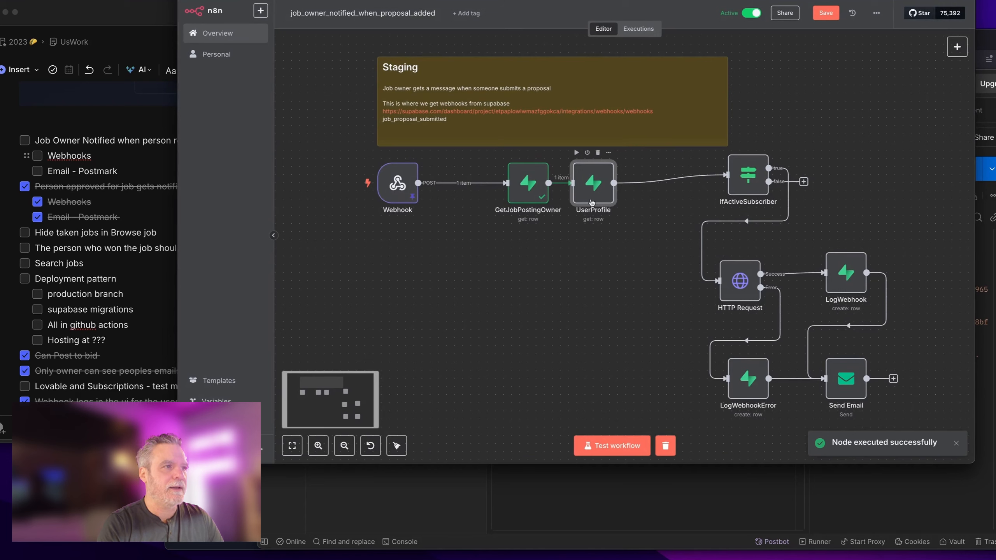
Step: Delete the IfActiveSubscriber node and move UserProfile next to GetJobPostingOwner
{"action": "left_click_drag", "start_coordinate": [527, 196], "coordinate": [486, 194]}
{"action": "left_click_drag", "start_coordinate": [749, 181], "coordinate": [668, 189]}
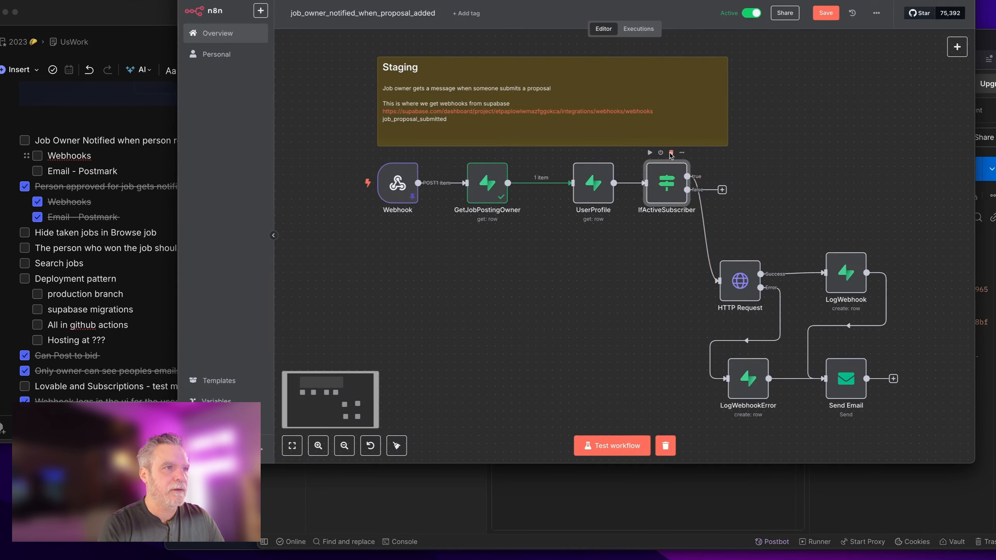
{"action": "left_click_drag", "start_coordinate": [673, 166], "coordinate": [608, 295]}
{"action": "key", "text": "Delete"}
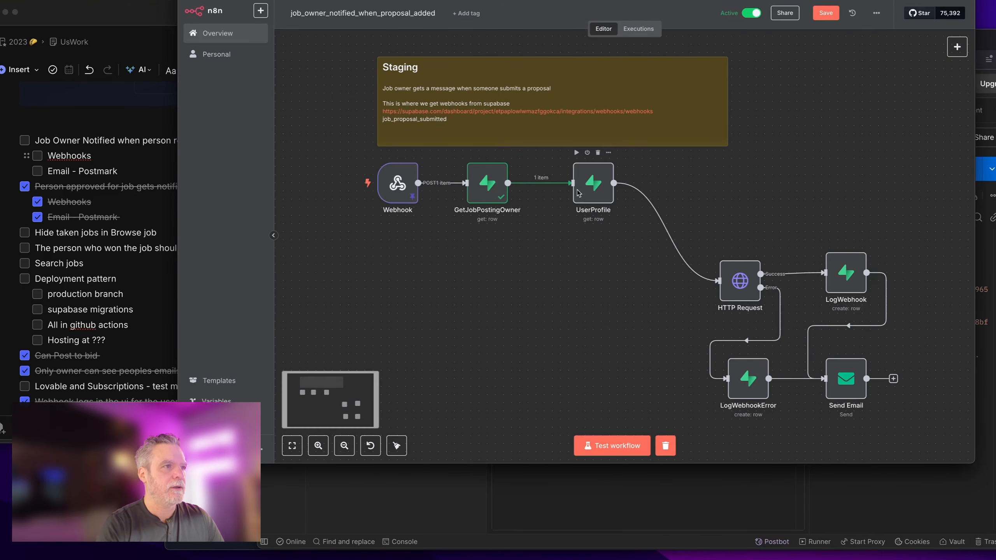
{"action": "mouse_move", "coordinate": [579, 194]}
{"action": "left_mouse_down"}
{"action": "mouse_move", "coordinate": [537, 190]}
{"action": "mouse_move", "coordinate": [567, 198]}
{"action": "left_mouse_up"}
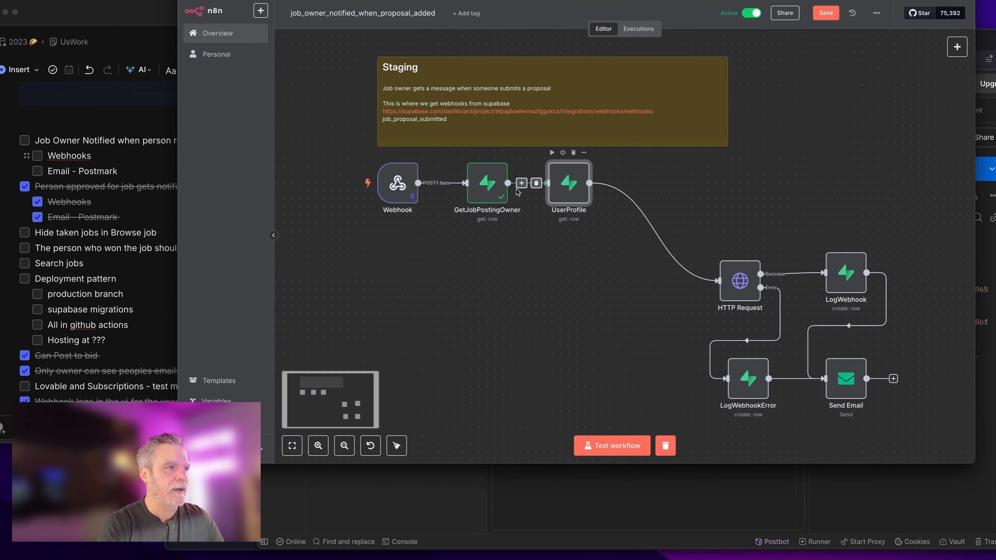
Step: Rename the job_postings lookup node to GetJobPosting
{"action": "double_click", "coordinate": [479, 198]}
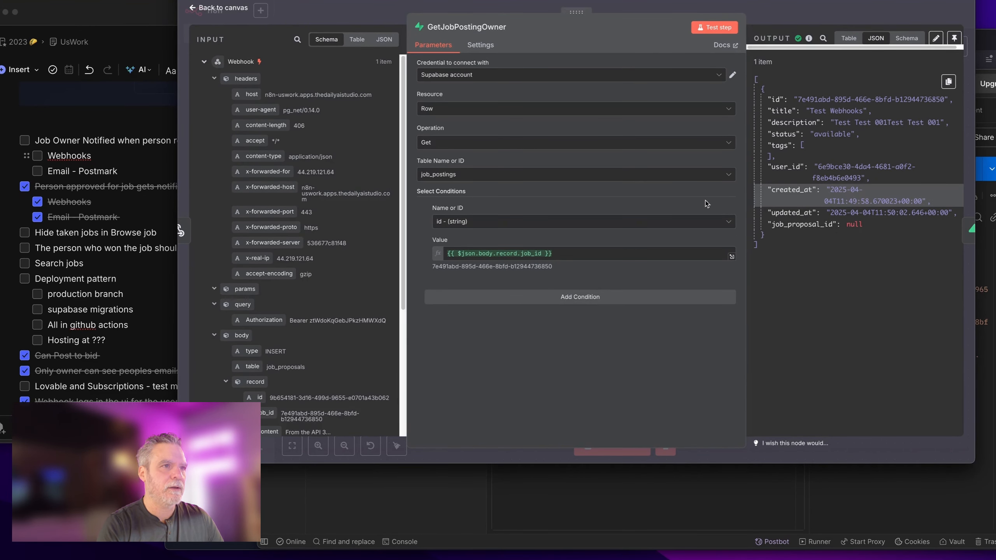
{"action": "left_click", "coordinate": [508, 27]}
{"action": "double_click", "coordinate": [577, 28]}
{"action": "key", "text": "ctrl+c"}
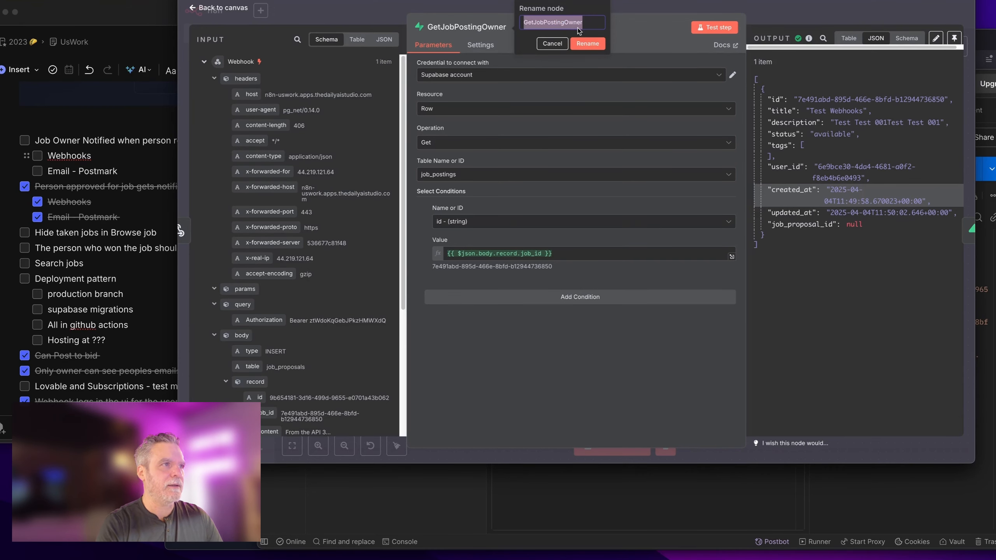
{"action": "key", "text": "BackSpace"}
{"action": "type", "text": "GetJob"}
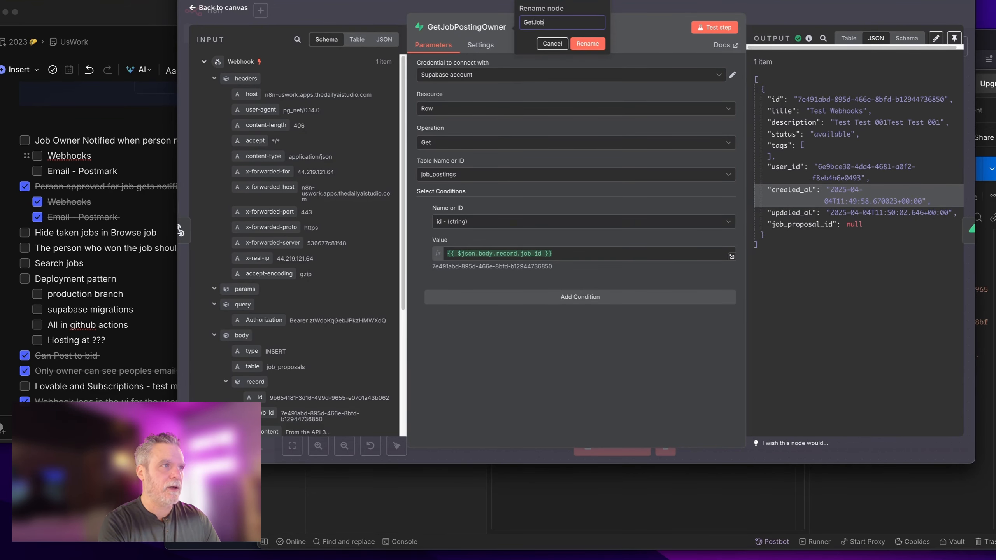
{"action": "type", "text": "Posting"}
{"action": "key", "text": "Return"}
{"action": "key", "text": "Escape"}
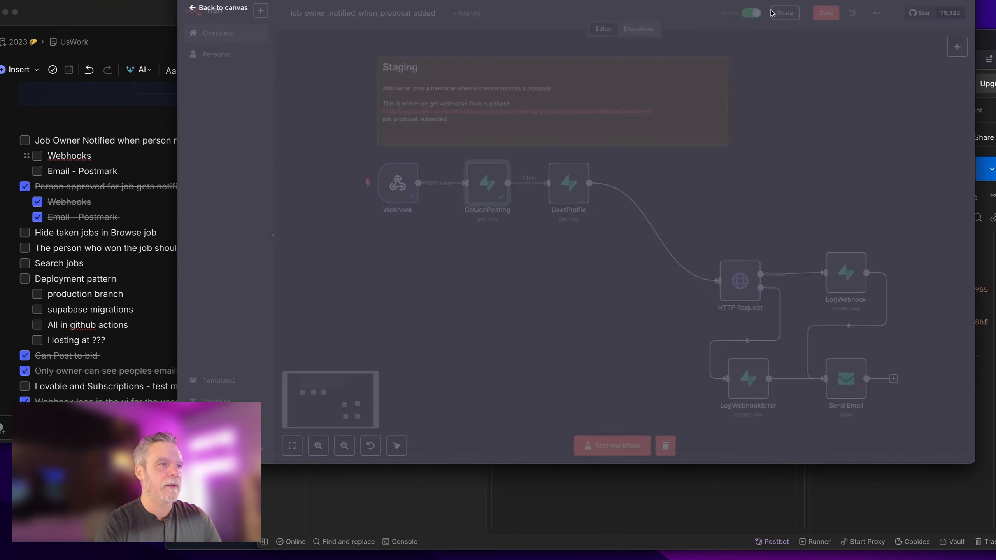
Step: Rename UserProfile to GetJobPostingOwner, keep the profiles table, and test it to fetch the owner's profile
{"action": "double_click", "coordinate": [585, 178]}
{"action": "left_click", "coordinate": [448, 27]}
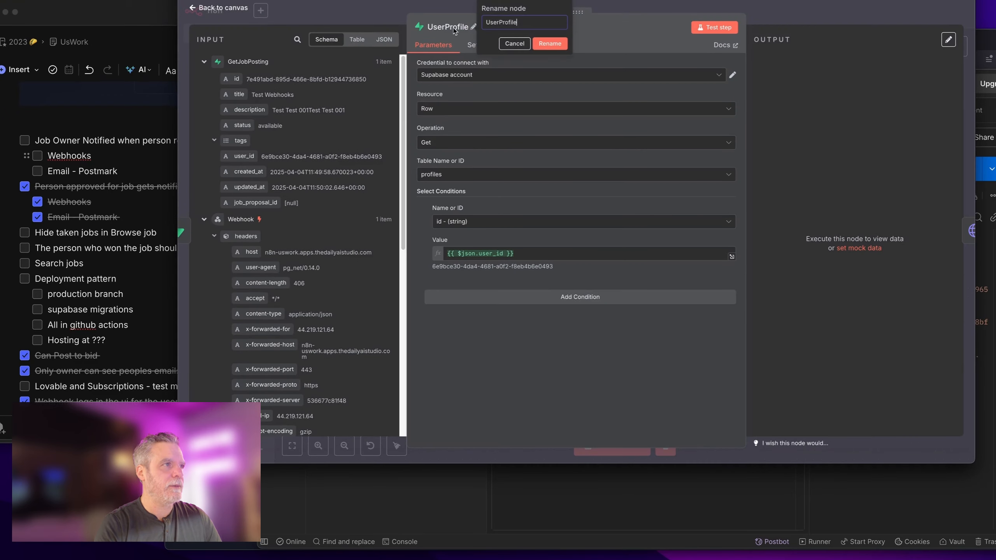
{"action": "key", "text": "ctrl+v"}
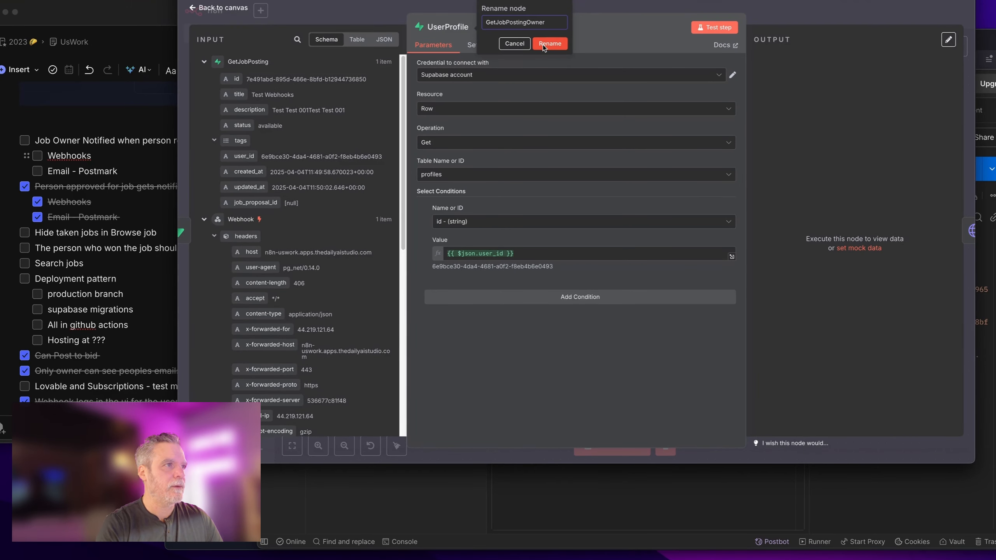
{"action": "left_click", "coordinate": [549, 44]}
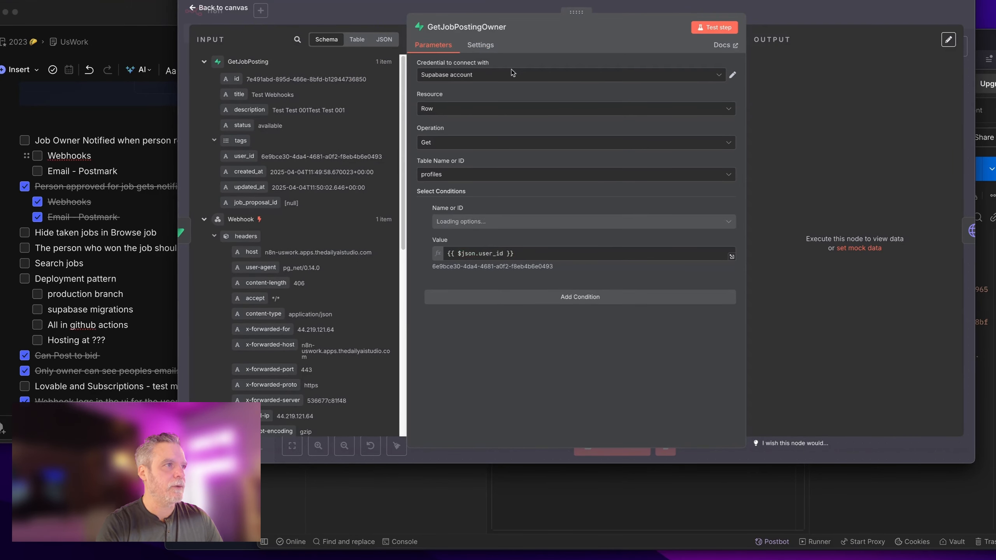
{"action": "left_click", "coordinate": [463, 173]}
{"action": "left_click", "coordinate": [480, 157]}
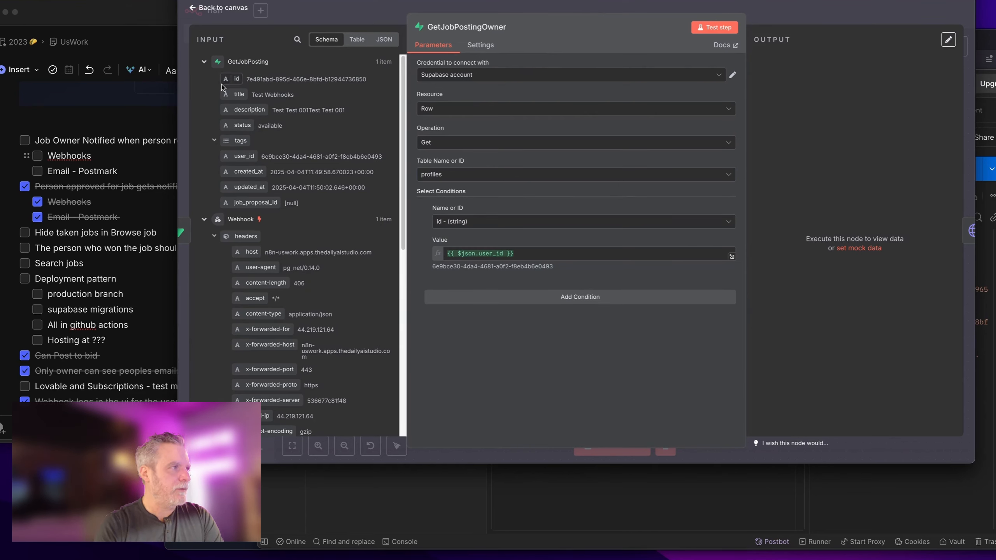
{"action": "left_click", "coordinate": [460, 253]}
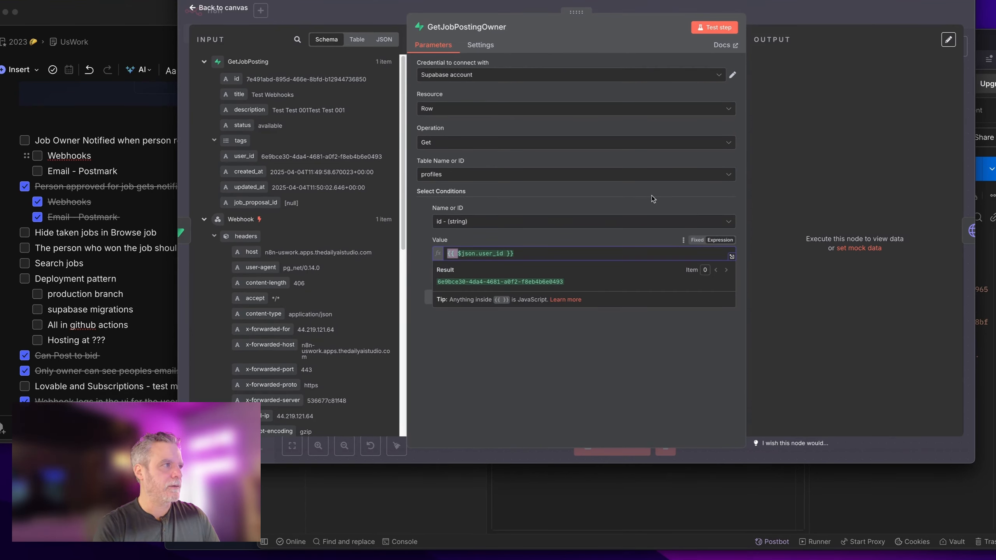
{"action": "left_click", "coordinate": [713, 28]}
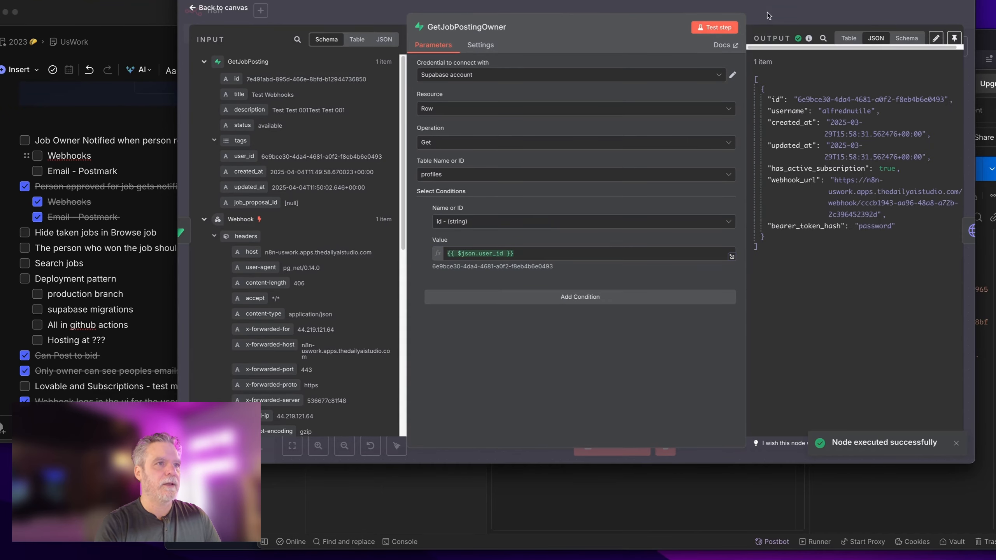
{"action": "key", "text": "Escape"}
{"action": "left_click_drag", "start_coordinate": [713, 228], "coordinate": [713, 180]}
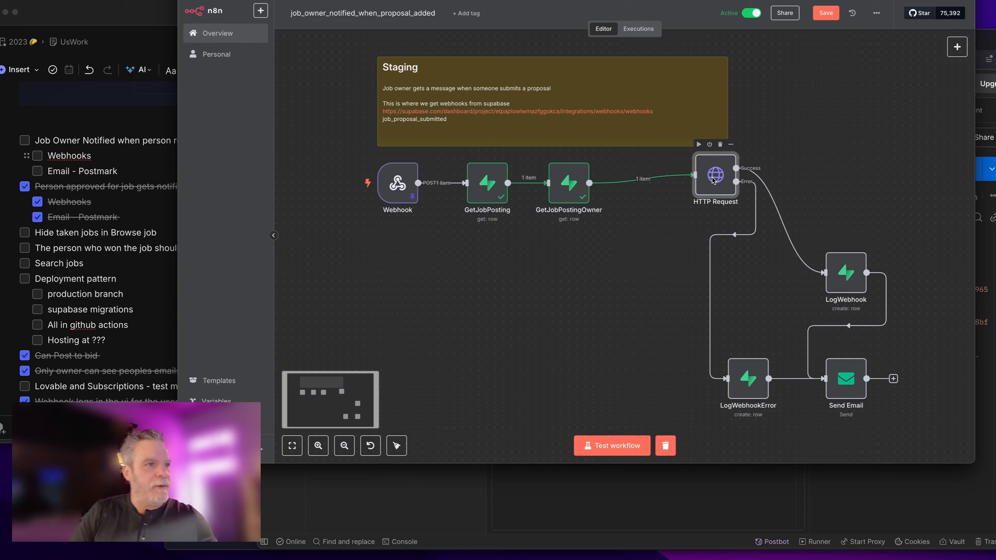
Step: Insert an If node before HTTP Request that checks webhook_url is not empty
{"action": "left_click_drag", "start_coordinate": [711, 192], "coordinate": [728, 200]}
{"action": "left_click", "coordinate": [643, 183]}
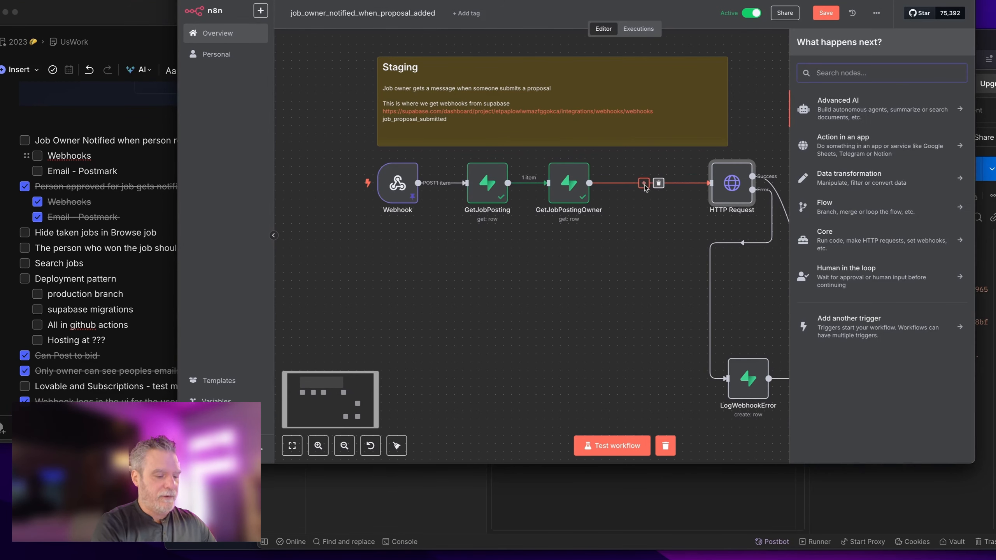
{"action": "type", "text": "if"}
{"action": "key", "text": "Return"}
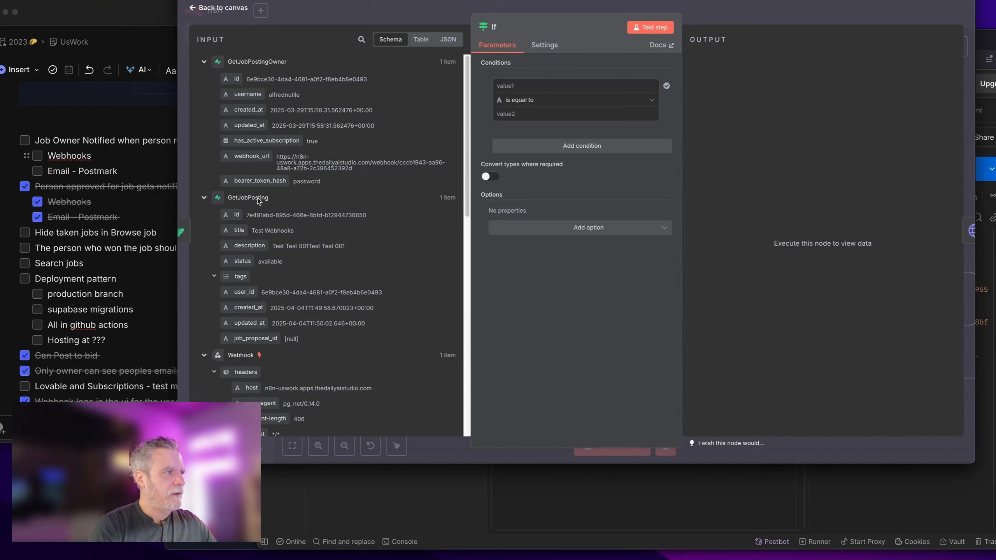
{"action": "left_click_drag", "start_coordinate": [252, 156], "coordinate": [538, 88]}
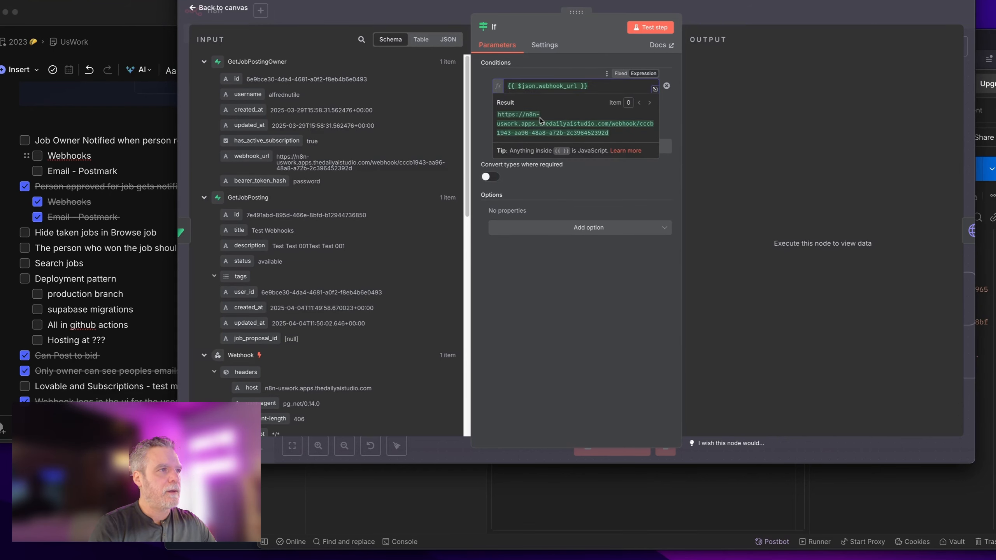
{"action": "left_click", "coordinate": [565, 100]}
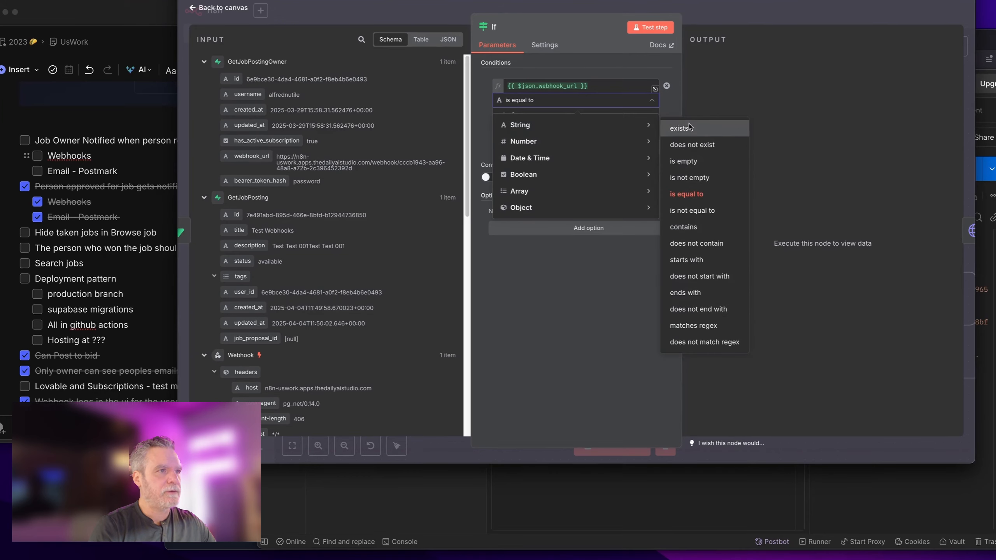
{"action": "left_click", "coordinate": [690, 177]}
{"action": "left_click", "coordinate": [776, 16]}
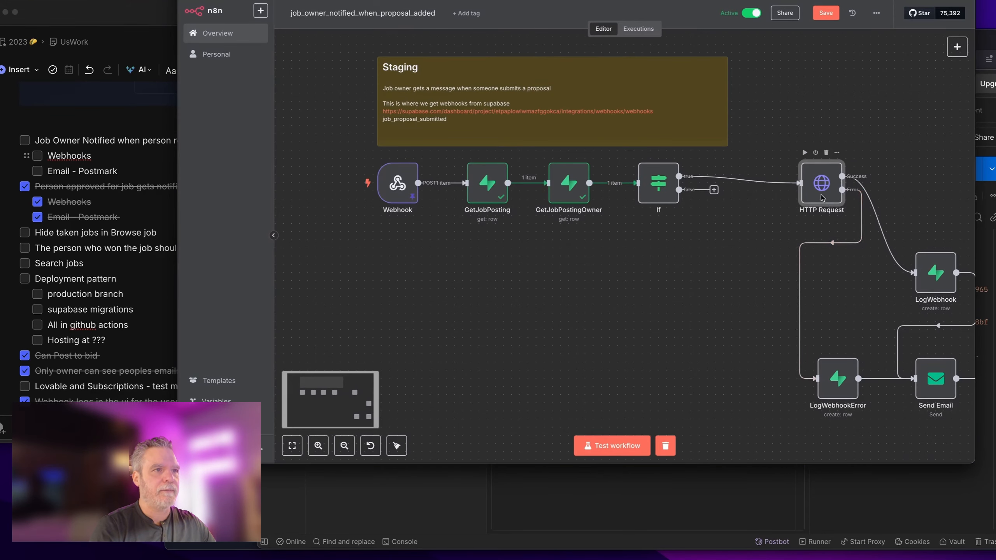
Step: Rename the If node to IfHasWebhook and place HTTP Request beside it
{"action": "mouse_move", "coordinate": [821, 183]}
{"action": "left_mouse_down"}
{"action": "mouse_move", "coordinate": [765, 182]}
{"action": "mouse_move", "coordinate": [836, 187]}
{"action": "left_mouse_up"}
{"action": "double_click", "coordinate": [658, 182]}
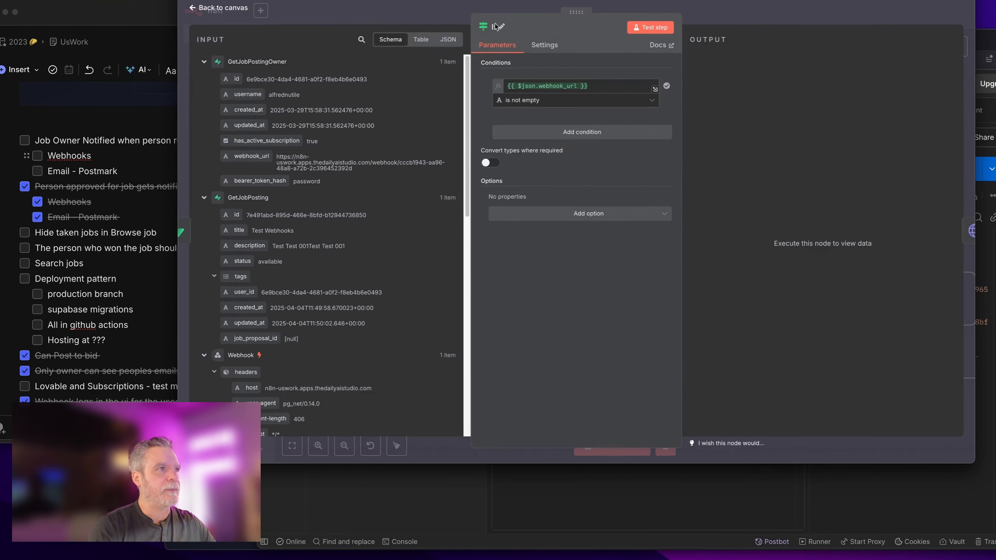
{"action": "left_click", "coordinate": [497, 29]}
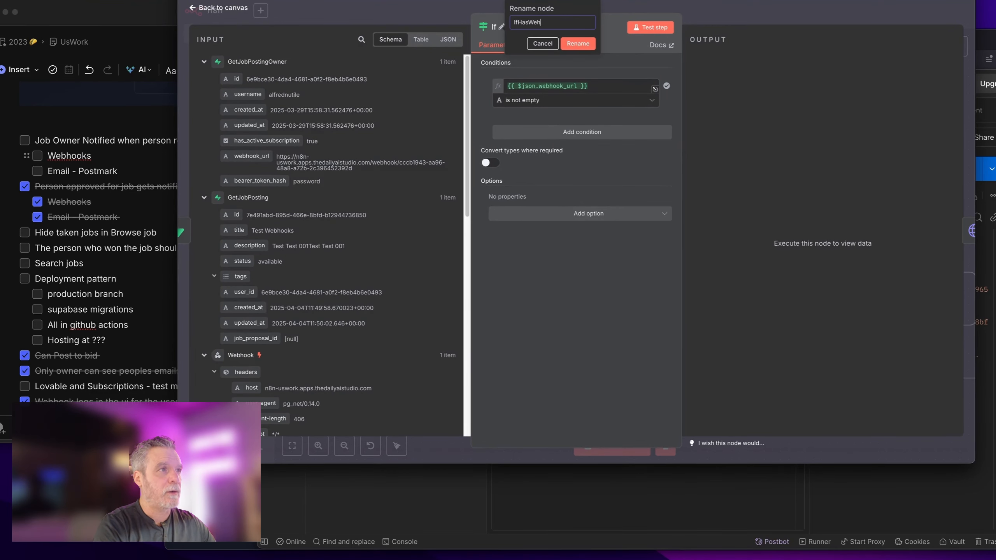
{"action": "key", "text": "Return"}
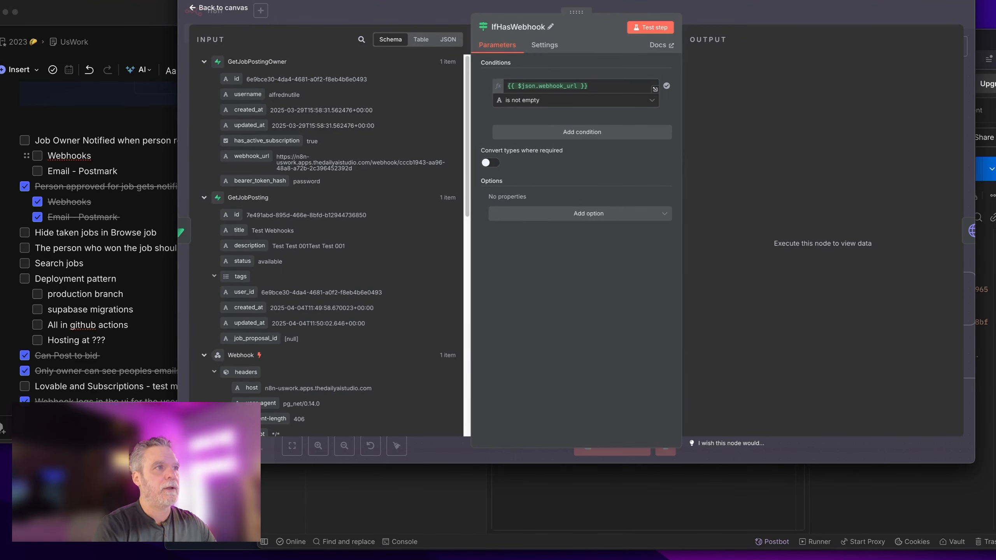
{"action": "left_click", "coordinate": [745, 7]}
{"action": "left_click_drag", "start_coordinate": [821, 193], "coordinate": [771, 192]}
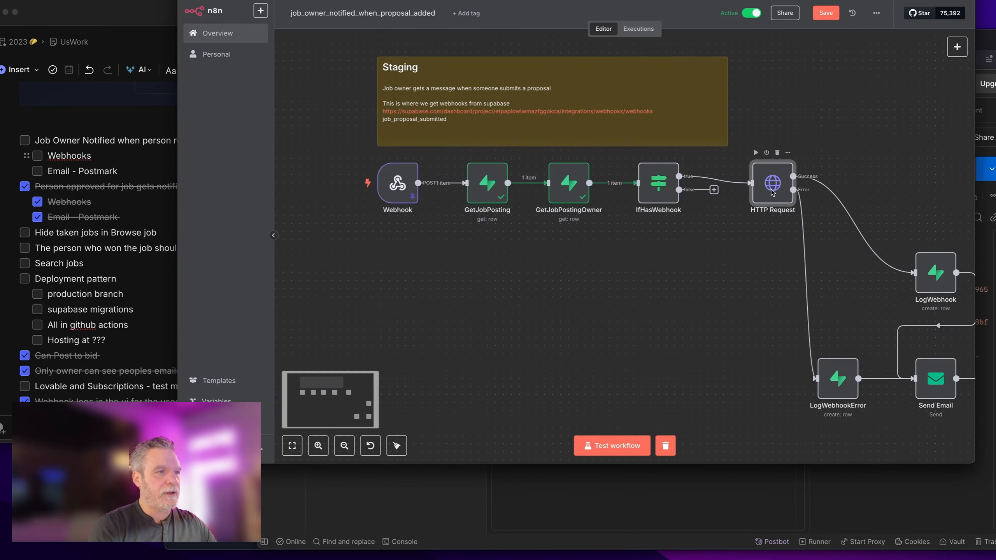
Step: Run IfHasWebhook for test data and rearrange LogWebhookError, Send Email and LogWebhook near HTTP Request
{"action": "double_click", "coordinate": [771, 192]}
{"action": "scroll", "coordinate": [533, 288], "scroll_direction": "down", "scroll_amount": 2}
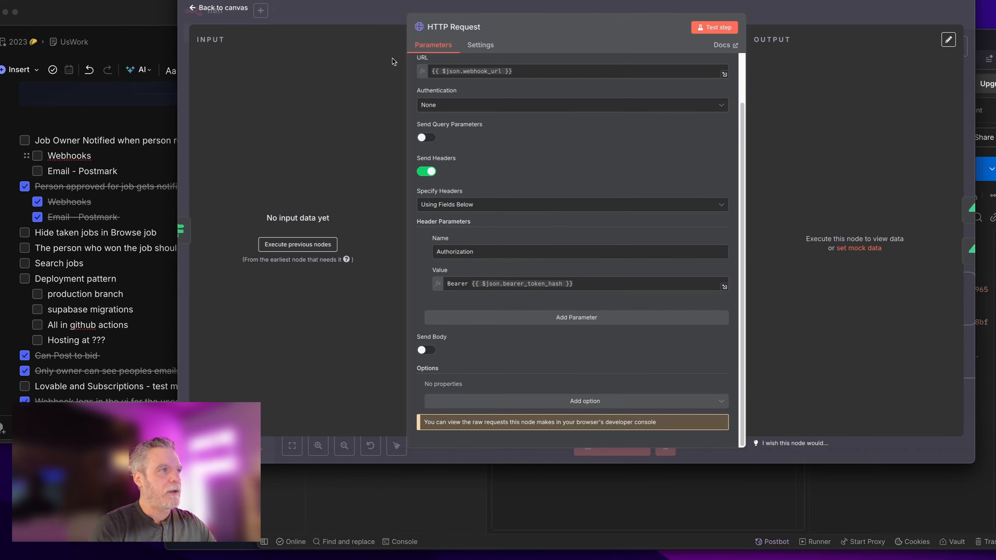
{"action": "left_click", "coordinate": [329, 14]}
{"action": "left_click", "coordinate": [642, 152]}
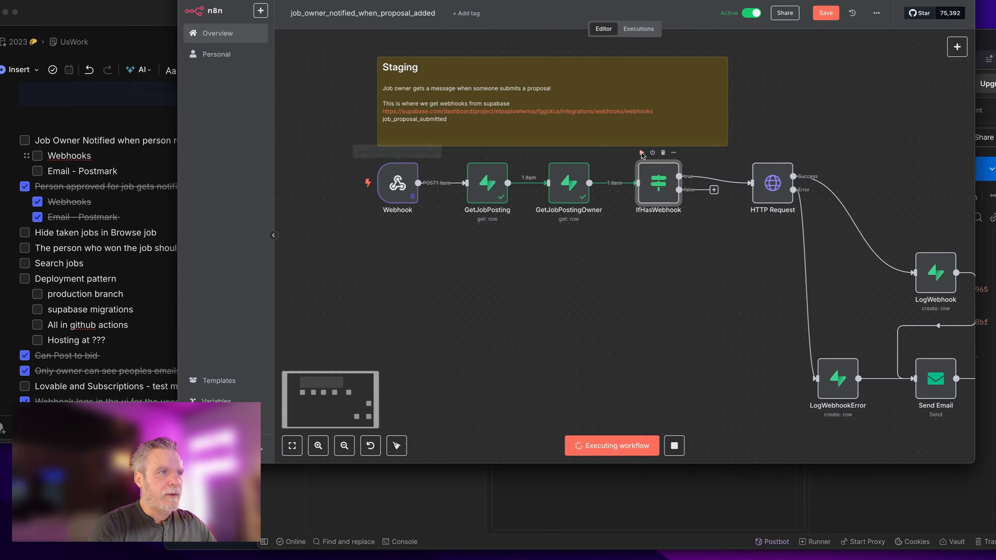
{"action": "double_click", "coordinate": [772, 183]}
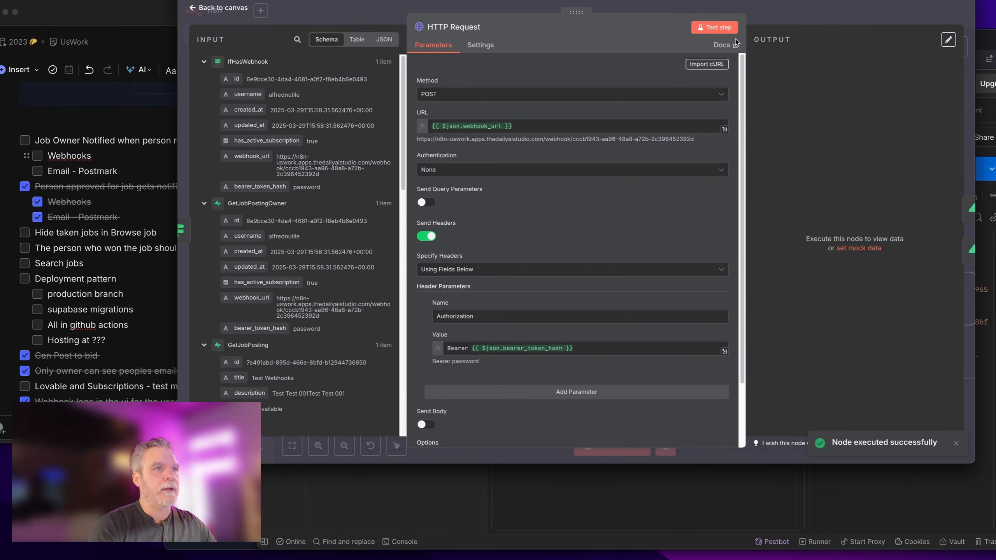
{"action": "left_click", "coordinate": [786, 20]}
{"action": "left_click_drag", "start_coordinate": [827, 388], "coordinate": [779, 371]}
{"action": "left_click_drag", "start_coordinate": [933, 382], "coordinate": [884, 374]}
{"action": "left_click_drag", "start_coordinate": [919, 271], "coordinate": [854, 173]}
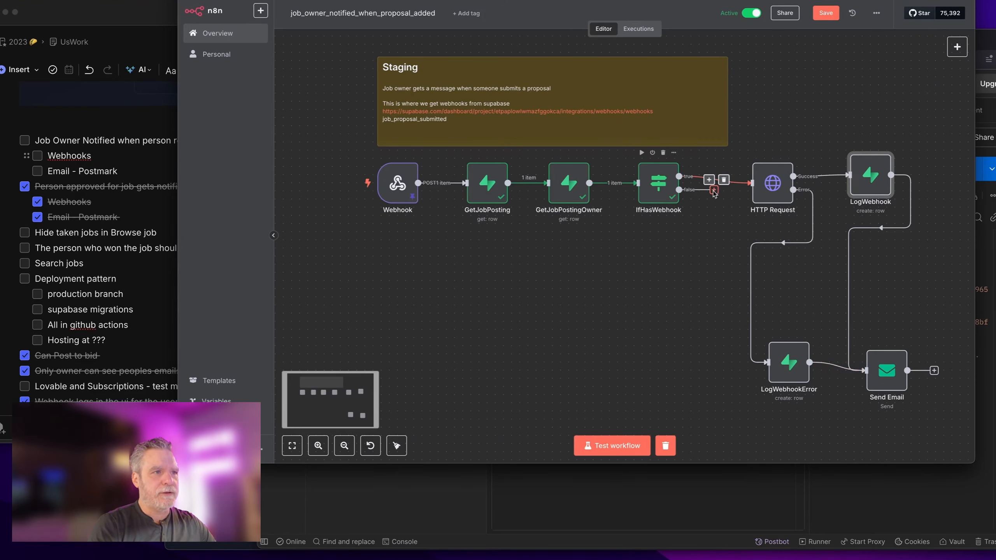
Step: Link IfHasWebhook's false output to Send Email, then remove that connection again
{"action": "left_click_drag", "start_coordinate": [714, 192], "coordinate": [885, 381]}
{"action": "left_click", "coordinate": [883, 376]}
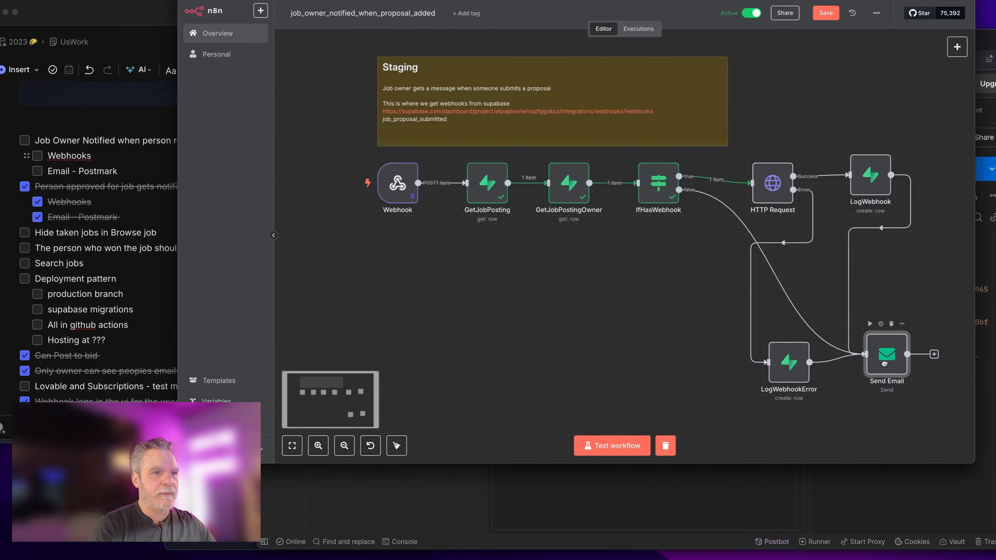
{"action": "double_click", "coordinate": [883, 377]}
{"action": "key", "text": "Escape"}
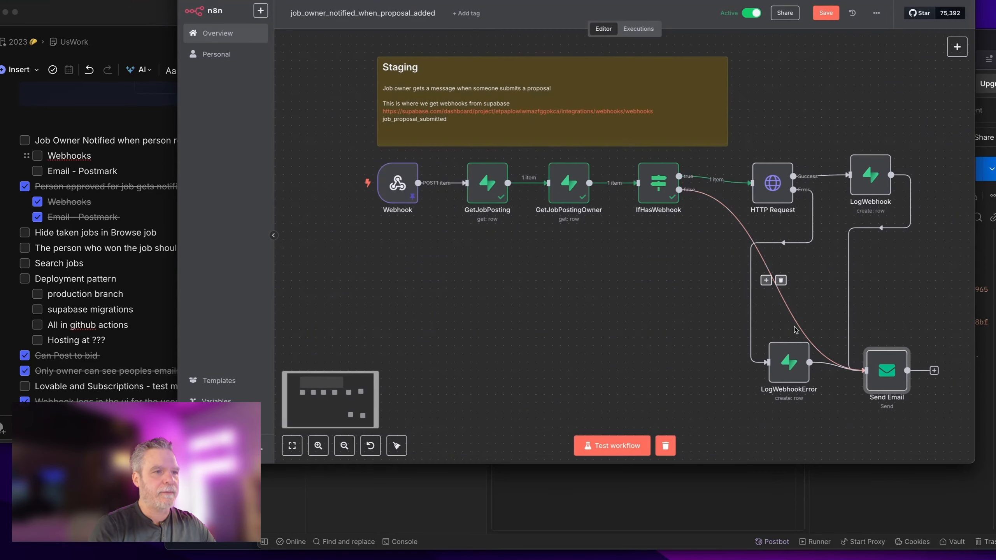
{"action": "left_click", "coordinate": [780, 281]}
{"action": "left_click_drag", "start_coordinate": [868, 358], "coordinate": [885, 349]}
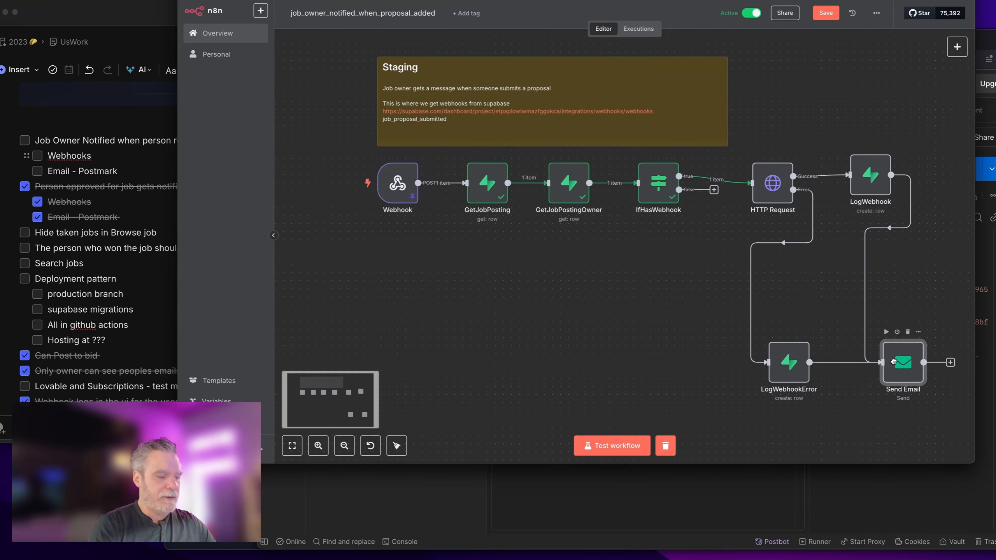
Step: Duplicate Send Email as Send Email1 and wire IfHasWebhook's false output into it
{"action": "key", "text": "ctrl+c"}
{"action": "key", "text": "ctrl+v"}
{"action": "left_click_drag", "start_coordinate": [628, 257], "coordinate": [628, 306]}
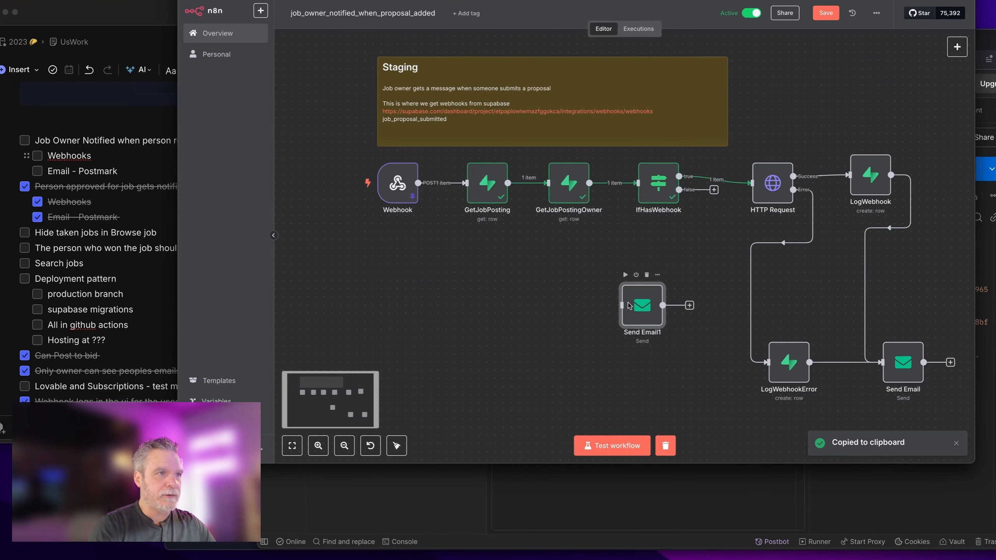
{"action": "left_click_drag", "start_coordinate": [713, 191], "coordinate": [649, 307]}
{"action": "double_click", "coordinate": [648, 306]}
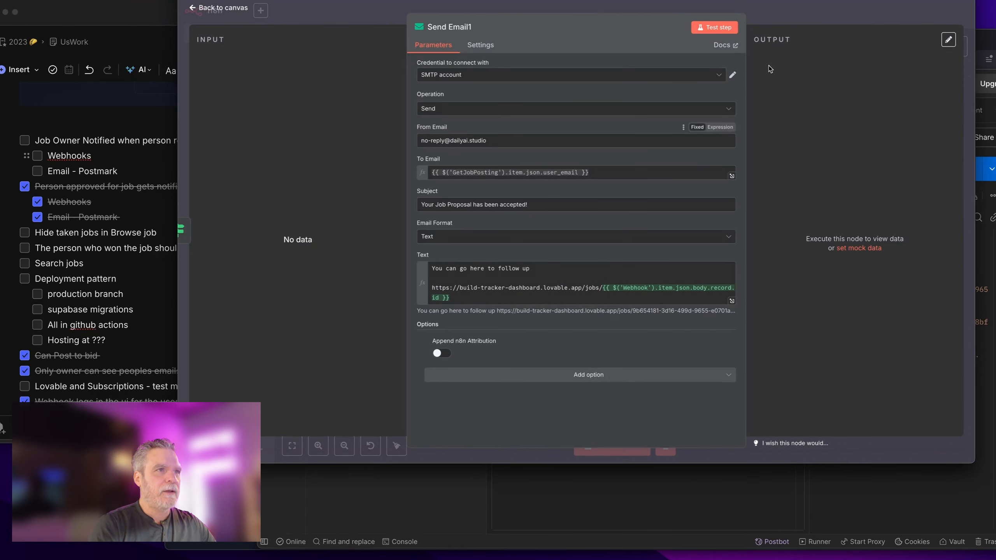
{"action": "key", "text": "Escape"}
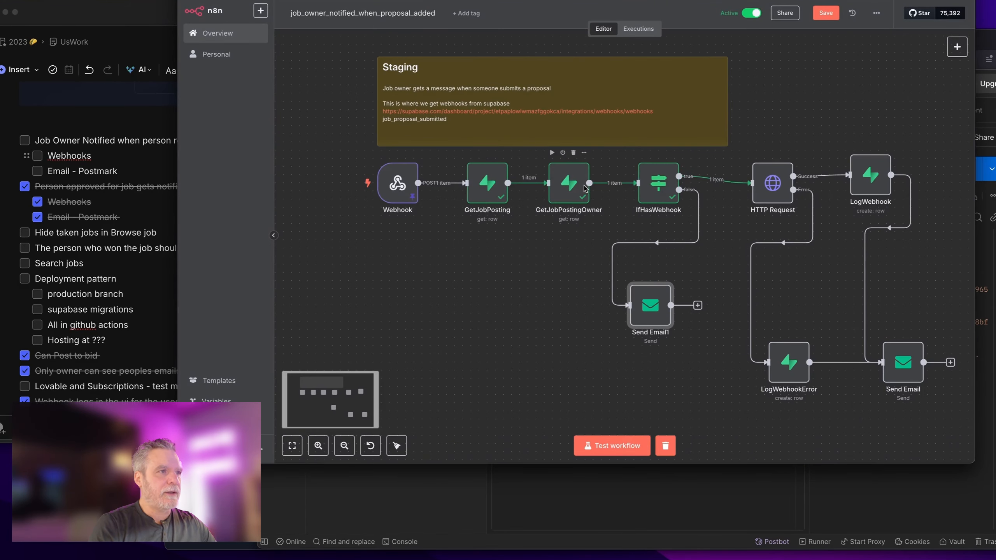
{"action": "double_click", "coordinate": [584, 187]}
Step: Pin GetJobPostingOwner's output with webhook_url changed to null, save it, and rerun IfHasWebhook
{"action": "left_click", "coordinate": [949, 59]}
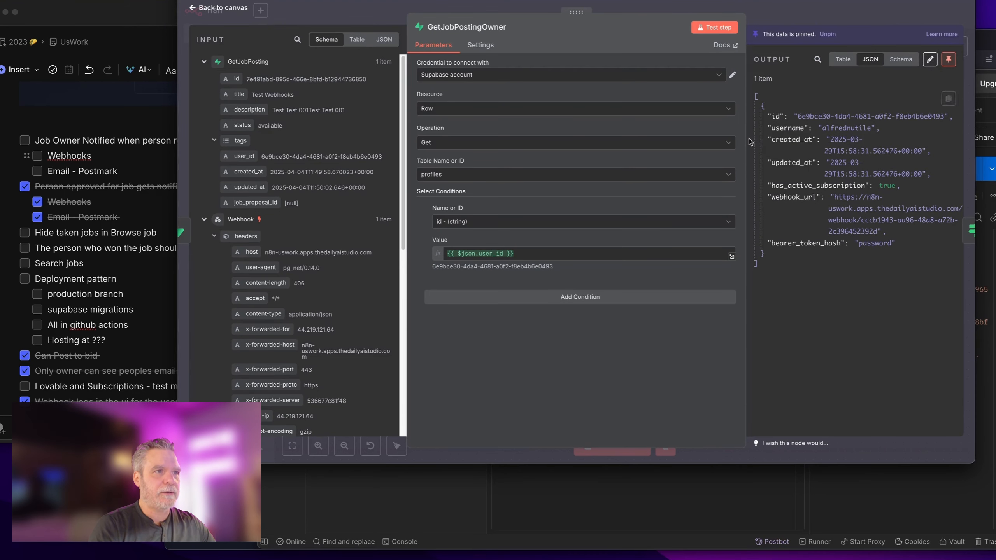
{"action": "left_click", "coordinate": [930, 59]}
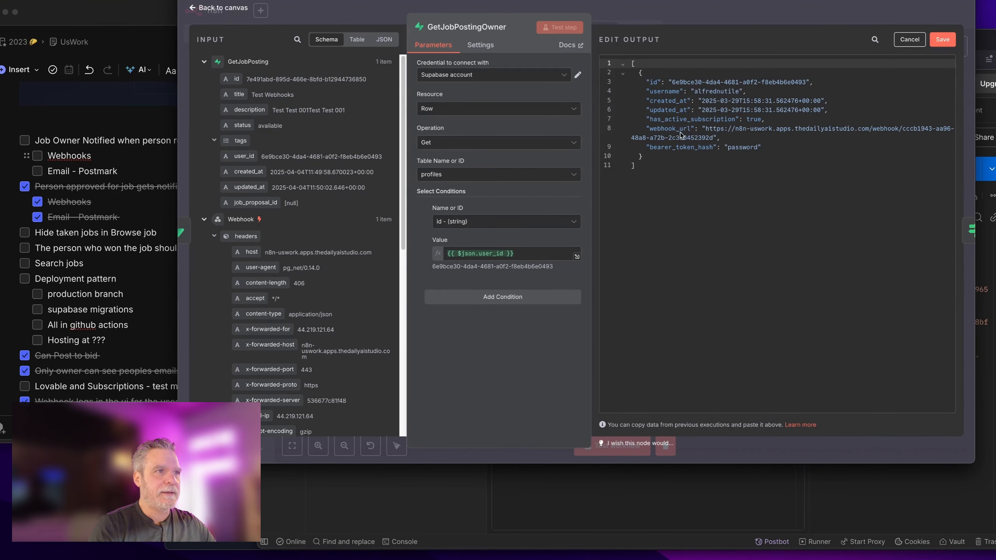
{"action": "left_click", "coordinate": [706, 130]}
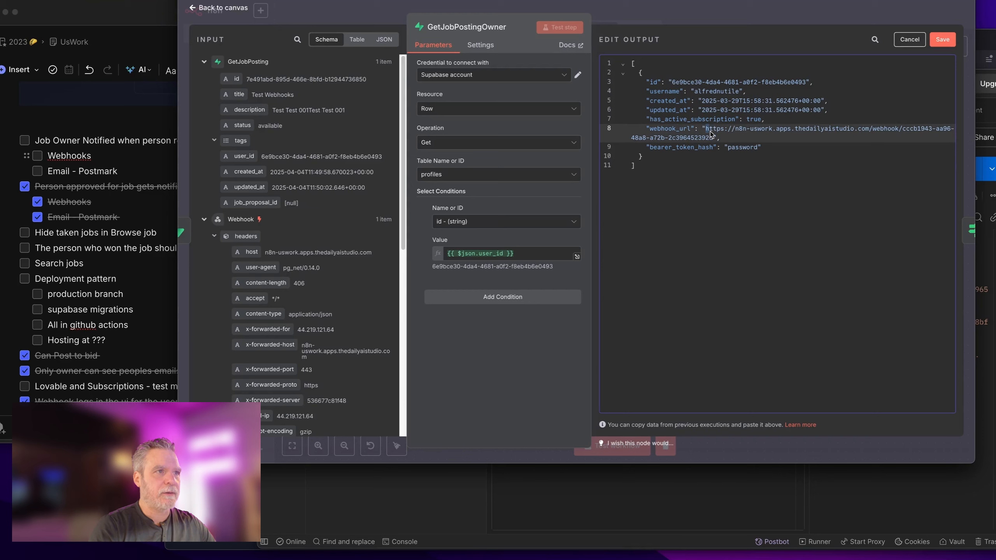
{"action": "left_click_drag", "start_coordinate": [718, 140], "coordinate": [702, 129]}
{"action": "key", "text": "BackSpace"}
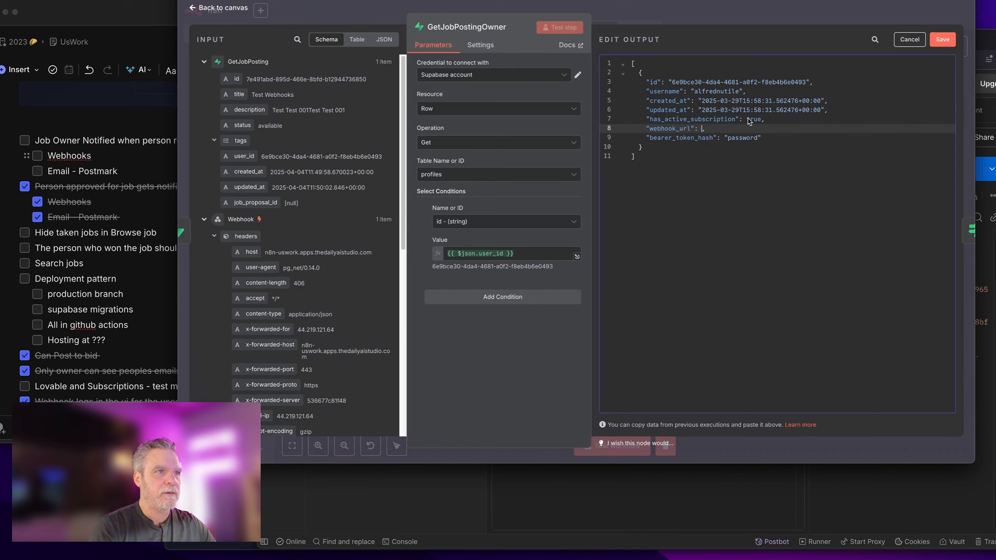
{"action": "type", "text": "null"}
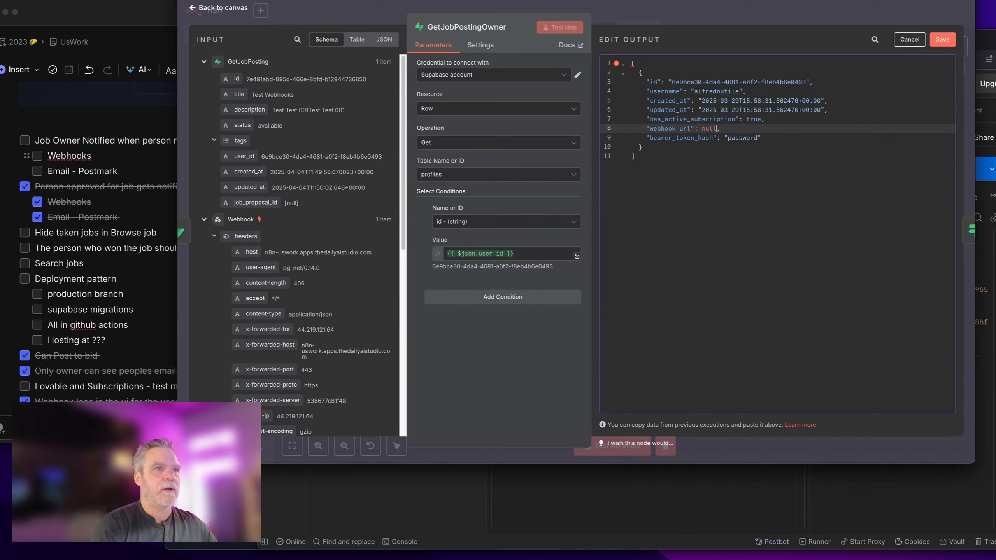
{"action": "left_click", "coordinate": [943, 39]}
{"action": "left_click", "coordinate": [897, 3]}
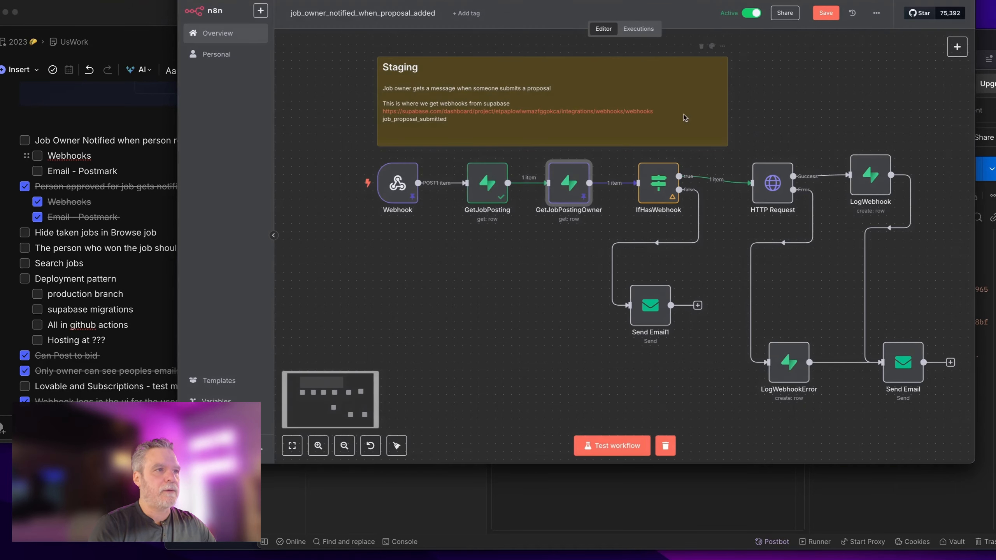
{"action": "left_click", "coordinate": [642, 153]}
Step: Clear Send Email1's To Email expression and check its incoming false-branch item
{"action": "double_click", "coordinate": [660, 307]}
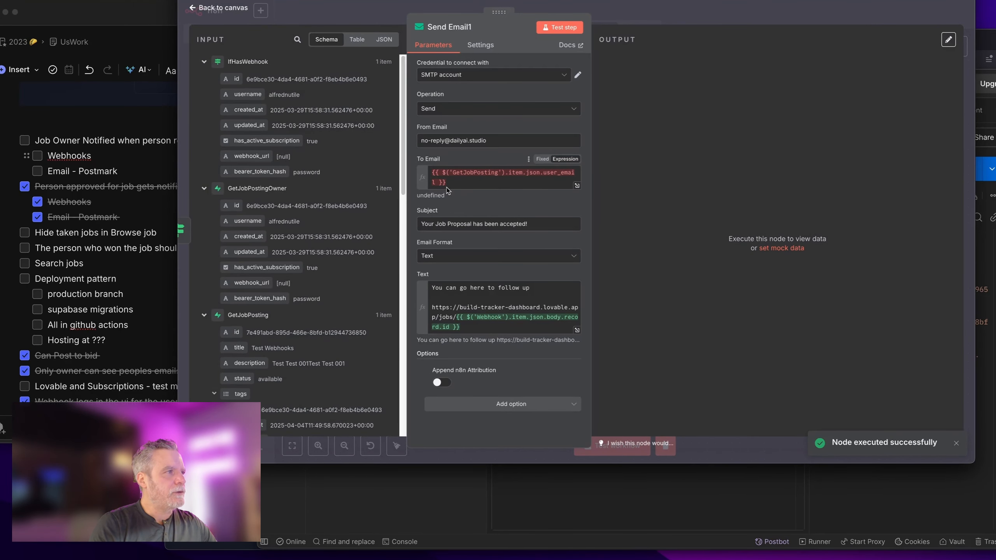
{"action": "left_click", "coordinate": [447, 191]}
{"action": "key", "text": "ctrl+a"}
{"action": "key", "text": "BackSpace"}
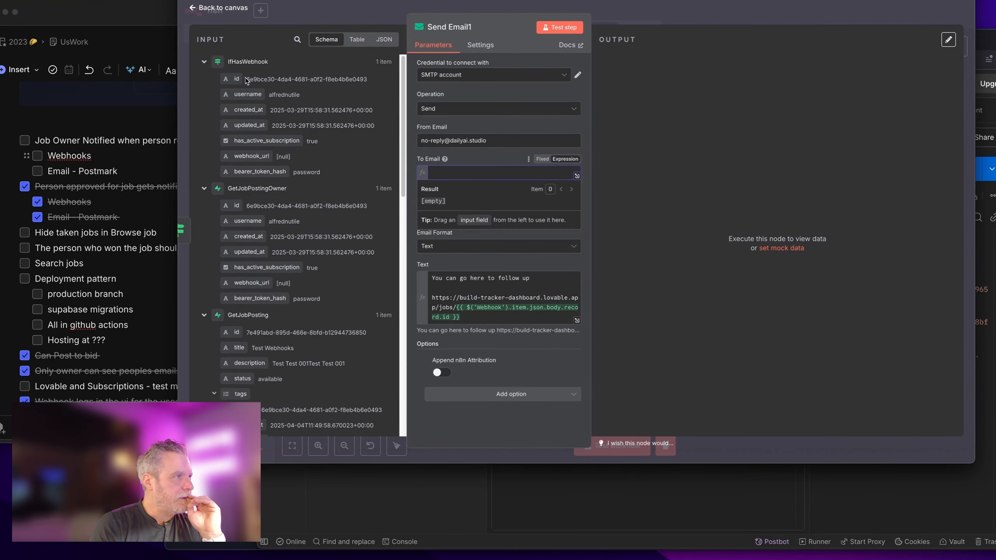
{"action": "scroll", "coordinate": [283, 202], "scroll_direction": "down", "scroll_amount": 2}
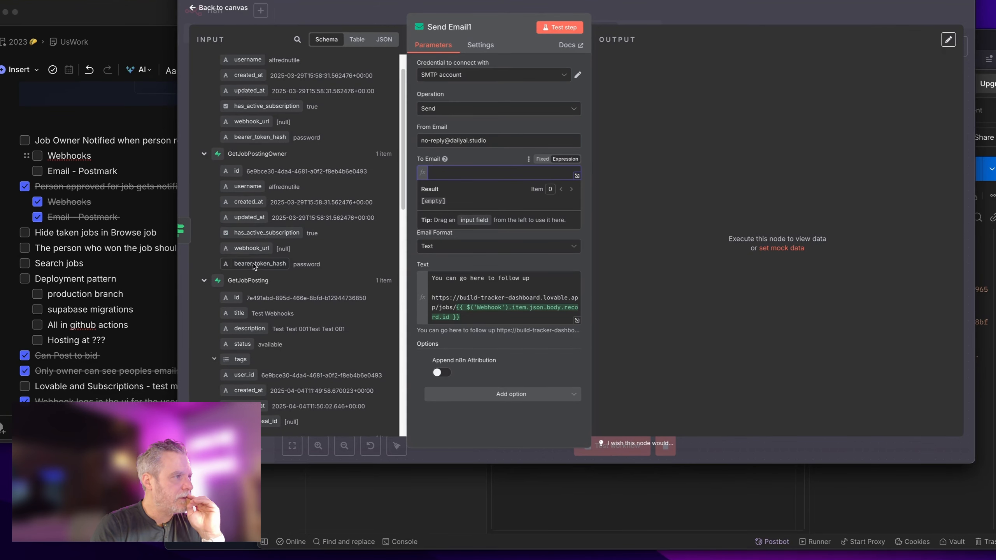
{"action": "scroll", "coordinate": [260, 266], "scroll_direction": "down", "scroll_amount": 10}
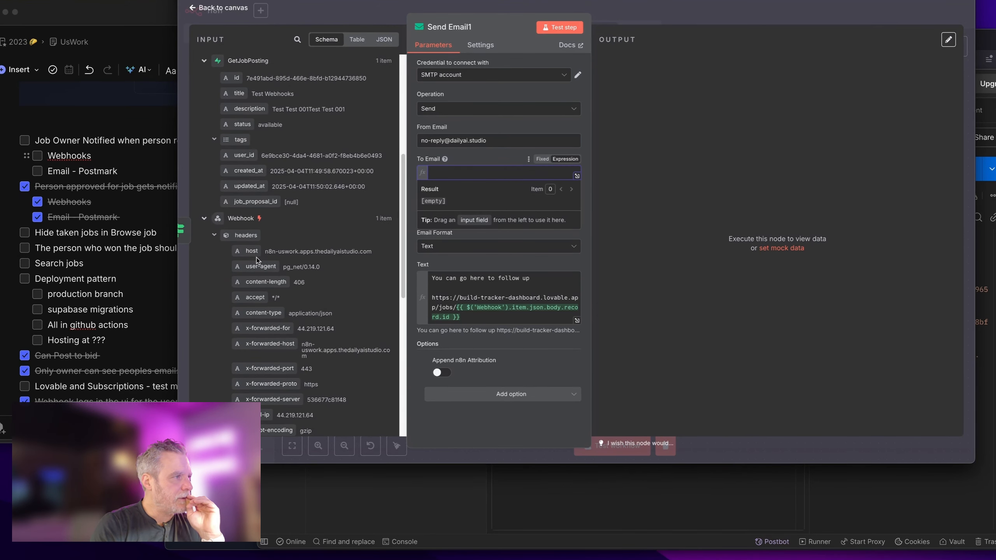
{"action": "scroll", "coordinate": [257, 258], "scroll_direction": "up", "scroll_amount": 8}
{"action": "key", "text": "Escape"}
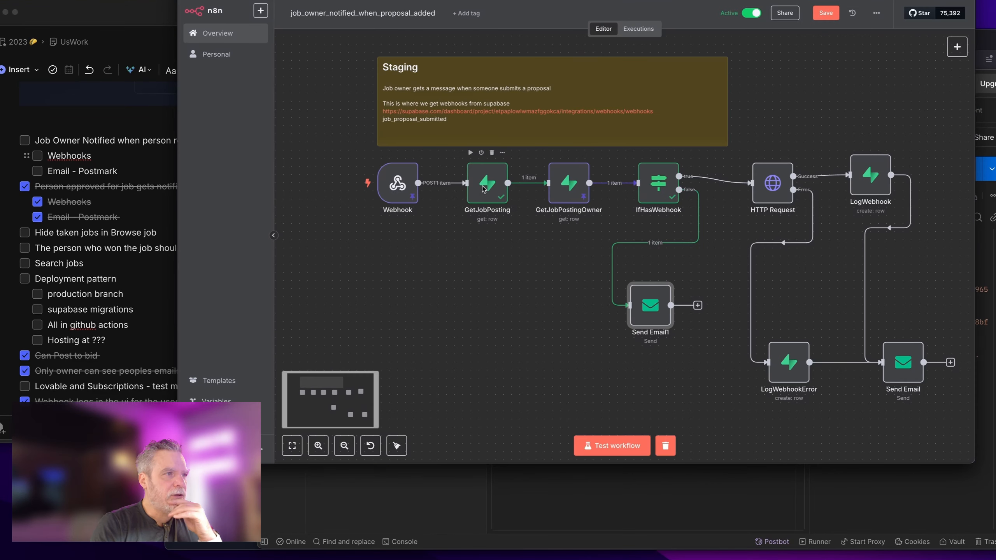
Step: Remove the LogWebhookError and LogWebhook connections into Send Email
{"action": "double_click", "coordinate": [575, 189]}
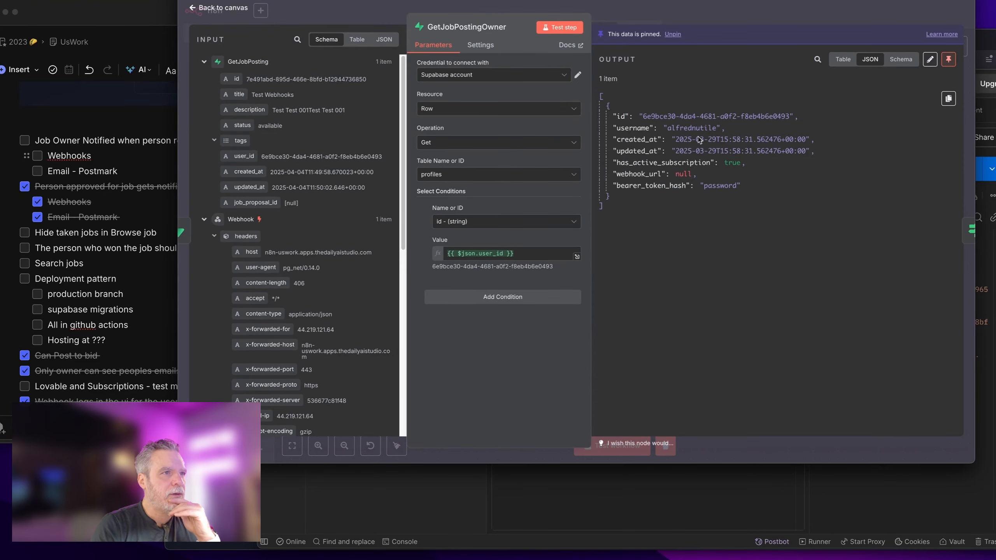
{"action": "left_click", "coordinate": [710, 19]}
{"action": "left_click", "coordinate": [648, 243]}
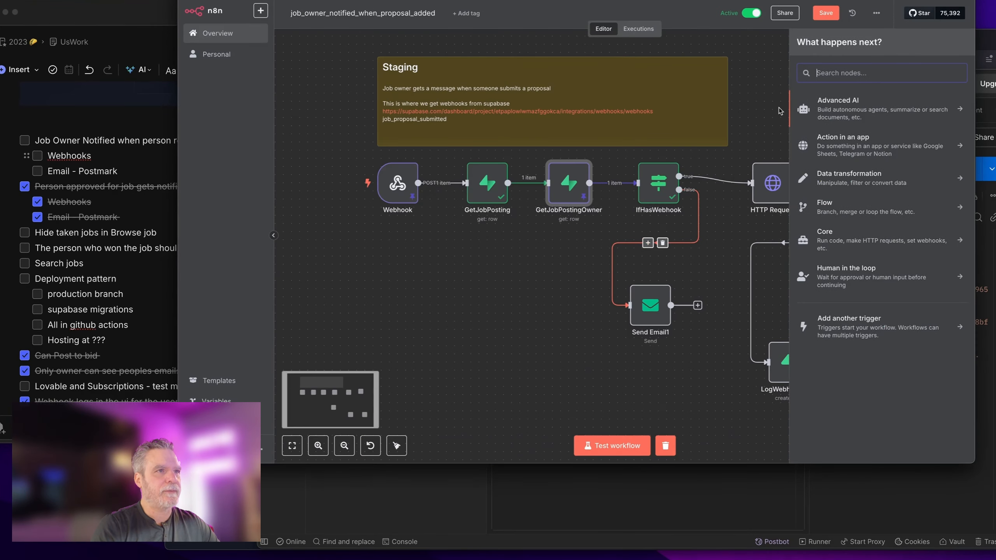
{"action": "key", "text": "Escape"}
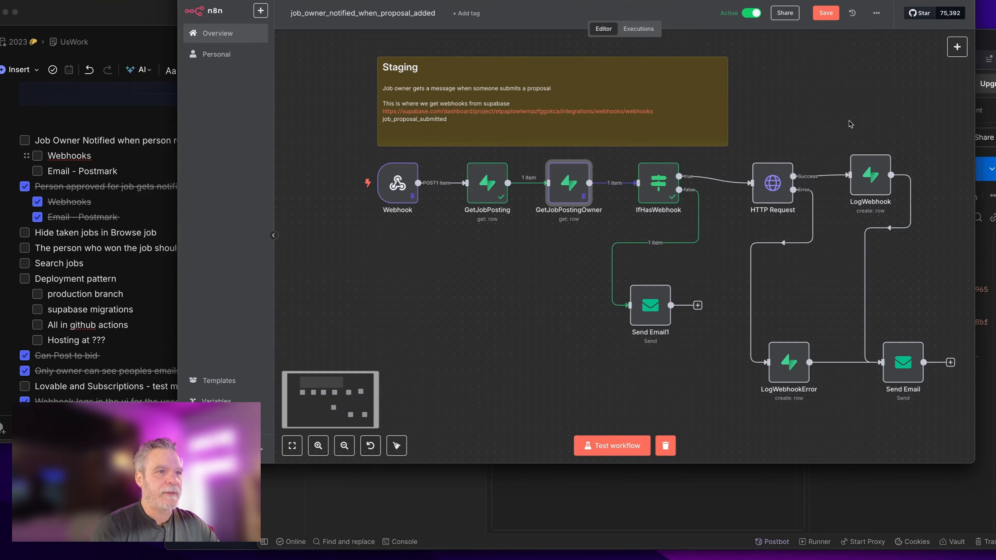
{"action": "left_click", "coordinate": [906, 377]}
{"action": "scroll", "coordinate": [902, 377], "scroll_direction": "down", "scroll_amount": 1}
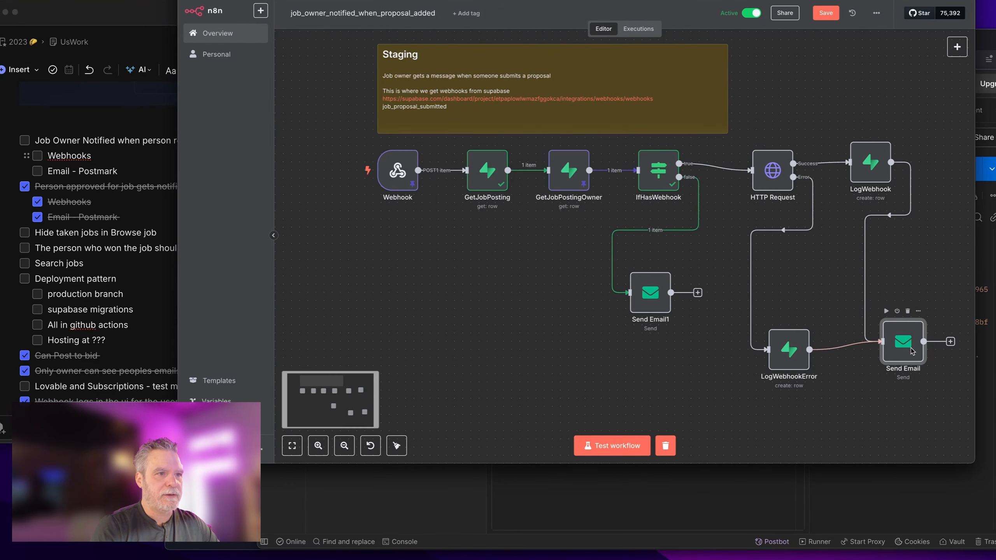
{"action": "left_click_drag", "start_coordinate": [912, 348], "coordinate": [917, 354]}
{"action": "left_click", "coordinate": [862, 350]}
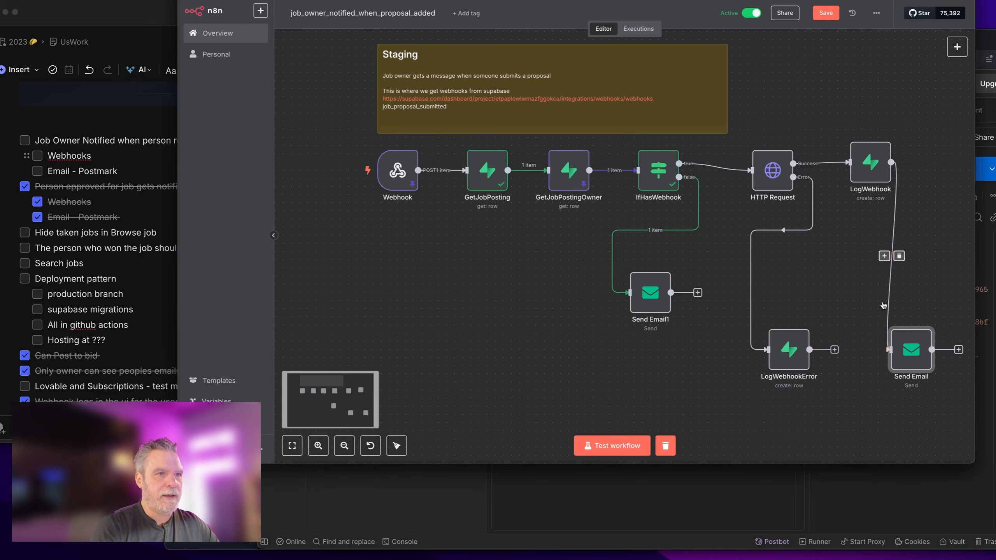
{"action": "left_click", "coordinate": [899, 257]}
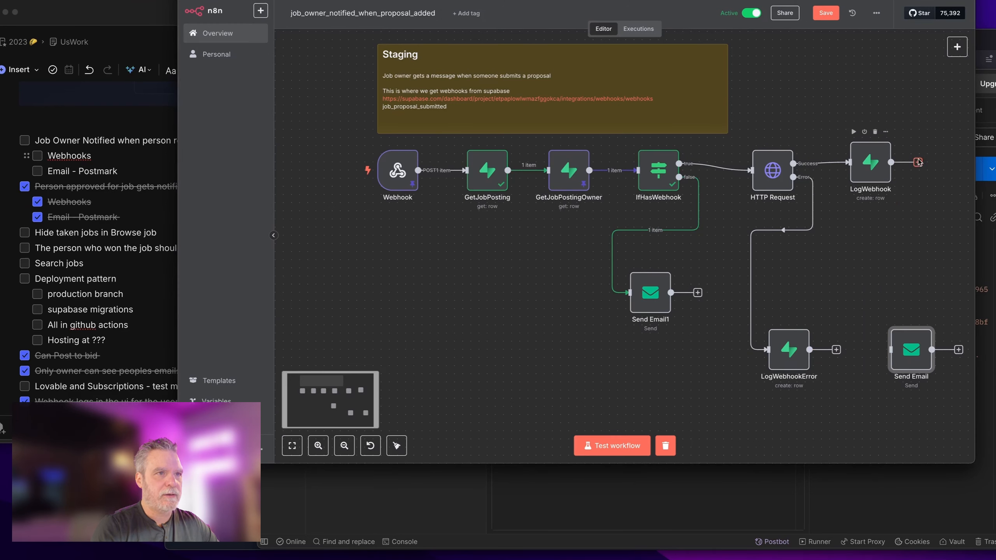
Step: Disconnect Send Email1 from IfHasWebhook's false branch, LogWebhook and the error path, and move Send Email beside it
{"action": "left_click_drag", "start_coordinate": [917, 162], "coordinate": [629, 292]}
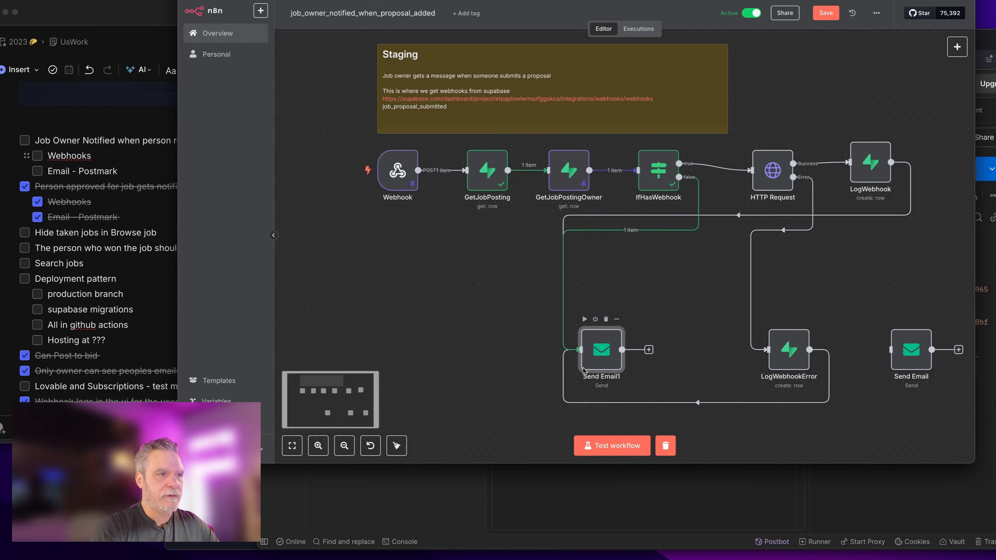
{"action": "left_click", "coordinate": [639, 230]}
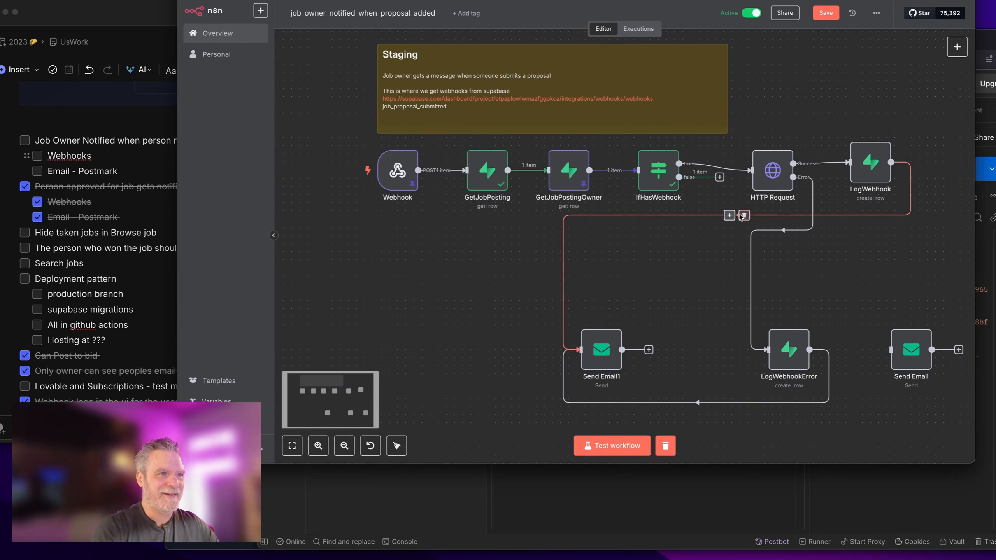
{"action": "left_click", "coordinate": [742, 216]}
{"action": "left_click", "coordinate": [704, 404]}
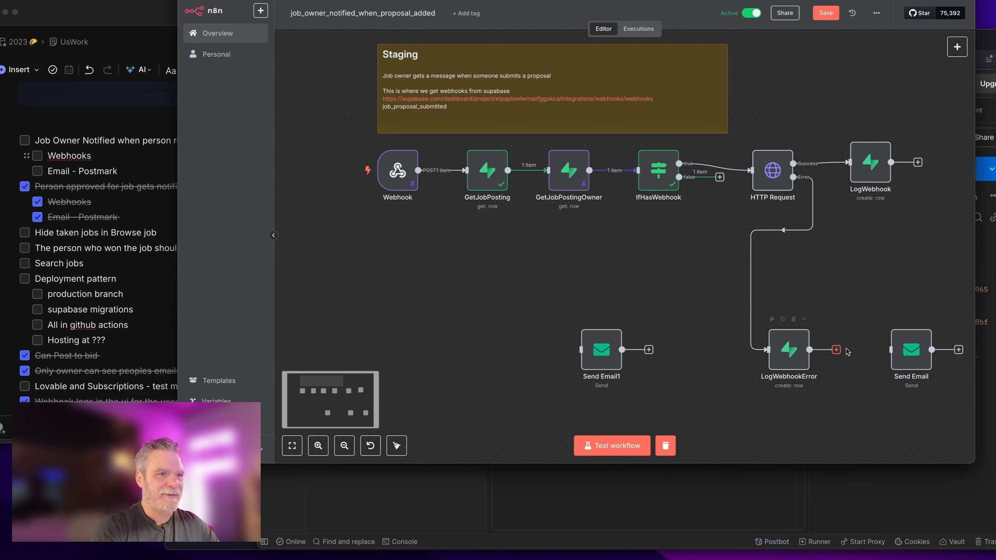
{"action": "left_click_drag", "start_coordinate": [912, 354], "coordinate": [699, 381]}
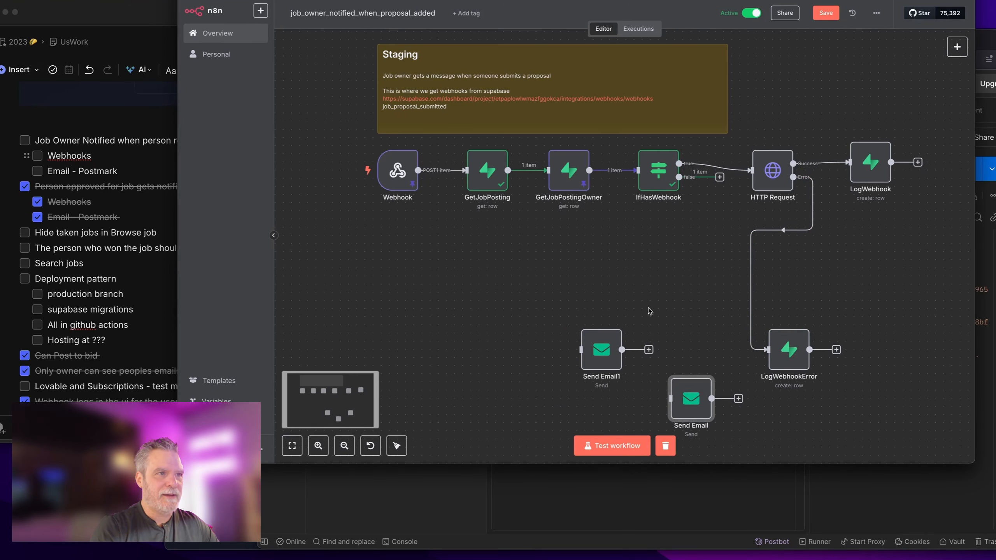
Step: Add a Supabase 'get a row' node after the IfHasWebhook false branch
{"action": "left_click", "coordinate": [720, 177]}
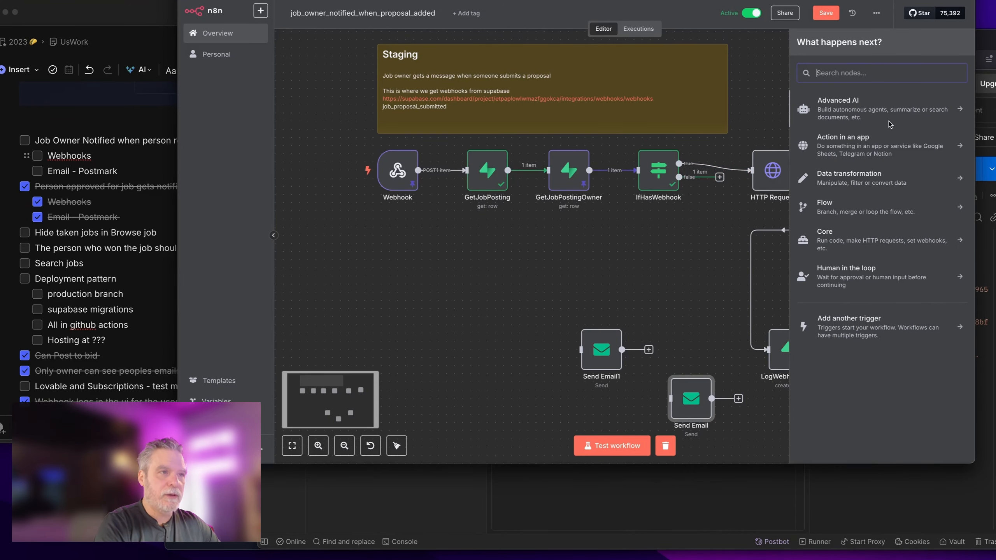
{"action": "type", "text": "sup"}
{"action": "left_click", "coordinate": [823, 114]}
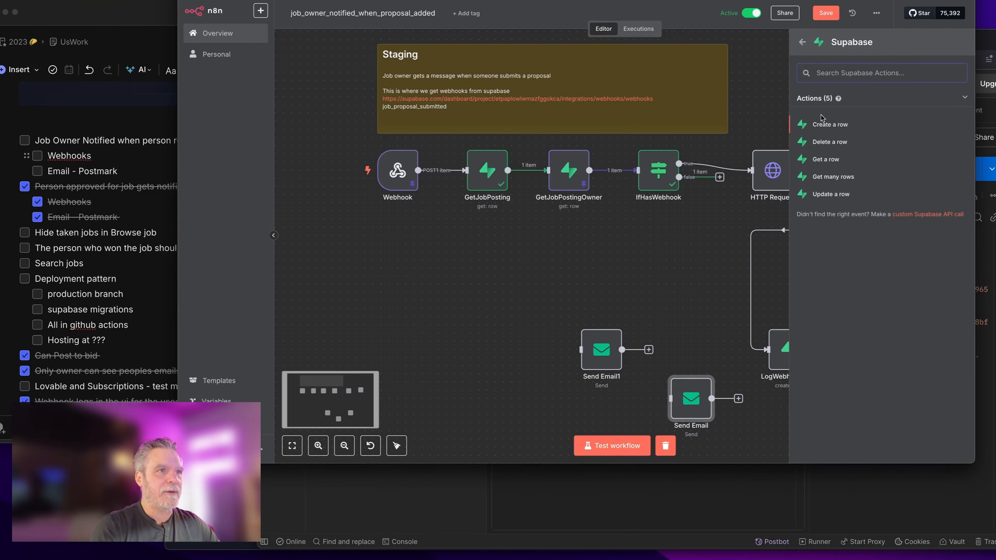
{"action": "left_click", "coordinate": [825, 161]}
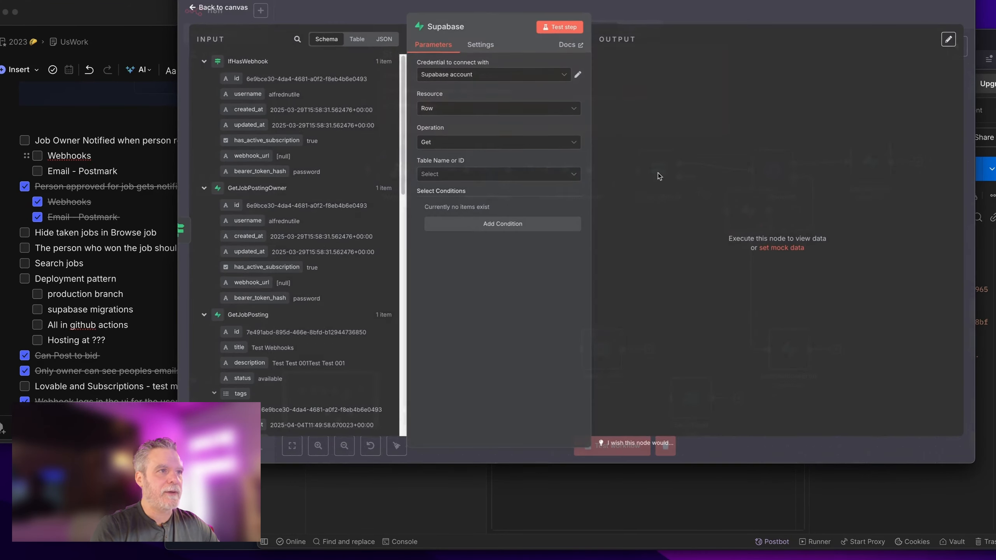
Step: Browse the Supabase node's table list without picking a table
{"action": "left_click", "coordinate": [459, 175]}
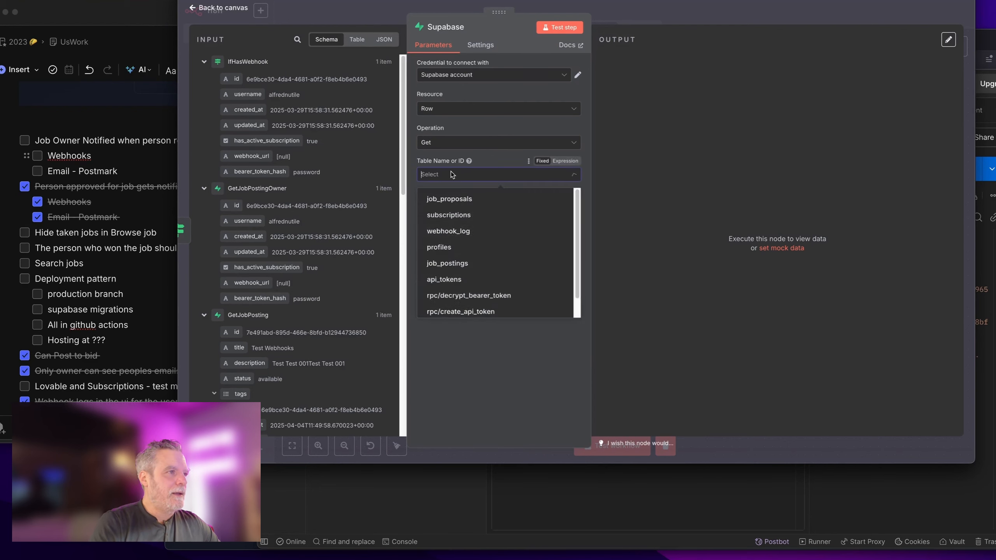
{"action": "scroll", "coordinate": [478, 235], "scroll_direction": "up", "scroll_amount": 1}
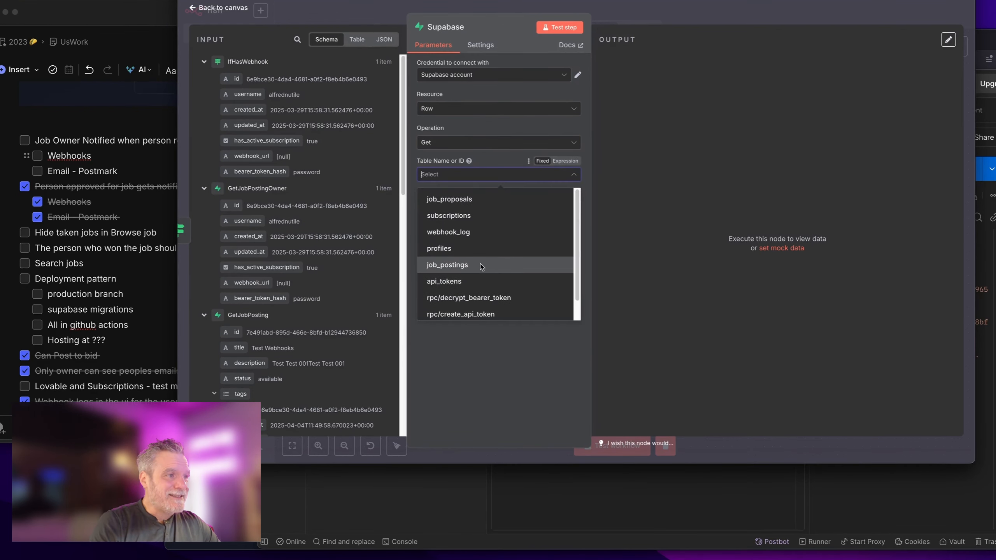
{"action": "scroll", "coordinate": [482, 268], "scroll_direction": "down", "scroll_amount": 1}
{"action": "scroll", "coordinate": [484, 275], "scroll_direction": "up", "scroll_amount": 1}
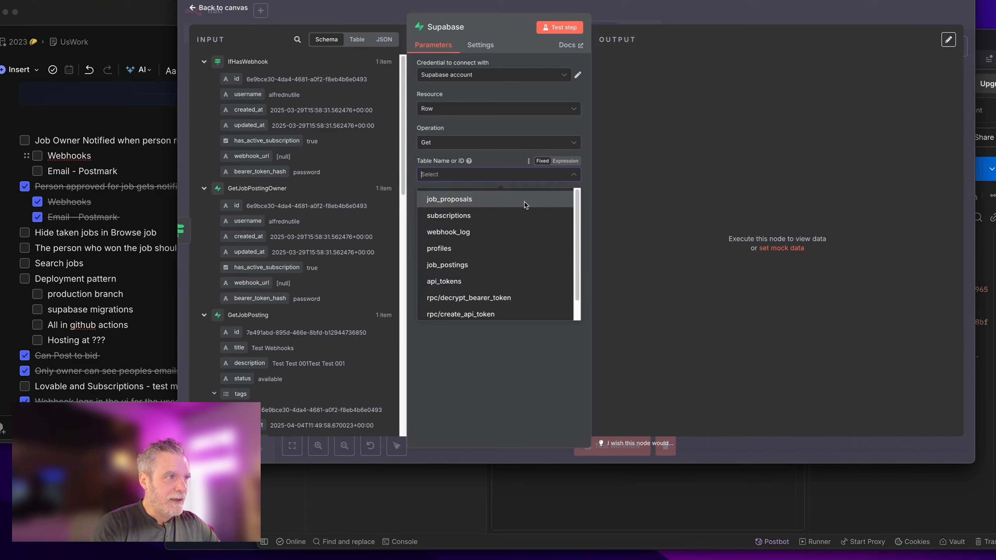
{"action": "left_click", "coordinate": [488, 176]}
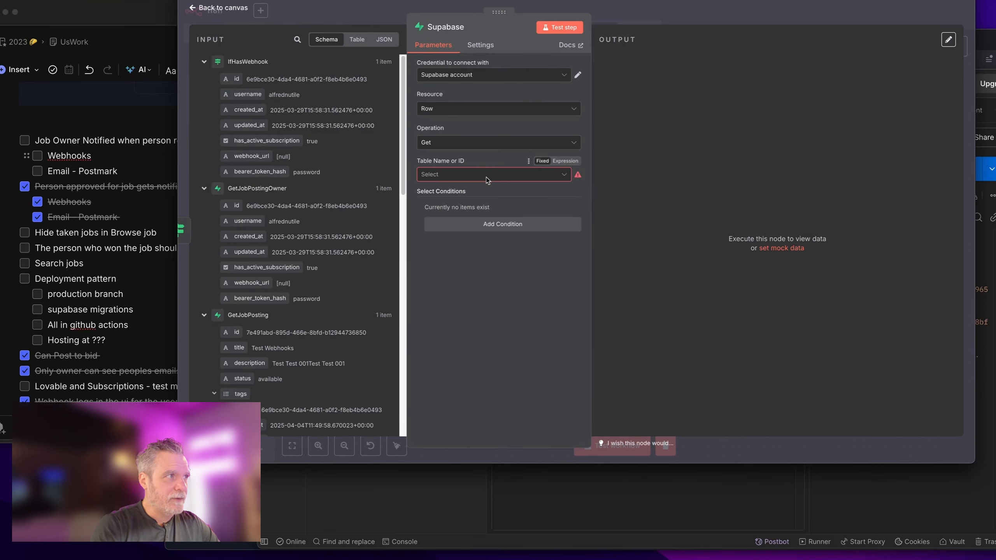
{"action": "left_click", "coordinate": [485, 175]}
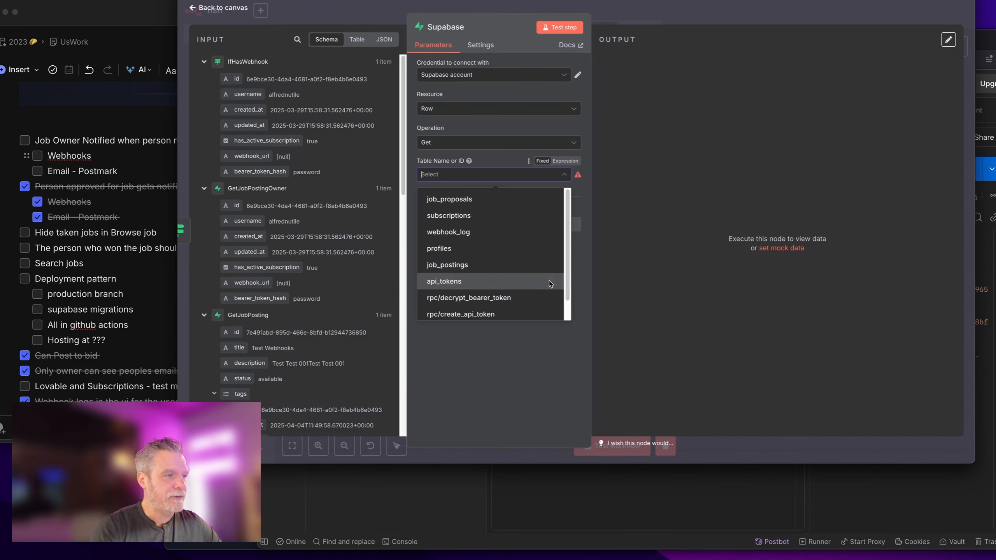
{"action": "scroll", "coordinate": [547, 273], "scroll_direction": "down", "scroll_amount": 1}
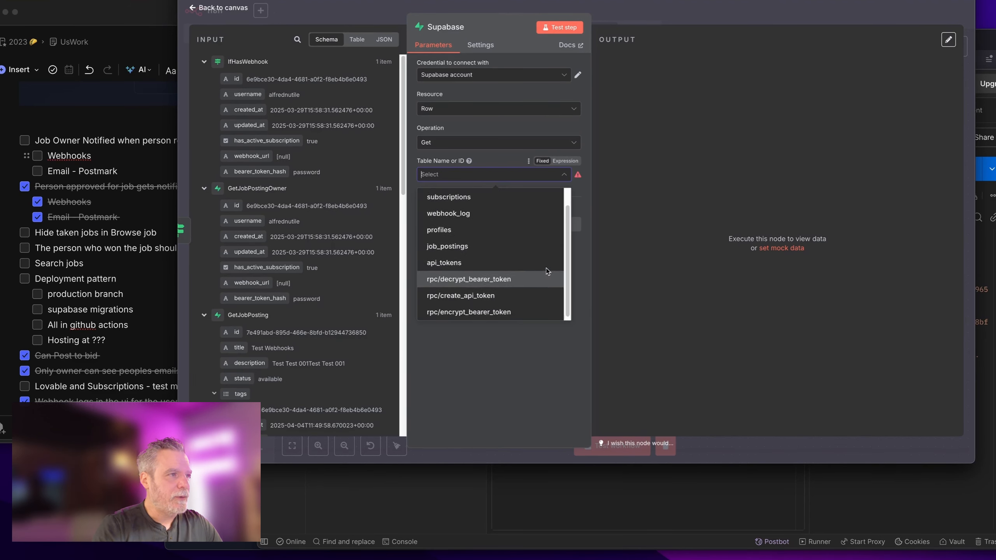
{"action": "scroll", "coordinate": [547, 271], "scroll_direction": "up", "scroll_amount": 1}
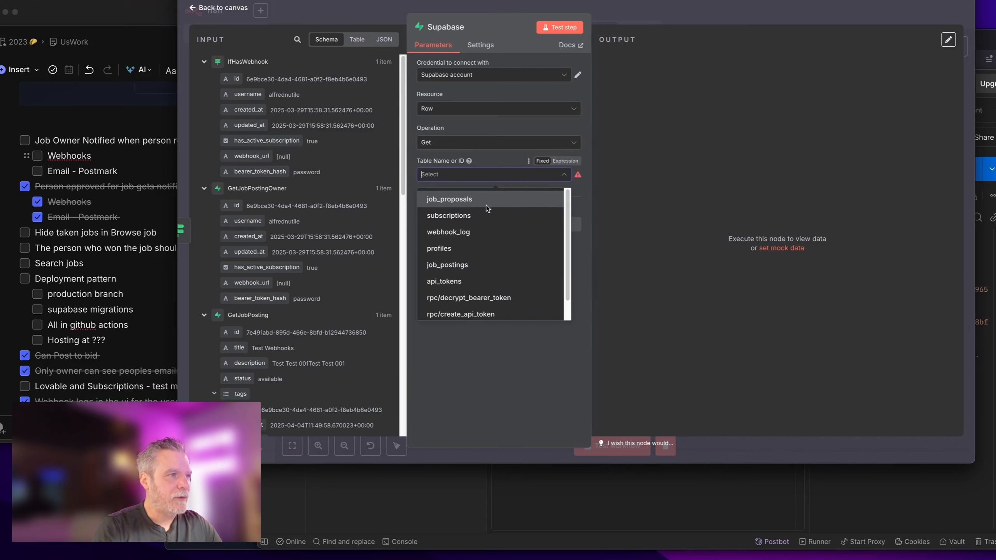
{"action": "scroll", "coordinate": [475, 288], "scroll_direction": "down", "scroll_amount": 1}
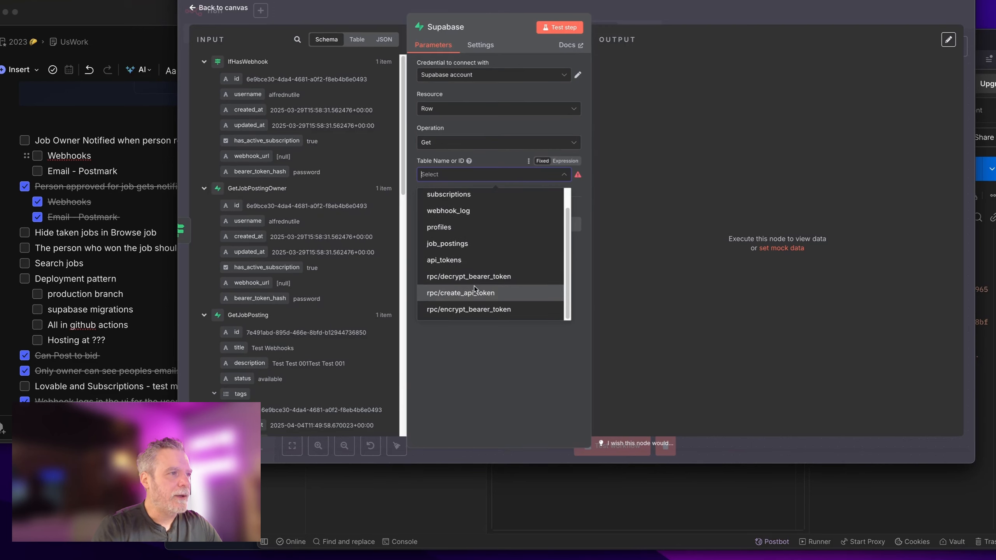
{"action": "scroll", "coordinate": [515, 216], "scroll_direction": "up", "scroll_amount": 1}
{"action": "left_click", "coordinate": [507, 372]}
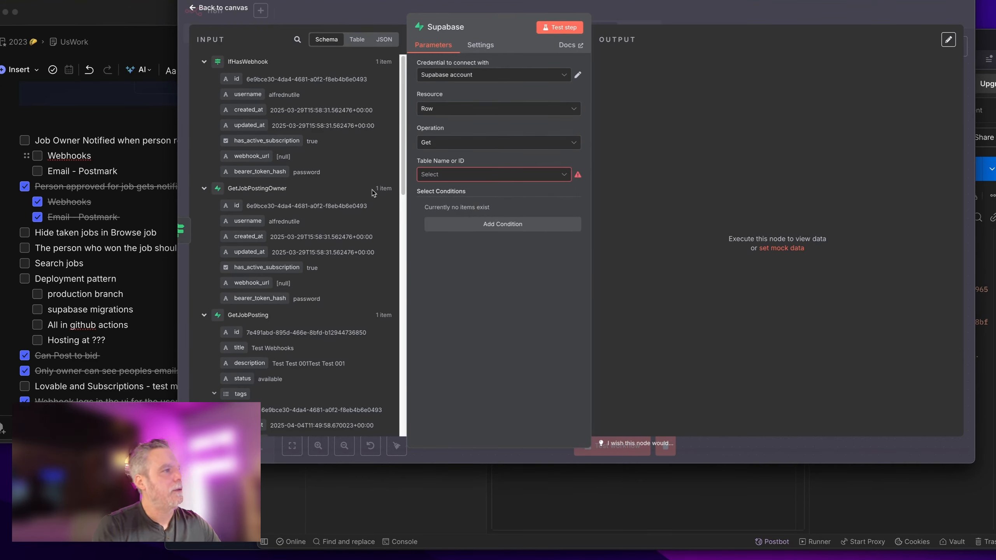
{"action": "scroll", "coordinate": [310, 280], "scroll_direction": "down", "scroll_amount": 8}
{"action": "scroll", "coordinate": [309, 280], "scroll_direction": "down", "scroll_amount": 5}
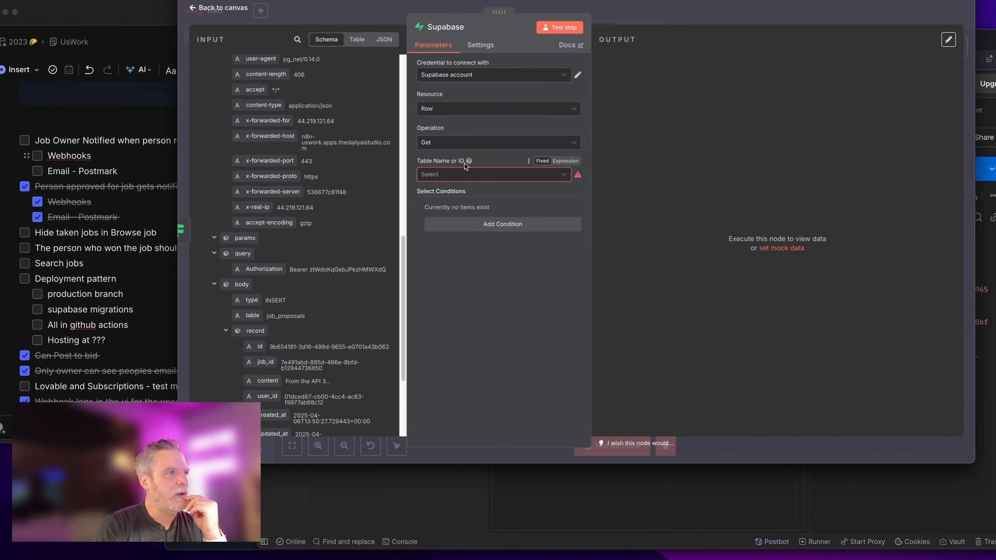
Step: Keep Resource Row and Operation Get, and choose the profiles table
{"action": "left_click", "coordinate": [479, 109]}
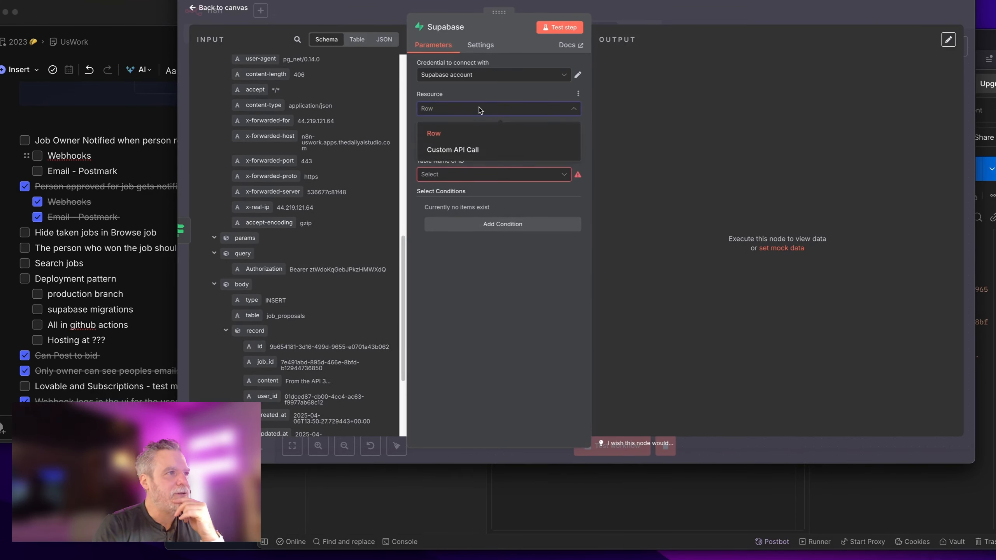
{"action": "left_click", "coordinate": [479, 109]}
{"action": "left_click", "coordinate": [490, 142]}
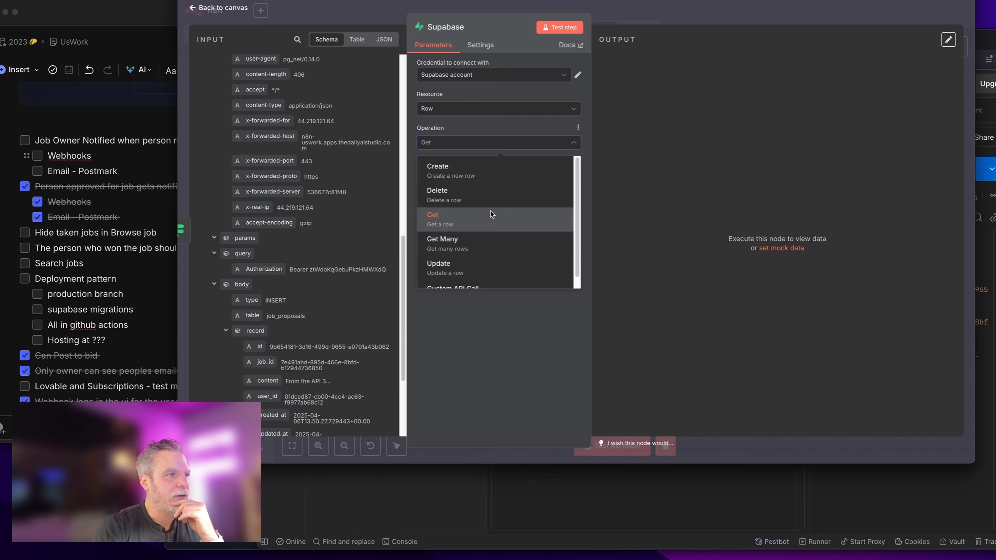
{"action": "left_click", "coordinate": [516, 207]}
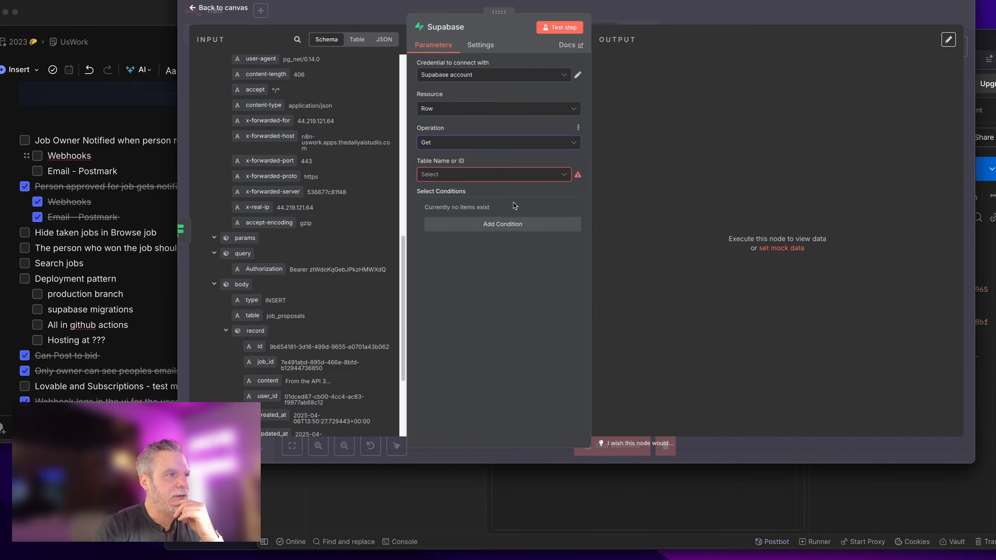
{"action": "left_click", "coordinate": [467, 177]}
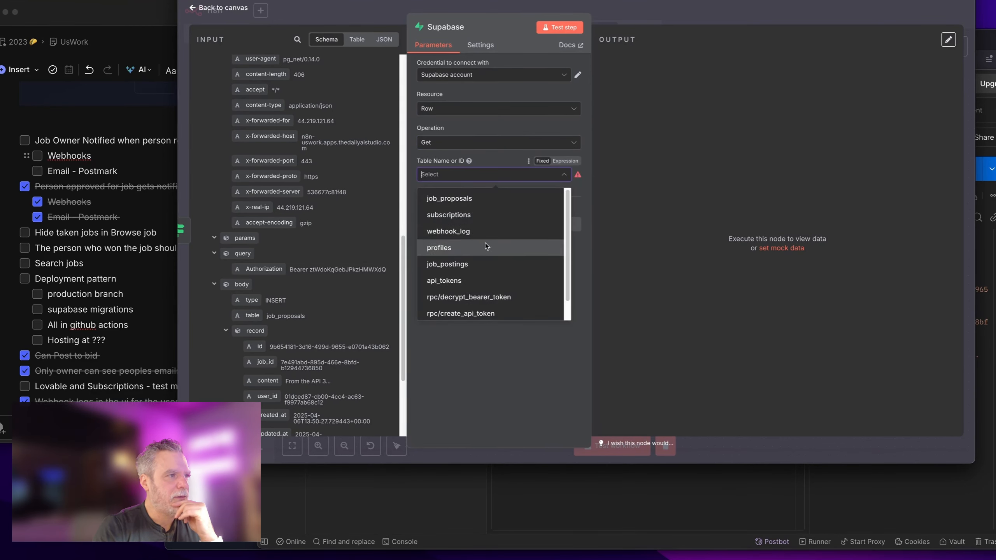
{"action": "scroll", "coordinate": [485, 243], "scroll_direction": "down", "scroll_amount": 1}
{"action": "left_click", "coordinate": [488, 229]}
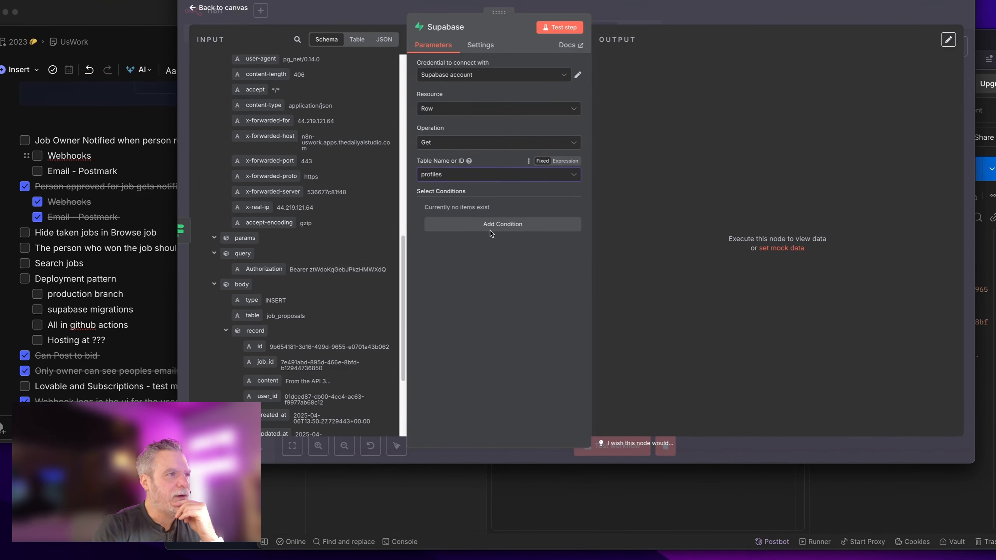
{"action": "left_click", "coordinate": [491, 231]}
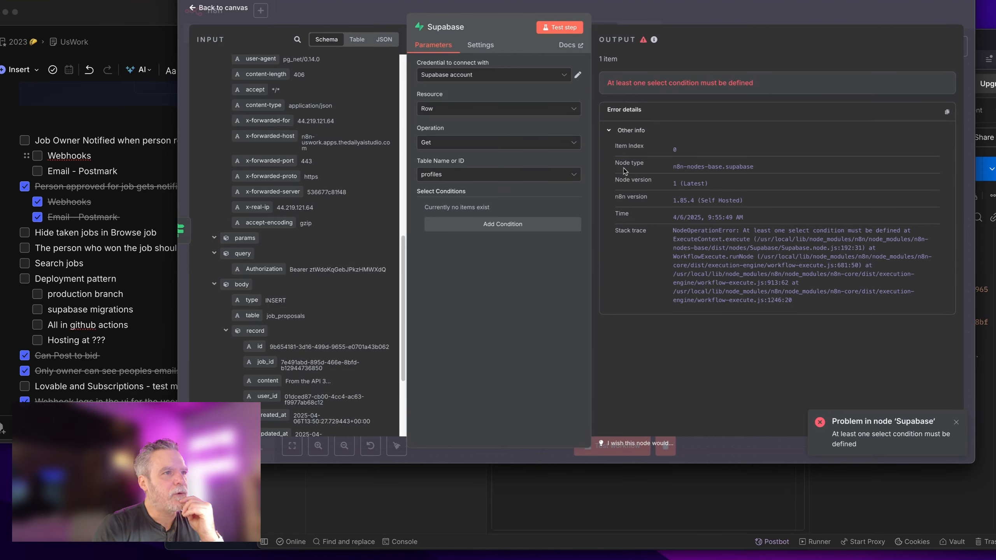
Step: Replace the 'profiles' table with the expression 'auth.users' and add an empty select condition
{"action": "left_click", "coordinate": [495, 173]}
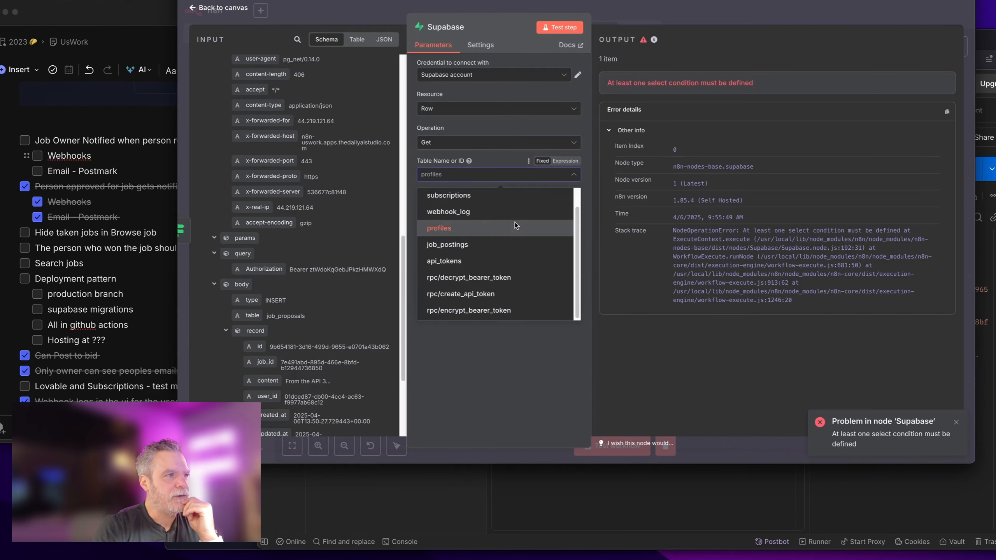
{"action": "left_click", "coordinate": [546, 166]}
{"action": "left_click", "coordinate": [565, 161]}
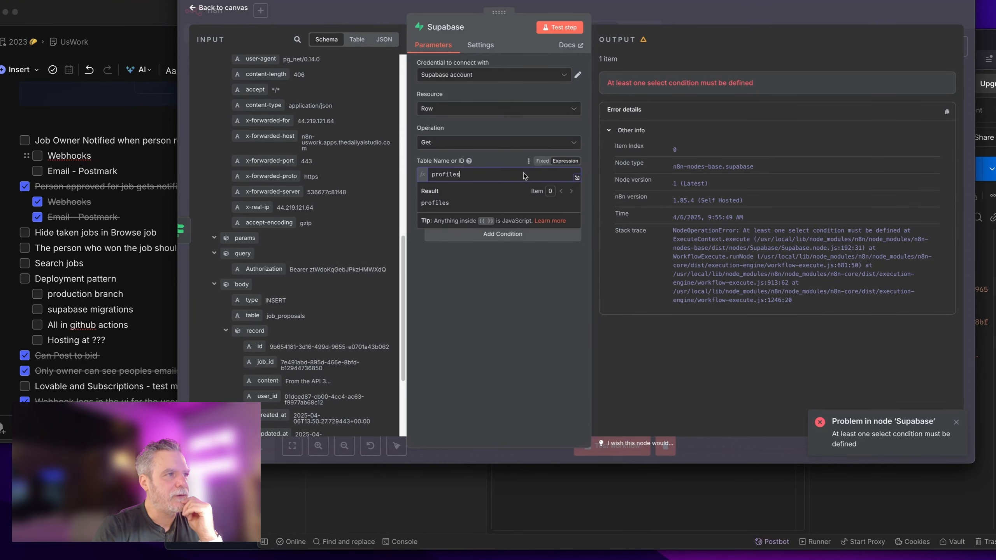
{"action": "double_click", "coordinate": [524, 176]}
{"action": "type", "text": "aut.users"}
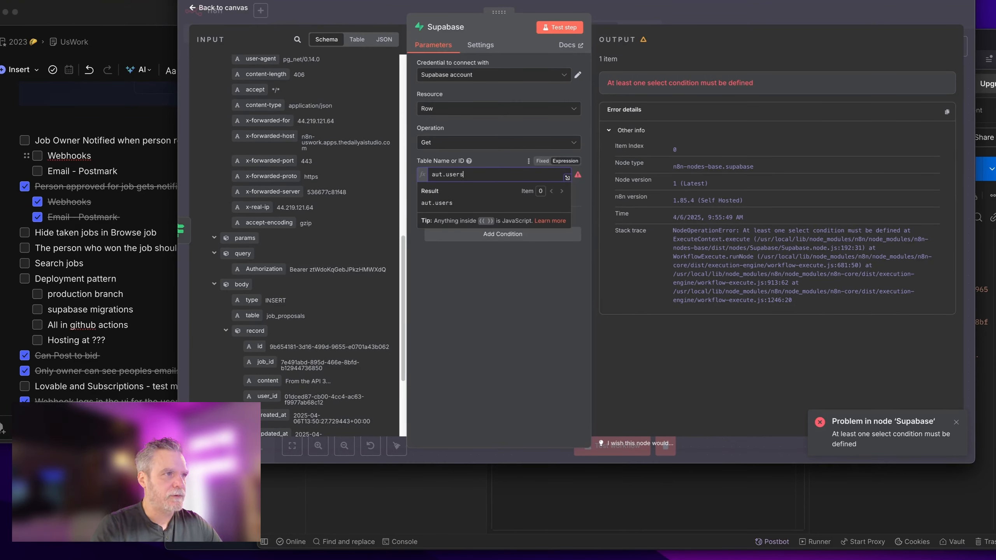
{"action": "left_click", "coordinate": [567, 40]}
{"action": "left_click", "coordinate": [490, 237]}
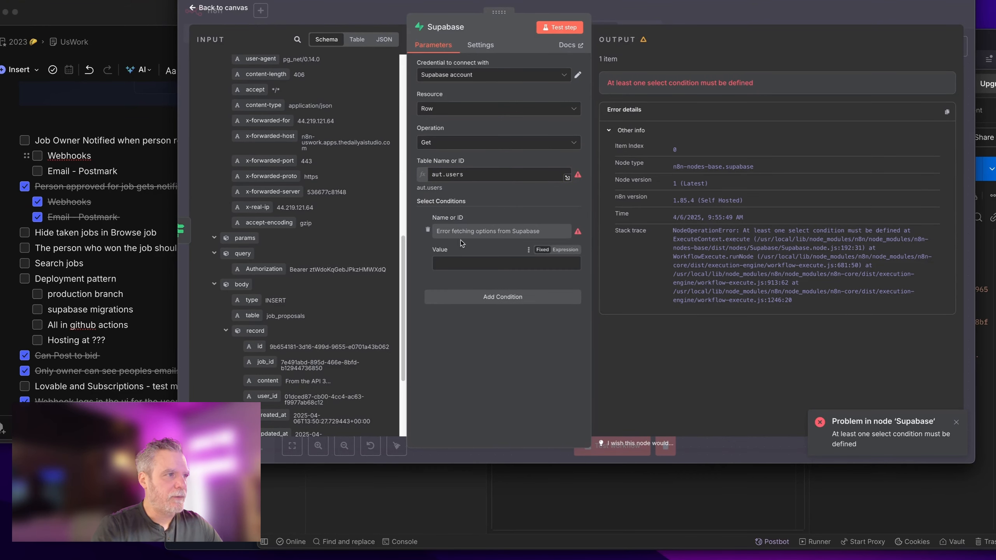
{"action": "left_click", "coordinate": [471, 176]}
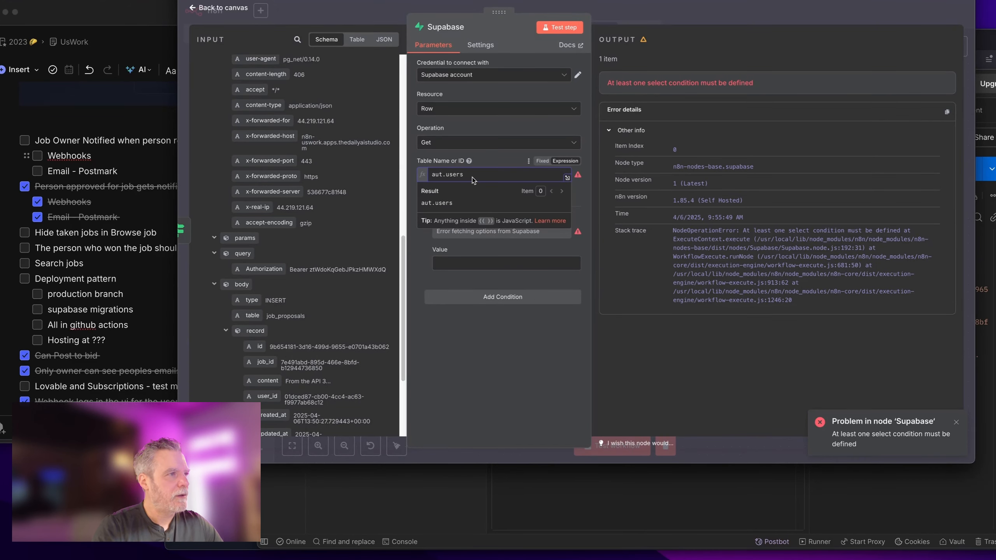
{"action": "left_click", "coordinate": [442, 176]}
Step: Complete the 'auth.users' table name and confirm Supabase's auth schema contains a users table
{"action": "type", "text": "h"}
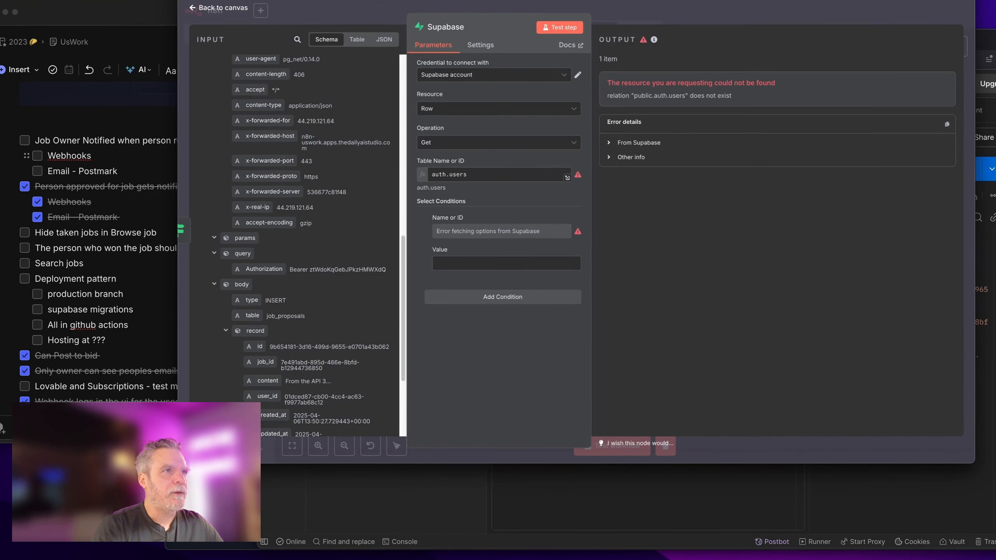
{"action": "key", "text": "ctrl+Tab"}
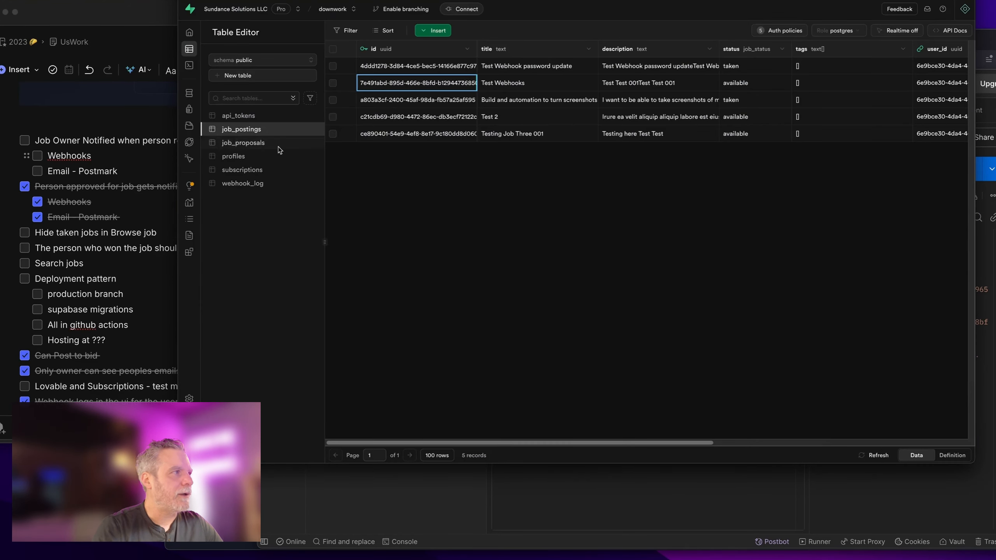
{"action": "left_click", "coordinate": [292, 59]}
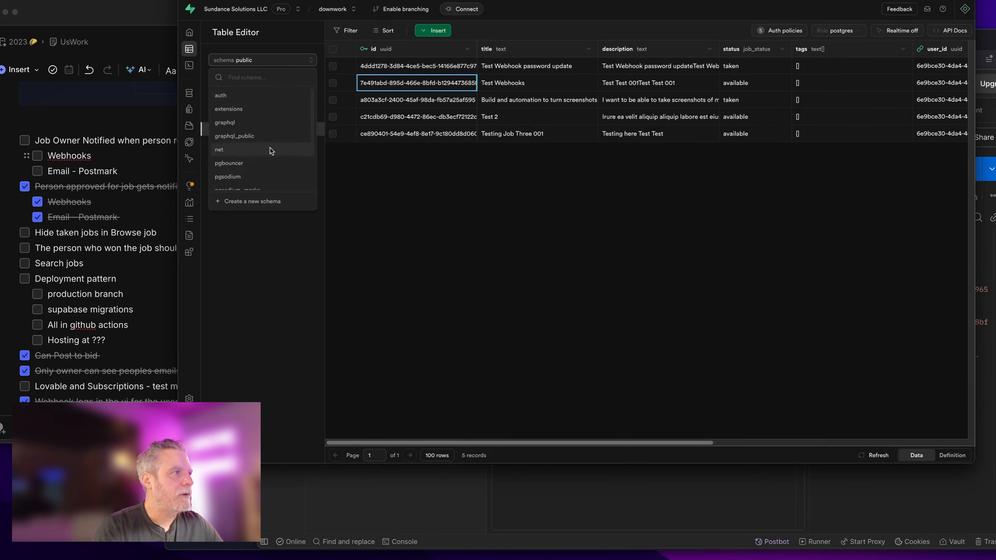
{"action": "left_click", "coordinate": [283, 95]}
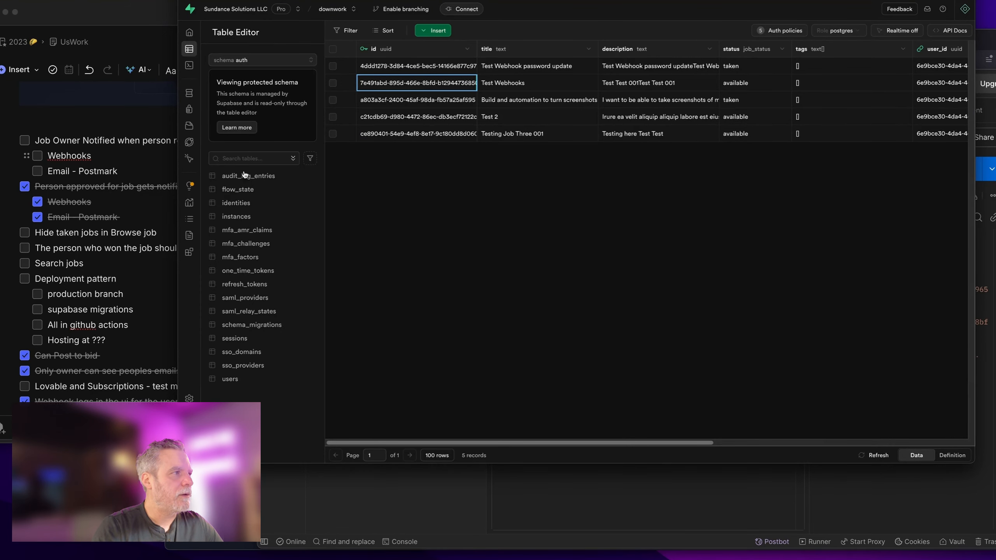
{"action": "key", "text": "ctrl+Tab"}
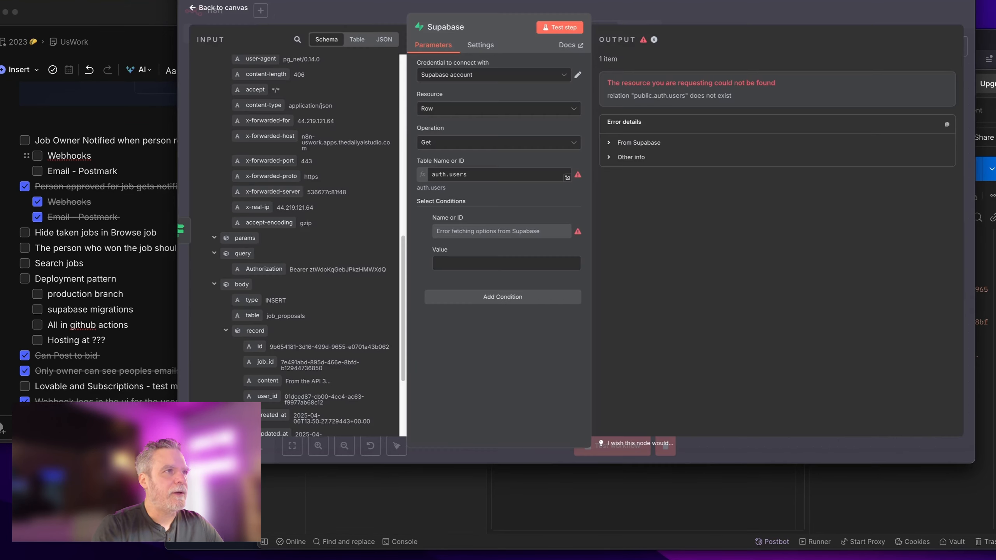
Step: Leave the node and open the job_proposal_accepted workflow from the Overview list
{"action": "left_click", "coordinate": [658, 8]}
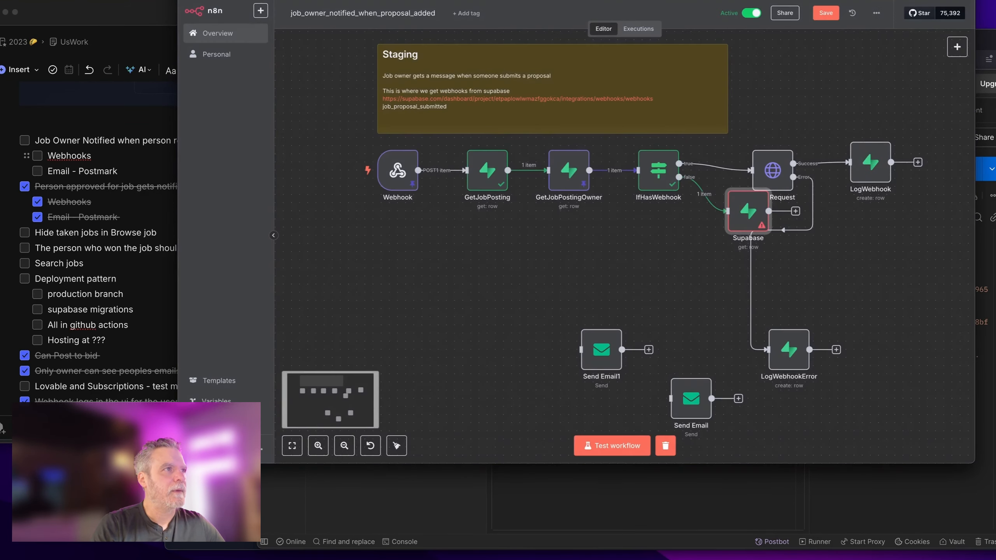
{"action": "left_click", "coordinate": [638, 29]}
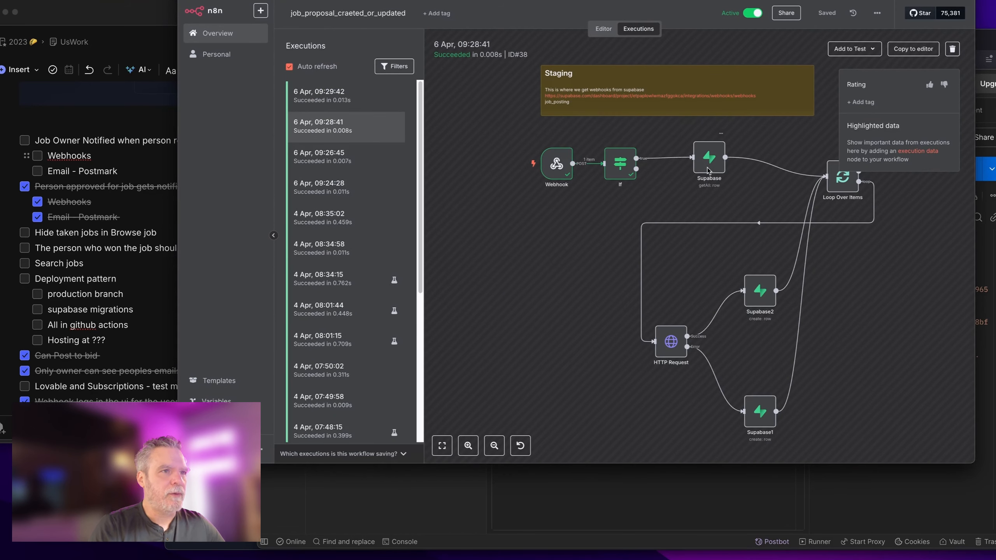
{"action": "left_click", "coordinate": [235, 56]}
{"action": "left_click", "coordinate": [221, 40]}
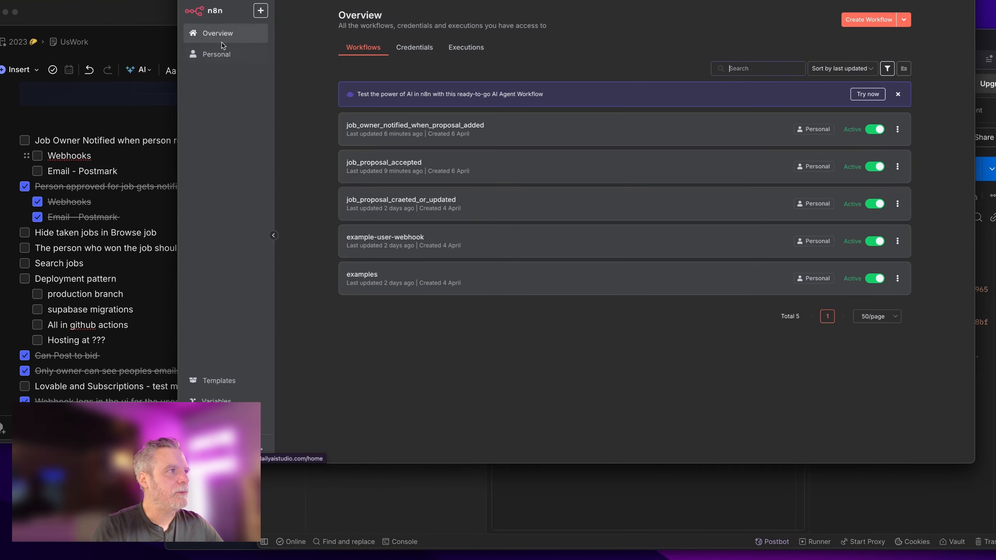
{"action": "left_click", "coordinate": [384, 165]}
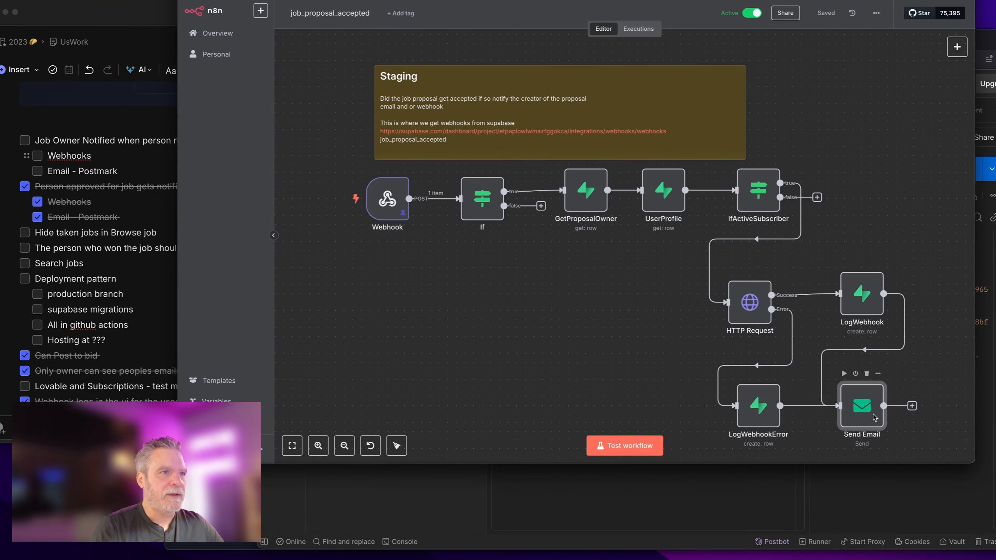
Step: Inspect the Send Email and UserProfile node settings, then reopen the Supabase node
{"action": "double_click", "coordinate": [875, 418]}
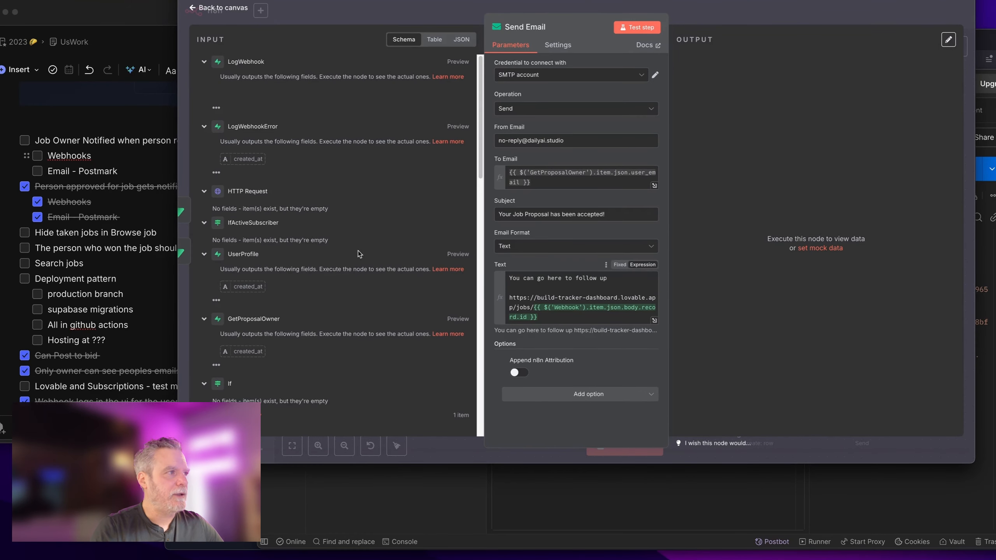
{"action": "scroll", "coordinate": [298, 271], "scroll_direction": "down", "scroll_amount": 6}
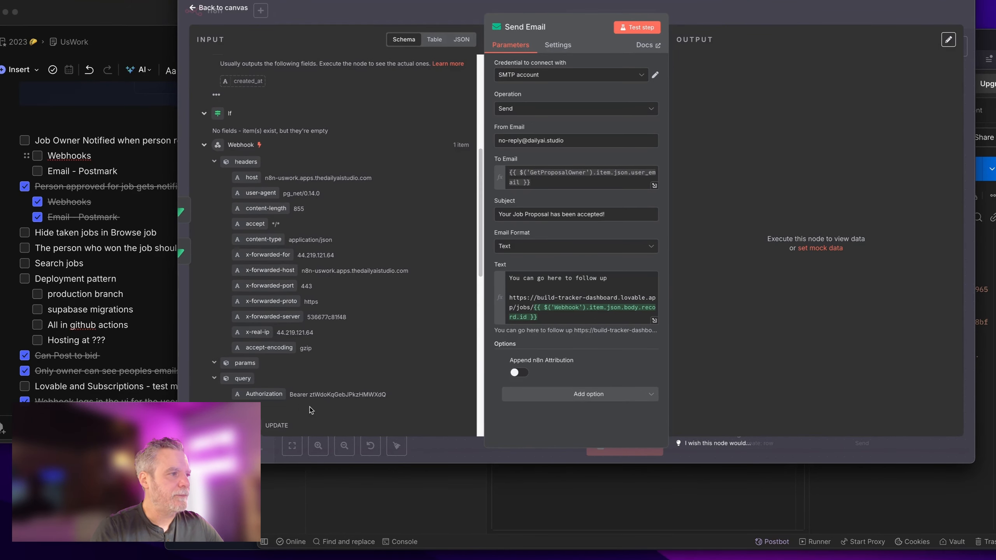
{"action": "key", "text": "Escape"}
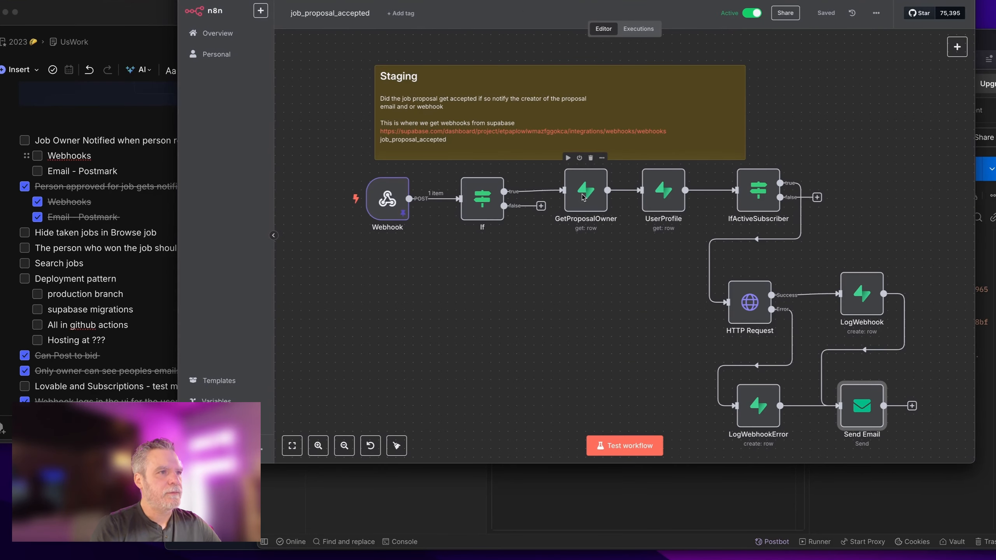
{"action": "double_click", "coordinate": [662, 188]}
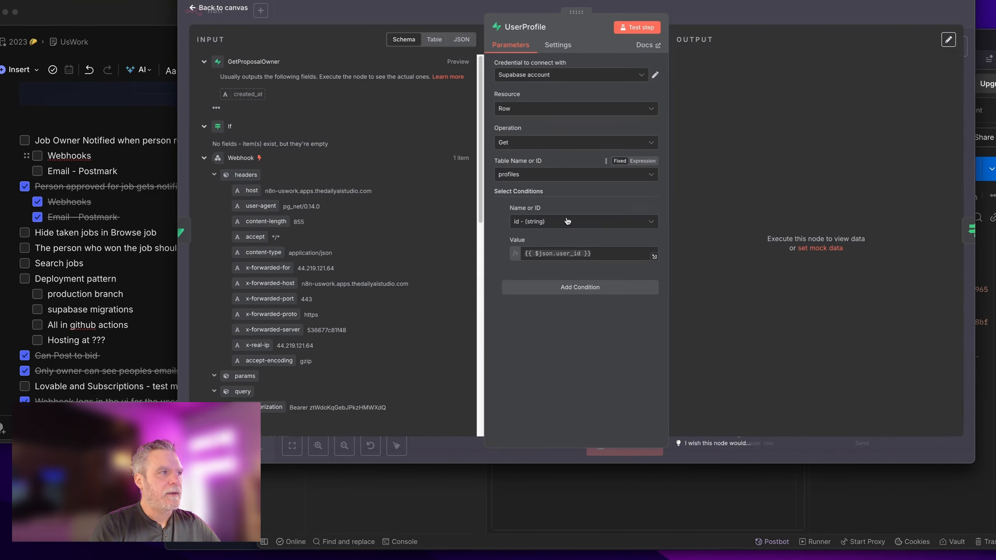
{"action": "key", "text": "Escape"}
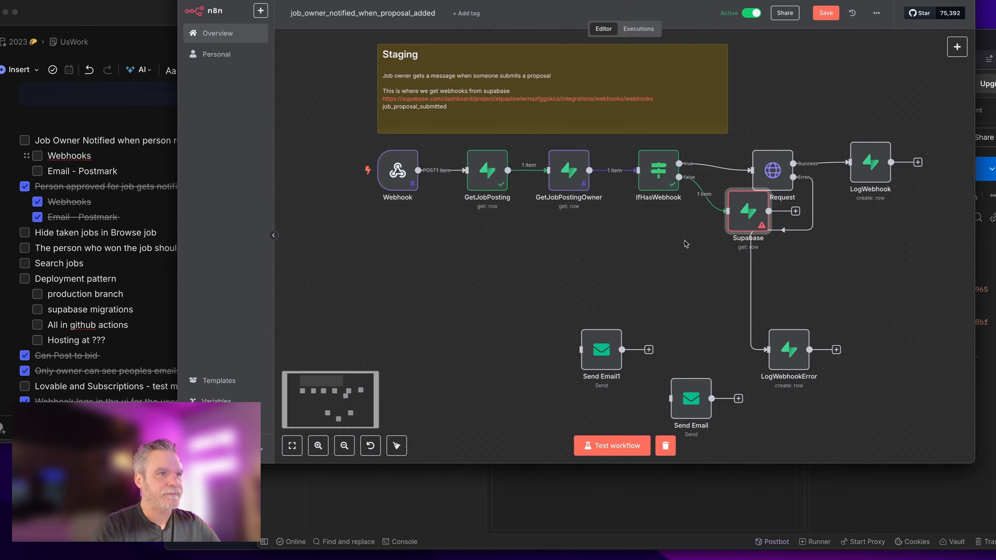
{"action": "key", "text": "Return"}
Step: Review the Supabase node's credential and Row resource, and switch the operation to Get Many
{"action": "left_click", "coordinate": [486, 73]}
{"action": "left_click", "coordinate": [505, 53]}
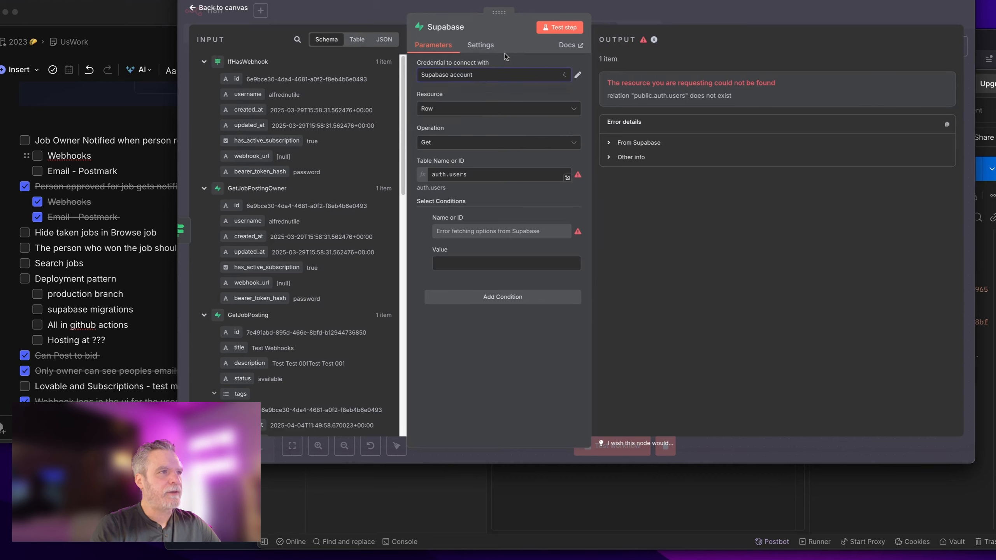
{"action": "left_click", "coordinate": [484, 107]}
{"action": "left_click", "coordinate": [489, 92]}
{"action": "left_click", "coordinate": [506, 146]}
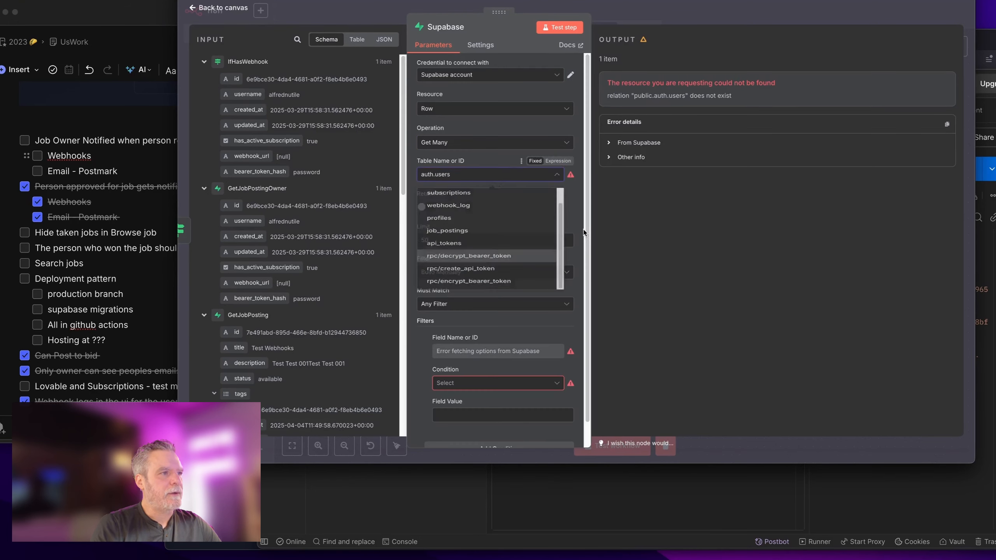
{"action": "left_click", "coordinate": [585, 231]}
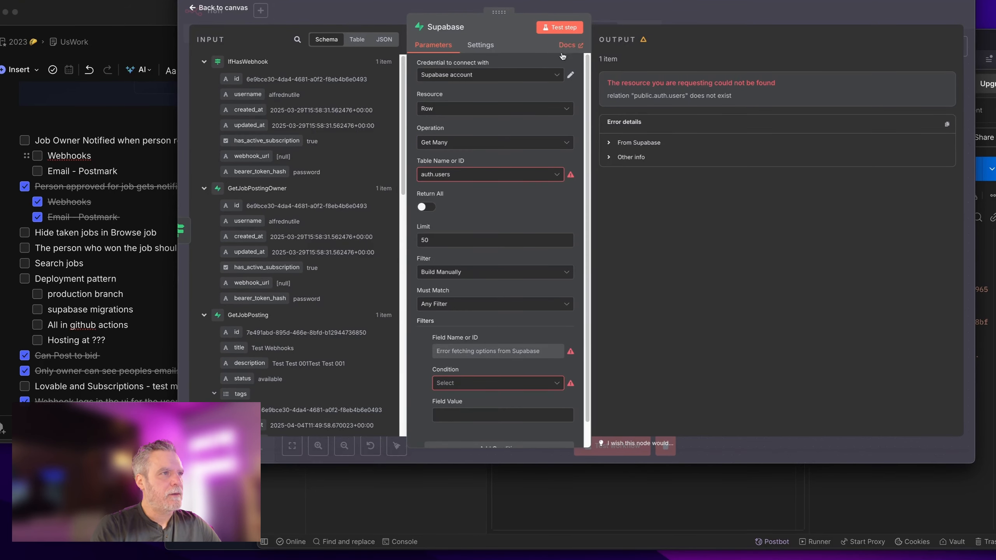
{"action": "key", "text": "super+r"}
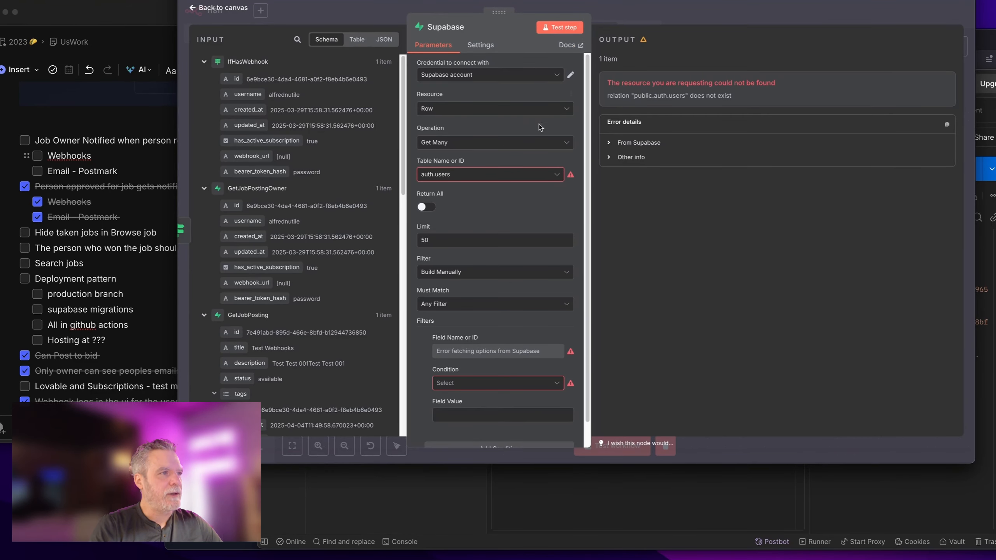
Step: Leave the table as auth.users and change the operation to Custom API Call
{"action": "left_click", "coordinate": [548, 175]}
{"action": "scroll", "coordinate": [535, 265], "scroll_direction": "down", "scroll_amount": 1}
{"action": "scroll", "coordinate": [538, 275], "scroll_direction": "up", "scroll_amount": 1}
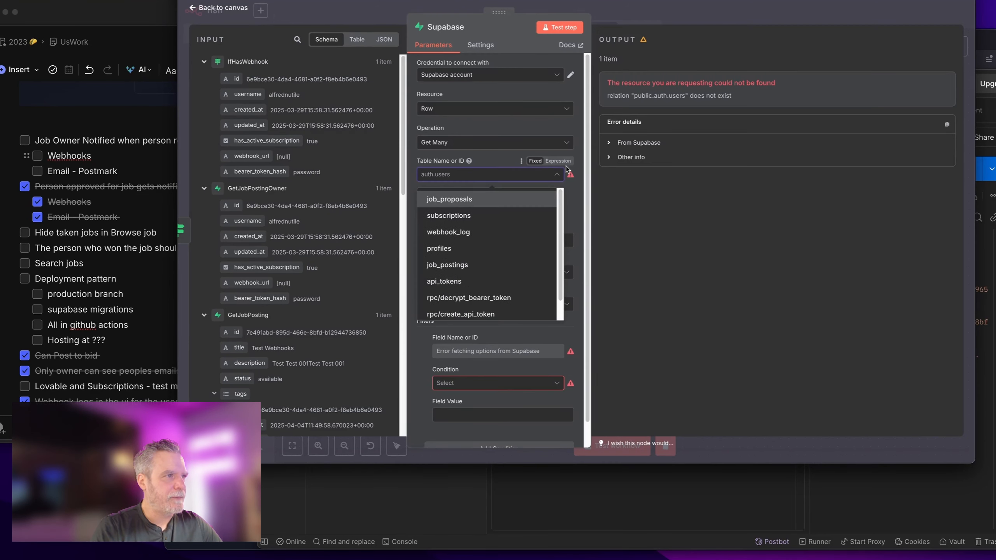
{"action": "left_click", "coordinate": [581, 186]}
{"action": "left_click", "coordinate": [483, 176]}
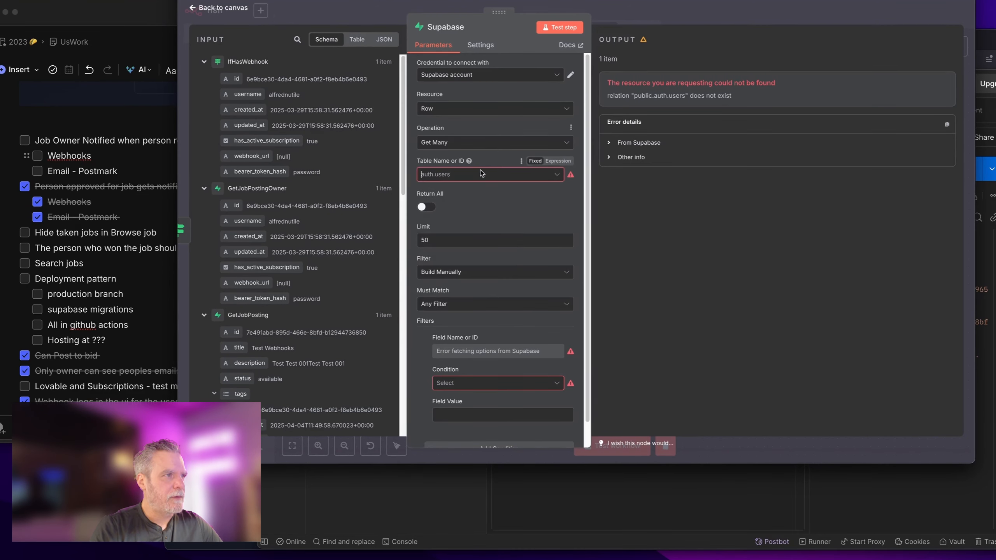
{"action": "left_click", "coordinate": [489, 143]}
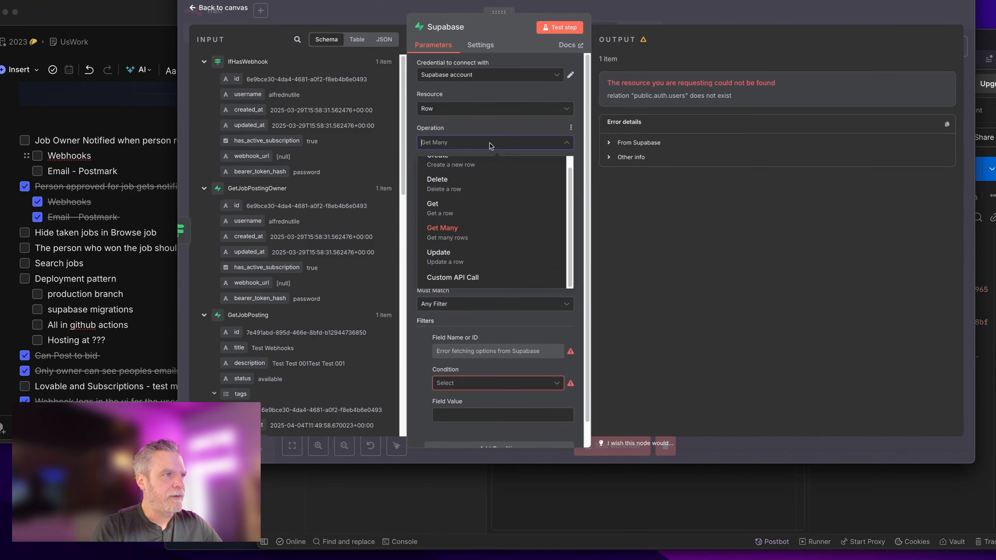
{"action": "left_click", "coordinate": [482, 278]}
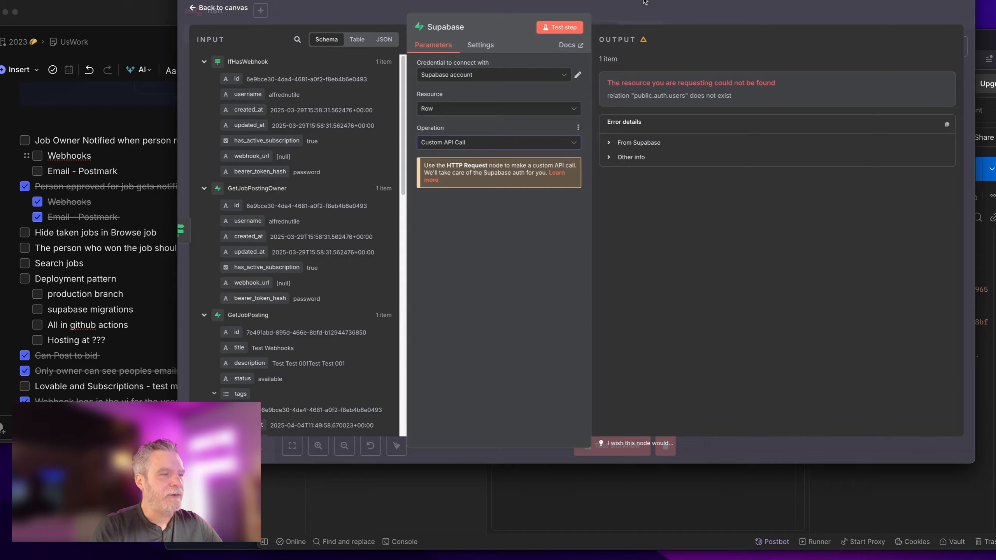
{"action": "key", "text": "Escape"}
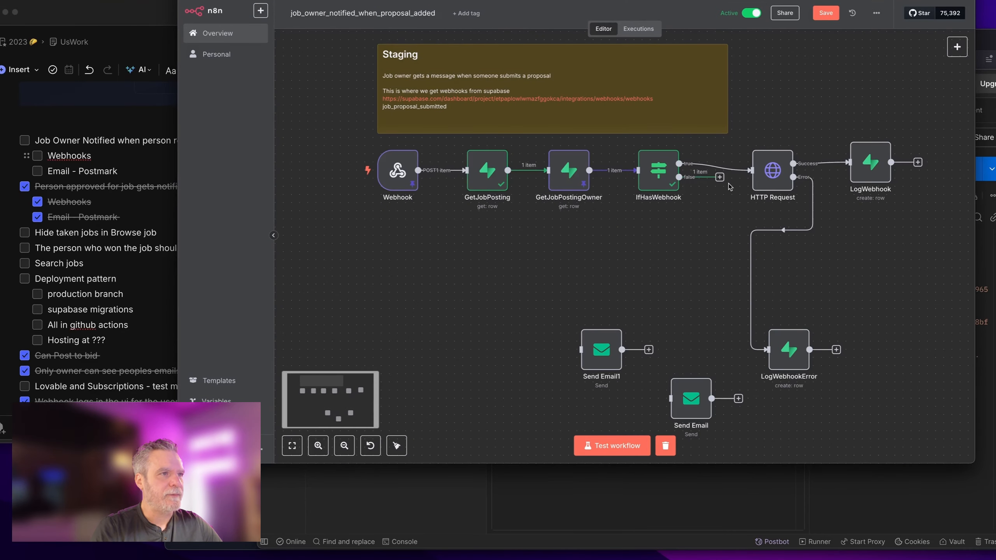
Step: Add an HTTP Request node on the IfHasWebhook false branch, then launch Claude
{"action": "left_click", "coordinate": [719, 177]}
{"action": "type", "text": "htt"}
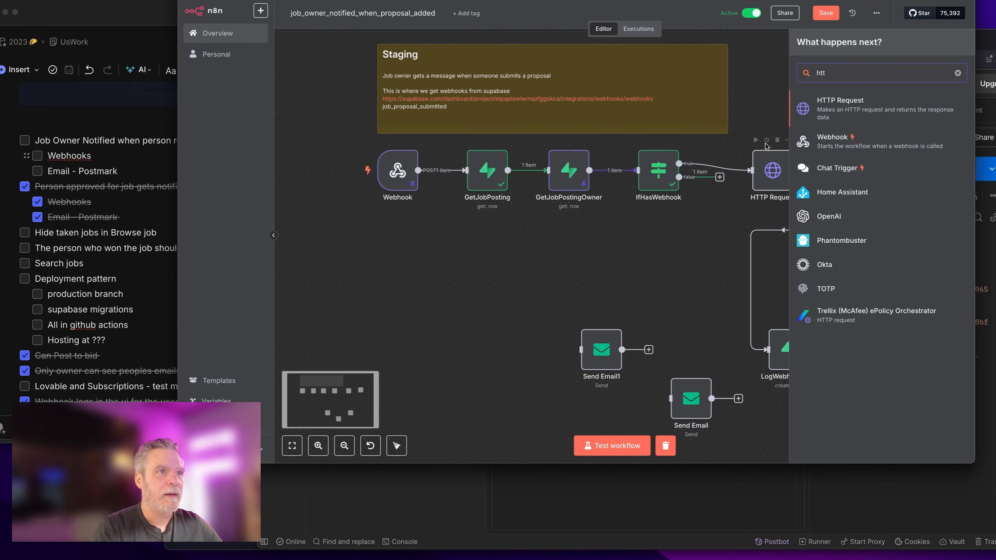
{"action": "left_click", "coordinate": [836, 104]}
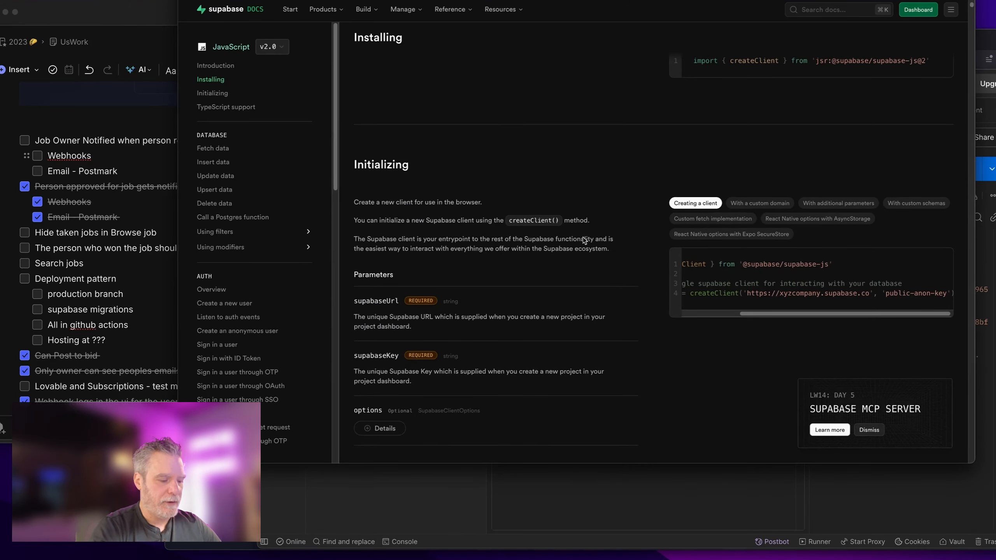
{"action": "key", "text": "super+space"}
{"action": "type", "text": "cl"}
{"action": "key", "text": "Return"}
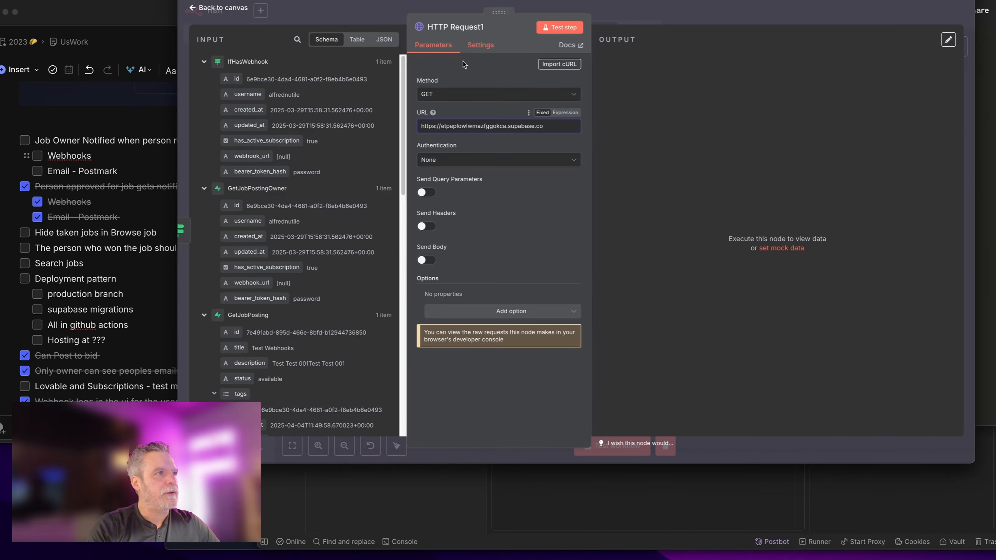
Step: Import the Supabase auth users curl command into HTTP Request1
{"action": "left_click", "coordinate": [559, 63]}
{"action": "key", "text": "ctrl+v"}
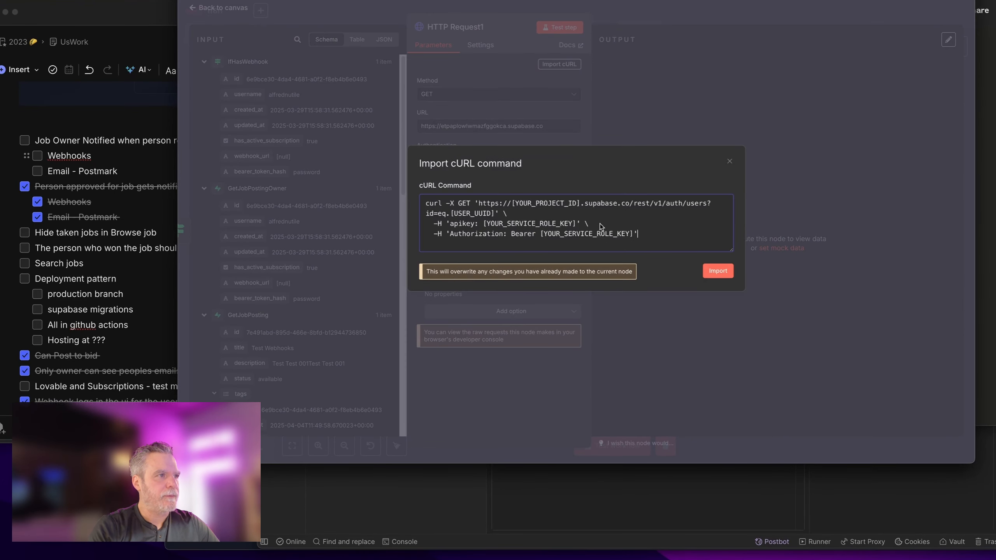
{"action": "left_click", "coordinate": [712, 273]}
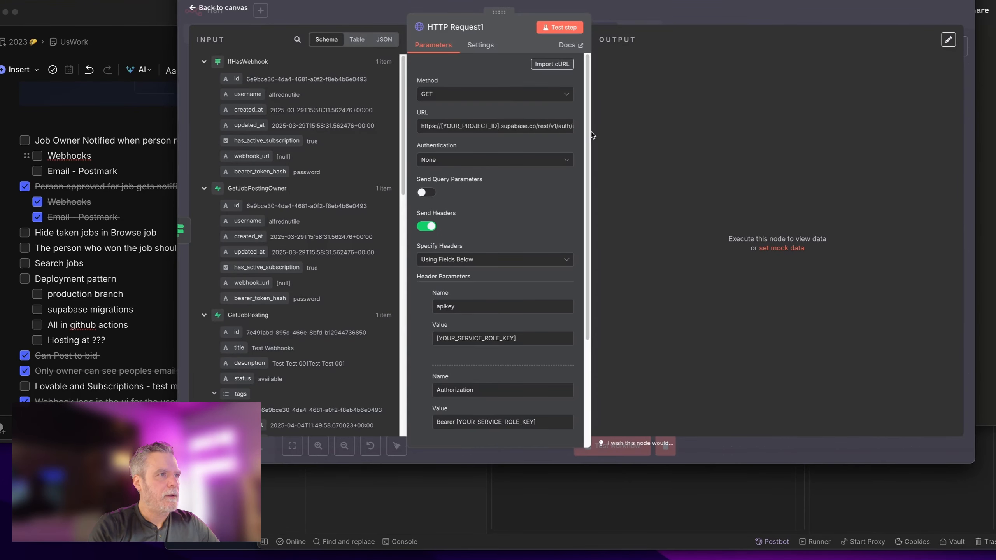
{"action": "left_click_drag", "start_coordinate": [592, 132], "coordinate": [728, 132]}
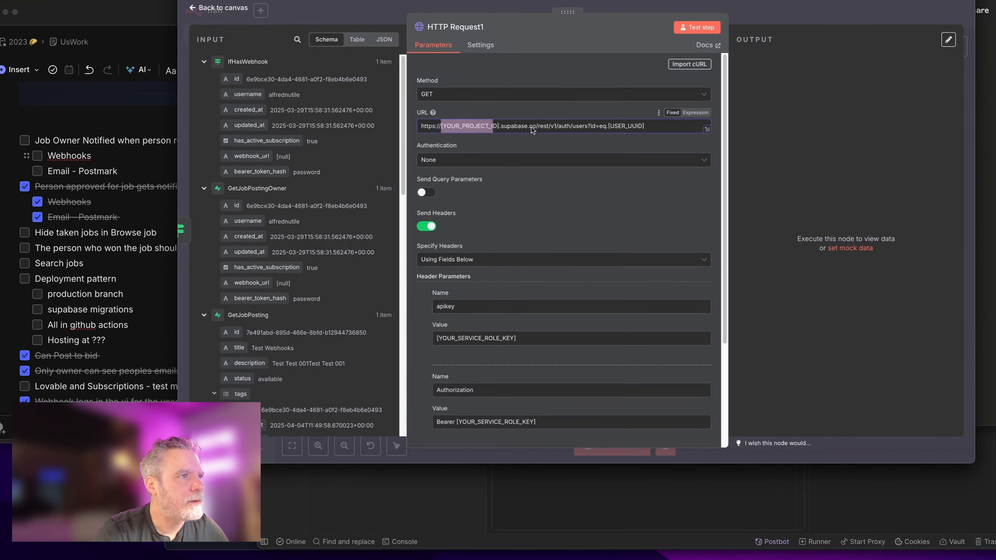
Step: Put the real Supabase project URL in and map GetJobPosting's user_id in place of [USER_UUID]
{"action": "left_click_drag", "start_coordinate": [535, 126], "coordinate": [404, 125]}
{"action": "key", "text": "super+shift+v"}
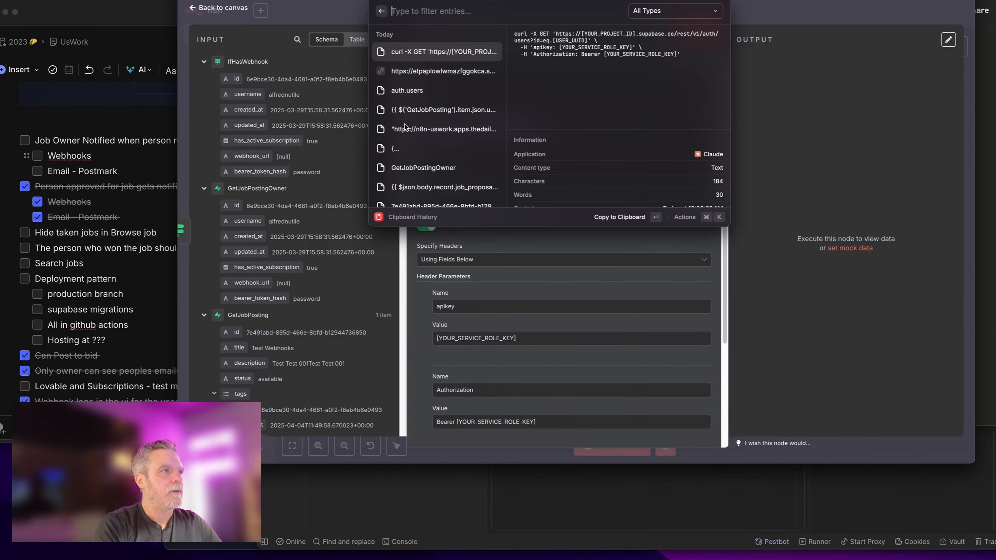
{"action": "key", "text": "Down"}
{"action": "key", "text": "Return"}
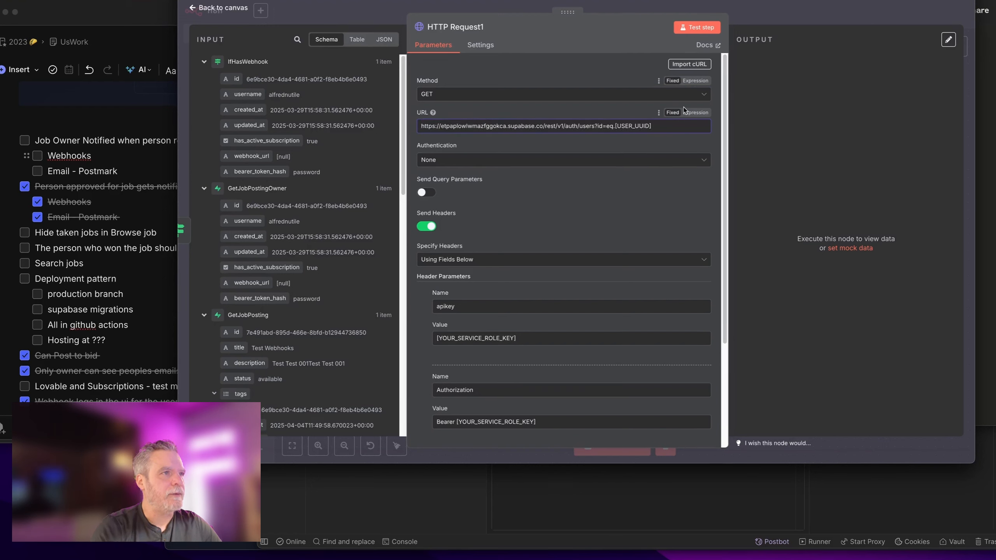
{"action": "left_click_drag", "start_coordinate": [615, 126], "coordinate": [653, 126]}
{"action": "key", "text": "BackSpace"}
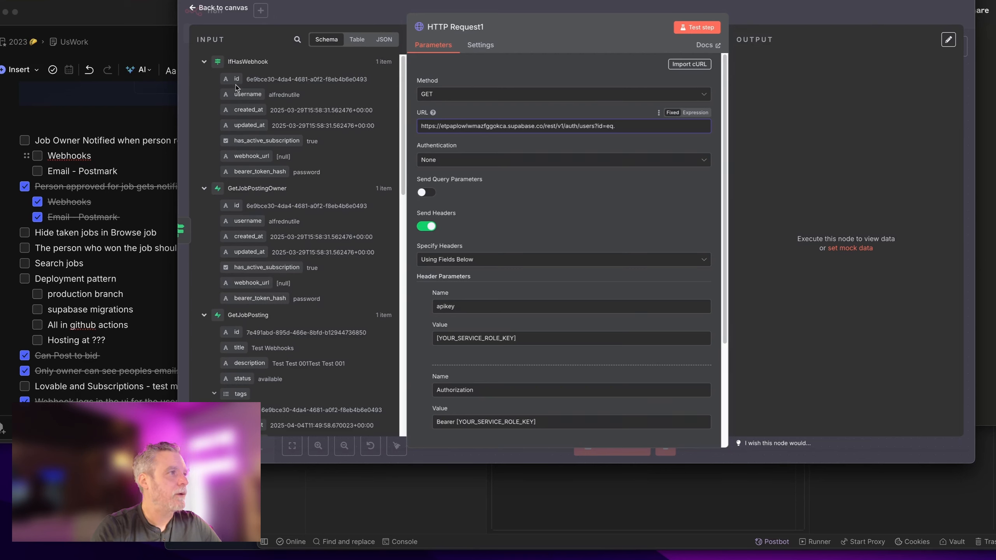
{"action": "scroll", "coordinate": [258, 176], "scroll_direction": "down", "scroll_amount": 5}
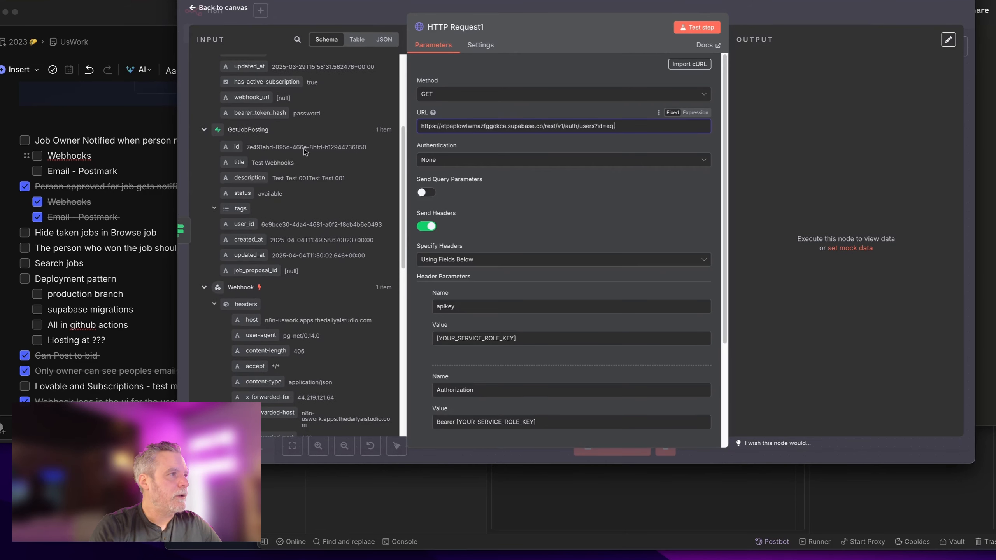
{"action": "left_click_drag", "start_coordinate": [244, 225], "coordinate": [632, 133]}
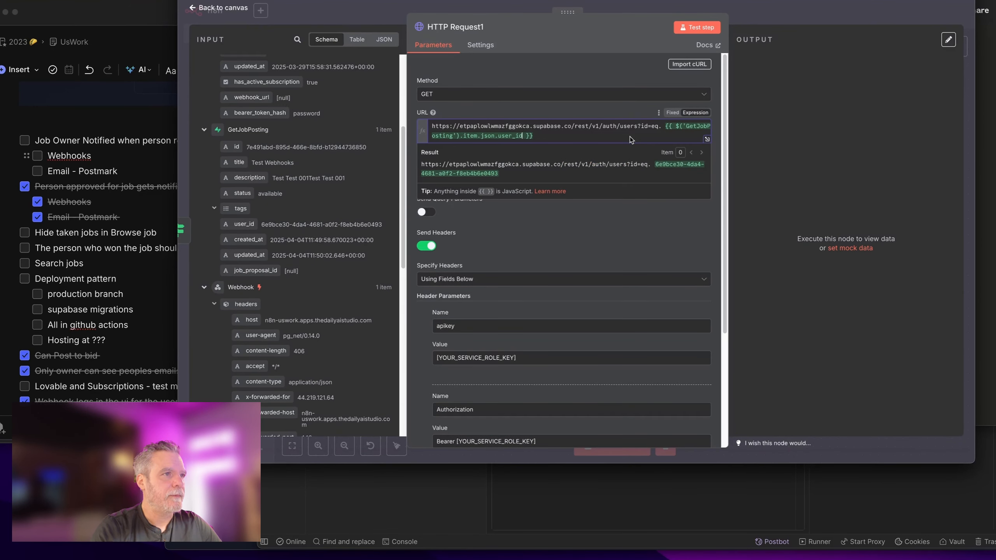
Step: Set HTTP Request1 to authenticate with the predefined Supabase API credential type
{"action": "left_click", "coordinate": [648, 213]}
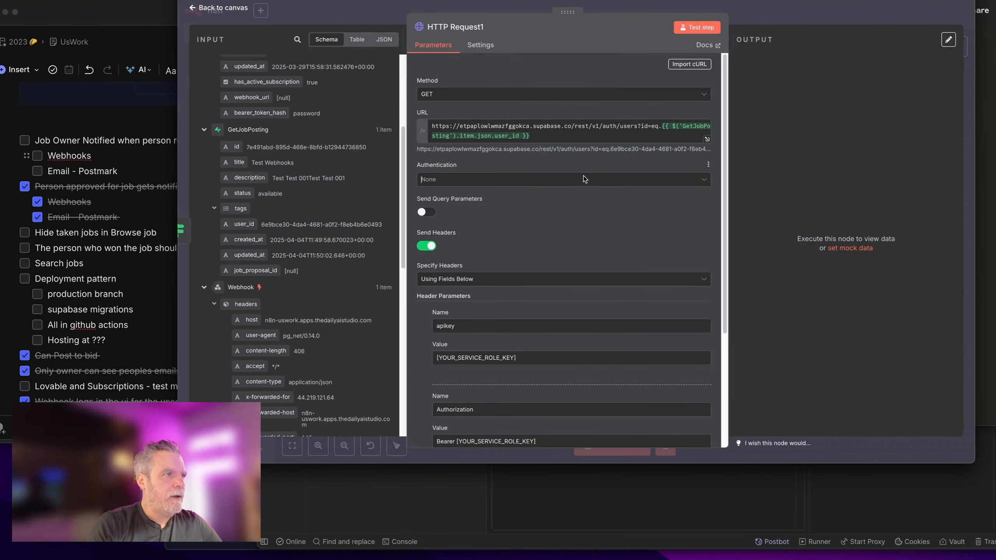
{"action": "left_click", "coordinate": [580, 179]}
{"action": "left_click", "coordinate": [563, 221]}
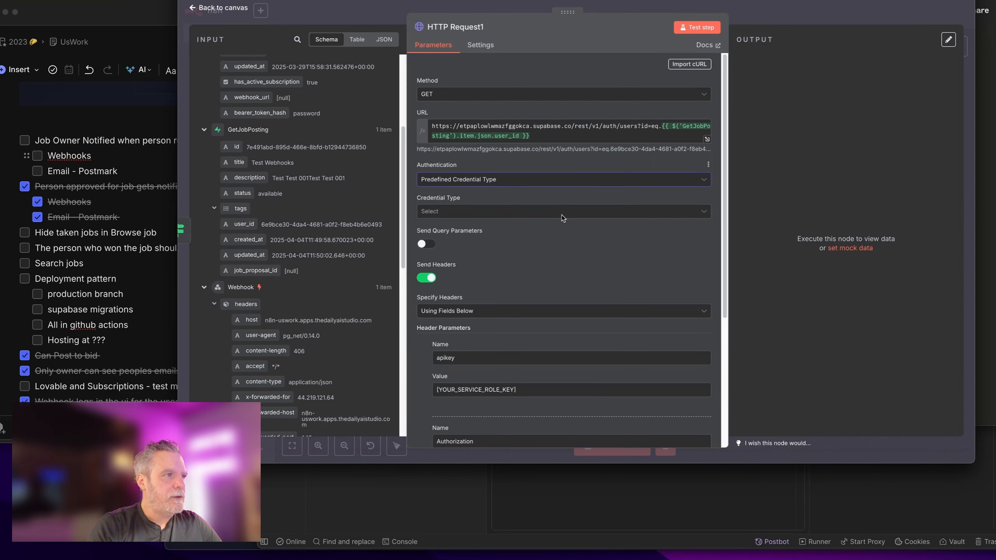
{"action": "left_click", "coordinate": [562, 212]}
{"action": "scroll", "coordinate": [559, 249], "scroll_direction": "down", "scroll_amount": 5}
{"action": "scroll", "coordinate": [558, 250], "scroll_direction": "down", "scroll_amount": 20}
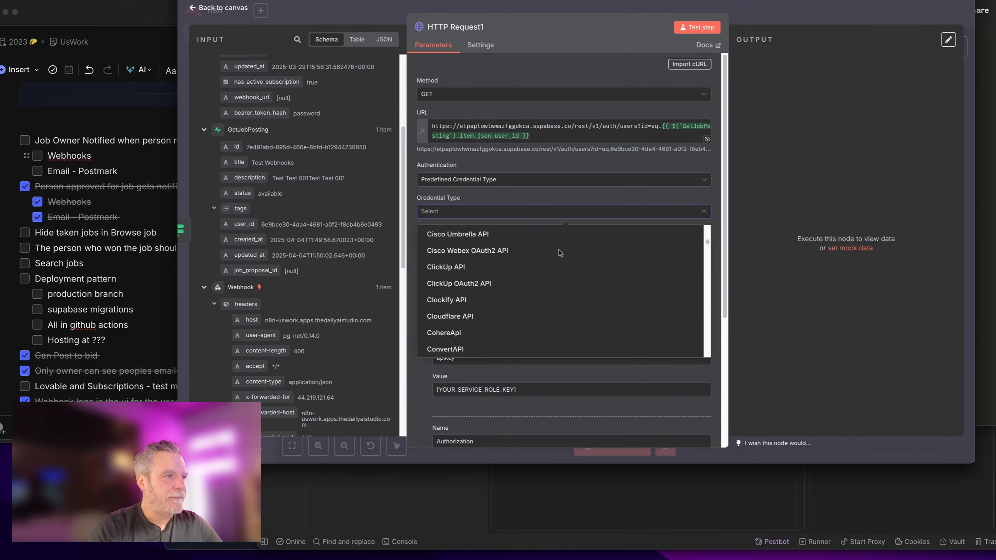
{"action": "scroll", "coordinate": [548, 292], "scroll_direction": "down", "scroll_amount": 20}
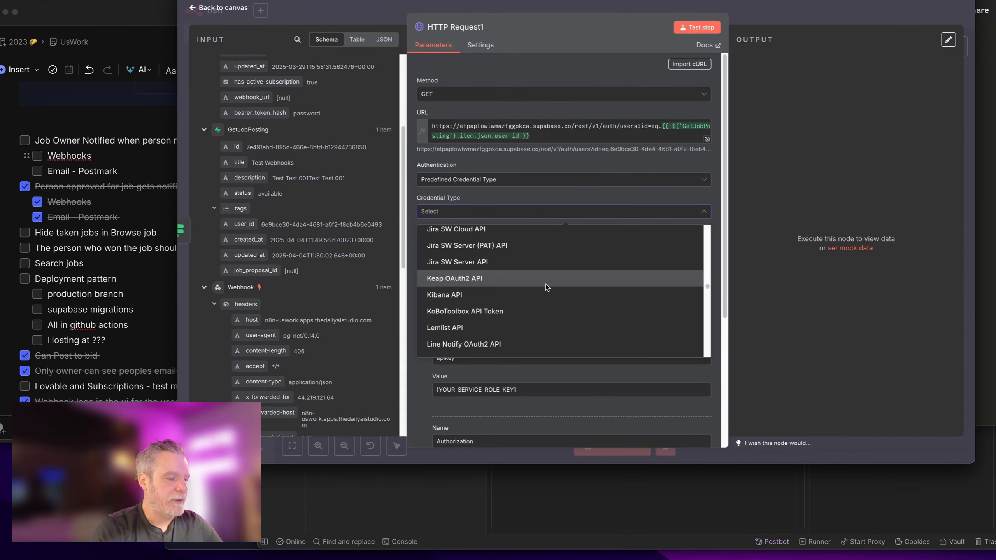
{"action": "type", "text": "sup"}
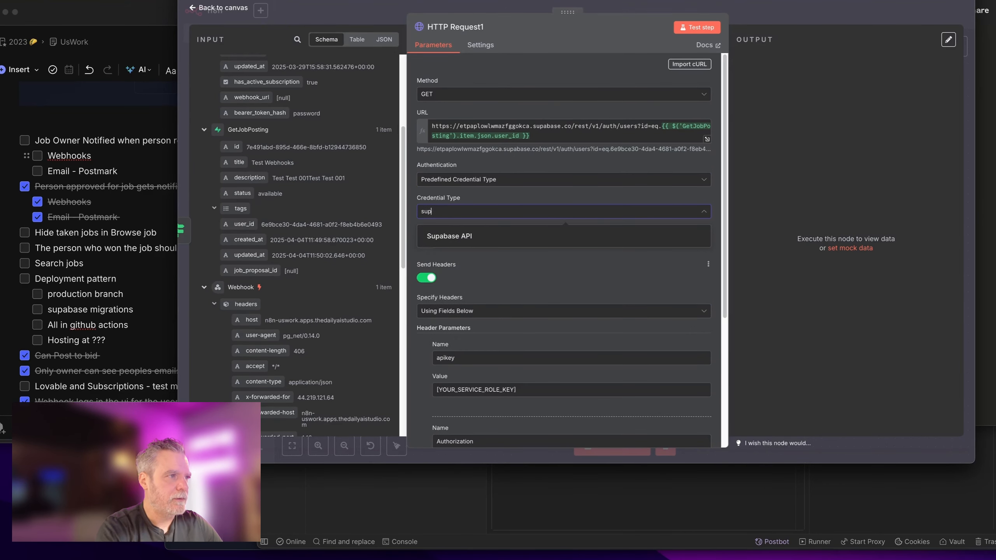
{"action": "left_click", "coordinate": [486, 237]}
Step: Remove the apikey and Authorization headers, turn off Send Headers, and test the request
{"action": "scroll", "coordinate": [565, 273], "scroll_direction": "down", "scroll_amount": 5}
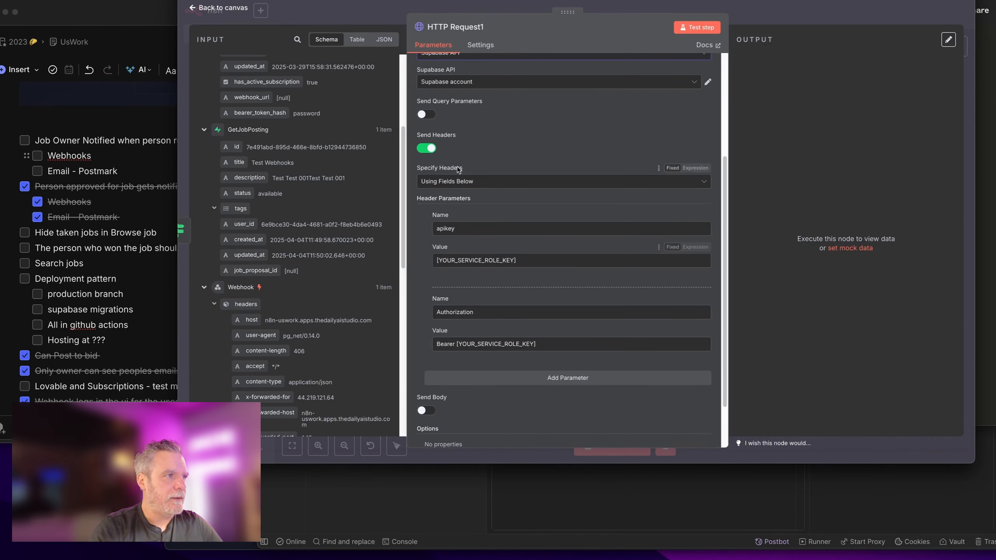
{"action": "left_click", "coordinate": [427, 228]}
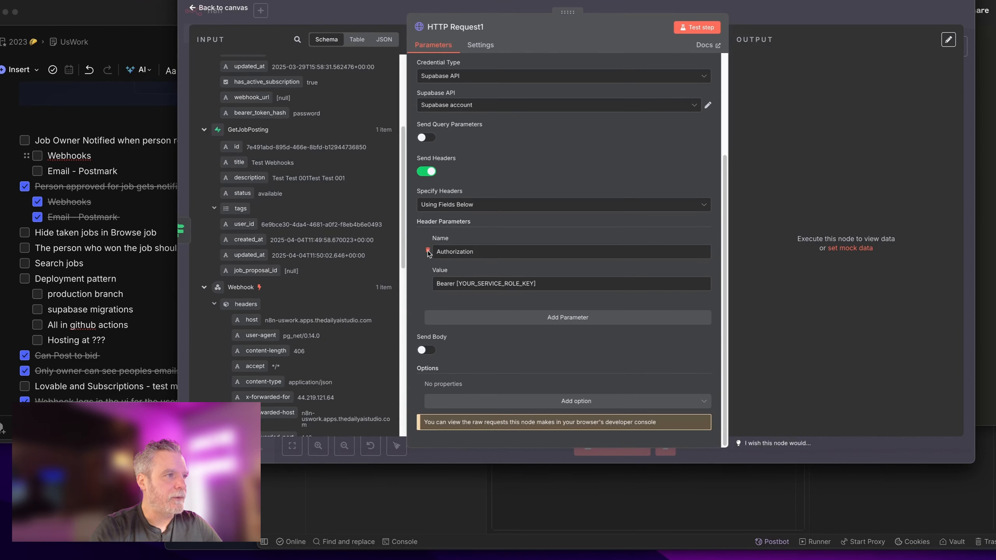
{"action": "left_click", "coordinate": [431, 254]}
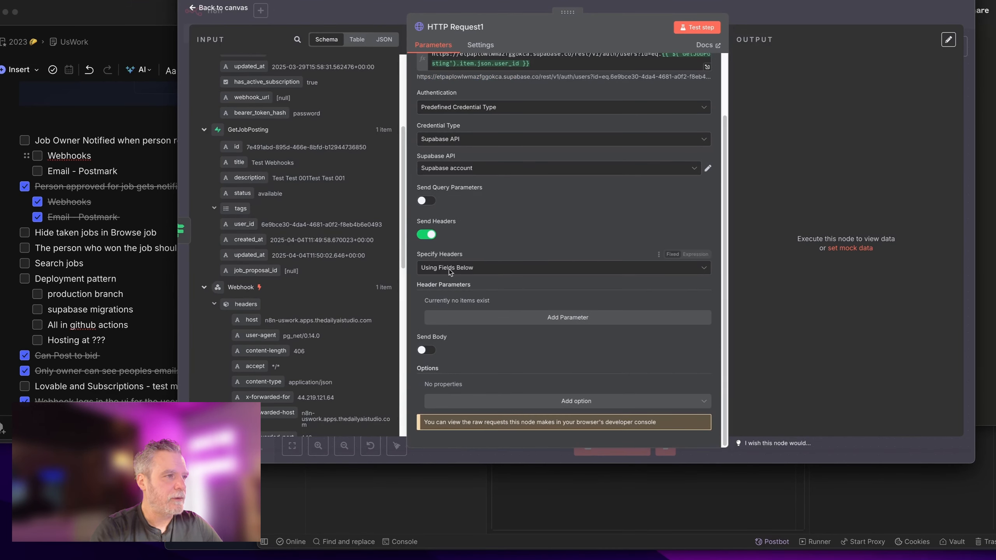
{"action": "left_click", "coordinate": [427, 234]}
{"action": "left_click", "coordinate": [697, 27]}
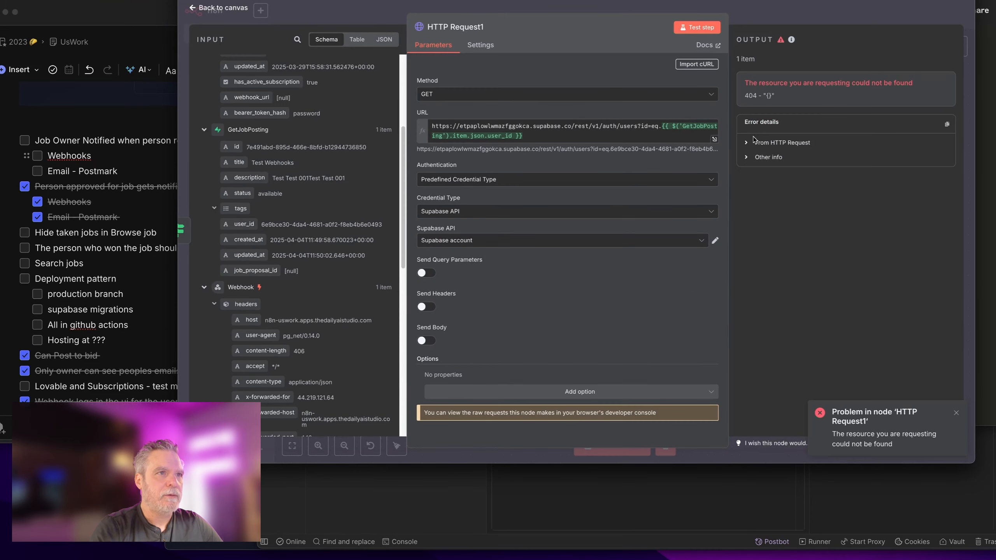
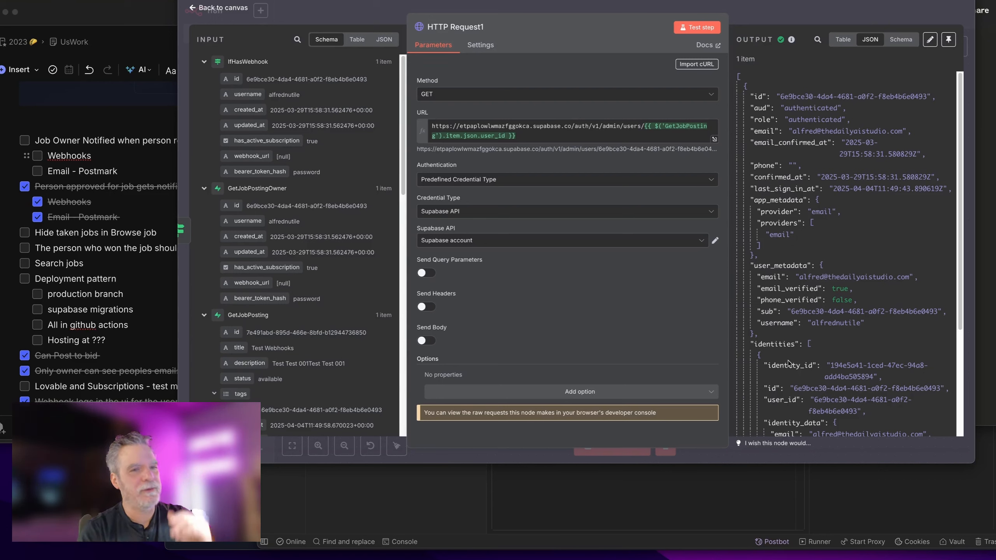
Step: Check the supabase MCP server details in Claude's settings, then return to the chat
{"action": "left_click", "coordinate": [659, 509]}
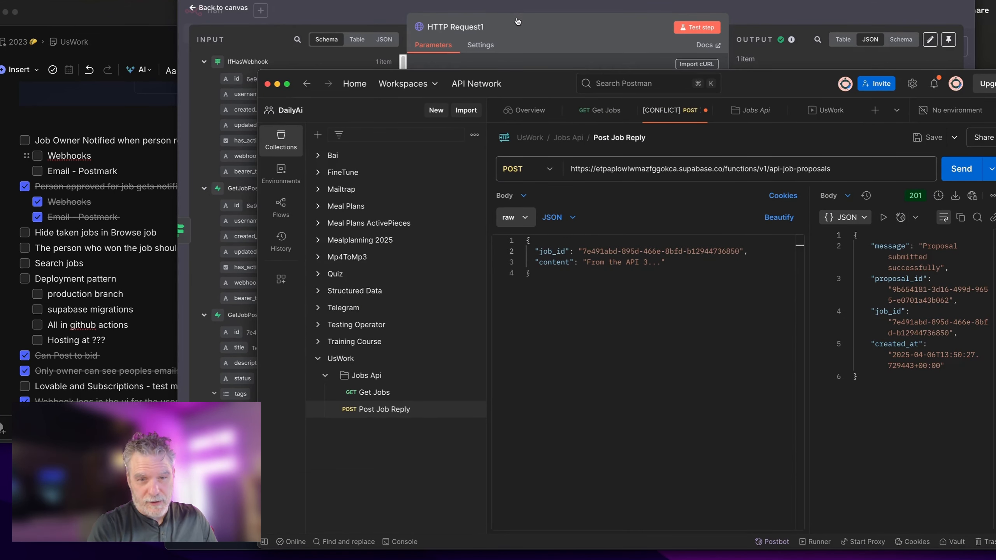
{"action": "key", "text": "super+Tab"}
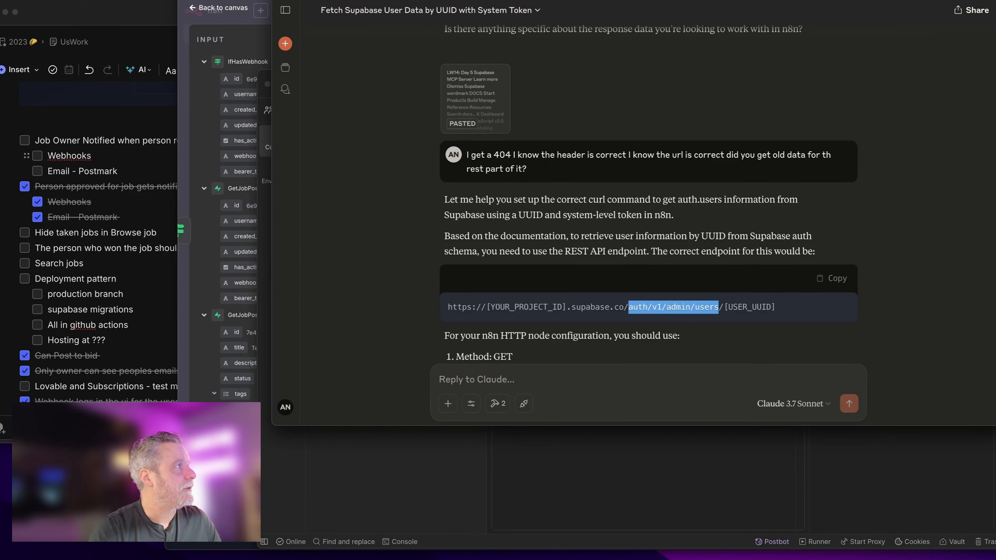
{"action": "key", "text": "super+comma"}
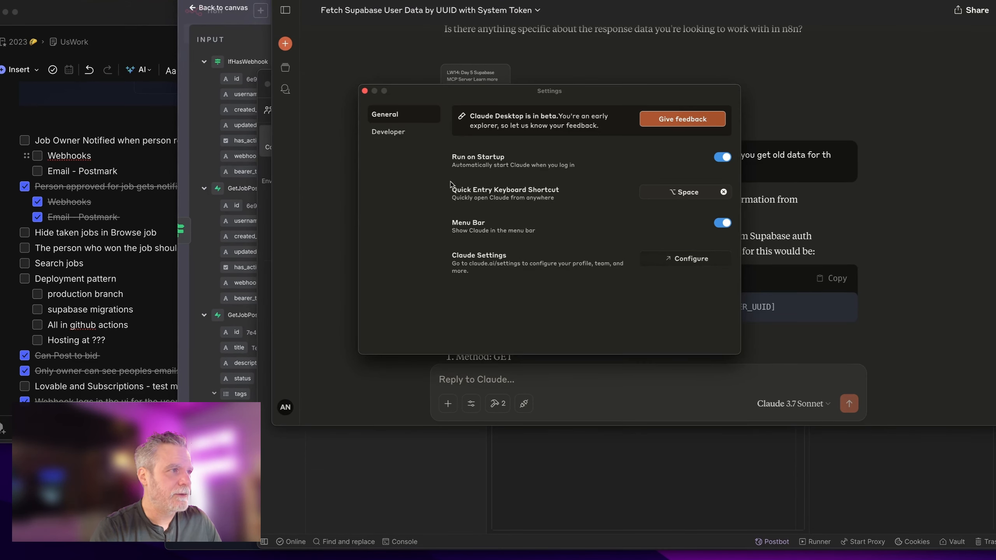
{"action": "left_click", "coordinate": [438, 134]}
{"action": "left_click", "coordinate": [491, 154]}
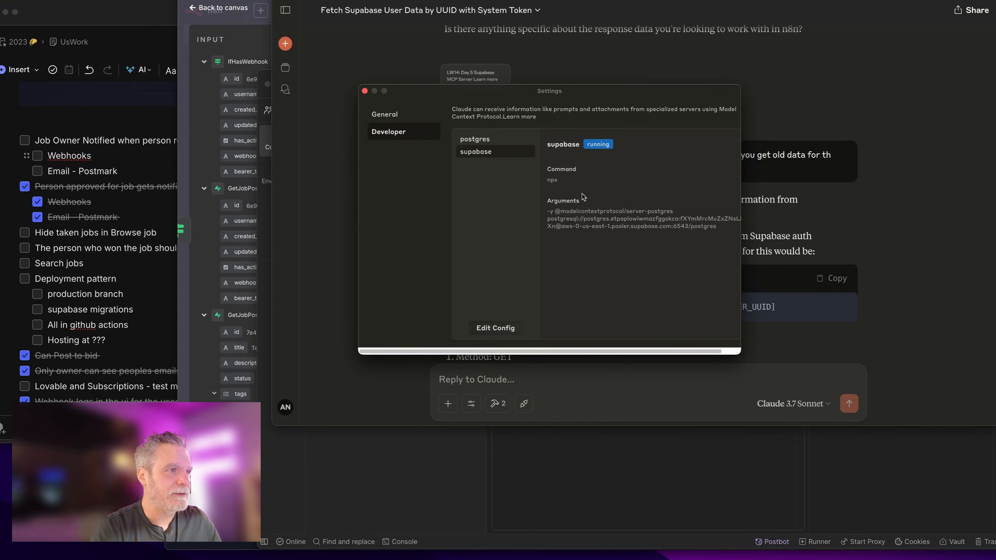
{"action": "left_click", "coordinate": [746, 173]}
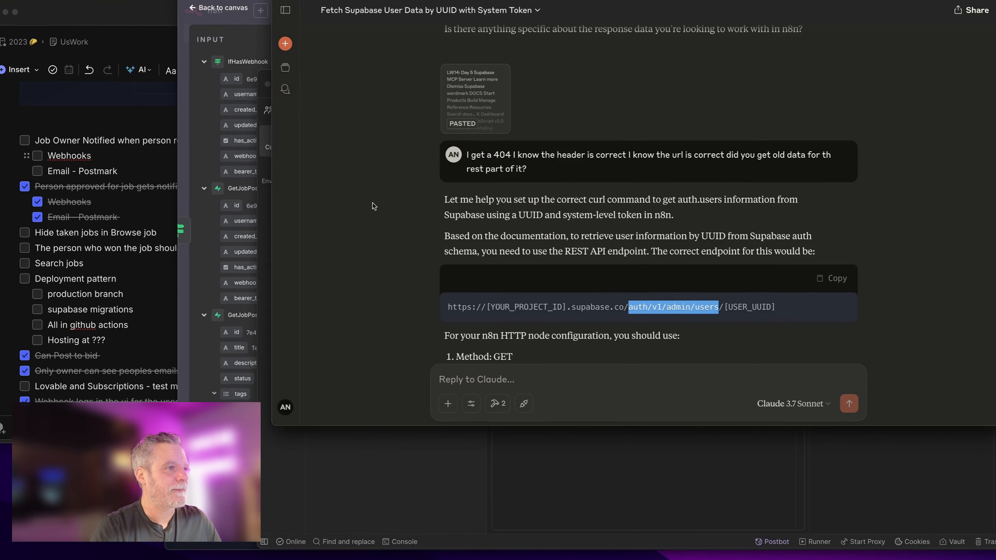
{"action": "scroll", "coordinate": [669, 282], "scroll_direction": "down", "scroll_amount": 3}
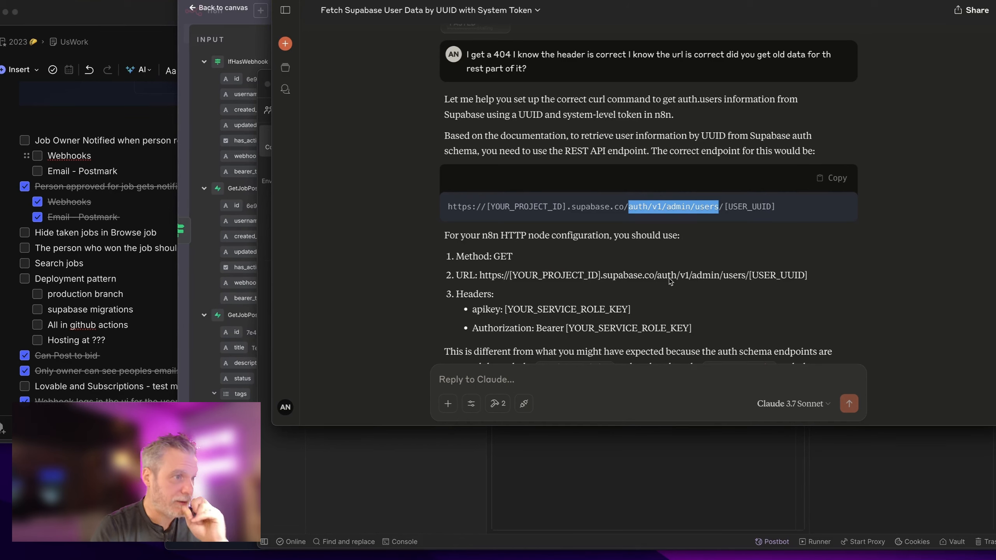
Step: Back in n8n, rename the HTTP Request1 node to GetUserInfo and return to the canvas
{"action": "key", "text": "super+Tab"}
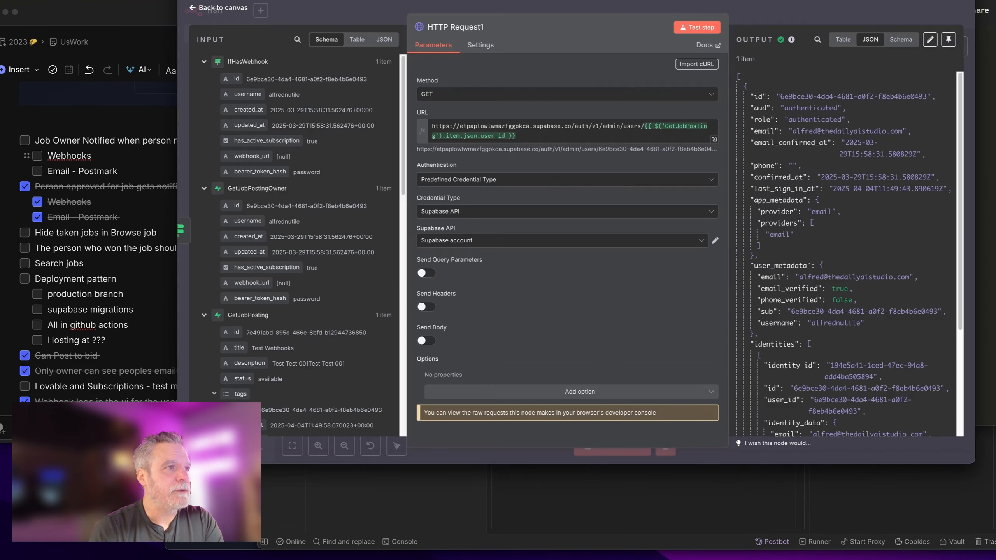
{"action": "left_click_drag", "start_coordinate": [730, 115], "coordinate": [624, 115]}
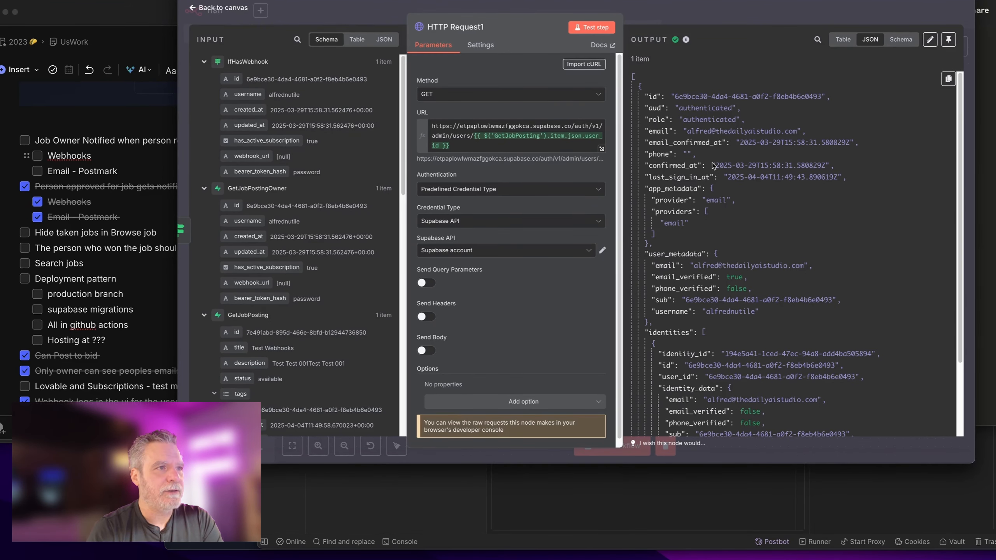
{"action": "key", "text": "Escape"}
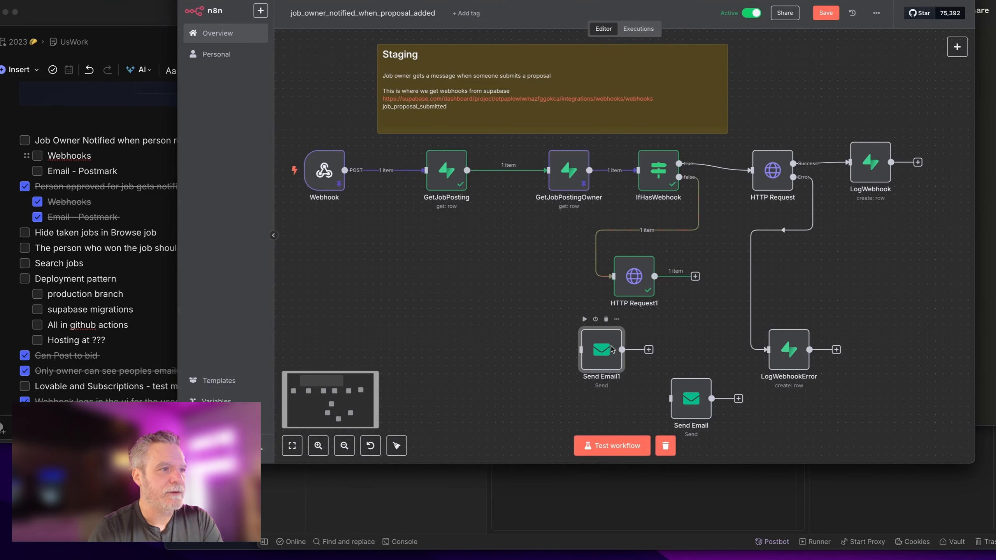
{"action": "double_click", "coordinate": [642, 276]}
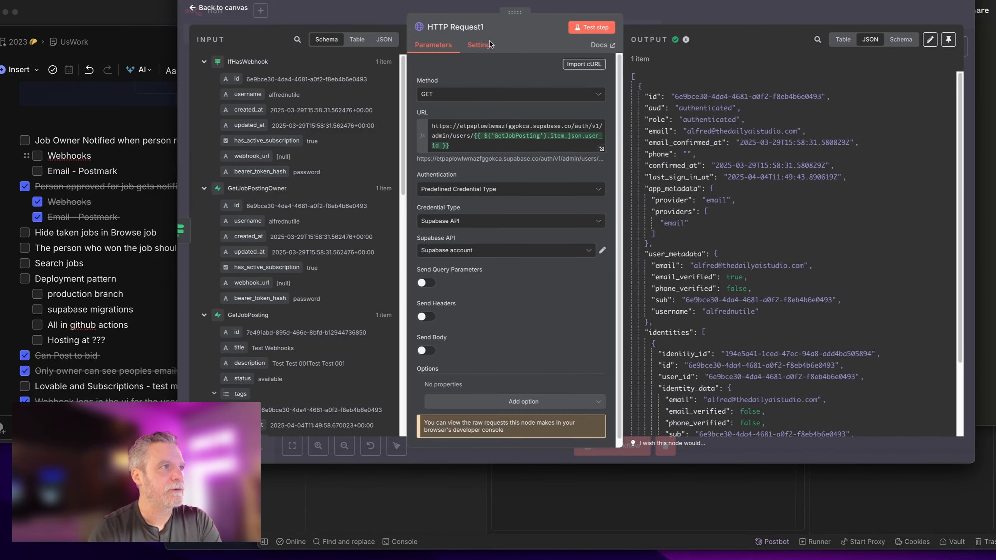
{"action": "left_click", "coordinate": [476, 28]}
{"action": "type", "text": "Ge"}
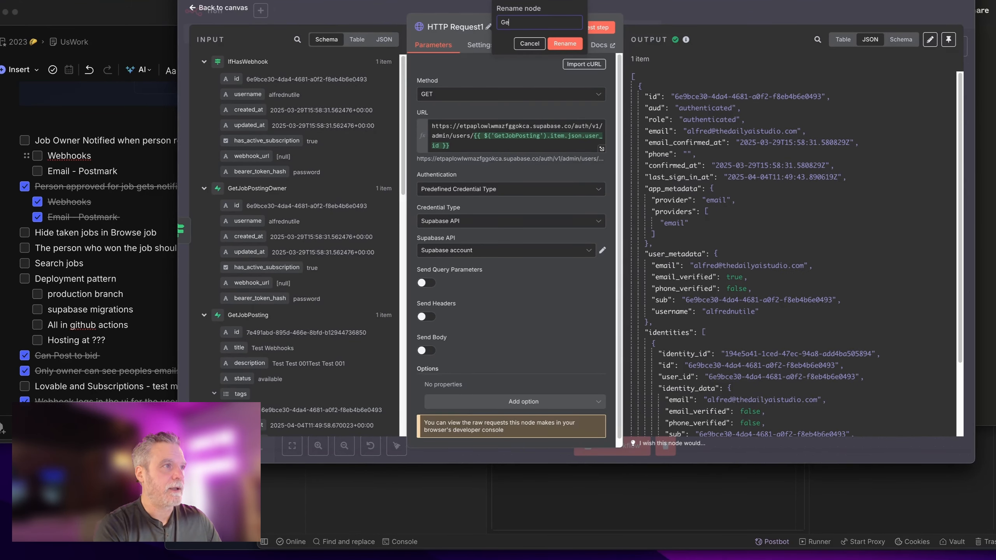
{"action": "type", "text": "tUserInfo"}
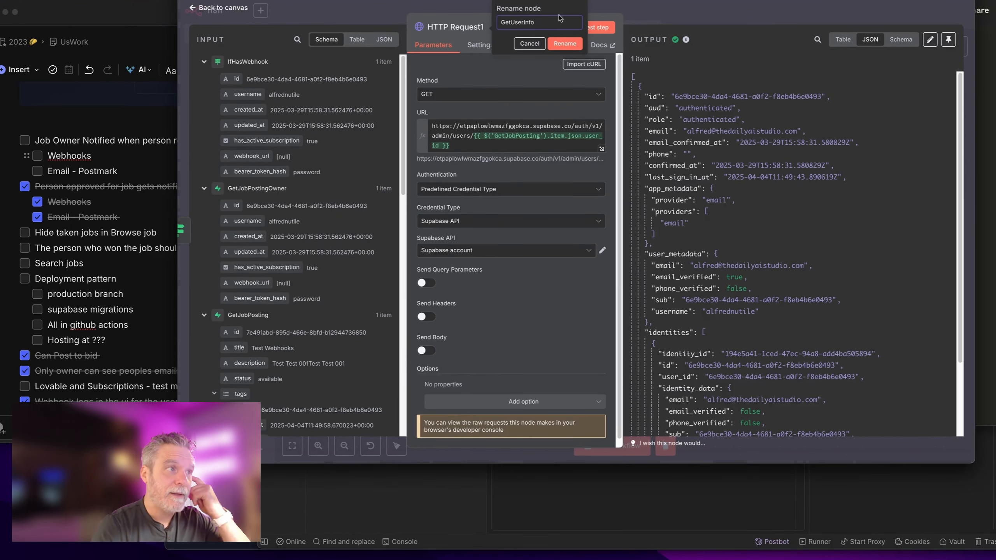
{"action": "key", "text": "Return"}
{"action": "key", "text": "Escape"}
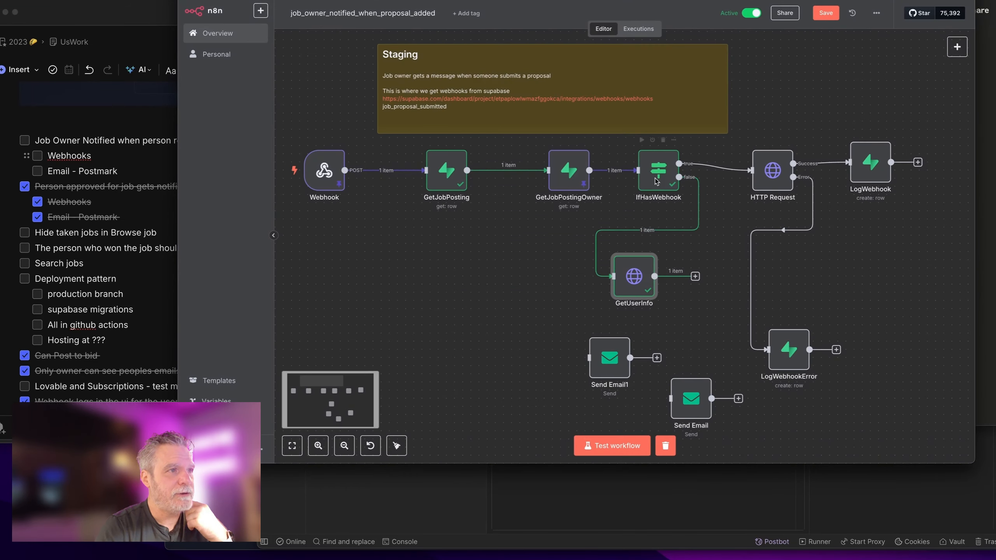
Step: Rearrange GetUserInfo, LogWebhookError and the Send Email nodes, and connect GetUserInfo to Send Email1
{"action": "left_click_drag", "start_coordinate": [634, 274], "coordinate": [651, 275]}
{"action": "left_click_drag", "start_coordinate": [789, 346], "coordinate": [781, 280]}
{"action": "left_click_drag", "start_coordinate": [702, 401], "coordinate": [825, 392]}
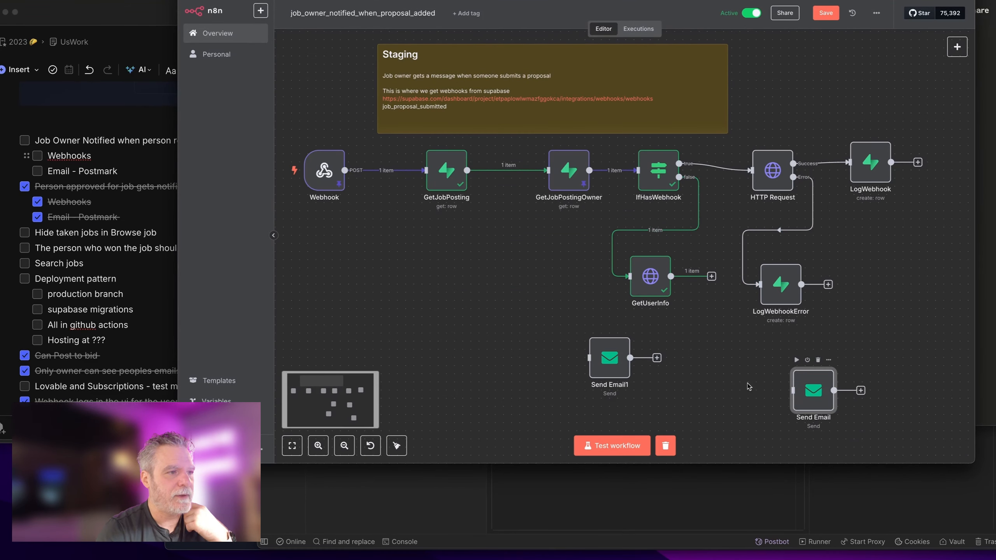
{"action": "left_click_drag", "start_coordinate": [613, 353], "coordinate": [654, 352]}
{"action": "left_click_drag", "start_coordinate": [711, 276], "coordinate": [654, 363]}
Step: Map the user's email into Send Email1's To Email and set subject 'Someone as replied to your Job Posting'
{"action": "double_click", "coordinate": [654, 365]}
{"action": "left_click_drag", "start_coordinate": [241, 125], "coordinate": [469, 171]}
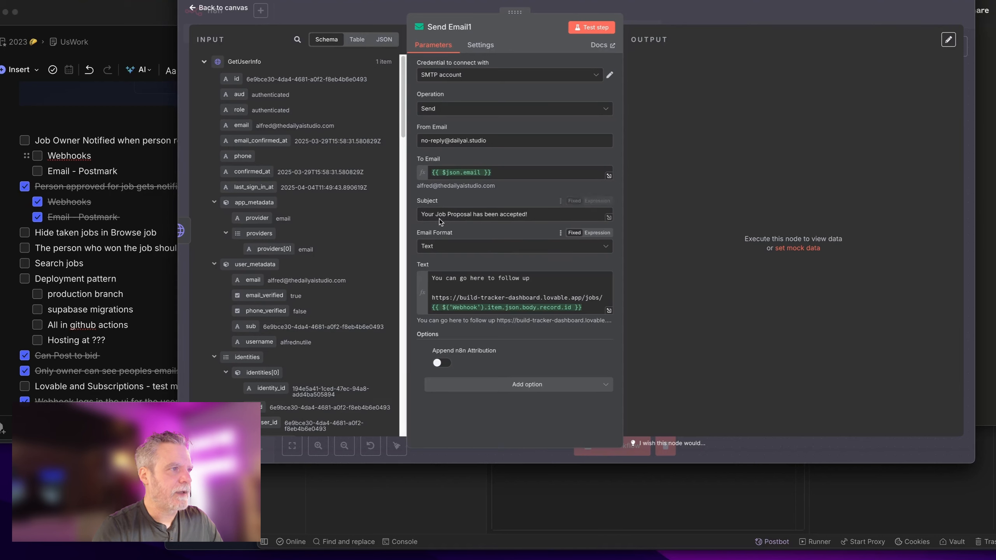
{"action": "left_click", "coordinate": [553, 215]}
{"action": "key", "text": "ctrl+a"}
{"action": "type", "text": "Someone as replied to your Job Posting"}
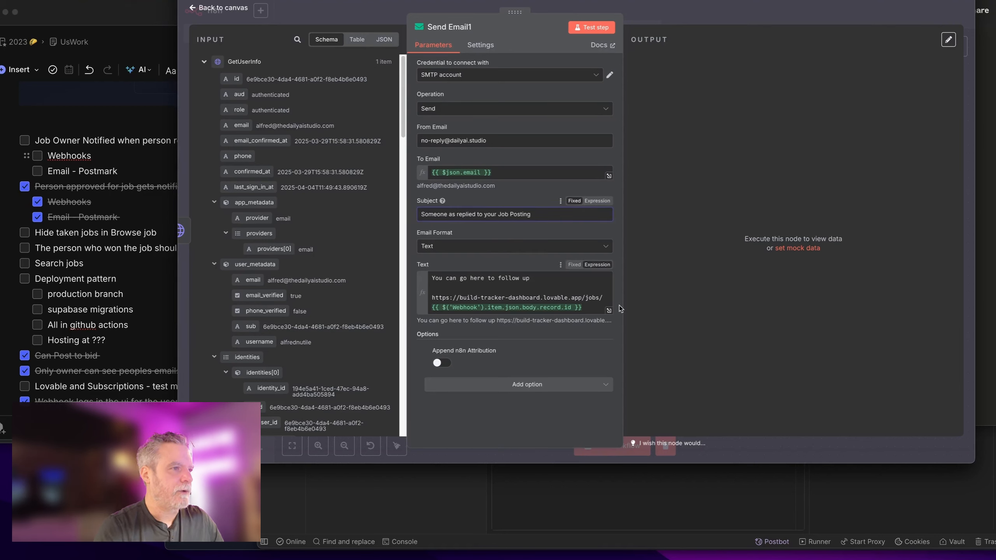
Step: Change the body's follow-up link expression from record.id to record.job_id
{"action": "left_click_drag", "start_coordinate": [623, 302], "coordinate": [750, 274]}
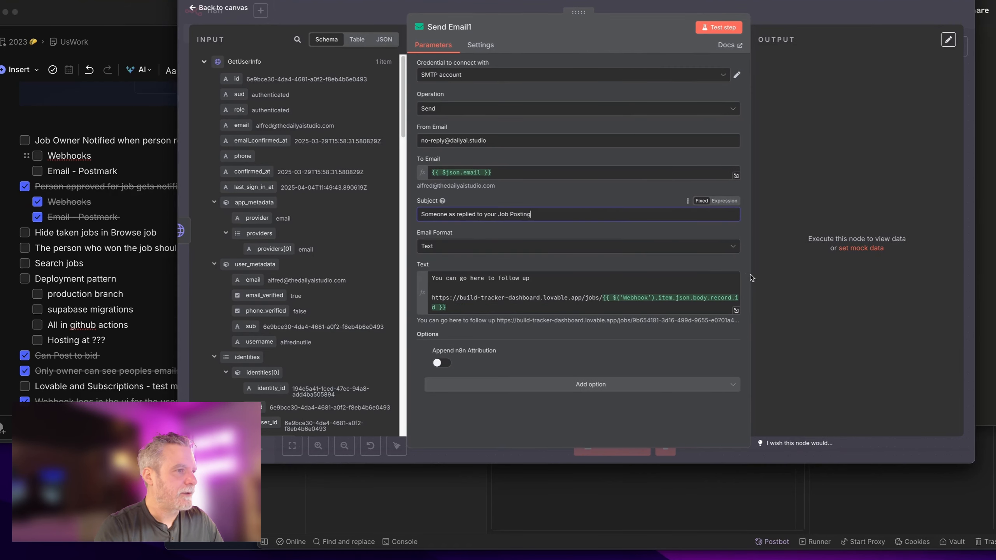
{"action": "left_click", "coordinate": [555, 308]}
{"action": "left_click", "coordinate": [206, 62]}
{"action": "left_click", "coordinate": [205, 80]}
{"action": "left_click", "coordinate": [205, 99]}
{"action": "left_click", "coordinate": [205, 117]}
{"action": "left_click", "coordinate": [205, 136]}
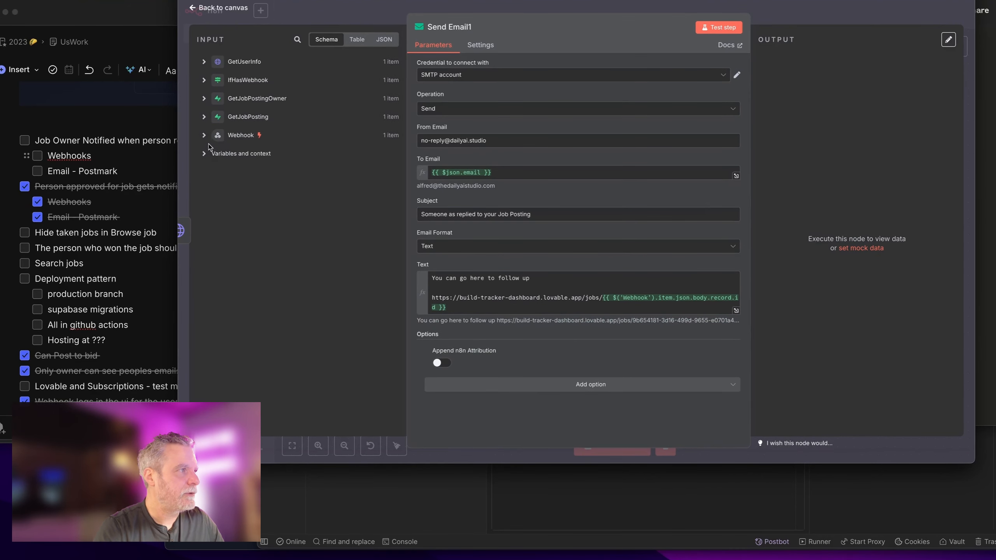
{"action": "left_click", "coordinate": [205, 136]}
{"action": "scroll", "coordinate": [323, 332], "scroll_direction": "down", "scroll_amount": 7}
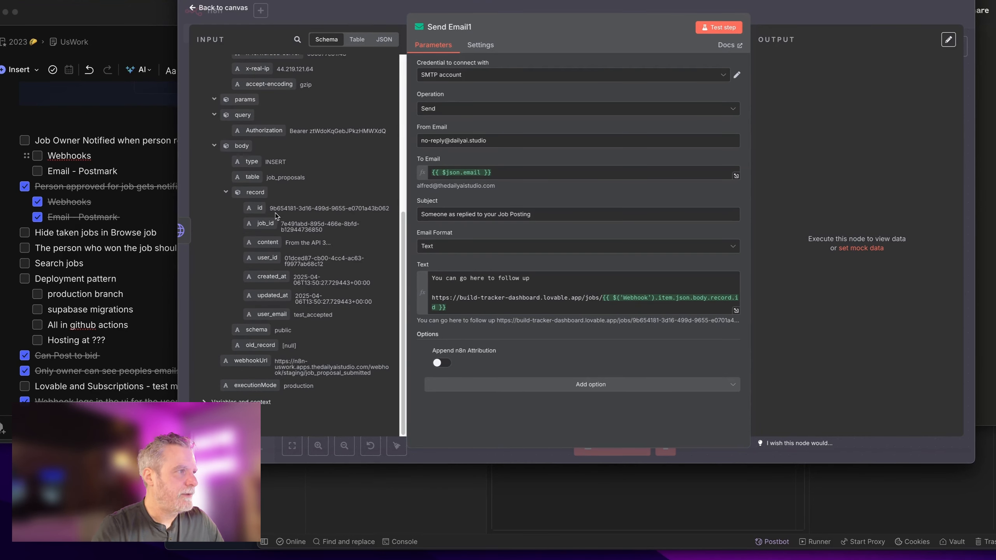
{"action": "left_click", "coordinate": [645, 312]}
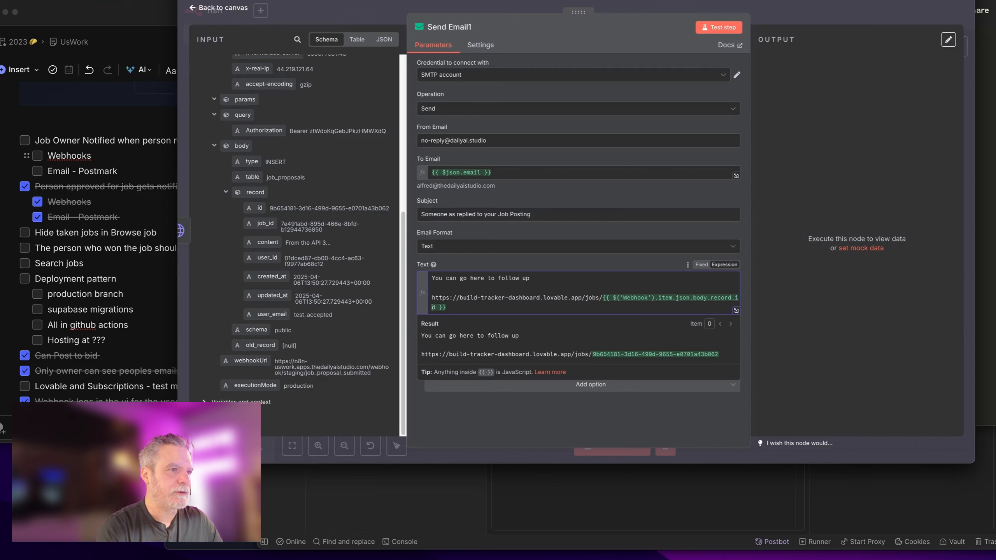
{"action": "type", "text": "job_"}
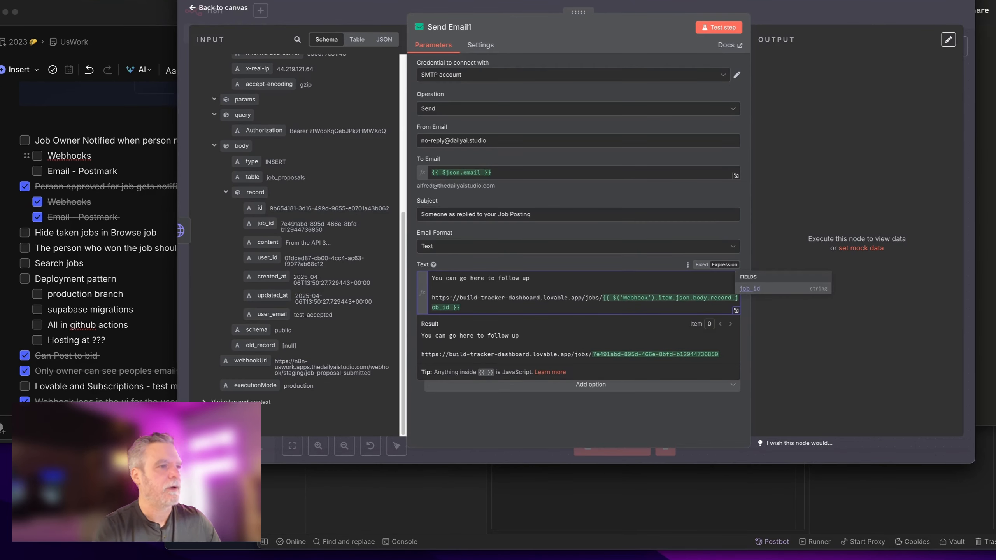
{"action": "left_click", "coordinate": [823, 15]}
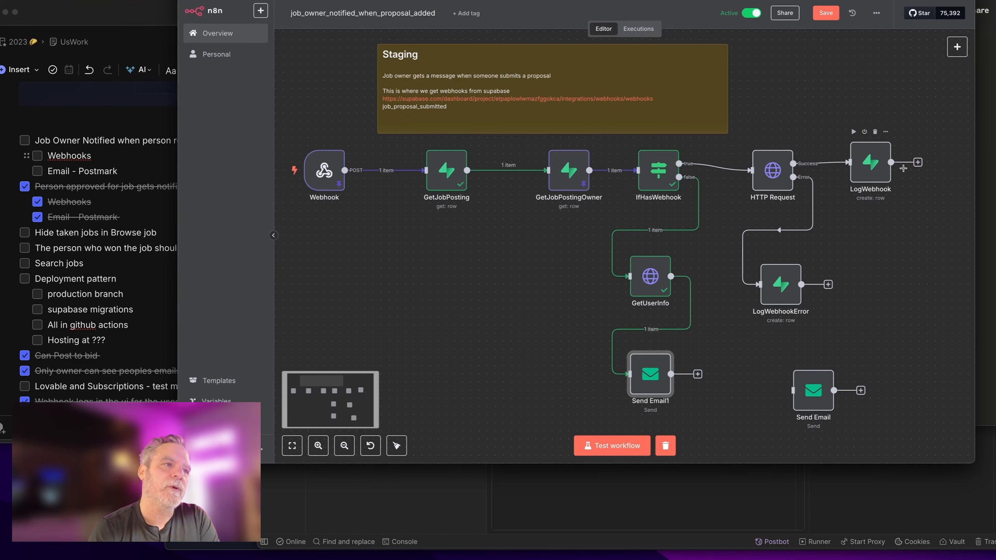
Step: Connect LogWebhook and LogWebhookError to GetUserInfo, delete the unused Send Email node, and save
{"action": "left_click_drag", "start_coordinate": [892, 162], "coordinate": [630, 276]}
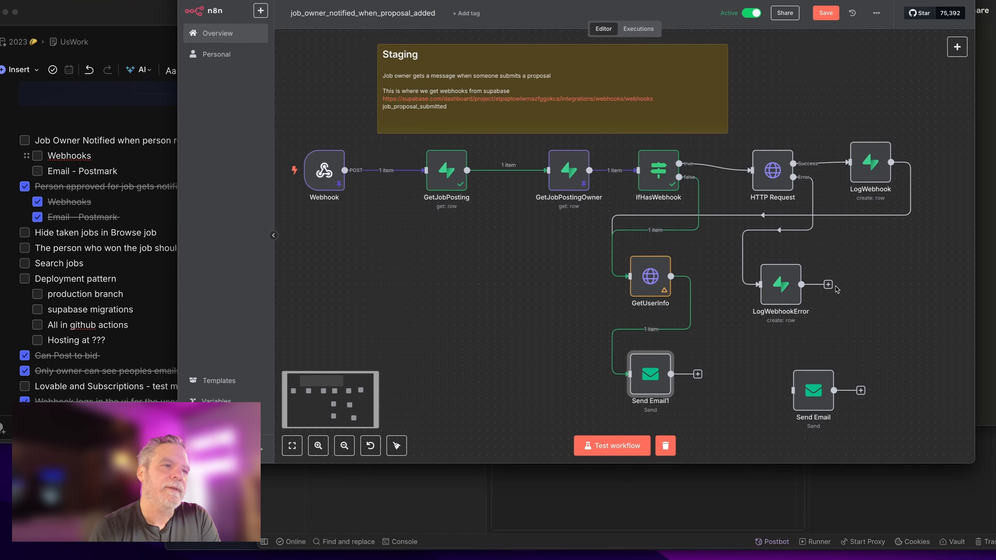
{"action": "left_click_drag", "start_coordinate": [828, 284], "coordinate": [629, 276]}
{"action": "left_click", "coordinate": [812, 380]}
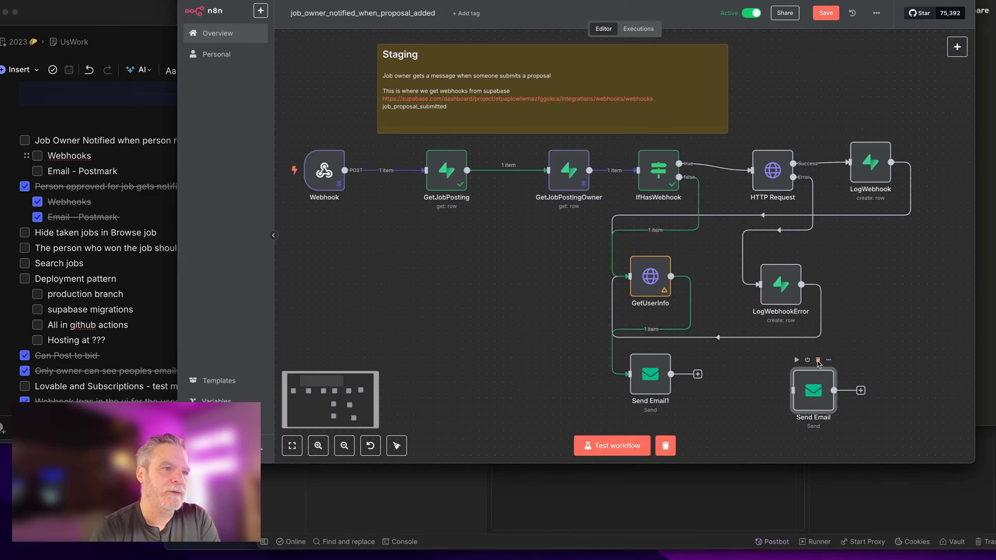
{"action": "key", "text": "Delete"}
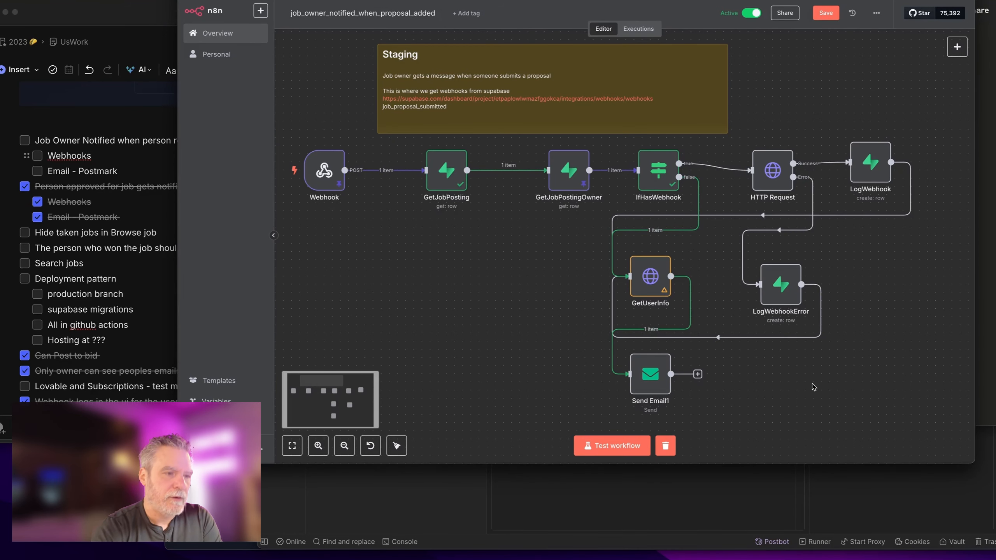
{"action": "key", "text": "ctrl+s"}
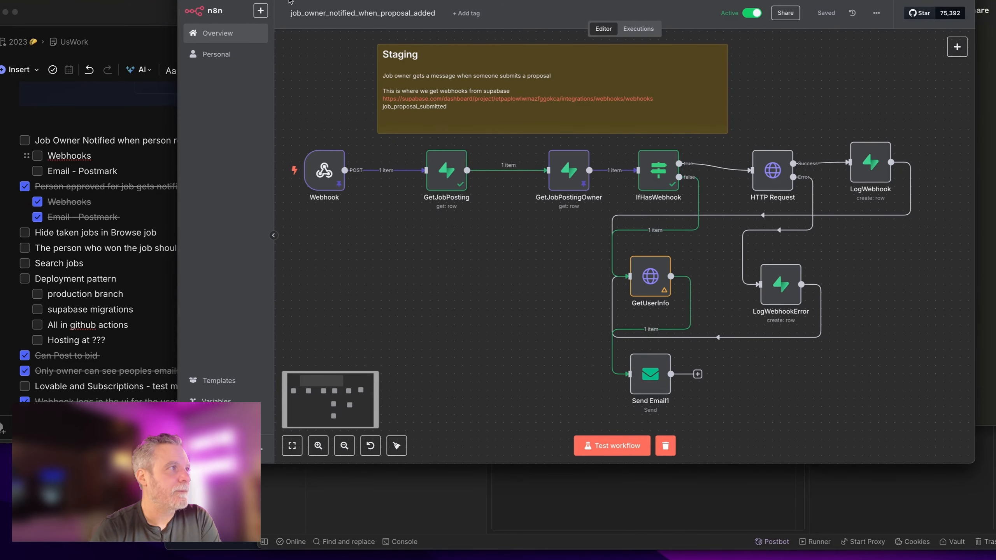
Step: Reload the page, move the Staging note left, and lower GetUserInfo, LogWebhookError and Send Email1
{"action": "key", "text": "super+r"}
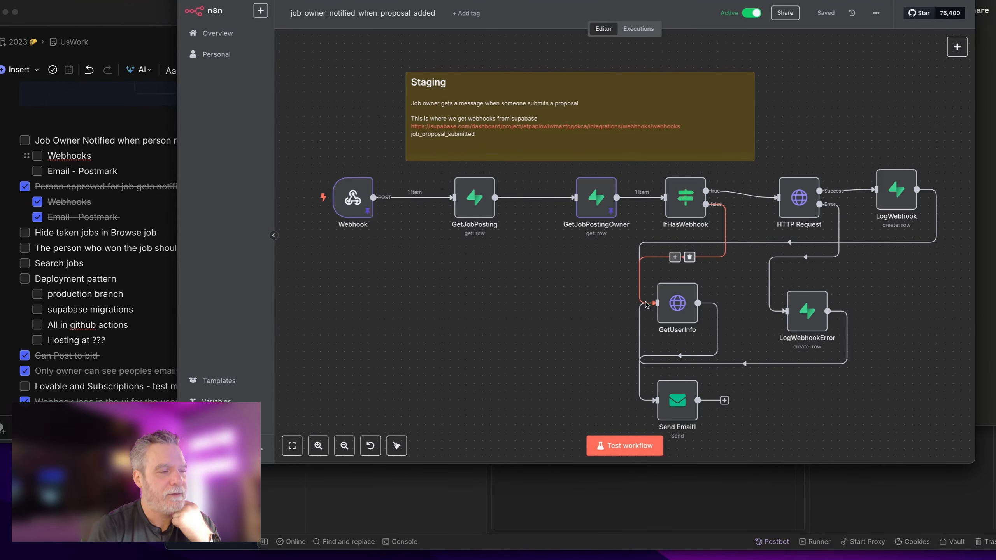
{"action": "scroll", "coordinate": [581, 212], "scroll_direction": "down", "scroll_amount": 2}
{"action": "left_click_drag", "start_coordinate": [515, 120], "coordinate": [428, 110]}
{"action": "scroll", "coordinate": [498, 251], "scroll_direction": "down", "scroll_amount": 2}
{"action": "left_click_drag", "start_coordinate": [787, 364], "coordinate": [349, 164]}
{"action": "left_click_drag", "start_coordinate": [850, 349], "coordinate": [471, 192]}
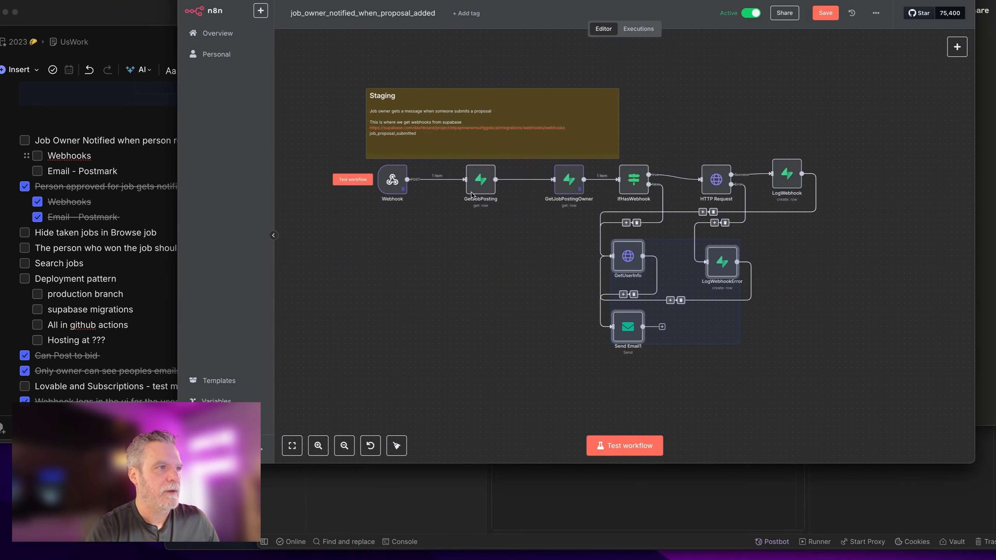
{"action": "left_click_drag", "start_coordinate": [723, 255], "coordinate": [722, 272]}
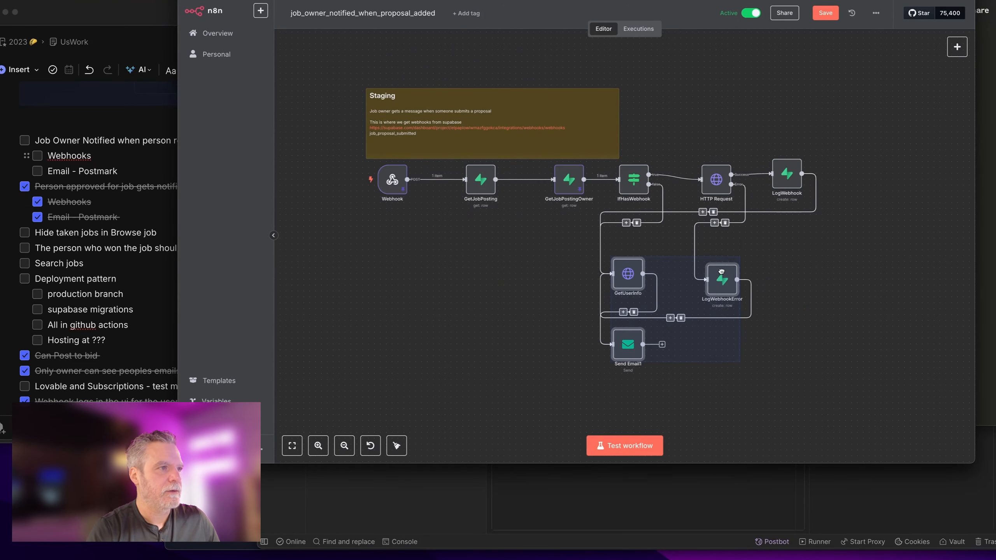
{"action": "left_click", "coordinate": [815, 244]}
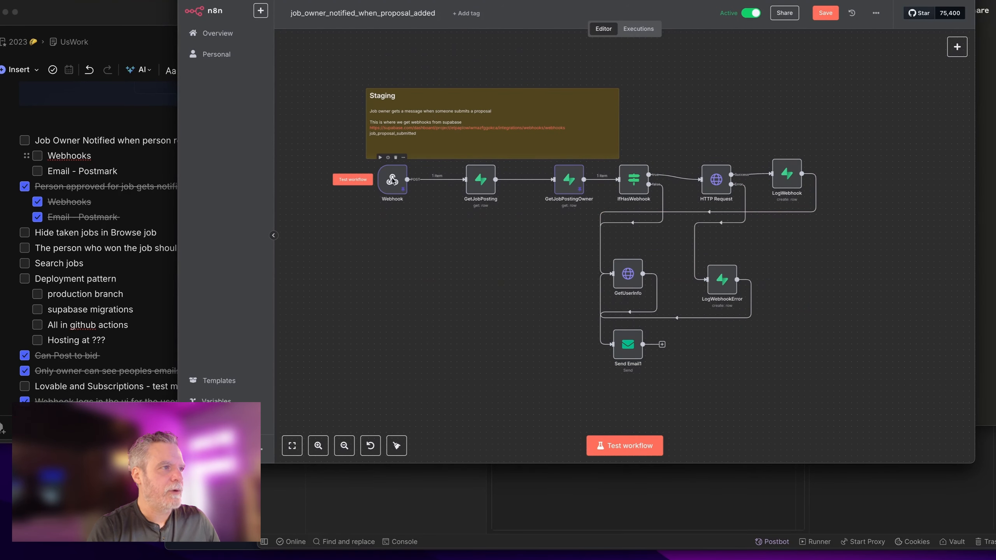
Step: Shift GetJobPosting, GetJobPostingOwner and IfHasWebhook left to close the gaps, and save
{"action": "left_click_drag", "start_coordinate": [490, 181], "coordinate": [466, 181]}
{"action": "left_click_drag", "start_coordinate": [564, 184], "coordinate": [517, 183]}
{"action": "left_click_drag", "start_coordinate": [634, 179], "coordinate": [587, 179]}
{"action": "key", "text": "ctrl+s"}
Step: From the n8n executions list, resend Post Job Reply in Postman and come back to n8n
{"action": "left_click", "coordinate": [638, 29]}
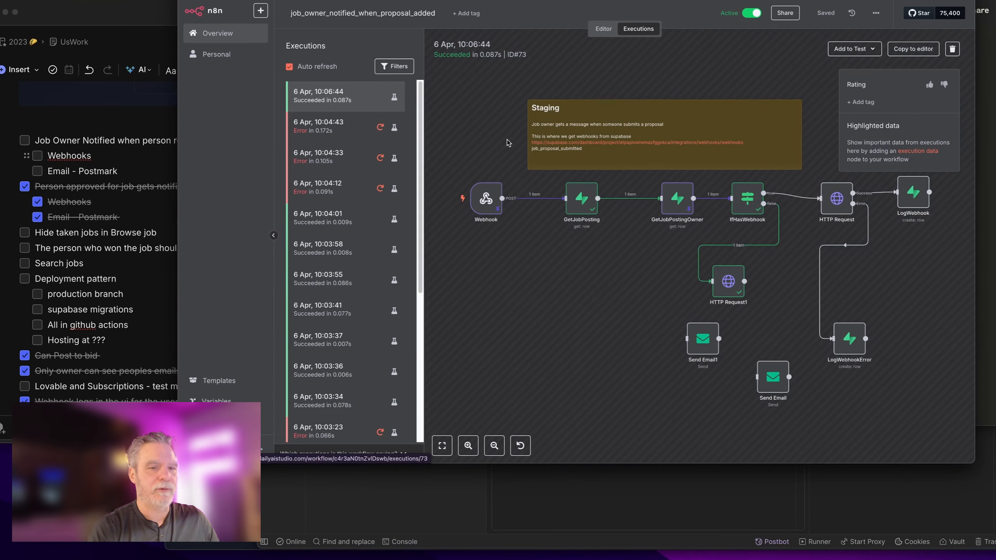
{"action": "key", "text": "super+Tab"}
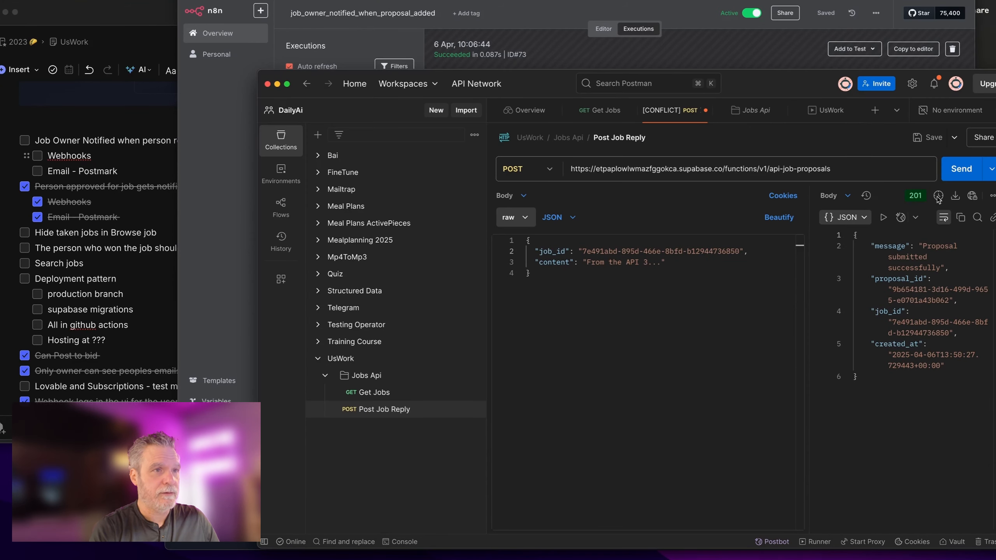
{"action": "left_click", "coordinate": [965, 173]}
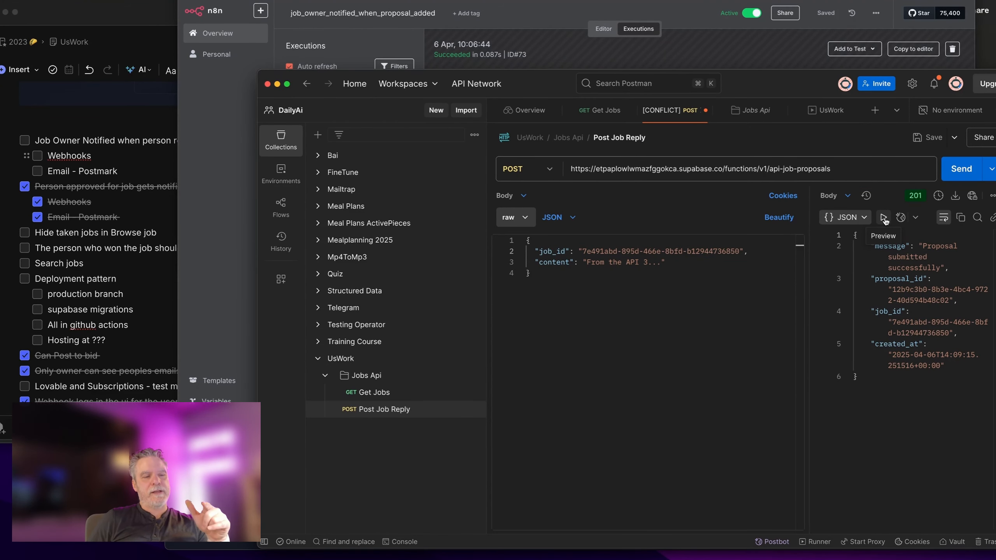
{"action": "left_click", "coordinate": [617, 44]}
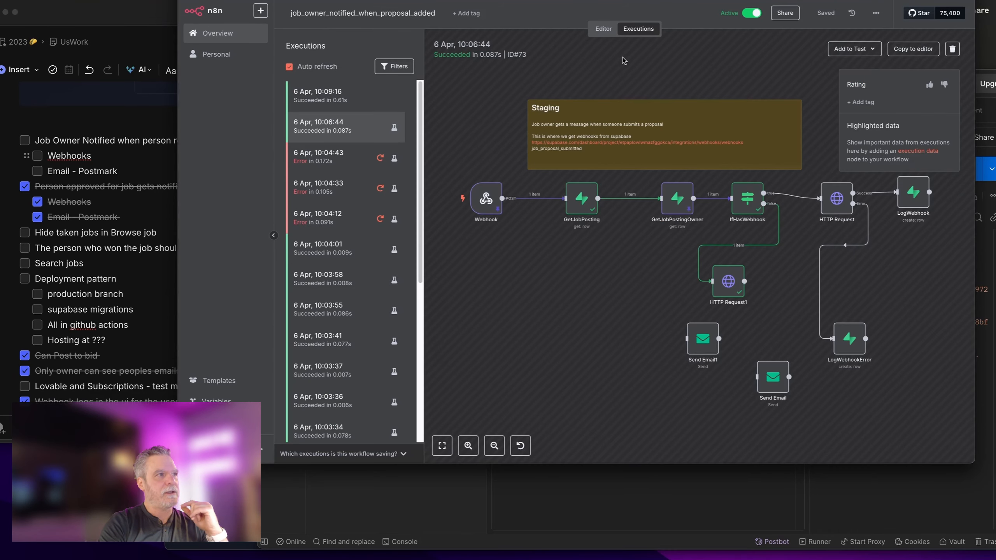
Step: Open the 10:09:16 execution and inspect IfHasWebhook's data from that run
{"action": "left_click", "coordinate": [330, 97]}
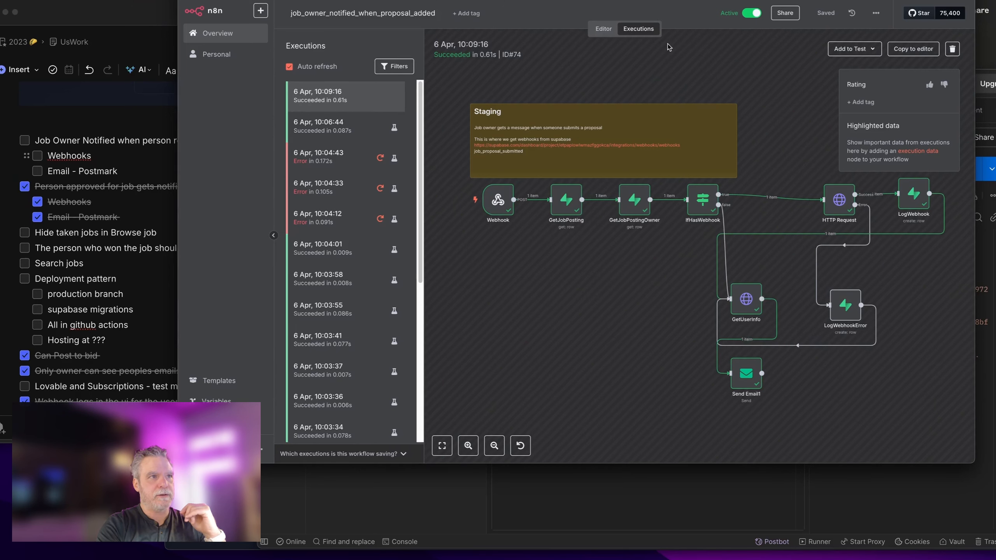
{"action": "double_click", "coordinate": [703, 202]}
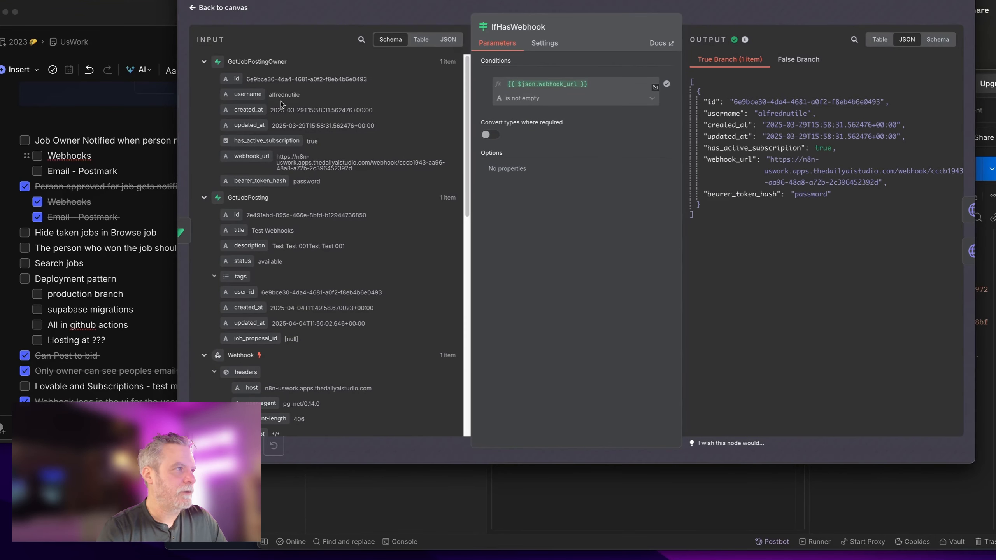
{"action": "left_click", "coordinate": [696, 11]}
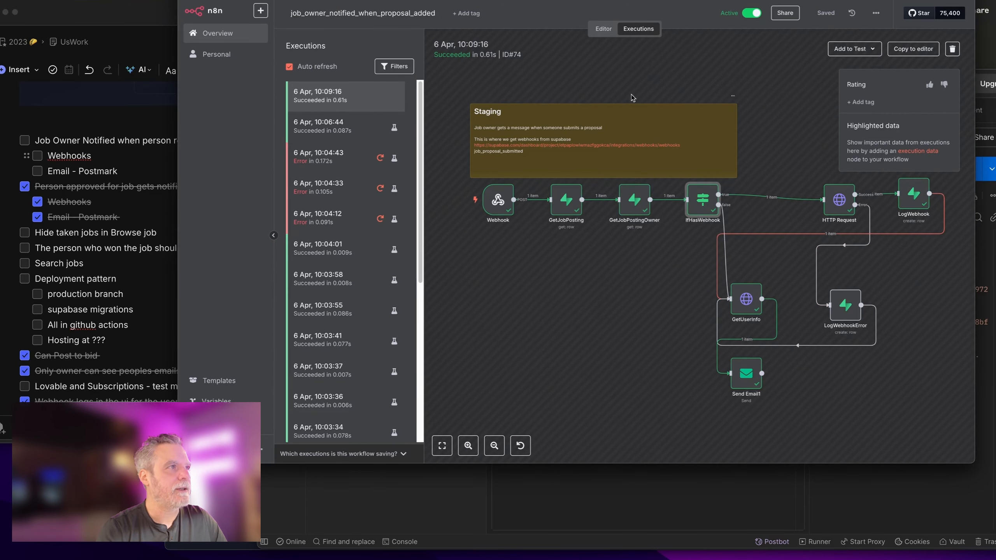
Step: Open the example-user-webhook workflow and inspect the data its webhook received
{"action": "left_click", "coordinate": [234, 35]}
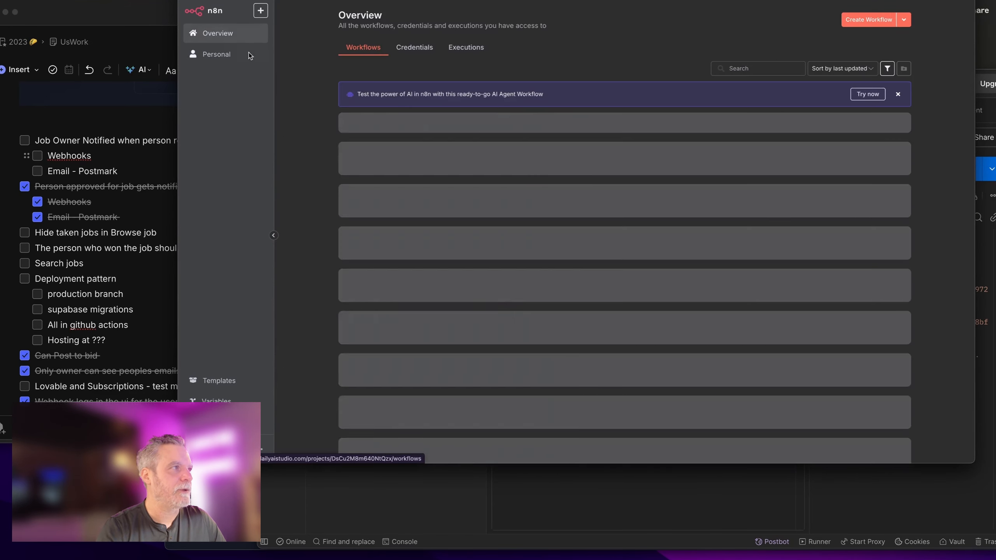
{"action": "left_click", "coordinate": [409, 249]}
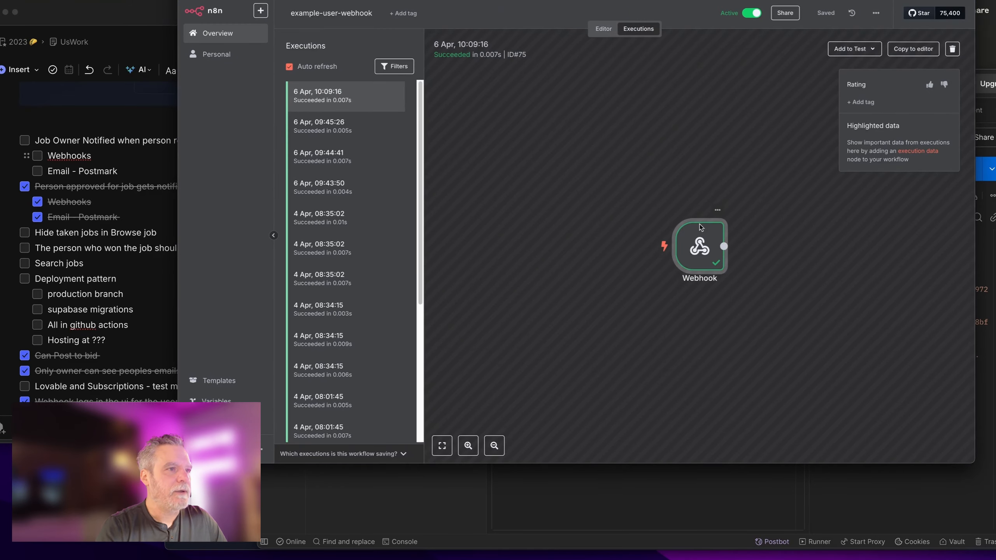
{"action": "double_click", "coordinate": [691, 234]}
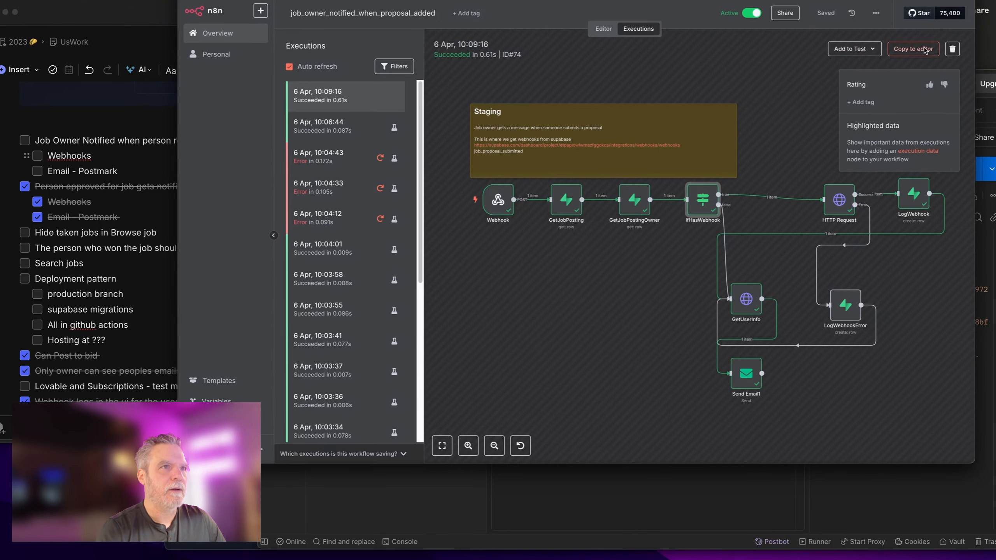
Step: Copy the 10:09:16 run to the editor, confirm unpinning, and open the HTTP Request node
{"action": "left_click", "coordinate": [925, 51]}
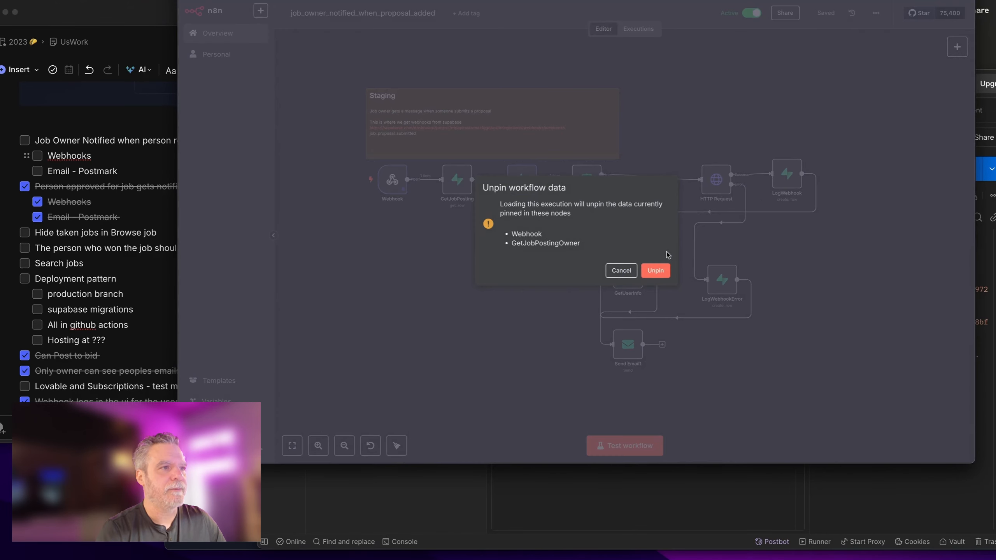
{"action": "left_click", "coordinate": [660, 270]}
{"action": "scroll", "coordinate": [709, 229], "scroll_direction": "up", "scroll_amount": 2}
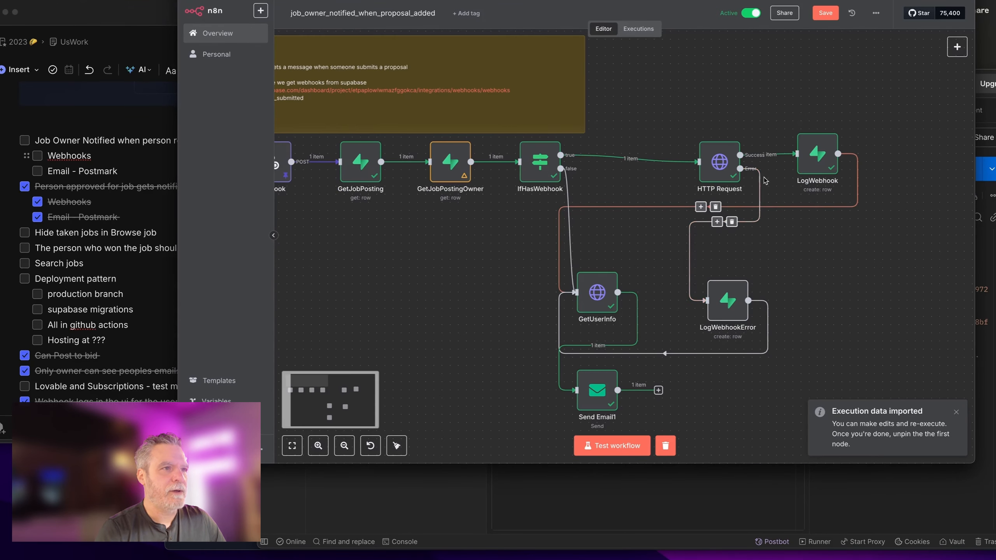
{"action": "double_click", "coordinate": [723, 170]}
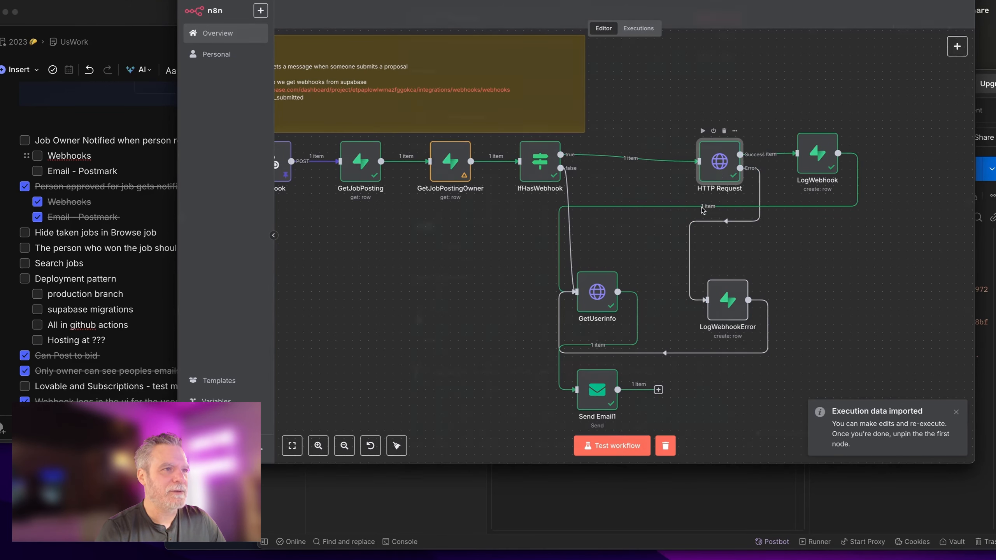
{"action": "scroll", "coordinate": [626, 275], "scroll_direction": "down", "scroll_amount": 2}
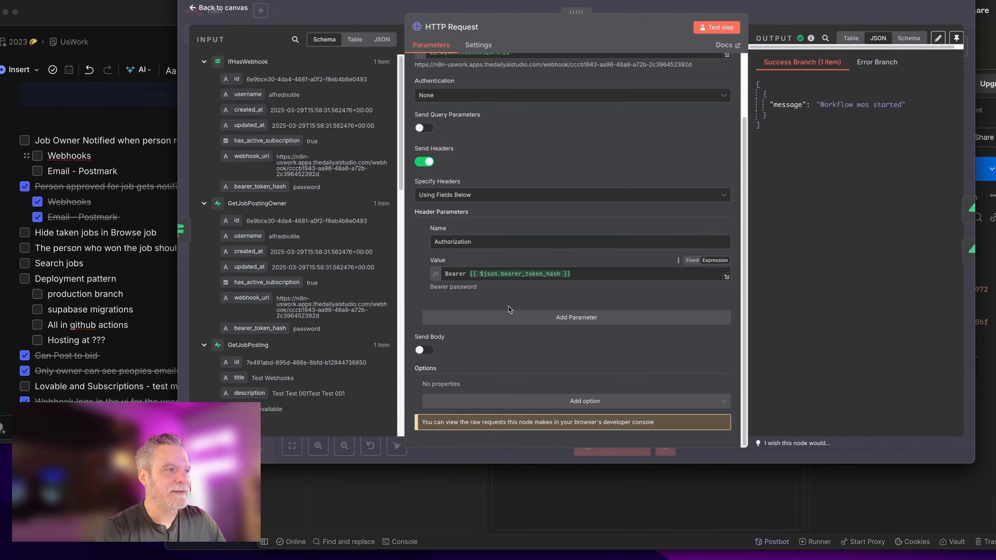
Step: Turn on a JSON body and add a job_id parameter mapped from the webhook record's job_id
{"action": "left_click", "coordinate": [426, 349]}
{"action": "scroll", "coordinate": [509, 322], "scroll_direction": "down", "scroll_amount": 4}
{"action": "left_click", "coordinate": [508, 290]}
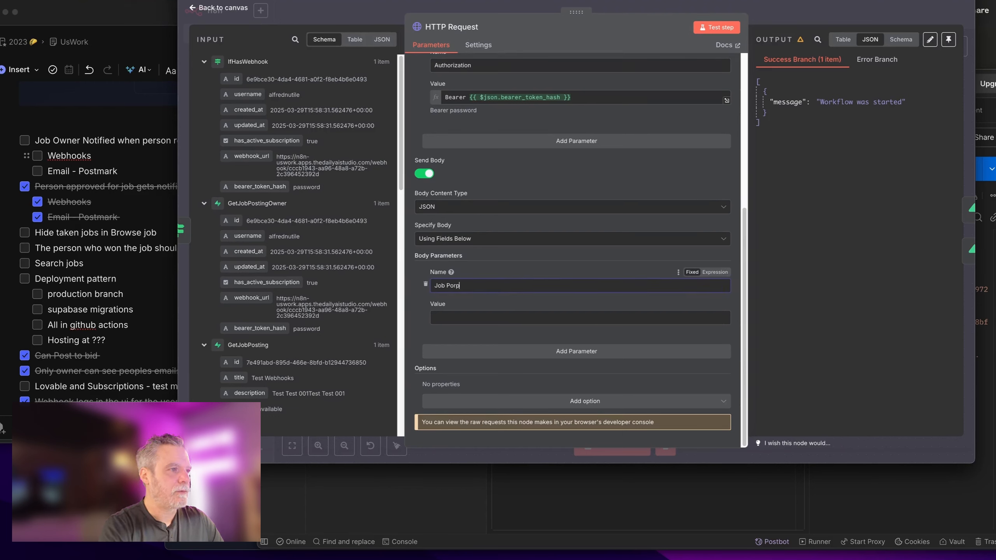
{"action": "key", "text": "ctrl+a"}
{"action": "key", "text": "BackSpace"}
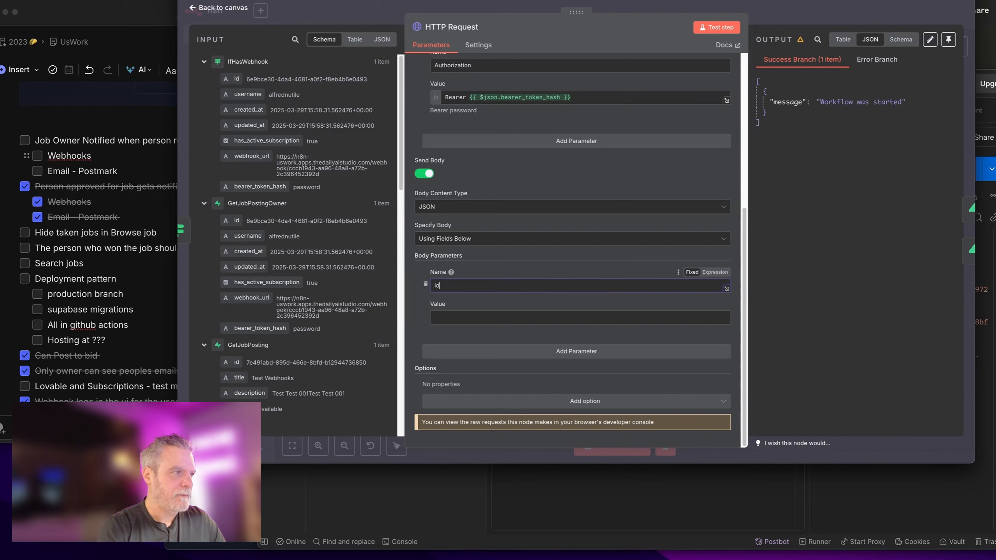
{"action": "type", "text": "id"}
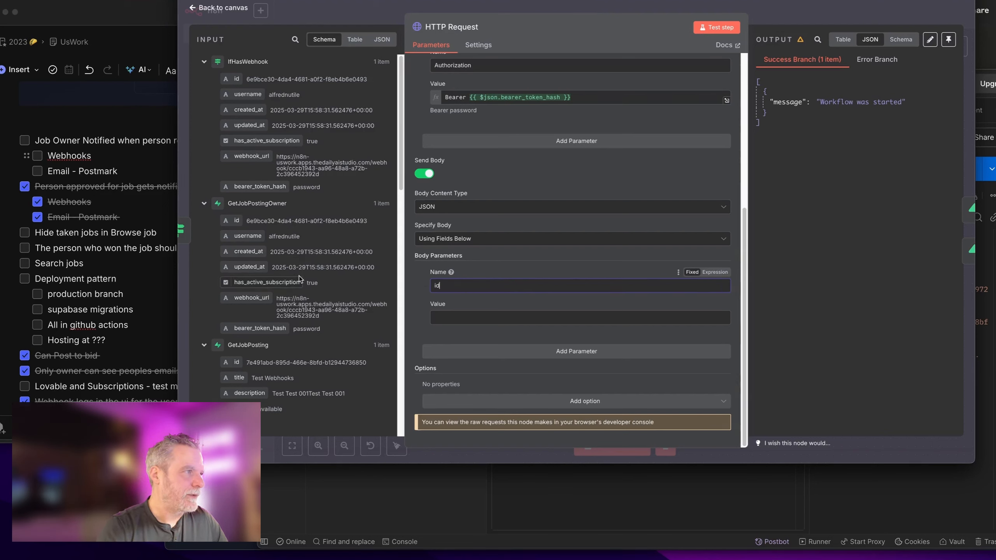
{"action": "scroll", "coordinate": [241, 81], "scroll_direction": "down", "scroll_amount": 15}
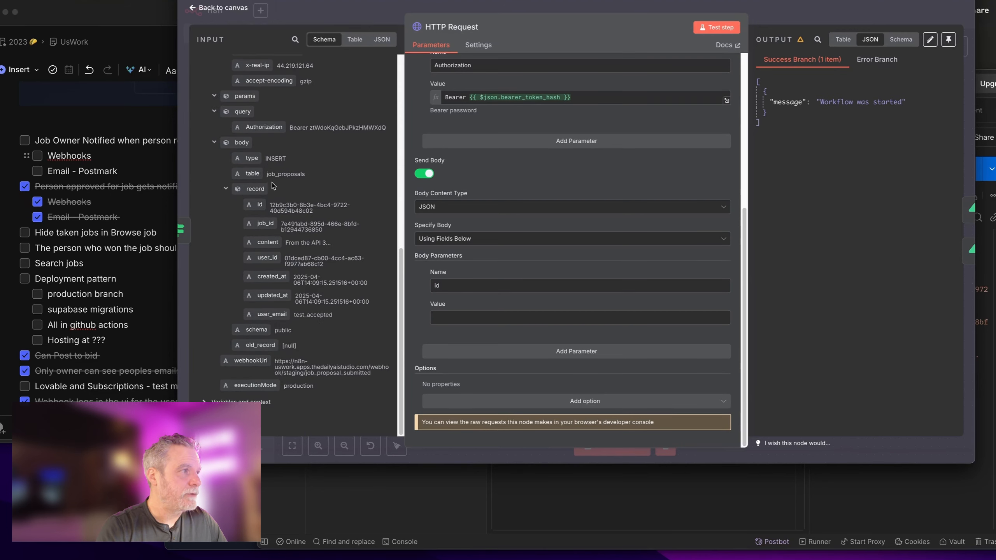
{"action": "left_click_drag", "start_coordinate": [253, 226], "coordinate": [510, 318]}
{"action": "type", "text": "jo"}
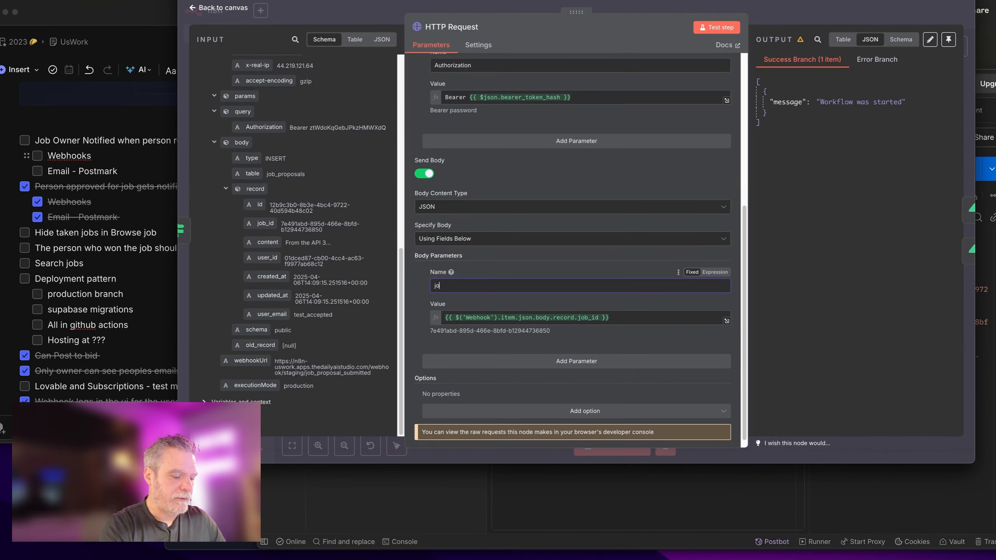
{"action": "type", "text": "b_id"}
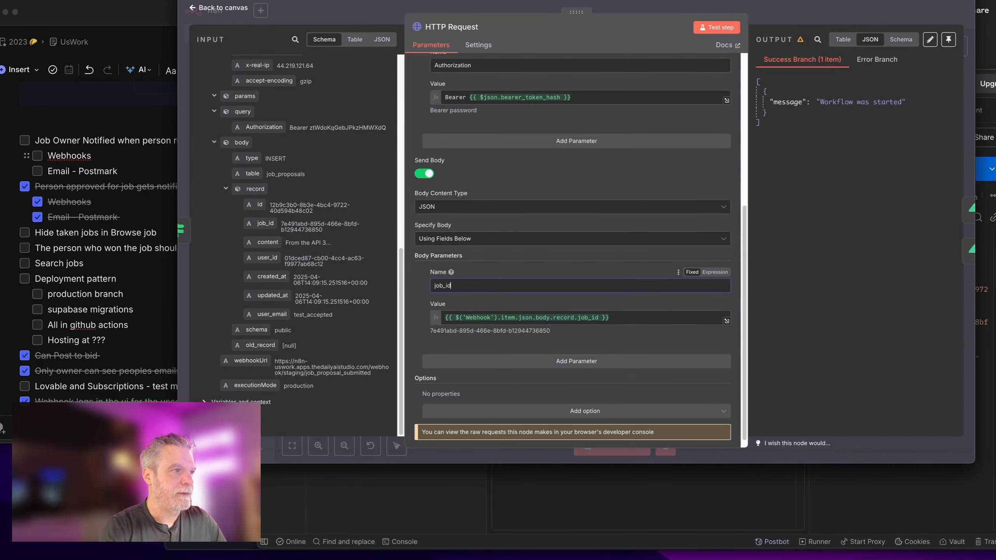
Step: Add job_proposal_id from the record's id and content from the record's content
{"action": "left_click", "coordinate": [551, 367]}
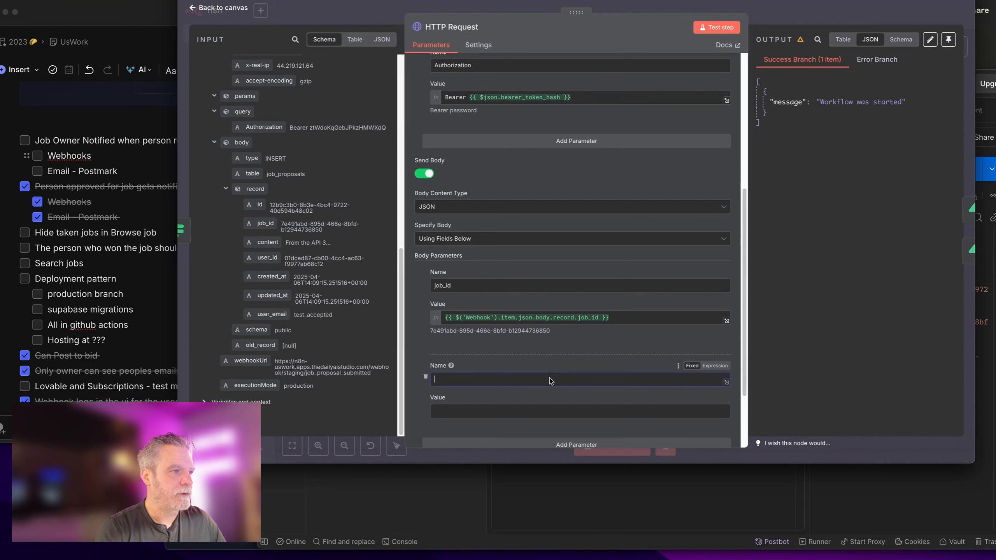
{"action": "scroll", "coordinate": [360, 334], "scroll_direction": "up", "scroll_amount": 5}
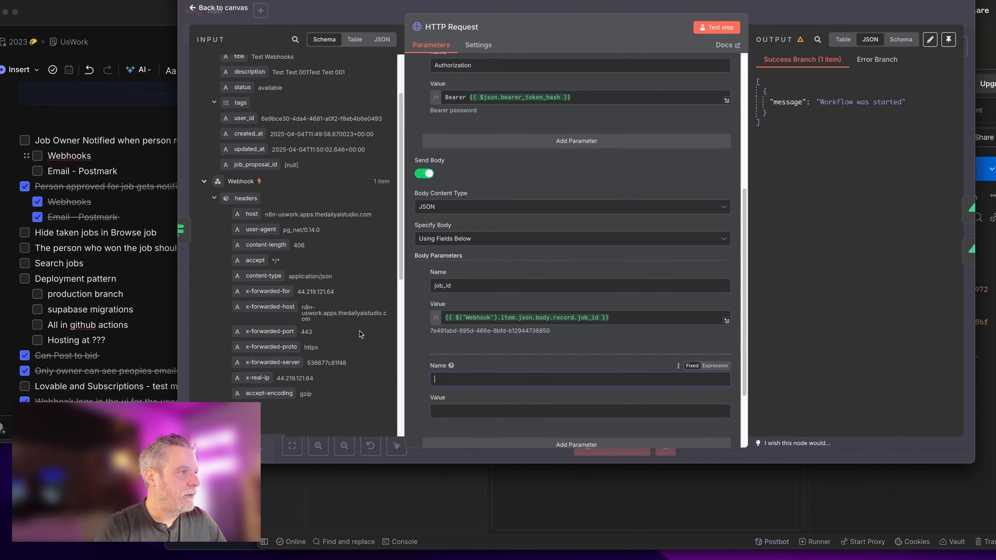
{"action": "scroll", "coordinate": [362, 340], "scroll_direction": "up", "scroll_amount": 1}
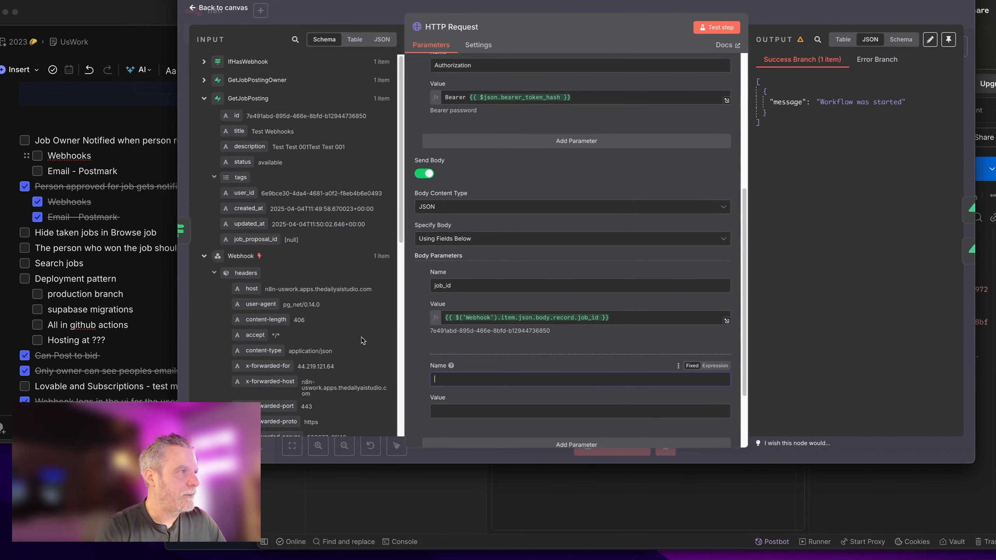
{"action": "type", "text": "title"}
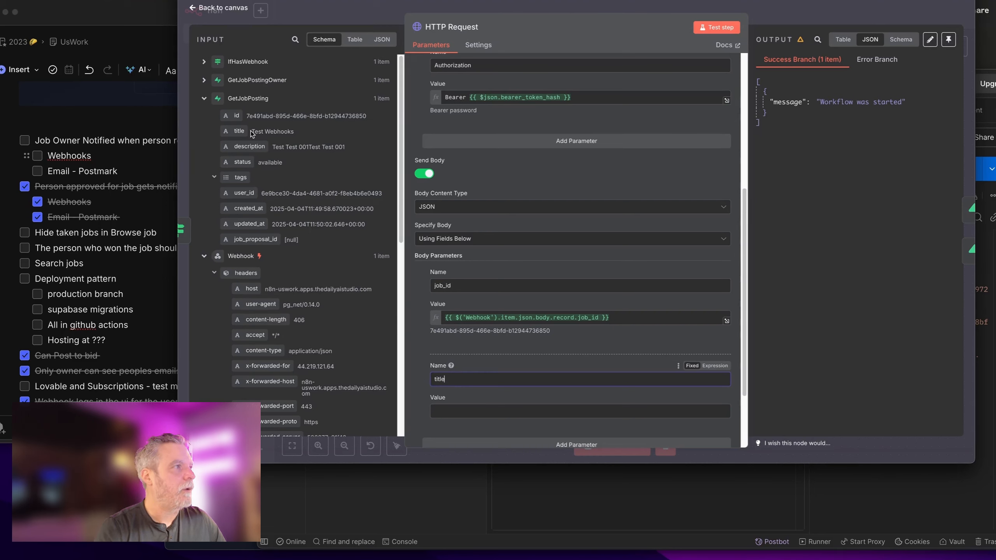
{"action": "key", "text": "ctrl+a"}
{"action": "scroll", "coordinate": [317, 344], "scroll_direction": "down", "scroll_amount": 10}
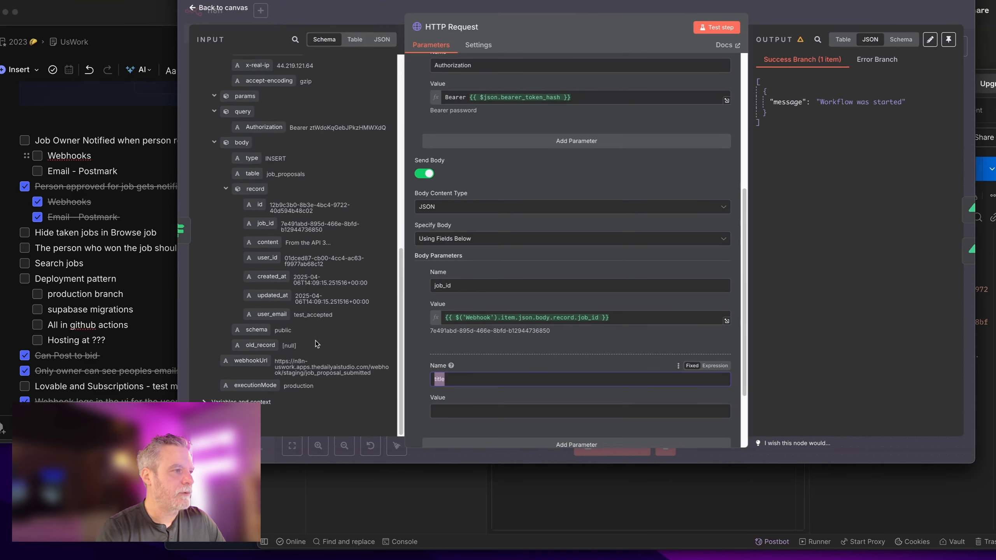
{"action": "key", "text": "BackSpace"}
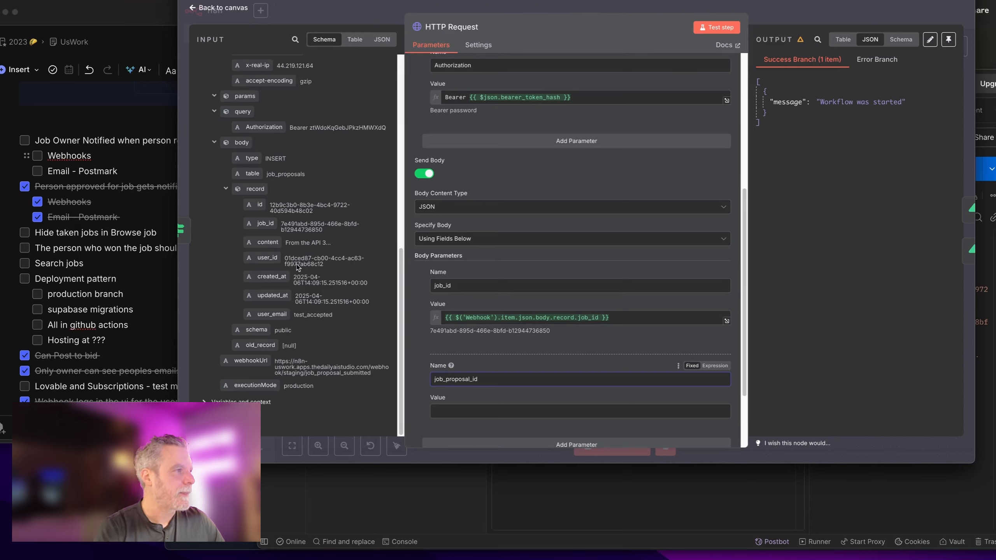
{"action": "left_click_drag", "start_coordinate": [260, 204], "coordinate": [481, 410]}
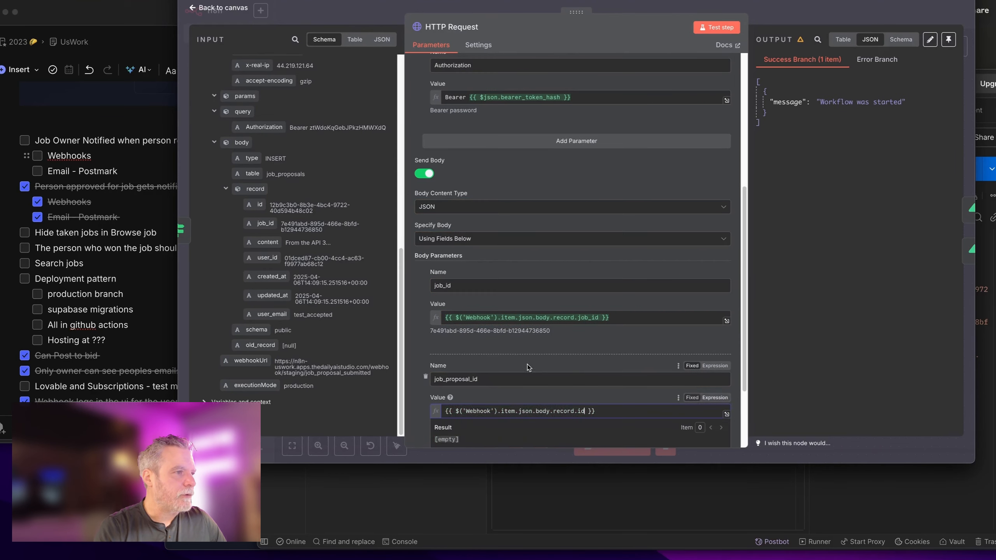
{"action": "left_click", "coordinate": [536, 353]}
{"action": "scroll", "coordinate": [507, 353], "scroll_direction": "down", "scroll_amount": 3}
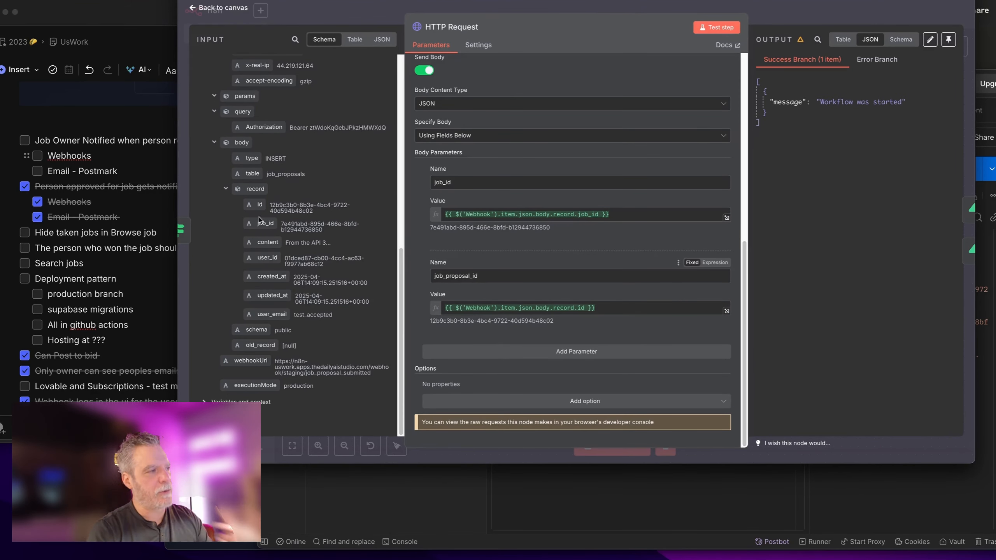
{"action": "left_click", "coordinate": [490, 352]}
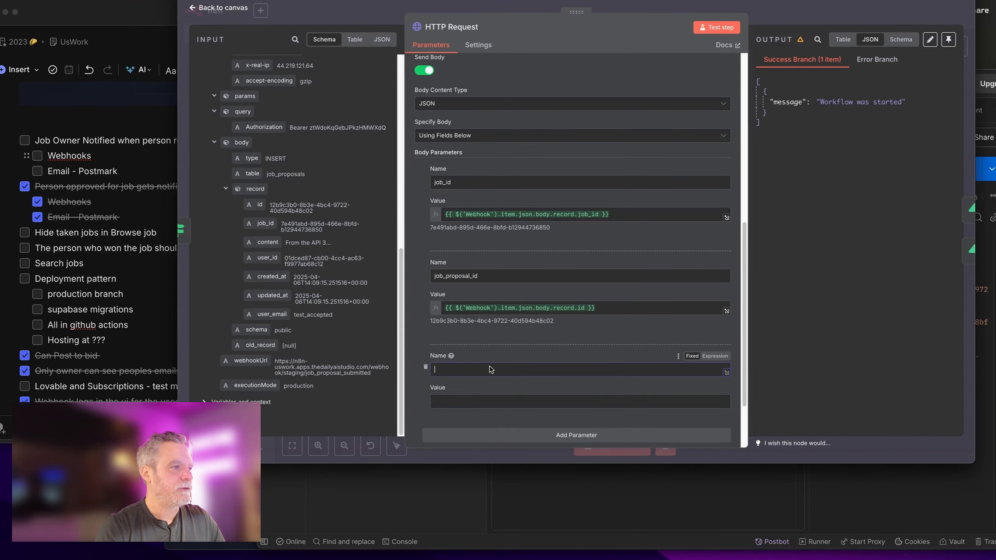
{"action": "left_click_drag", "start_coordinate": [267, 242], "coordinate": [522, 402]}
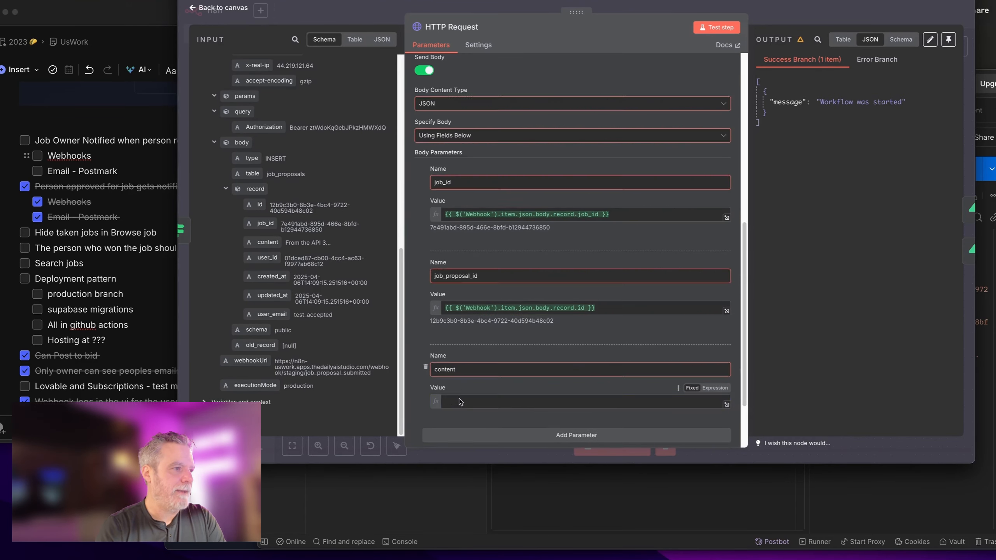
Step: Reposition the HTTP Request and LogWebhook nodes and save the workflow
{"action": "left_click", "coordinate": [771, 13]}
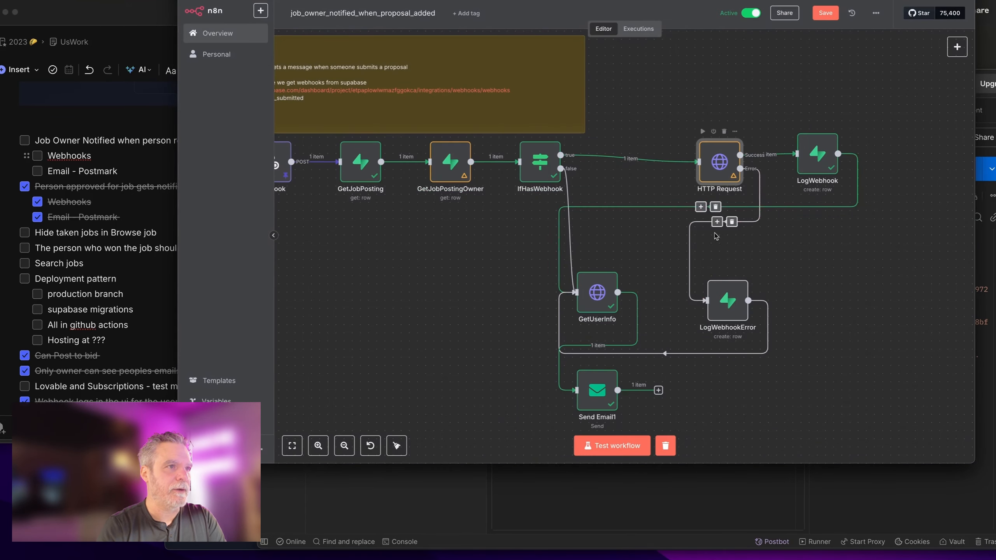
{"action": "left_click_drag", "start_coordinate": [728, 151], "coordinate": [674, 144]}
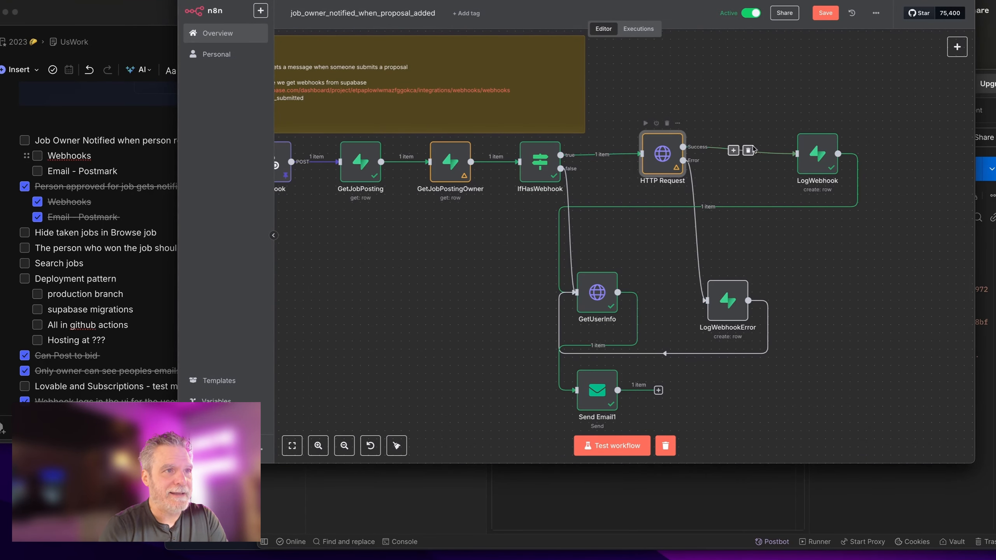
{"action": "left_click_drag", "start_coordinate": [818, 157], "coordinate": [785, 157]}
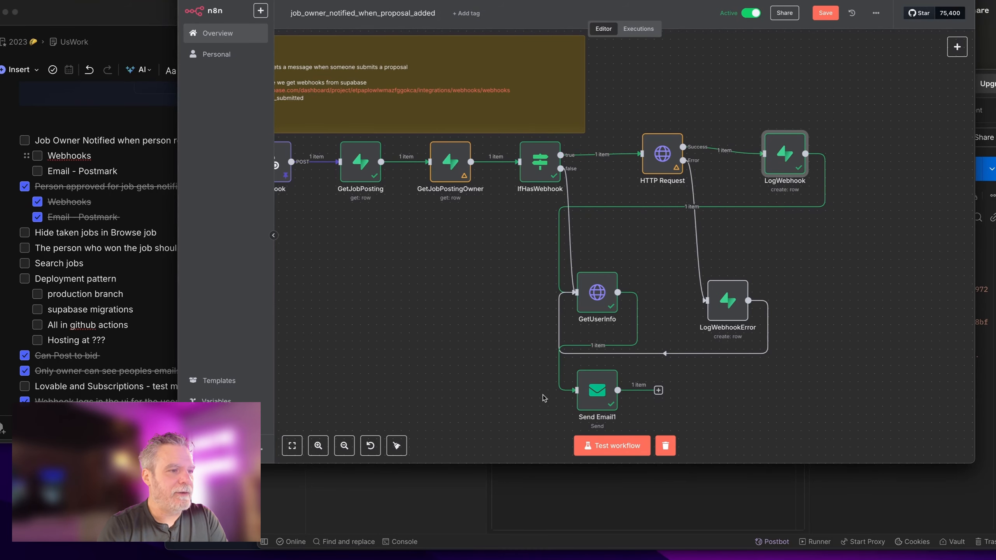
{"action": "key", "text": "ctrl+s"}
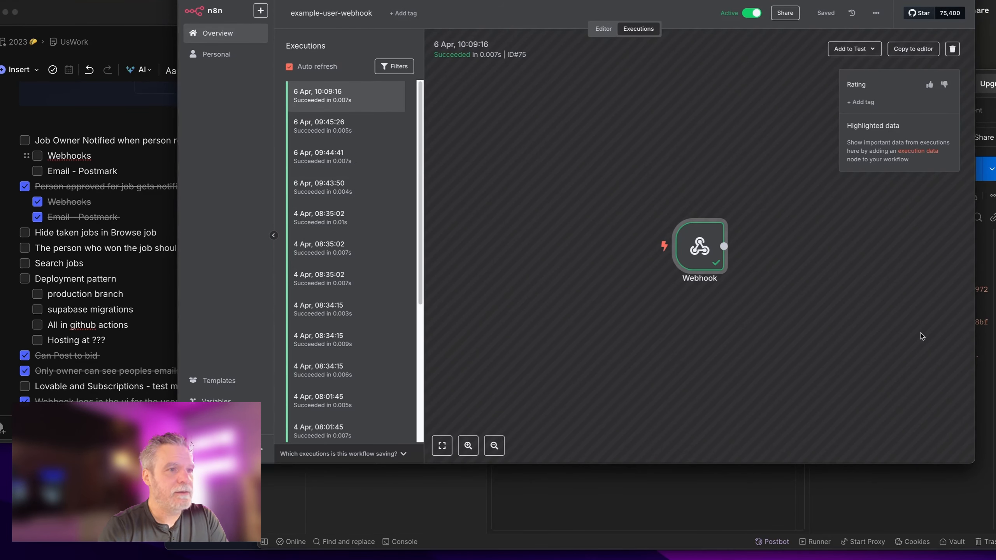
Step: Resend the test request and check the newest webhook execution carries job_id, job_proposal_id and content
{"action": "left_click", "coordinate": [990, 373]}
{"action": "left_click", "coordinate": [957, 177]}
{"action": "left_click", "coordinate": [750, 58]}
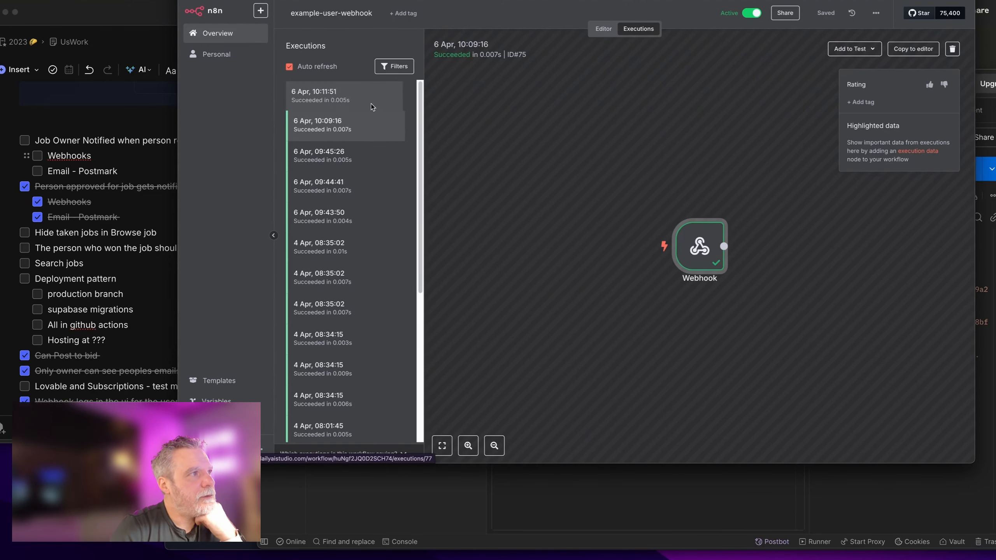
{"action": "left_click", "coordinate": [371, 103]}
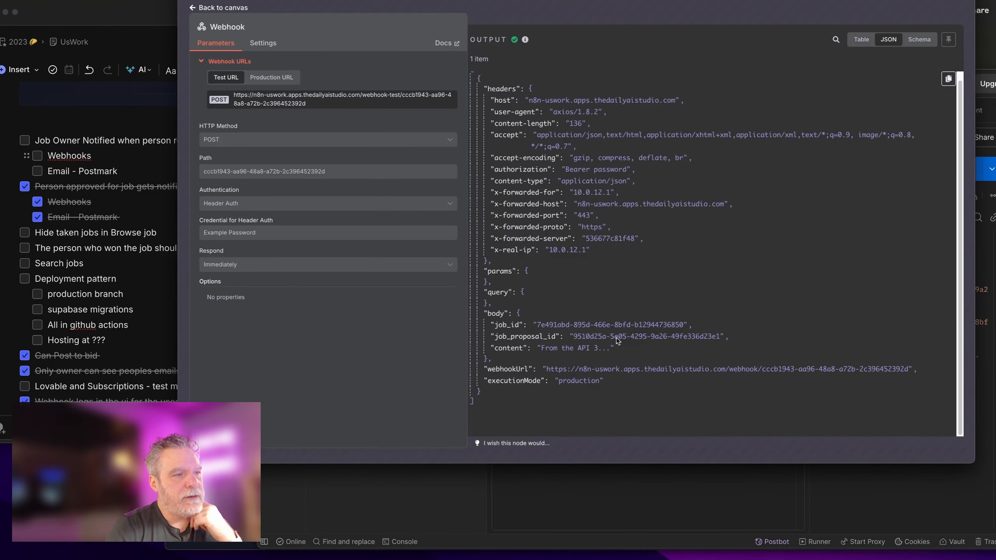
{"action": "left_click", "coordinate": [611, 1]}
{"action": "scroll", "coordinate": [673, 83], "scroll_direction": "left", "scroll_amount": 3}
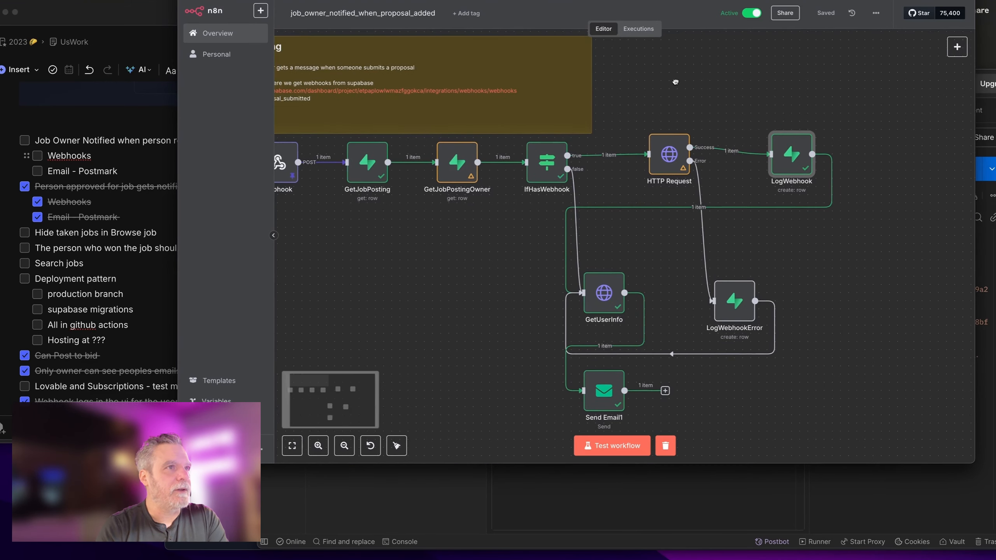
{"action": "left_click", "coordinate": [304, 93]}
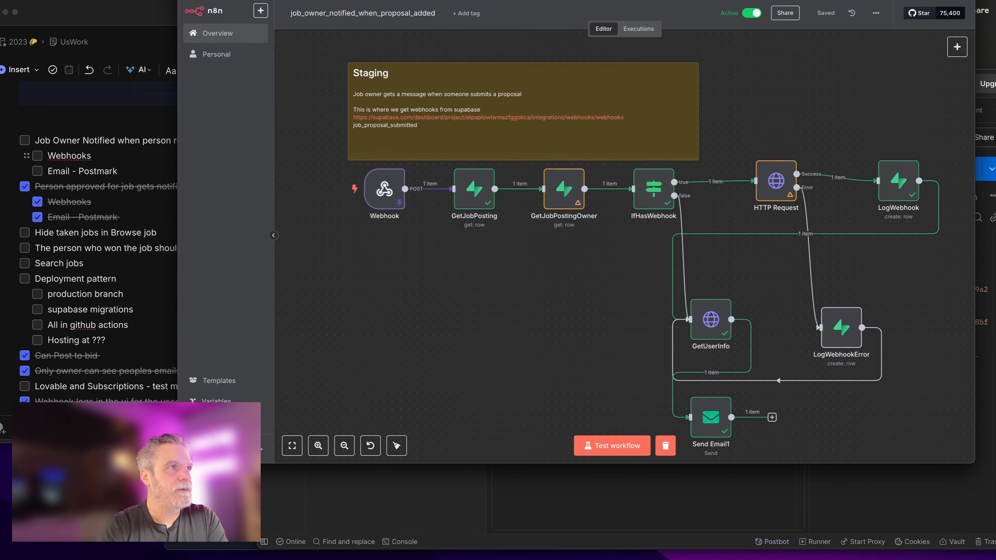
Step: Open Overview in a new window, tile both windows, and open job_proposal_accepted's HTTP Request node
{"action": "right_click", "coordinate": [246, 39]}
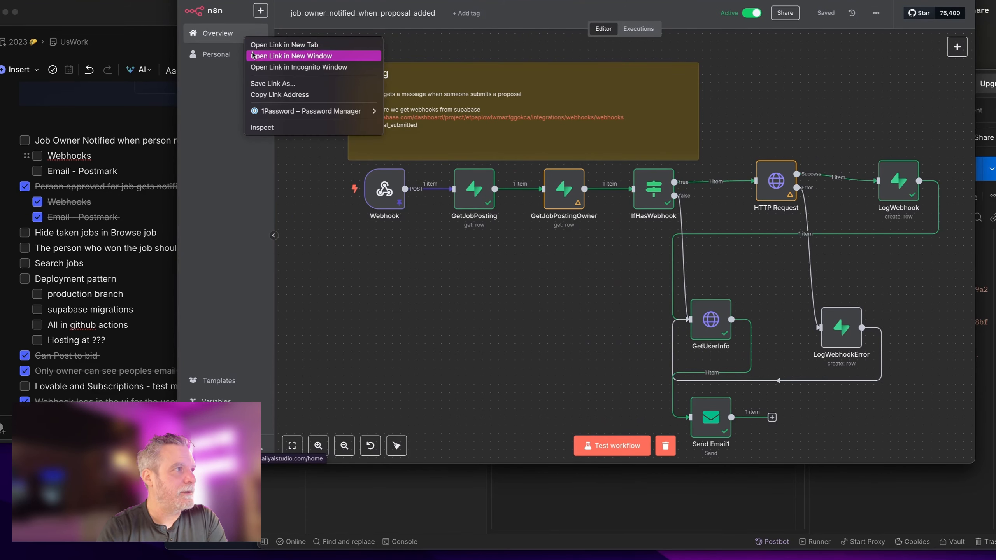
{"action": "left_click", "coordinate": [253, 56]}
{"action": "left_click_drag", "start_coordinate": [582, 1], "coordinate": [700, 37]}
{"action": "left_click_drag", "start_coordinate": [627, 0], "coordinate": [486, 1]}
{"action": "left_click_drag", "start_coordinate": [833, 0], "coordinate": [614, 0]}
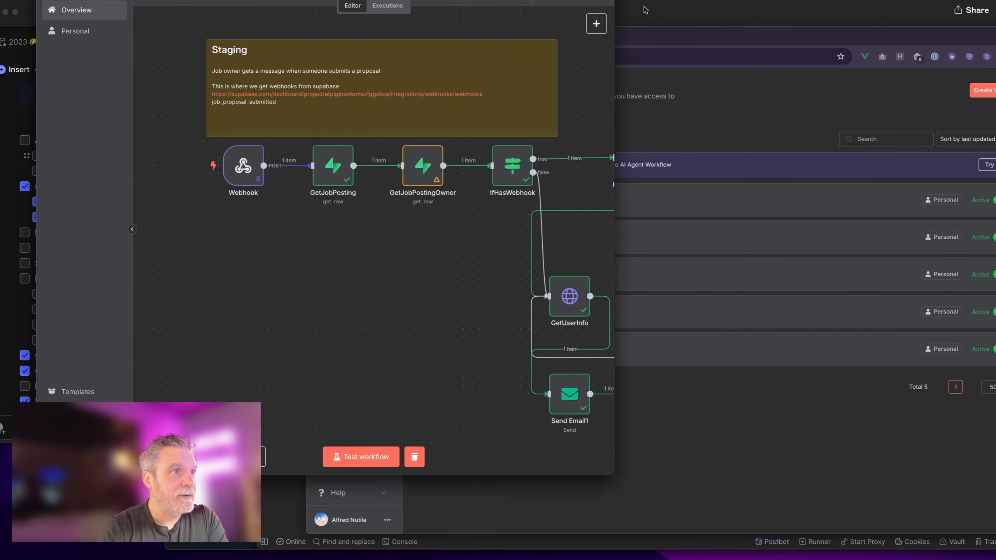
{"action": "left_click_drag", "start_coordinate": [657, 33], "coordinate": [624, 0]}
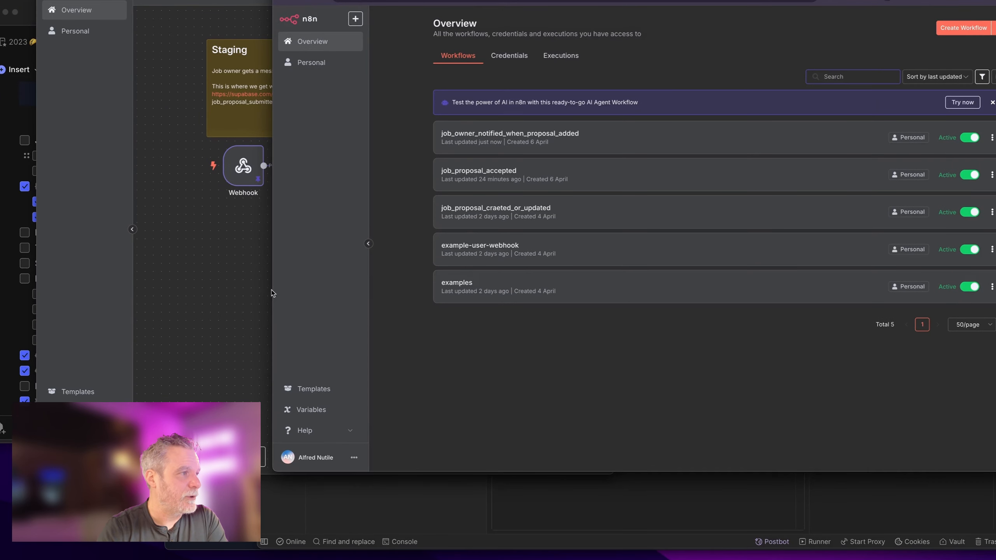
{"action": "left_click_drag", "start_coordinate": [272, 294], "coordinate": [566, 256]}
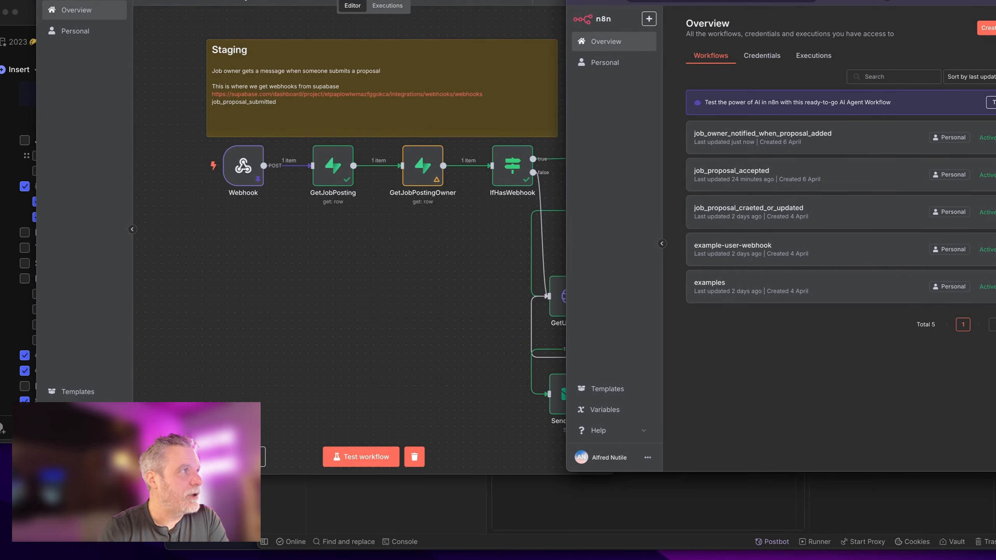
{"action": "left_click", "coordinate": [759, 174]}
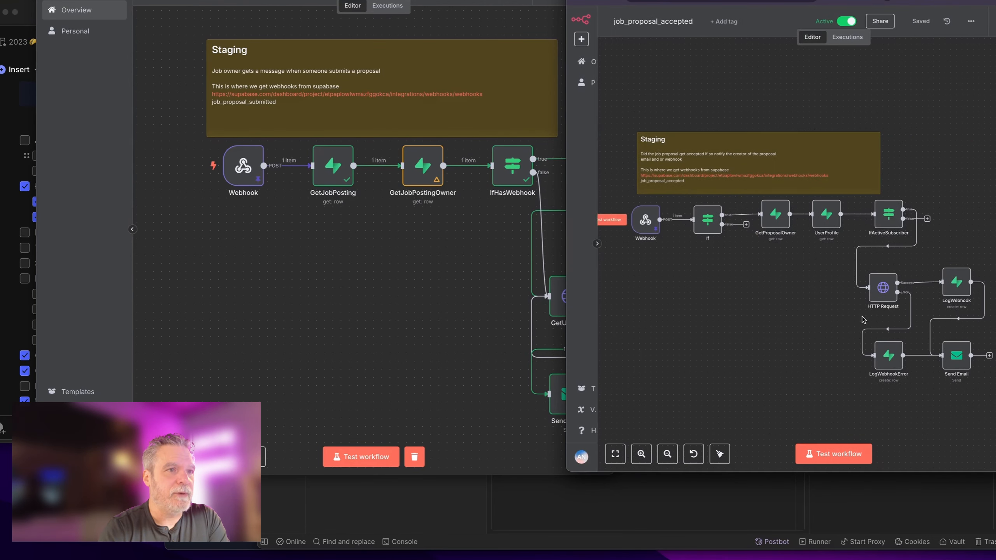
{"action": "double_click", "coordinate": [883, 287]}
Step: Close HTTP Request, narrow the proposal-added window, and nudge IfActiveSubscriber left
{"action": "left_click", "coordinate": [942, 19]}
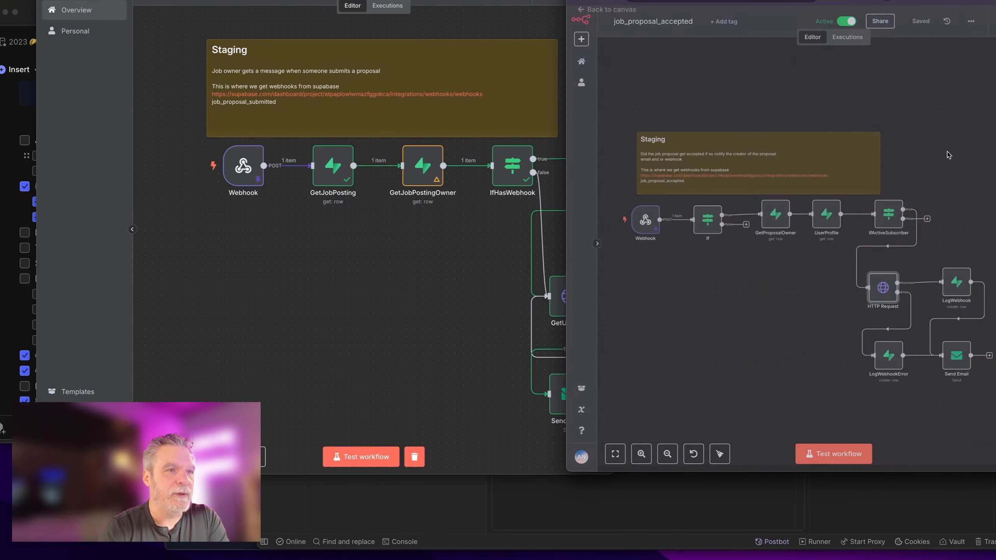
{"action": "left_click", "coordinate": [495, 295]}
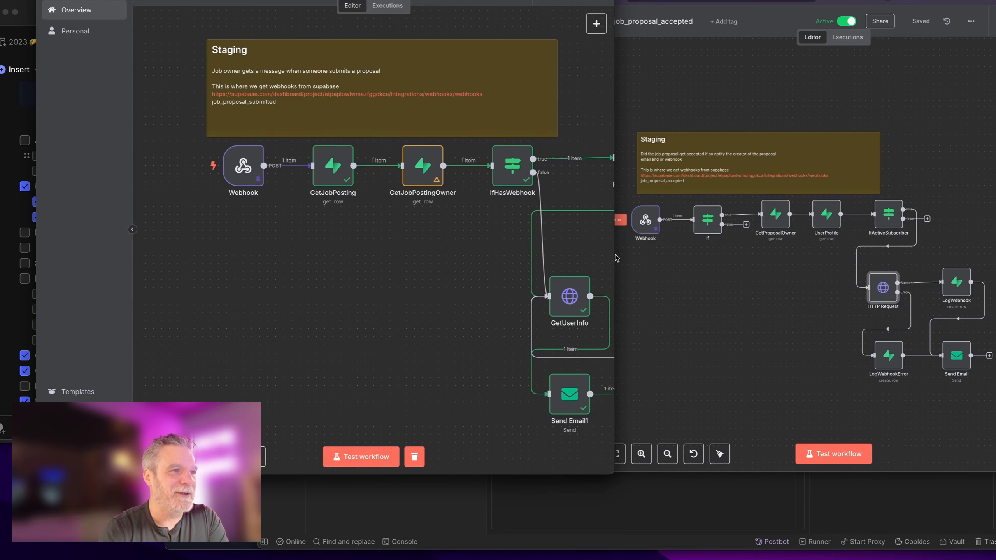
{"action": "left_click_drag", "start_coordinate": [615, 255], "coordinate": [473, 248]}
{"action": "scroll", "coordinate": [387, 324], "scroll_direction": "right", "scroll_amount": 10}
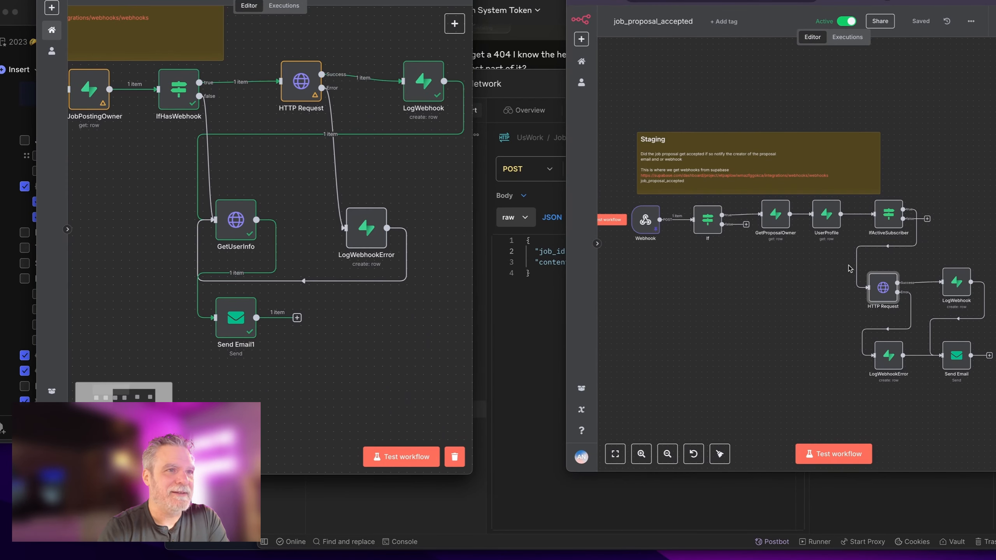
{"action": "mouse_move", "coordinate": [893, 242]}
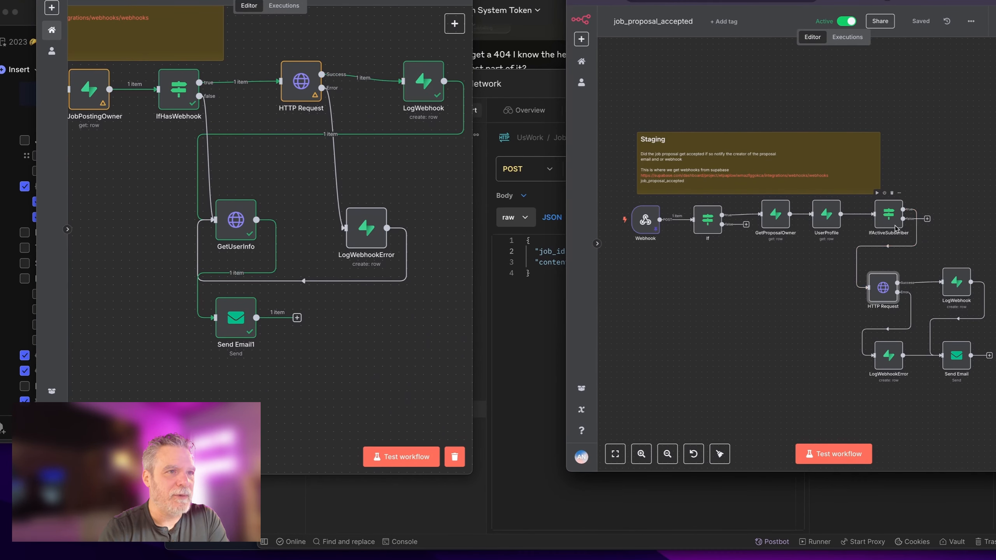
{"action": "left_click_drag", "start_coordinate": [889, 216], "coordinate": [878, 215]}
Step: Copy IfHasWebhook from proposal-added, paste it into job_proposal_accepted, and connect IfActiveSubscriber to it
{"action": "left_click", "coordinate": [876, 246]}
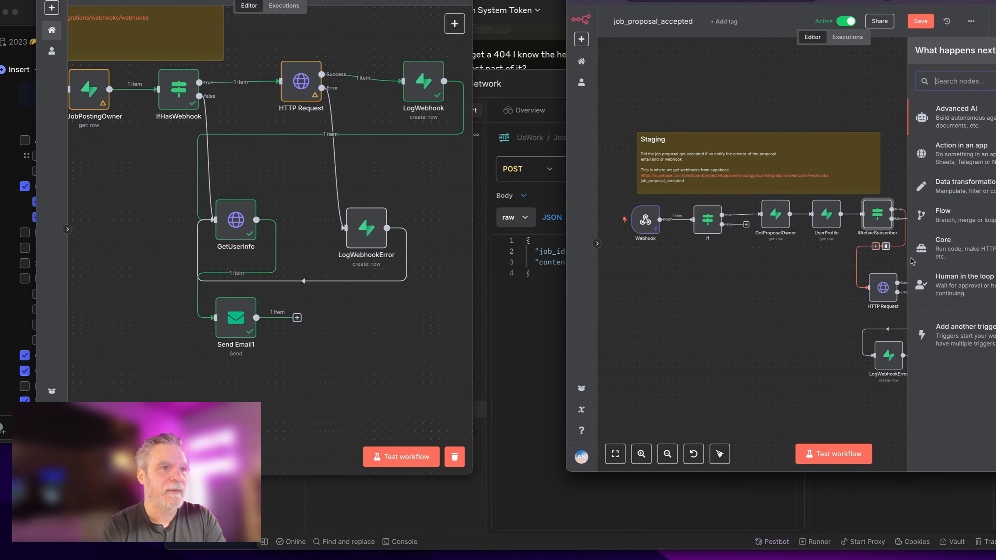
{"action": "left_click", "coordinate": [179, 89]}
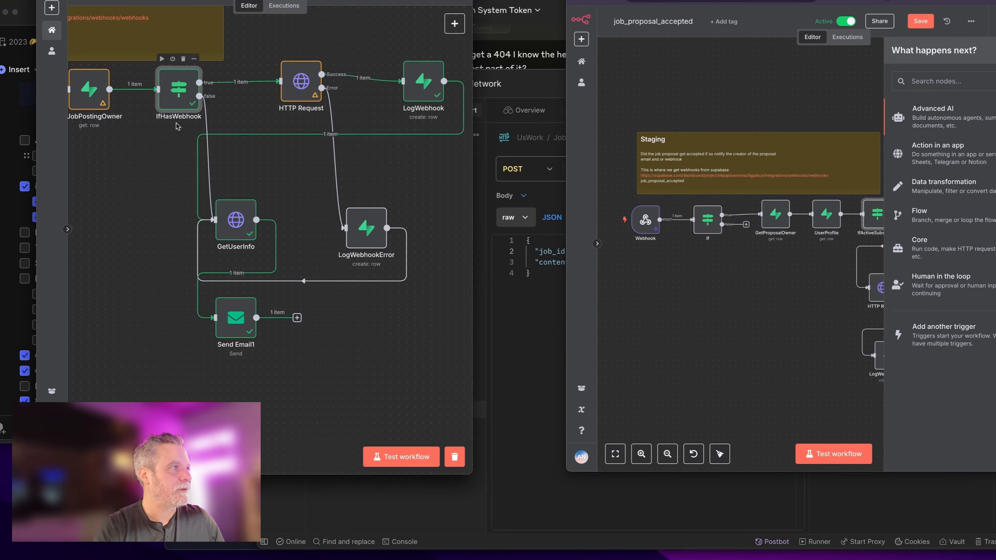
{"action": "key", "text": "ctrl+c"}
{"action": "left_click", "coordinate": [781, 338]}
{"action": "key", "text": "ctrl+v"}
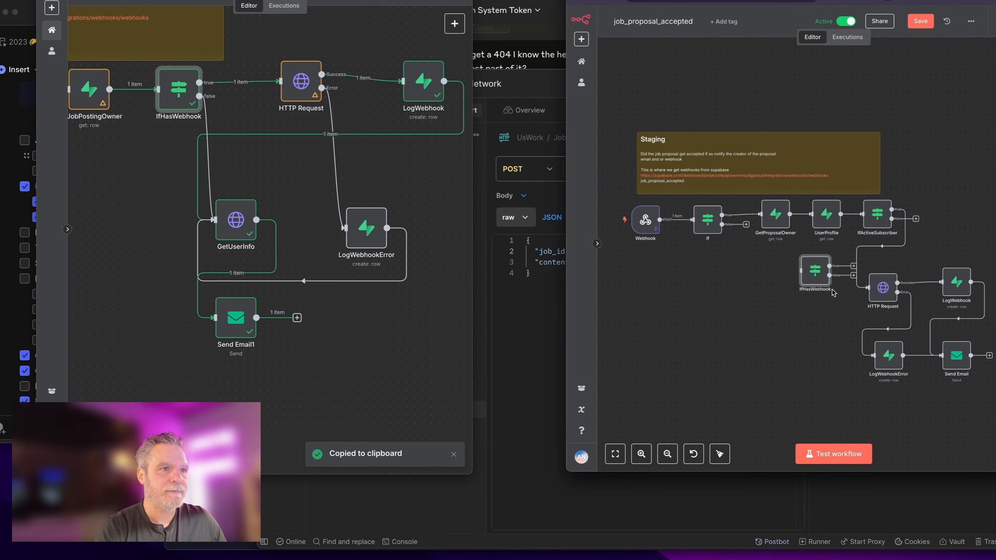
{"action": "left_click", "coordinate": [888, 246]}
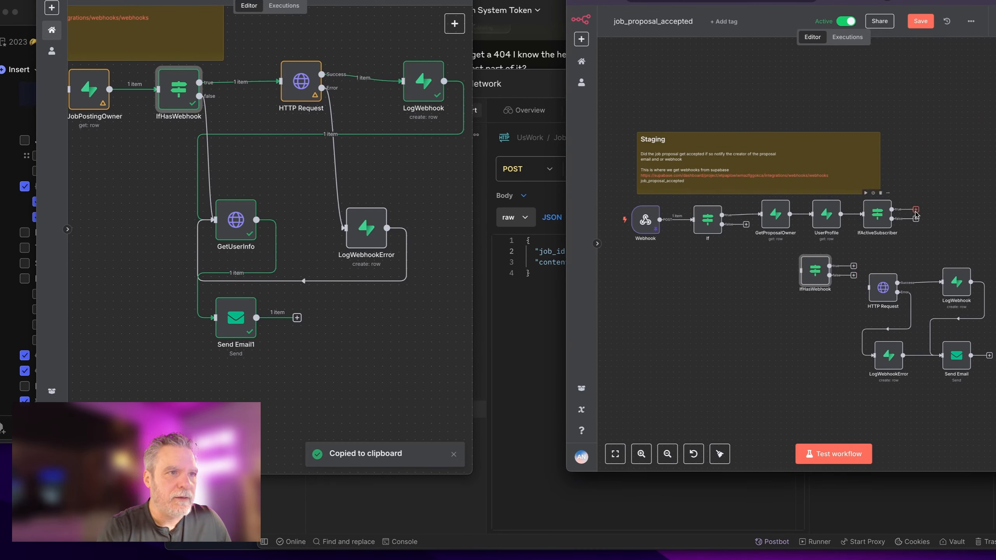
{"action": "left_click_drag", "start_coordinate": [893, 219], "coordinate": [801, 271]}
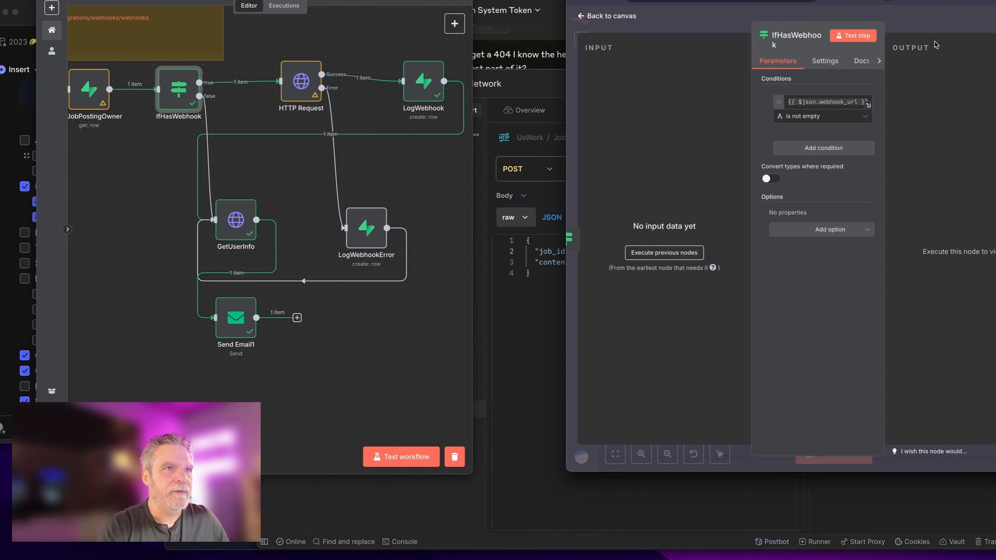
Step: Test the workflow, reactivate IfHasWebhook, and review its webhook_url not-empty condition
{"action": "left_click", "coordinate": [935, 40]}
{"action": "left_click", "coordinate": [828, 454]}
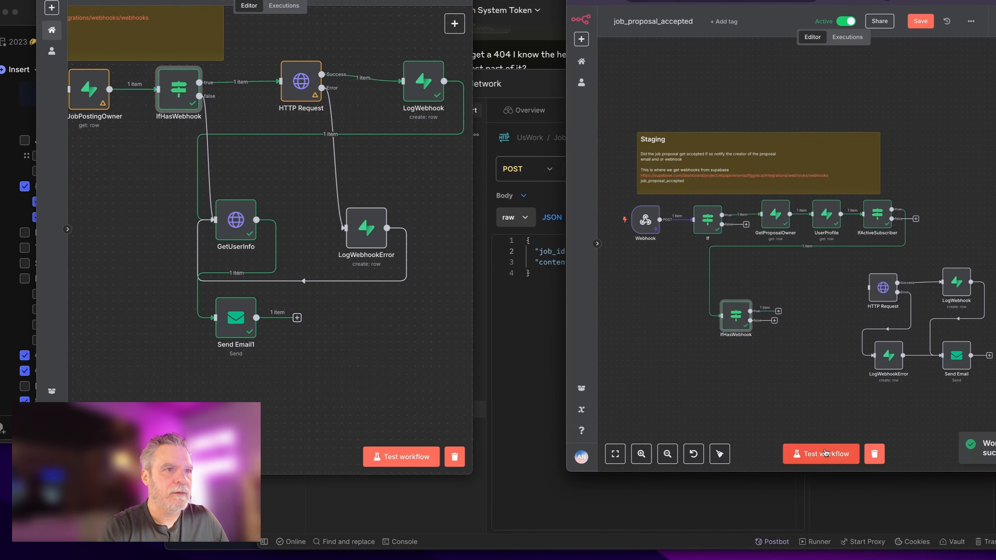
{"action": "left_click", "coordinate": [731, 295]}
{"action": "left_click", "coordinate": [732, 295]}
{"action": "double_click", "coordinate": [736, 307]}
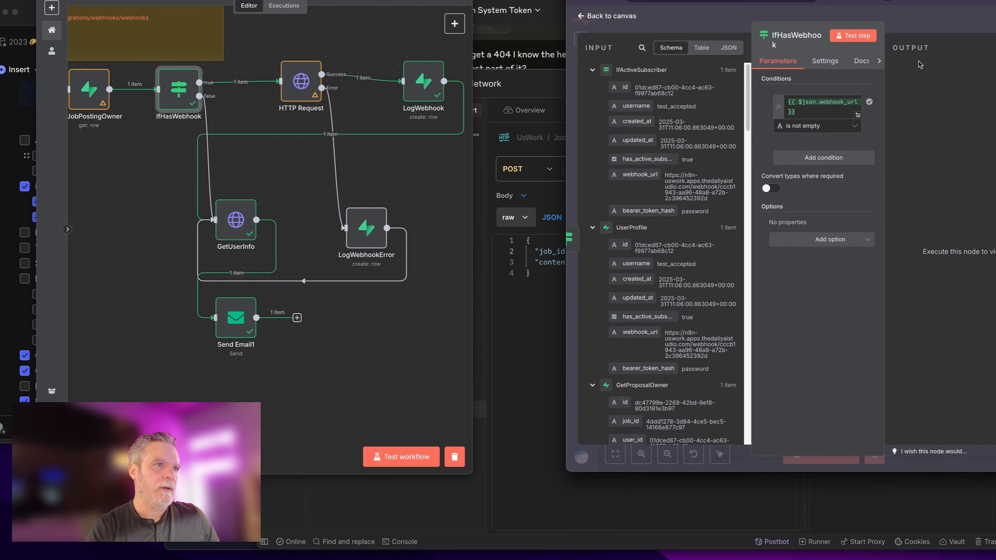
Step: Connect IfHasWebhook's true output to HTTP Request, position it, and run it on its own
{"action": "left_click", "coordinate": [933, 28]}
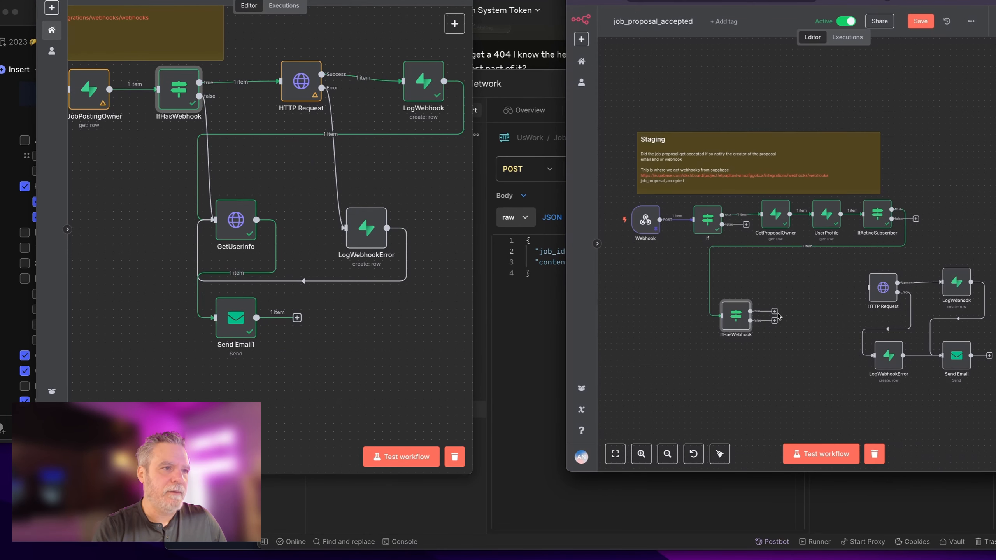
{"action": "left_click_drag", "start_coordinate": [775, 311], "coordinate": [835, 290]}
{"action": "left_click_drag", "start_coordinate": [727, 304], "coordinate": [761, 276]}
{"action": "left_click", "coordinate": [758, 267]}
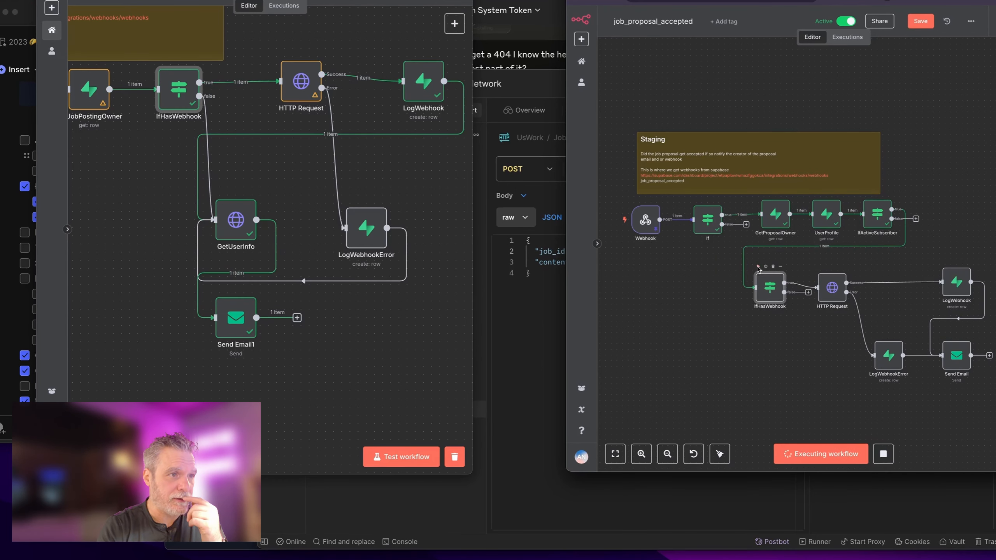
{"action": "double_click", "coordinate": [833, 288]}
Step: Enable the HTTP Request body and name its first parameter job_proposal_id
{"action": "scroll", "coordinate": [824, 235], "scroll_direction": "down", "scroll_amount": 2}
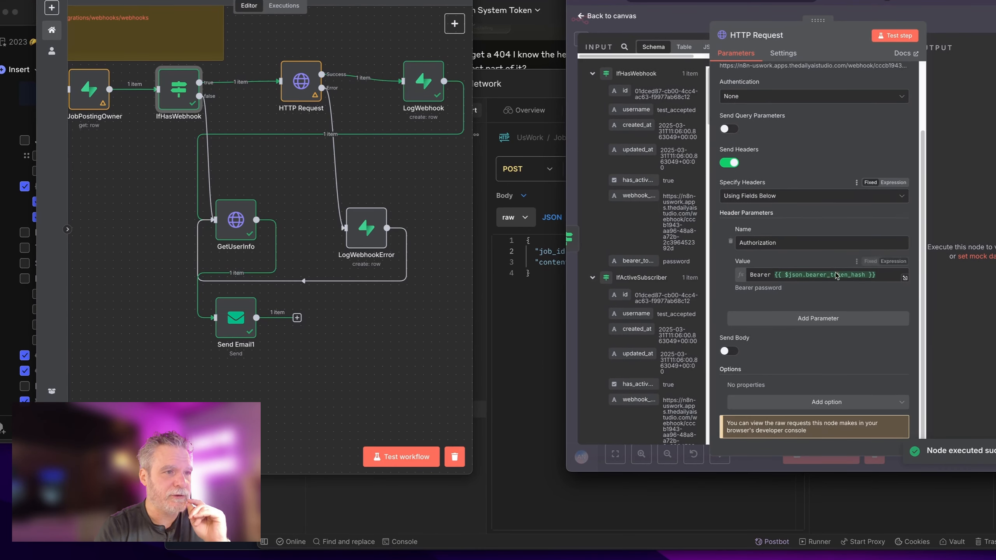
{"action": "left_click", "coordinate": [726, 351]}
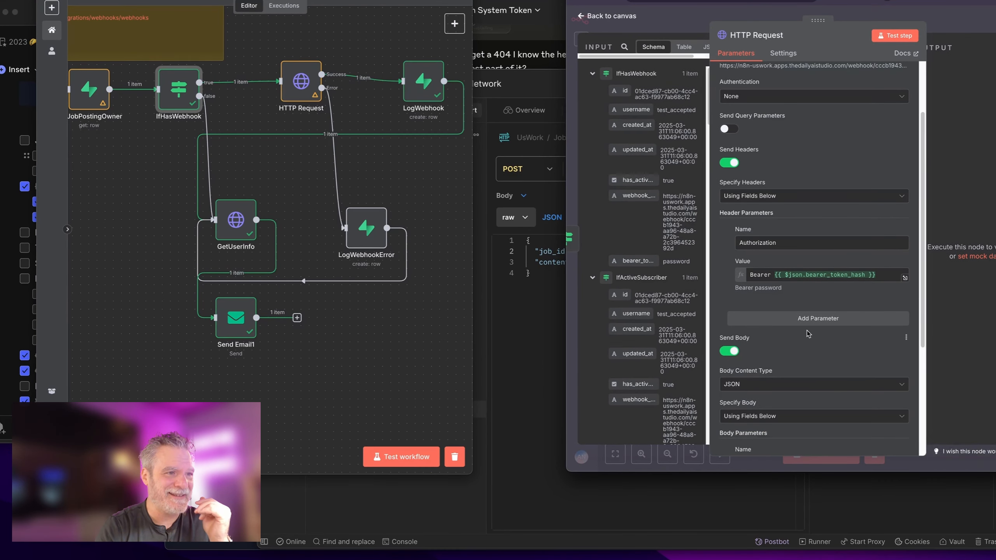
{"action": "scroll", "coordinate": [807, 328], "scroll_direction": "down", "scroll_amount": 4}
{"action": "left_click", "coordinate": [805, 288]}
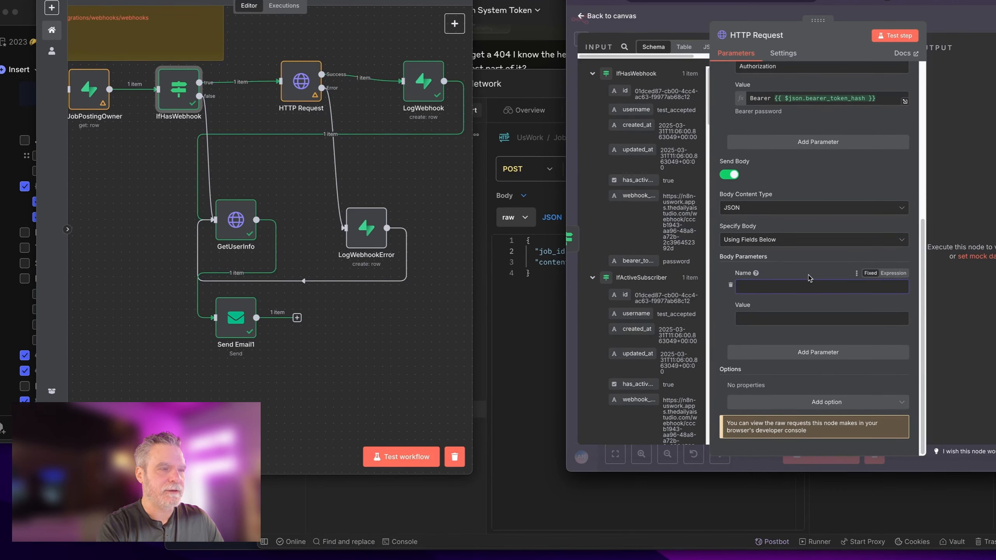
{"action": "type", "text": "job_proposal_id"}
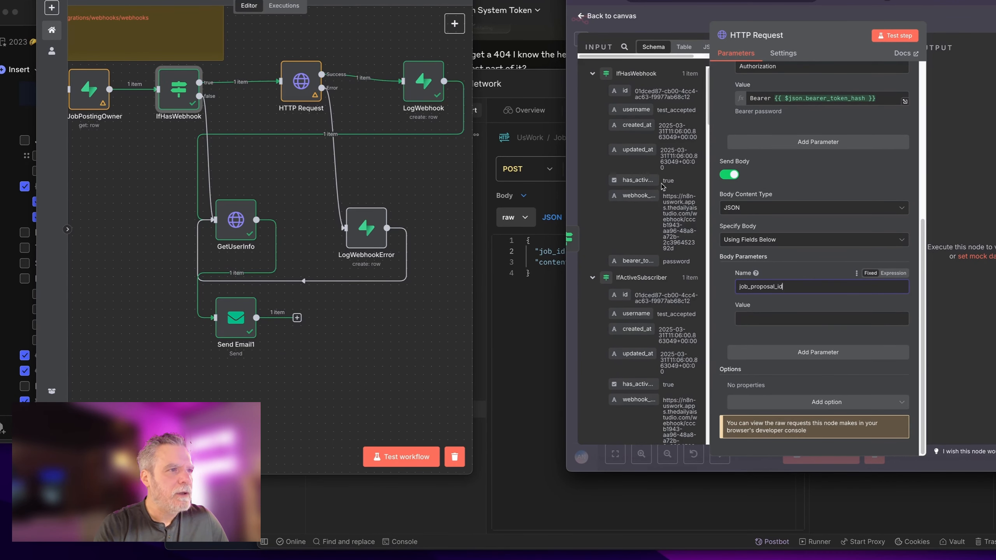
Step: Widen the n8n window and scroll through the INPUT schema to locate the record fields
{"action": "scroll", "coordinate": [660, 192], "scroll_direction": "down", "scroll_amount": 2}
{"action": "scroll", "coordinate": [660, 192], "scroll_direction": "down", "scroll_amount": 2}
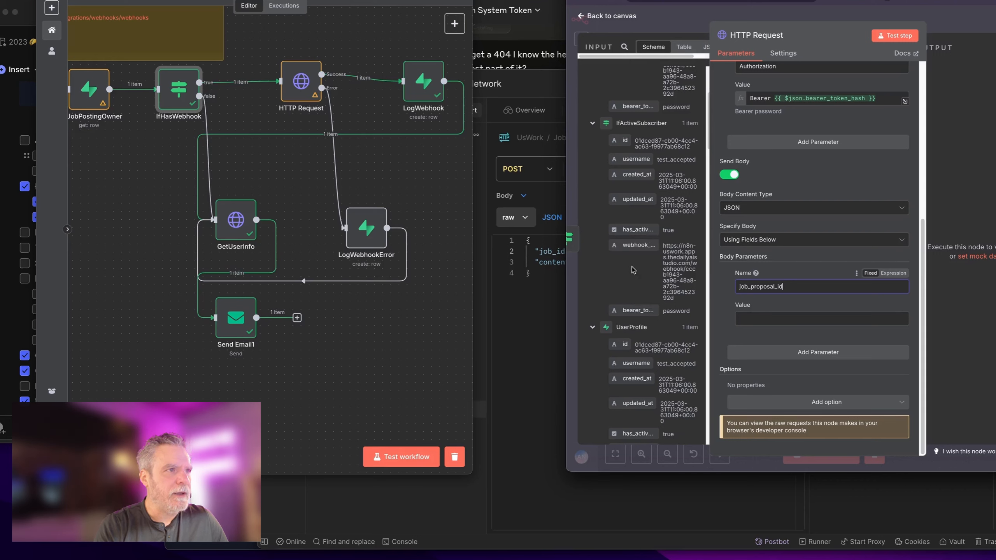
{"action": "scroll", "coordinate": [634, 270], "scroll_direction": "down", "scroll_amount": 4}
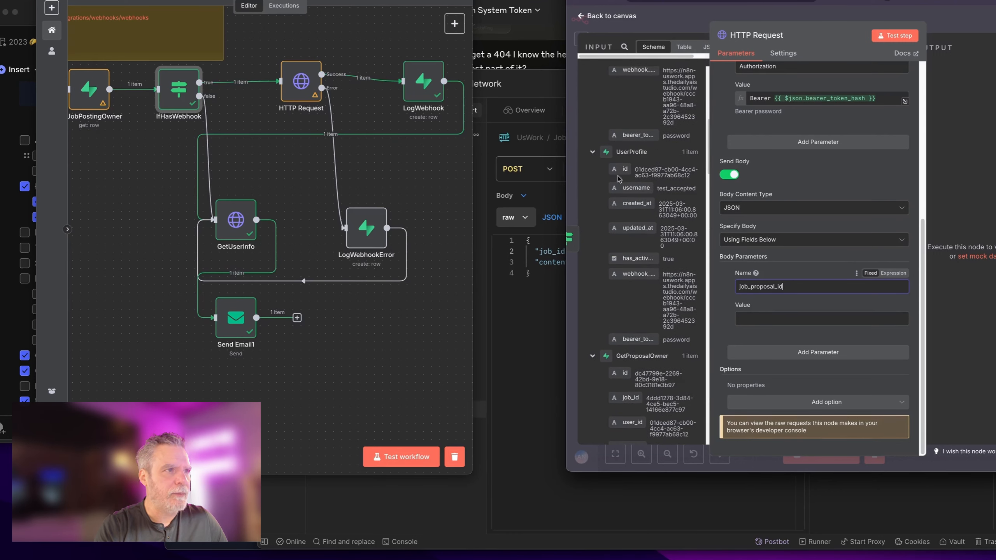
{"action": "scroll", "coordinate": [626, 315], "scroll_direction": "down", "scroll_amount": 6}
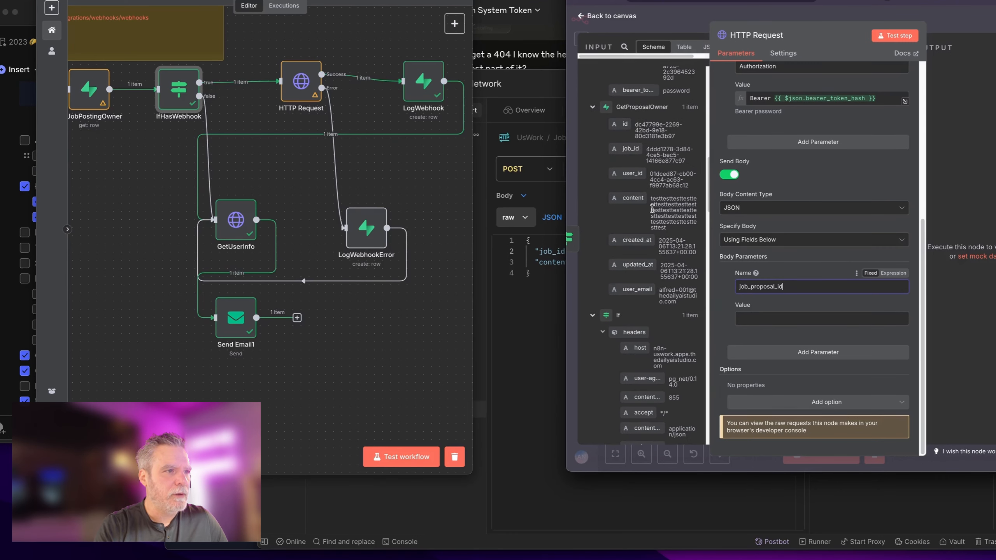
{"action": "scroll", "coordinate": [652, 209], "scroll_direction": "down", "scroll_amount": 10}
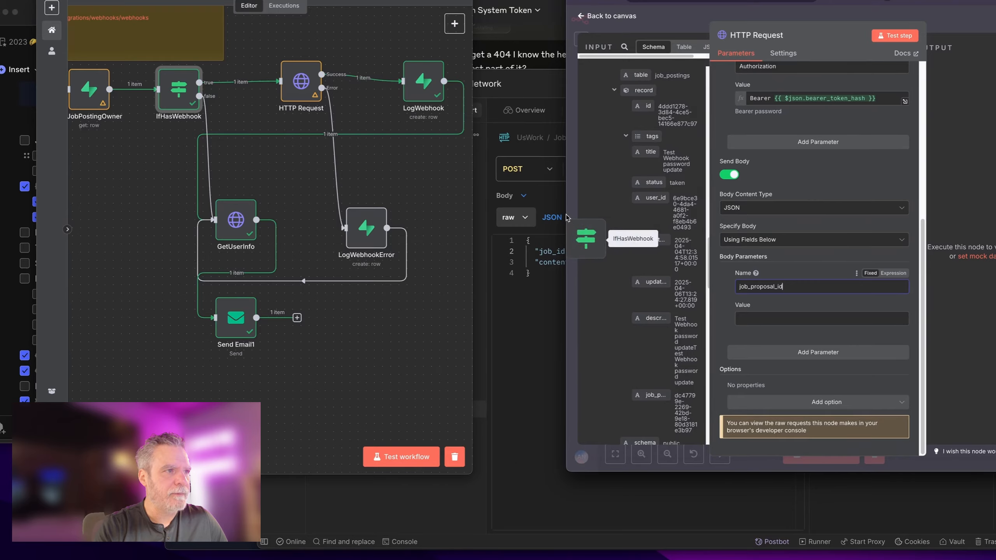
{"action": "left_click_drag", "start_coordinate": [566, 218], "coordinate": [290, 251]}
{"action": "scroll", "coordinate": [393, 334], "scroll_direction": "down", "scroll_amount": 4}
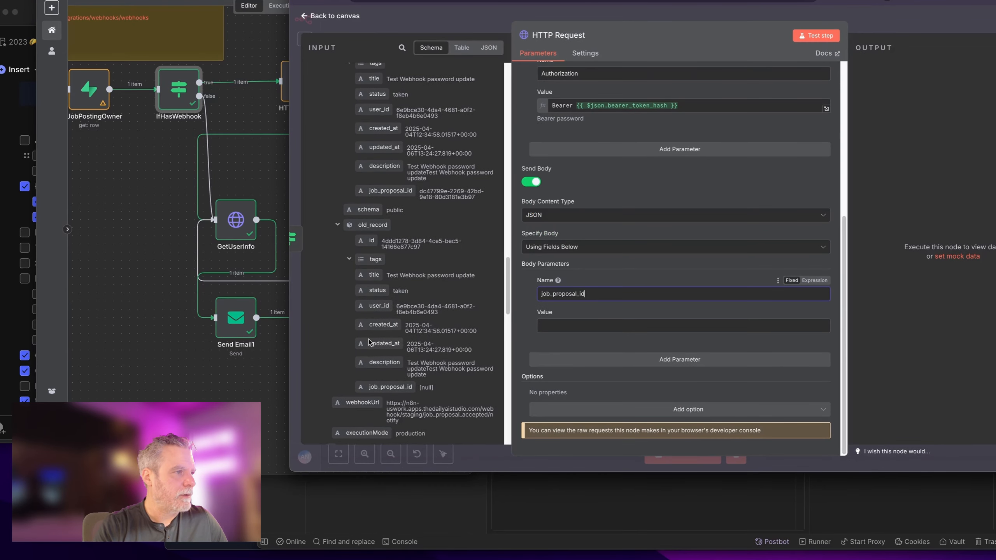
{"action": "scroll", "coordinate": [459, 320], "scroll_direction": "down", "scroll_amount": 3}
{"action": "scroll", "coordinate": [459, 320], "scroll_direction": "up", "scroll_amount": 6}
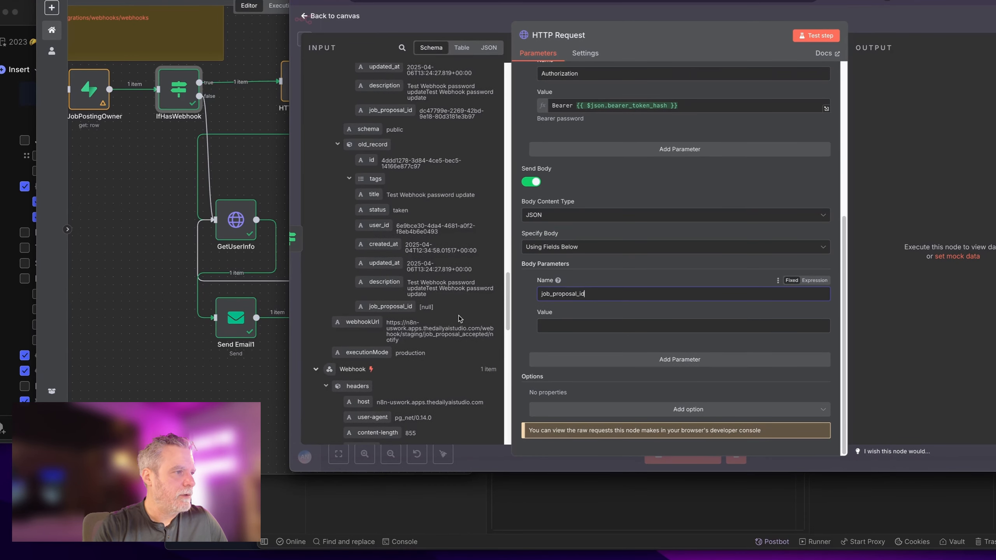
{"action": "scroll", "coordinate": [459, 318], "scroll_direction": "down", "scroll_amount": 3}
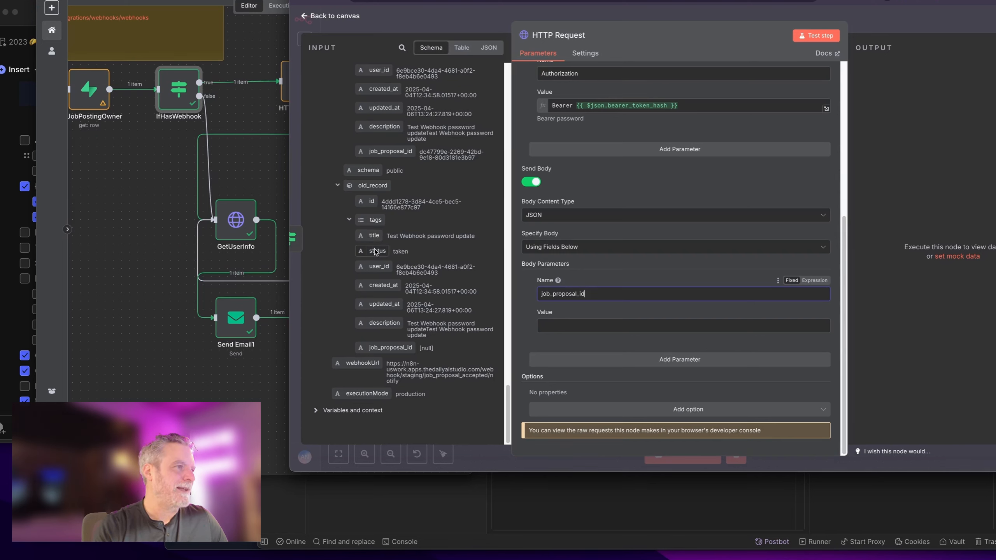
{"action": "scroll", "coordinate": [386, 271], "scroll_direction": "up", "scroll_amount": 6}
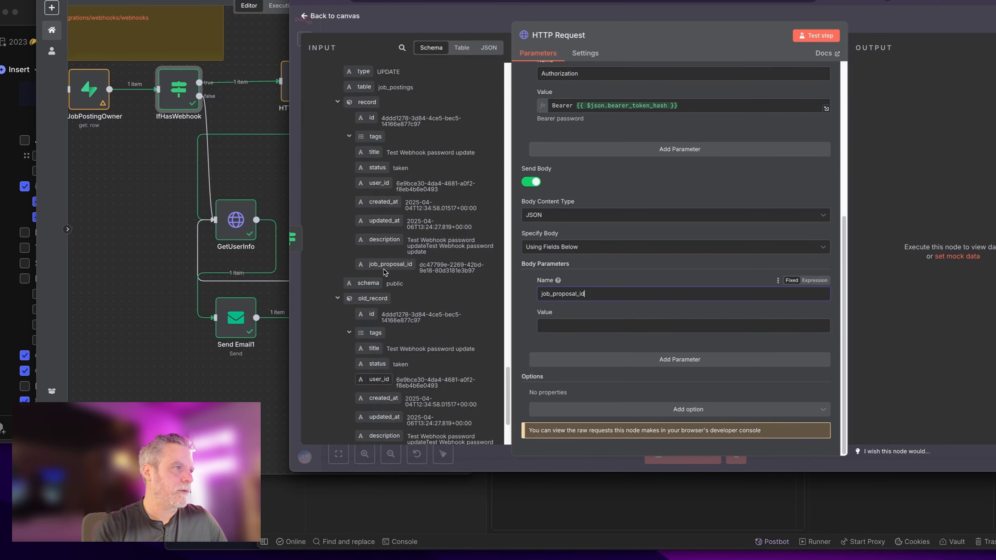
{"action": "scroll", "coordinate": [384, 199], "scroll_direction": "up", "scroll_amount": 8}
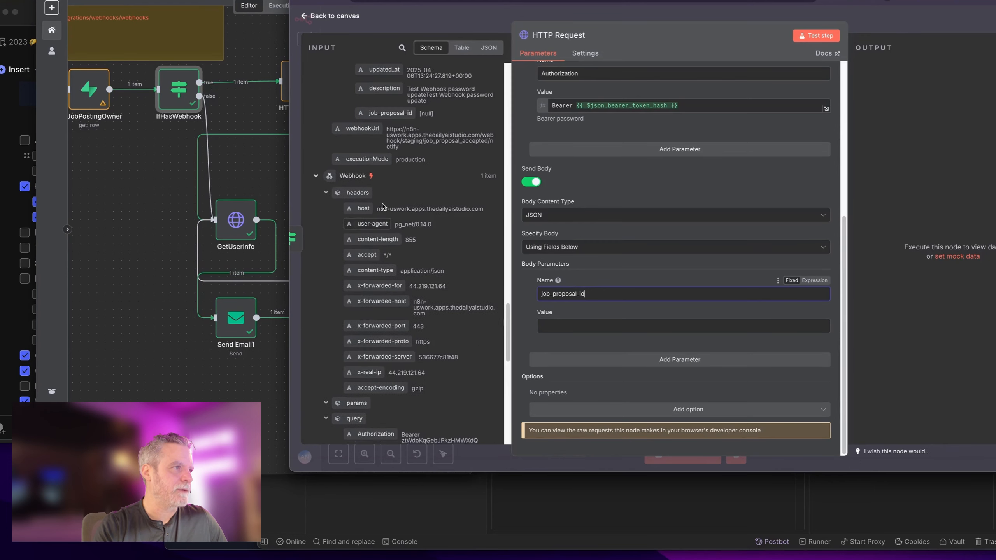
{"action": "scroll", "coordinate": [388, 199], "scroll_direction": "up", "scroll_amount": 10}
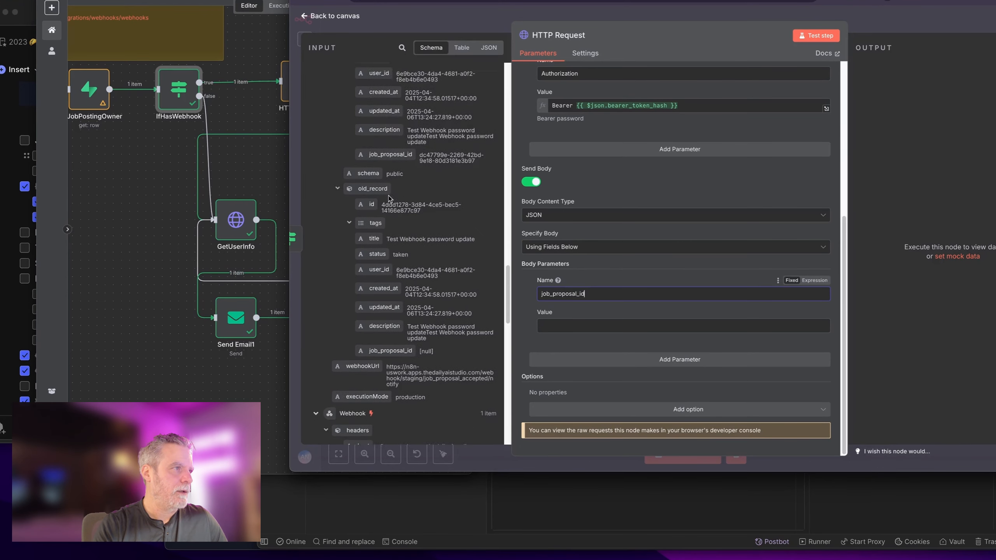
{"action": "scroll", "coordinate": [390, 200], "scroll_direction": "up", "scroll_amount": 2}
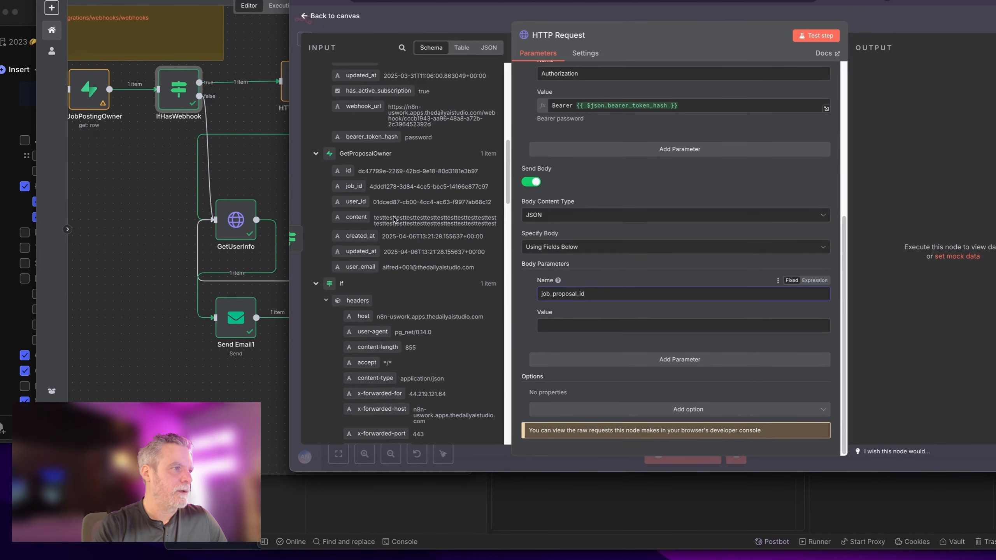
{"action": "scroll", "coordinate": [395, 219], "scroll_direction": "up", "scroll_amount": 2}
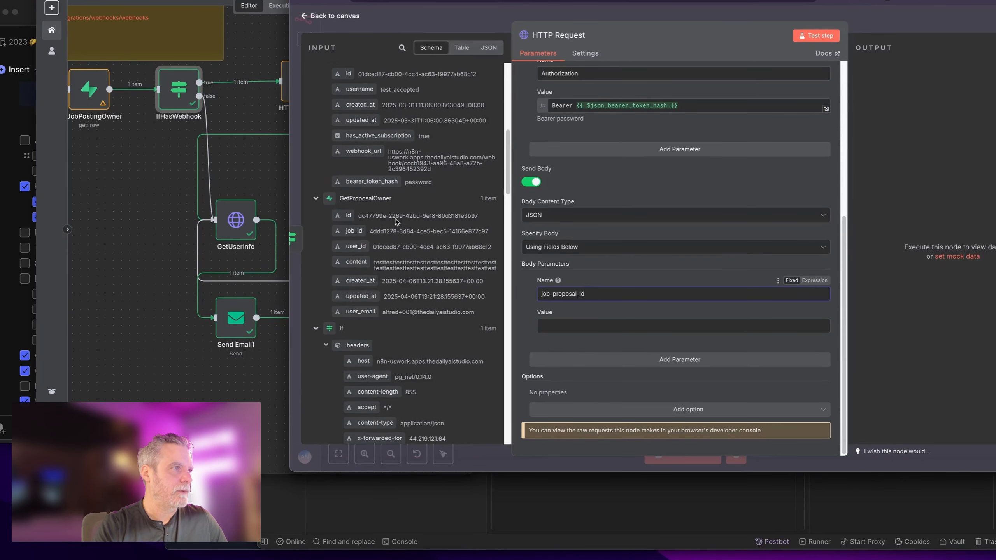
{"action": "scroll", "coordinate": [396, 218], "scroll_direction": "down", "scroll_amount": 15}
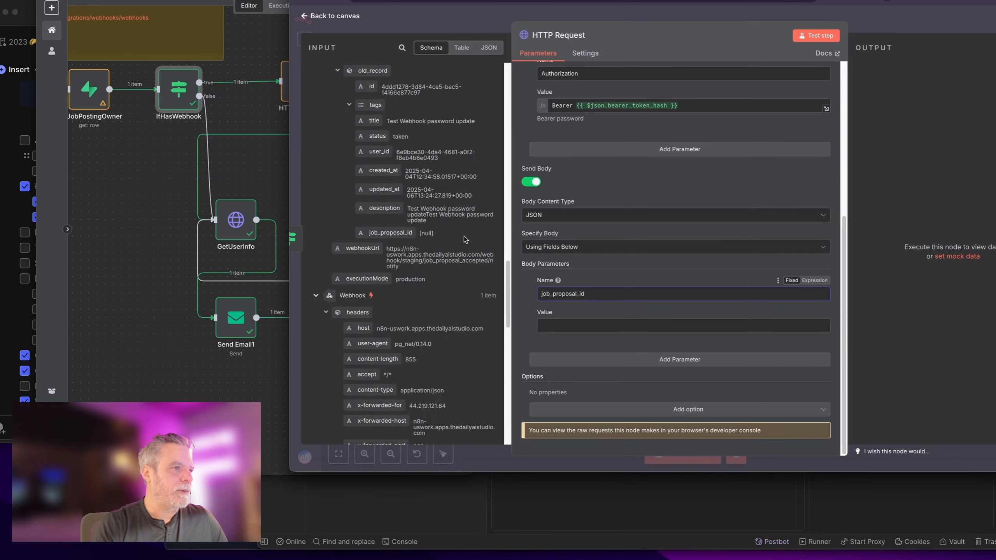
{"action": "scroll", "coordinate": [465, 239], "scroll_direction": "up", "scroll_amount": 5}
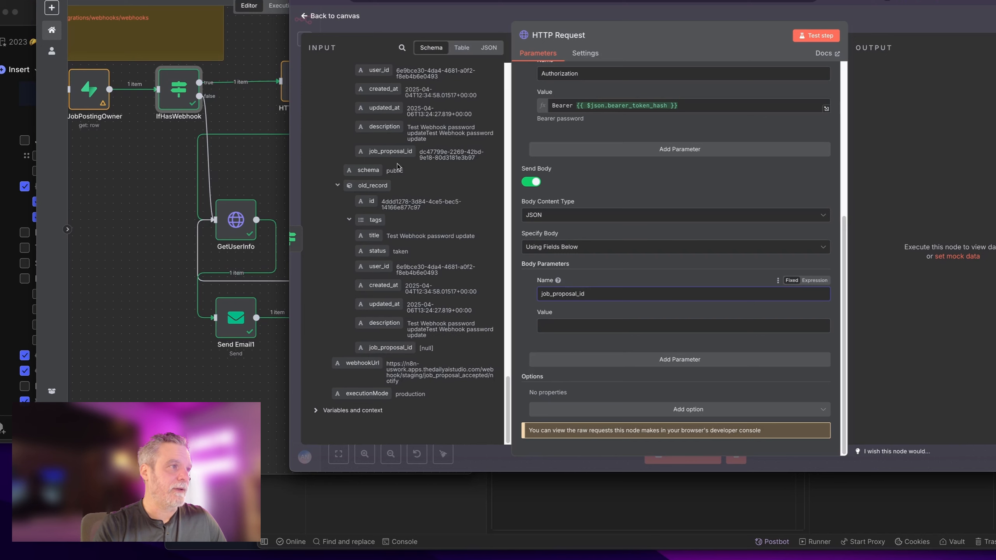
Step: Map job_proposal_id to record.job_proposal_id and add a job_id parameter set to the webhook record.id
{"action": "left_click_drag", "start_coordinate": [391, 152], "coordinate": [606, 330]}
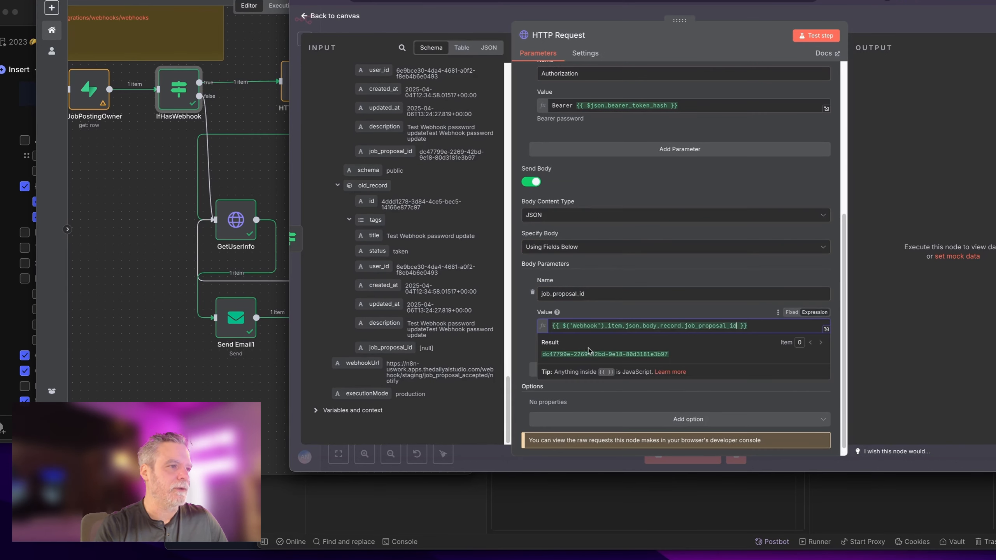
{"action": "left_click", "coordinate": [531, 339]}
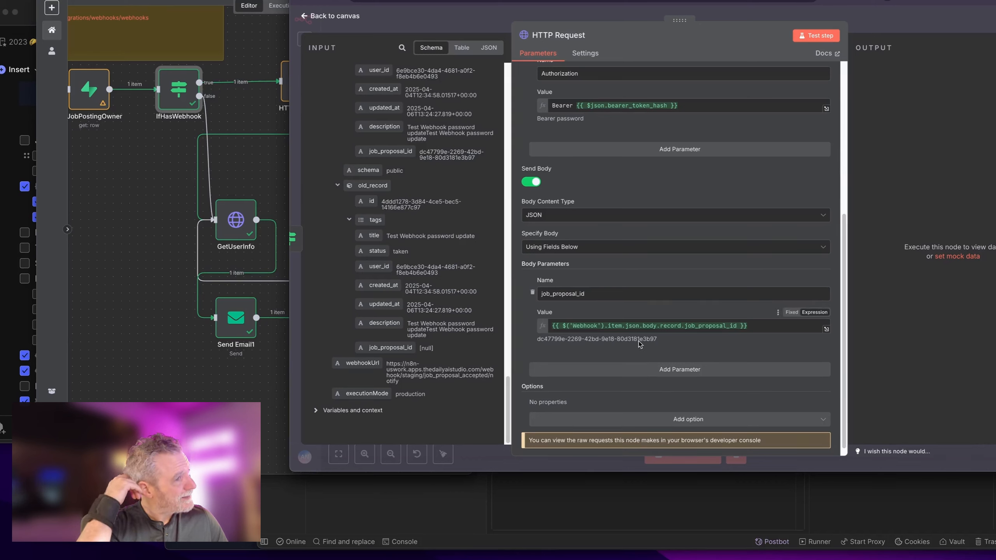
{"action": "left_click", "coordinate": [566, 370]}
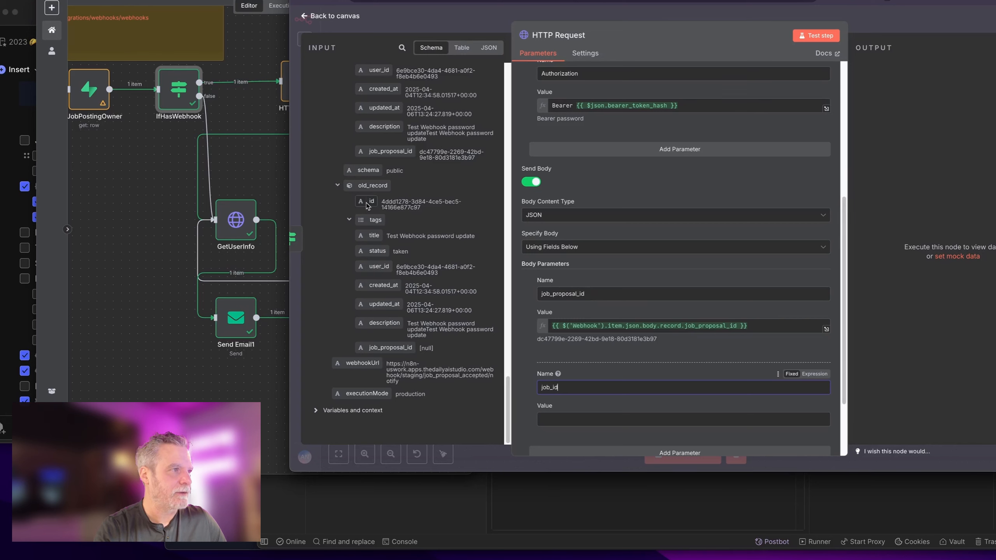
{"action": "left_click_drag", "start_coordinate": [367, 202], "coordinate": [594, 416]}
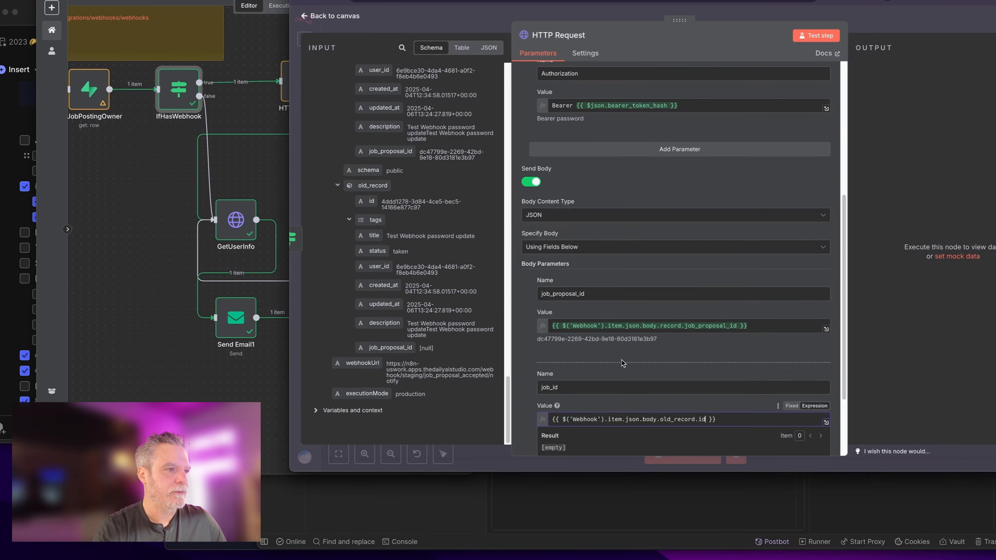
{"action": "key", "text": "ctrl+a"}
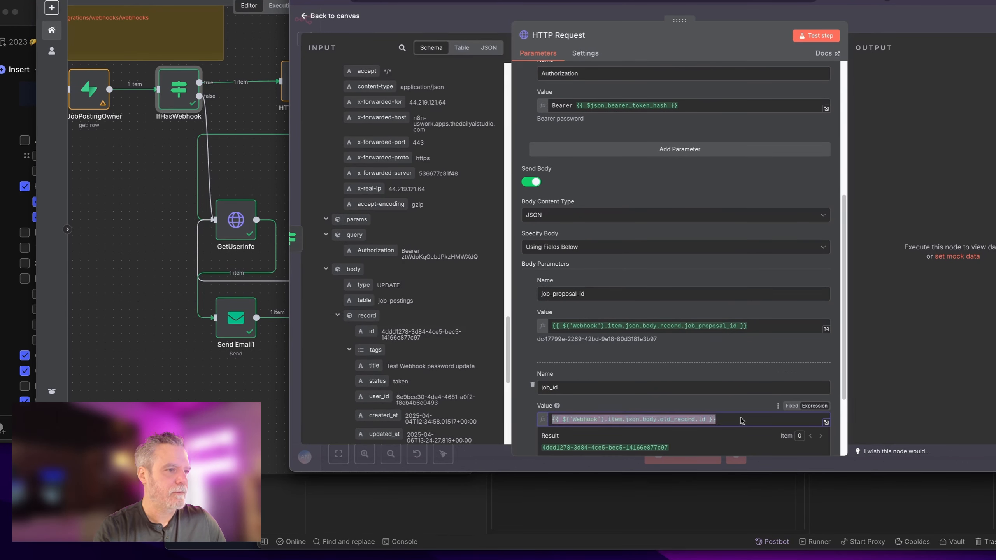
{"action": "key", "text": "BackSpace"}
{"action": "left_click_drag", "start_coordinate": [370, 331], "coordinate": [617, 419]}
Step: Wire IfHasWebhook's false output into Send Email, place it beneath IfHasWebhook, and open it
{"action": "left_click", "coordinate": [866, 18]}
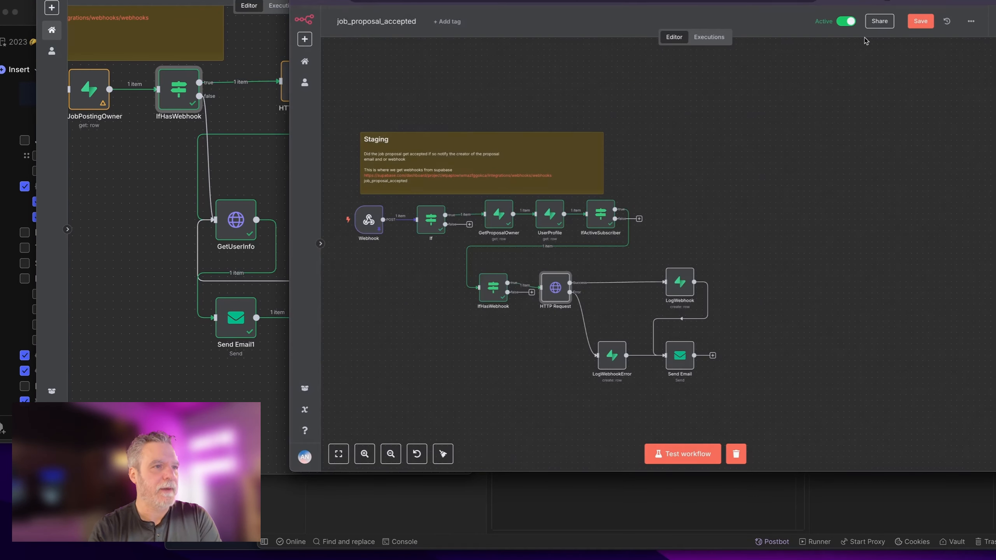
{"action": "left_click_drag", "start_coordinate": [600, 271], "coordinate": [599, 283]}
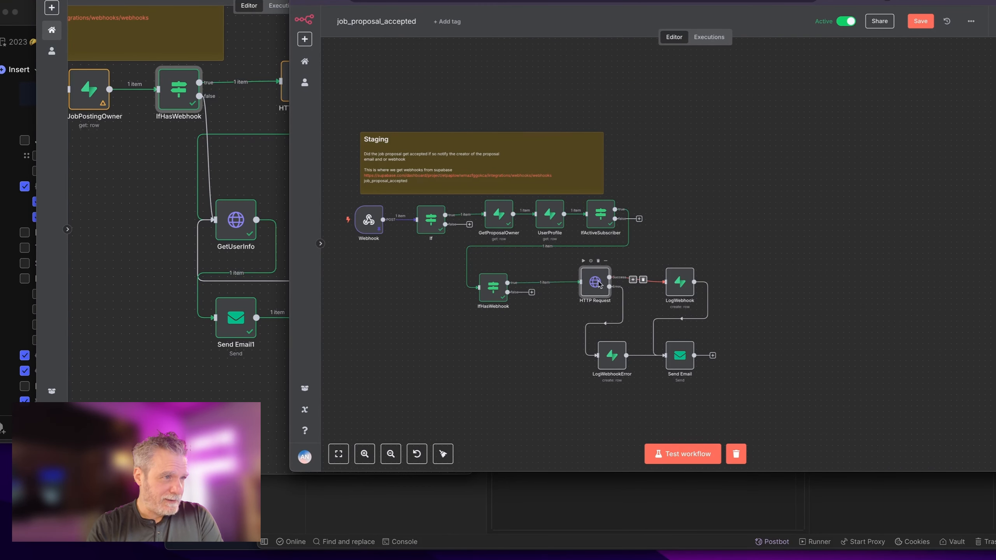
{"action": "scroll", "coordinate": [566, 310], "scroll_direction": "up", "scroll_amount": 3}
{"action": "left_click_drag", "start_coordinate": [463, 289], "coordinate": [716, 407]}
{"action": "left_click_drag", "start_coordinate": [777, 398], "coordinate": [533, 396]}
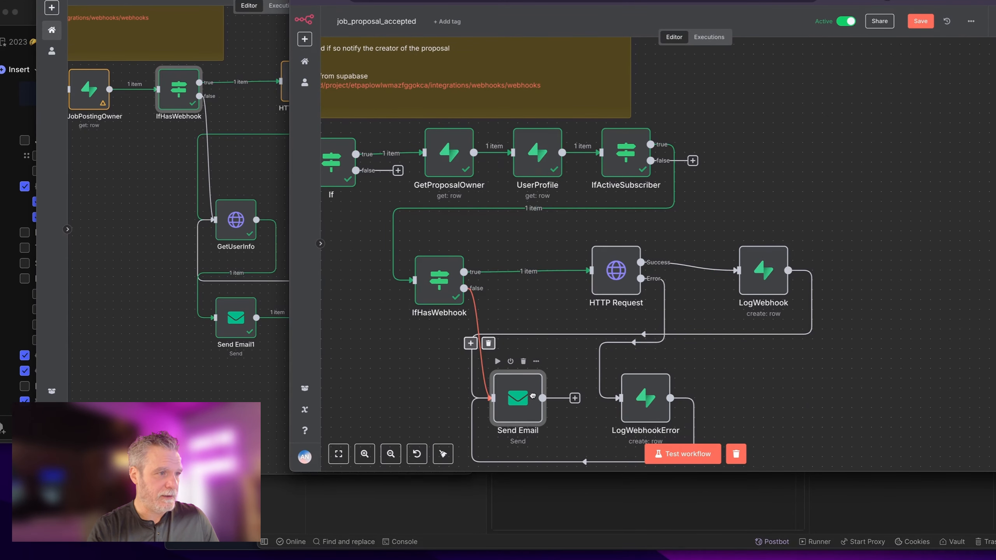
{"action": "double_click", "coordinate": [532, 397]}
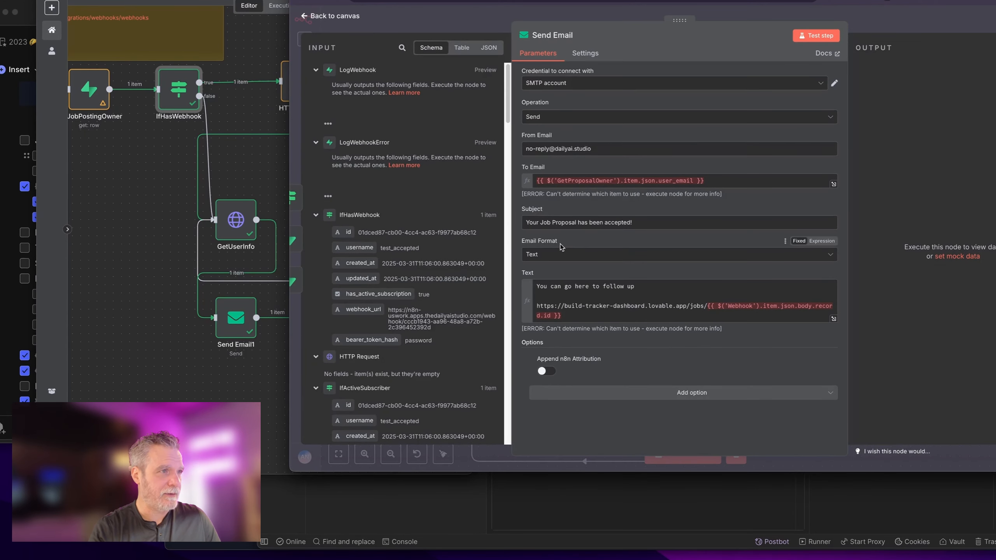
Step: Reset To Email to GetProposalOwner's user_email, using .first() instead of .item
{"action": "left_click", "coordinate": [733, 182]}
{"action": "key", "text": "ctrl+a"}
{"action": "key", "text": "BackSpace"}
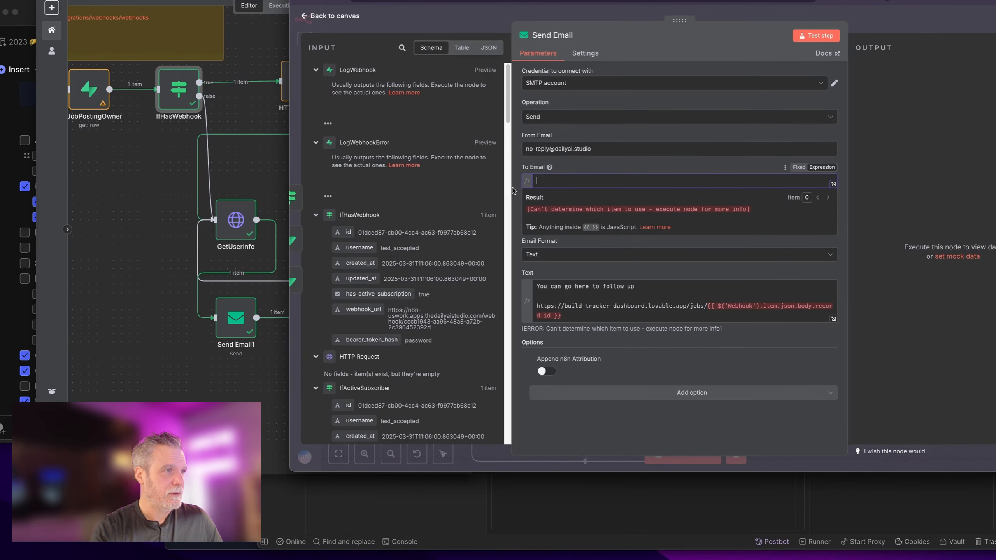
{"action": "scroll", "coordinate": [447, 247], "scroll_direction": "down", "scroll_amount": 5}
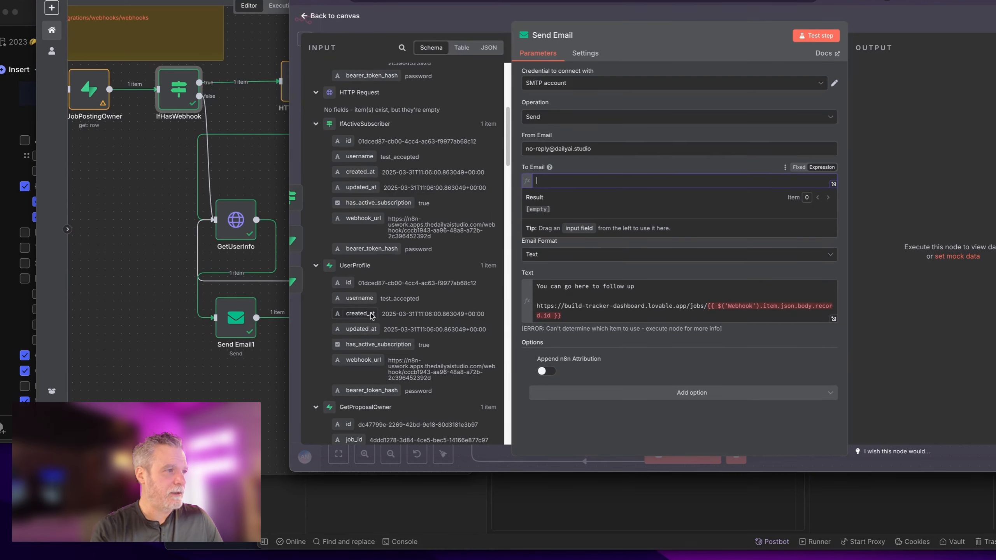
{"action": "scroll", "coordinate": [371, 318], "scroll_direction": "down", "scroll_amount": 3}
{"action": "scroll", "coordinate": [372, 319], "scroll_direction": "down", "scroll_amount": 5}
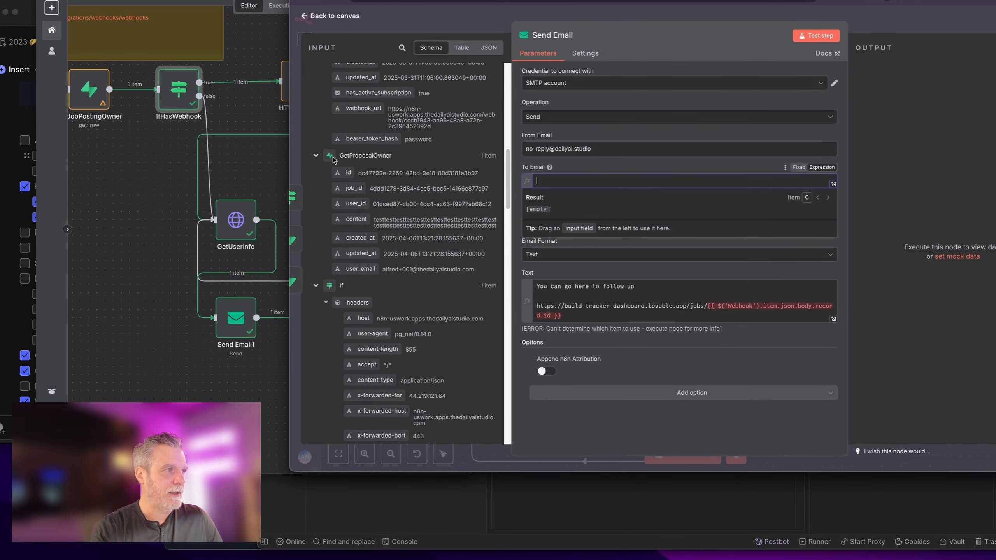
{"action": "left_click_drag", "start_coordinate": [357, 269], "coordinate": [574, 188]}
{"action": "double_click", "coordinate": [630, 181]}
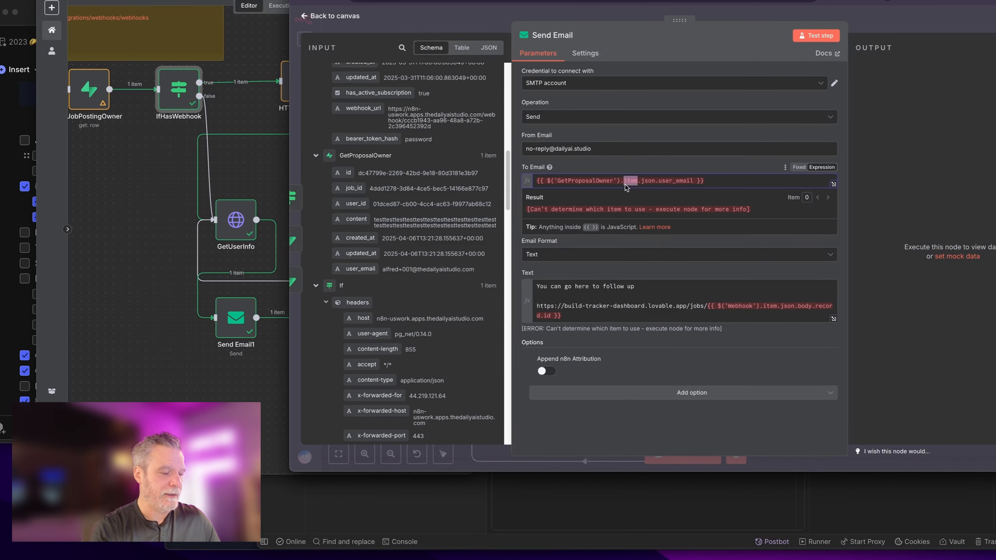
{"action": "type", "text": "first()"}
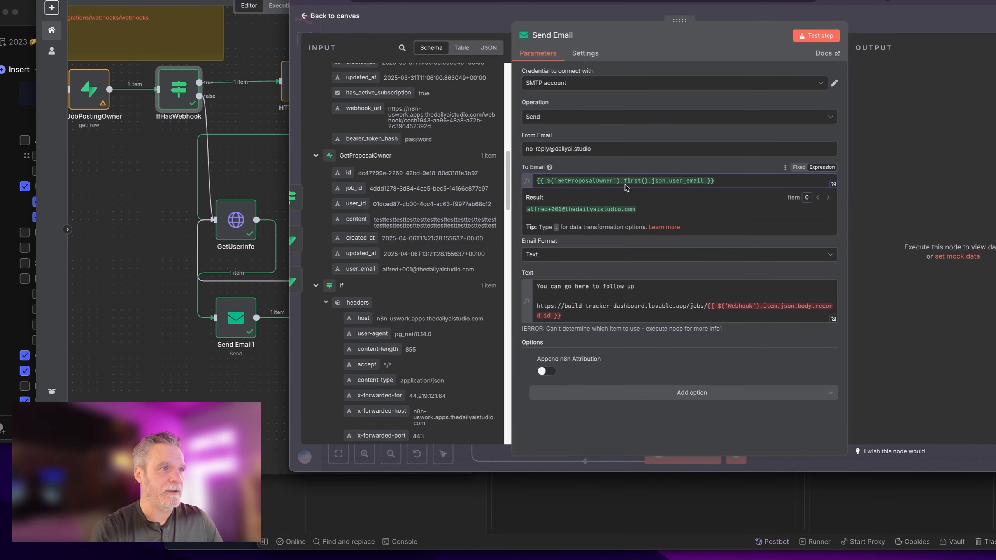
{"action": "left_click", "coordinate": [695, 163]}
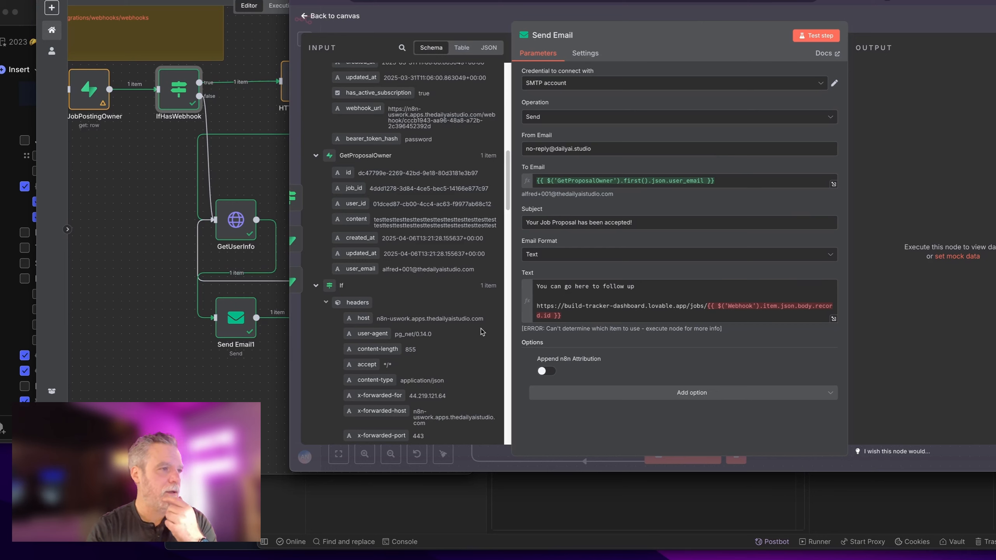
Step: Replace the job link's failing id with the Webhook's body.record.id using .first()
{"action": "left_click", "coordinate": [316, 286]}
{"action": "left_click", "coordinate": [326, 321]}
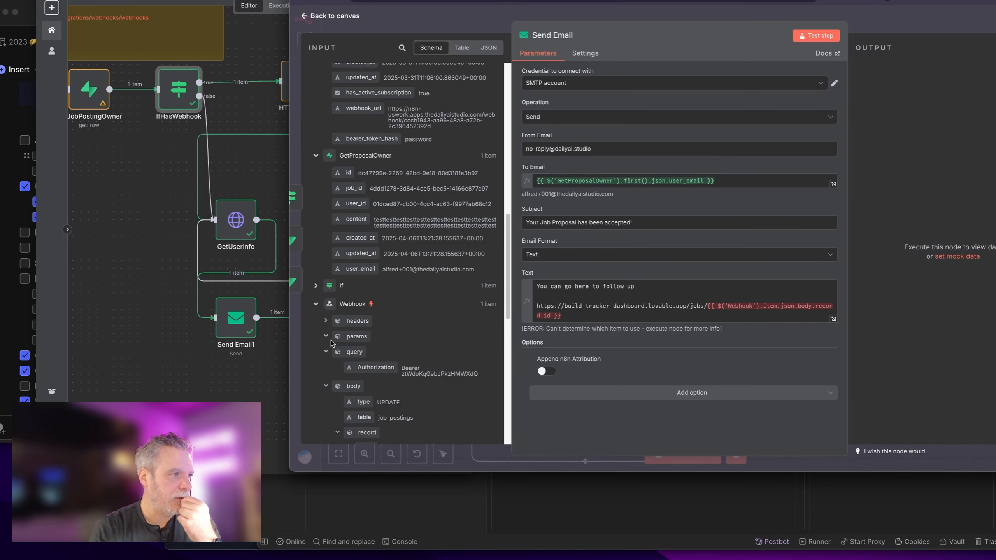
{"action": "left_click", "coordinate": [327, 352]}
{"action": "scroll", "coordinate": [329, 352], "scroll_direction": "down", "scroll_amount": 5}
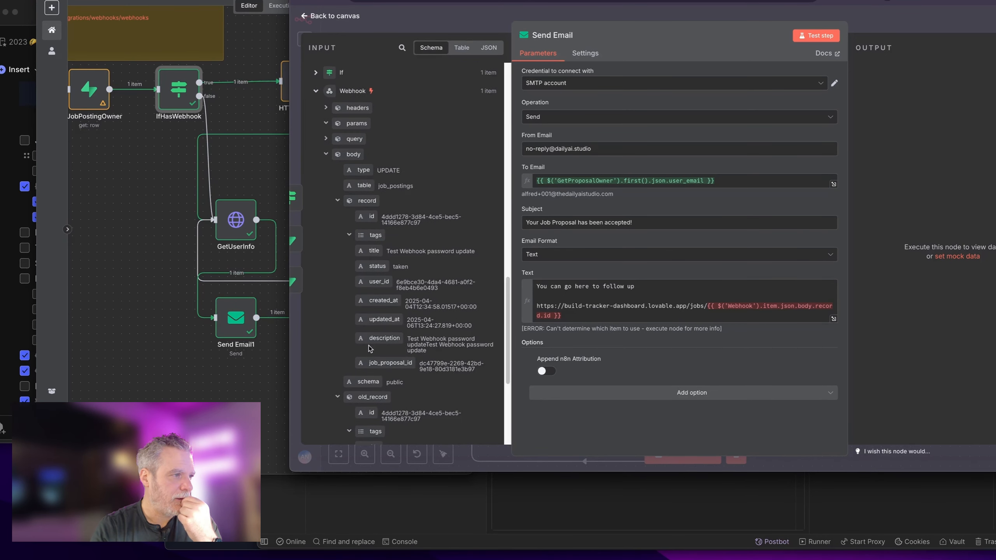
{"action": "left_click", "coordinate": [708, 310]}
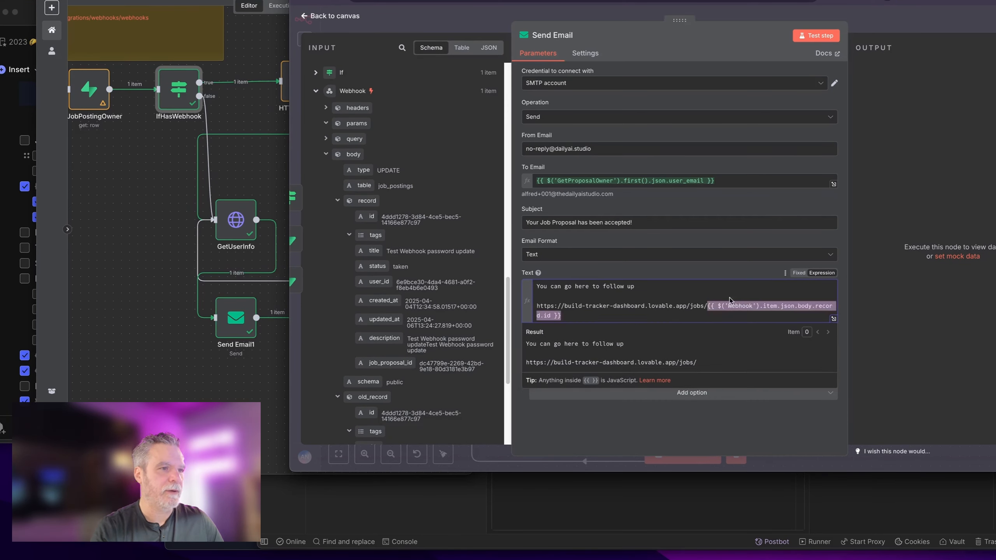
{"action": "left_click", "coordinate": [796, 319]}
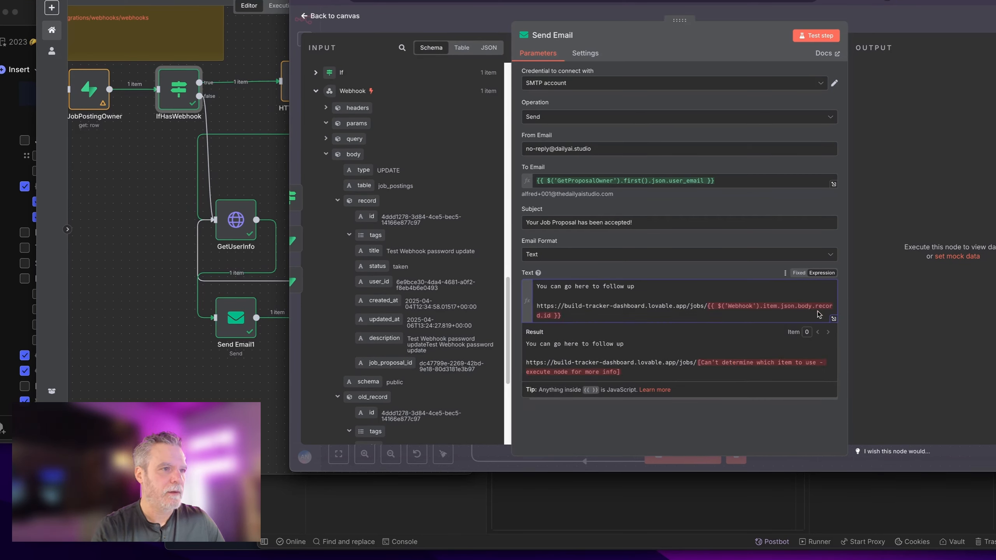
{"action": "left_click_drag", "start_coordinate": [752, 319], "coordinate": [708, 306]}
{"action": "key", "text": "BackSpace"}
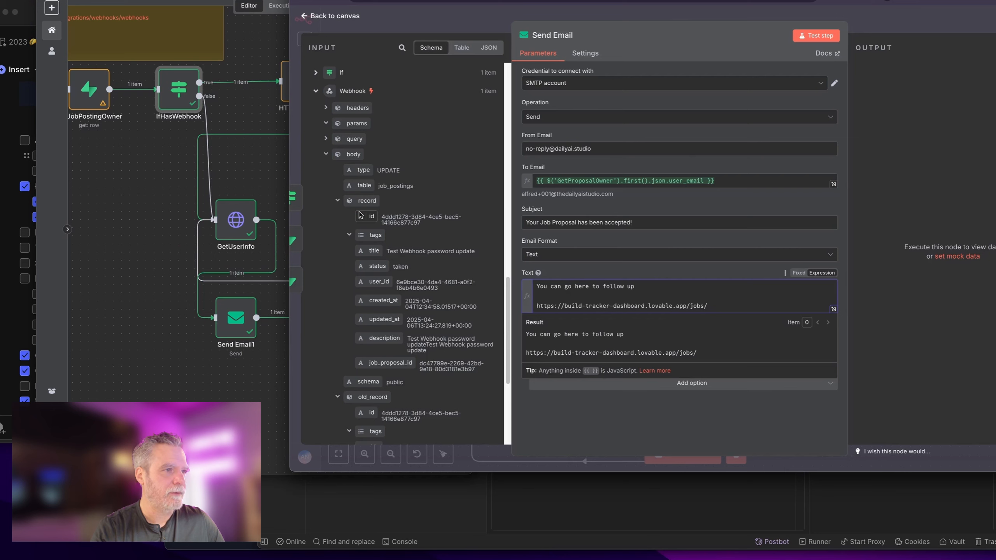
{"action": "left_click_drag", "start_coordinate": [368, 216], "coordinate": [726, 308]}
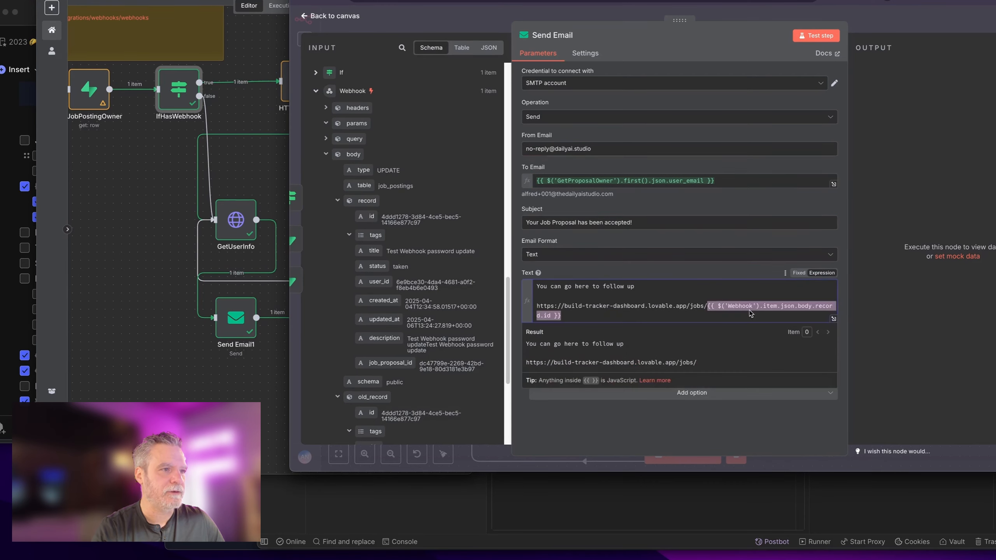
{"action": "double_click", "coordinate": [773, 307]}
{"action": "type", "text": "first()"}
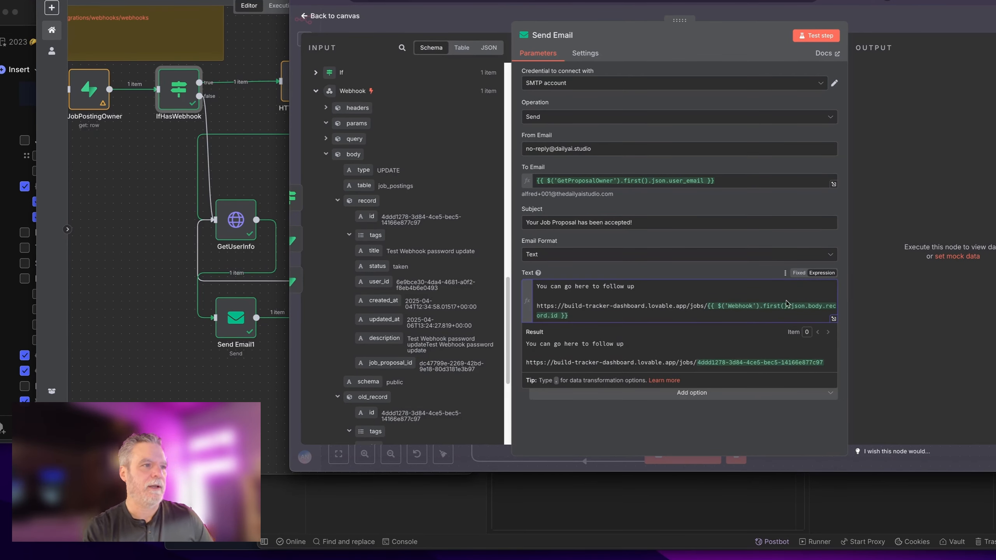
{"action": "left_click", "coordinate": [891, 27]}
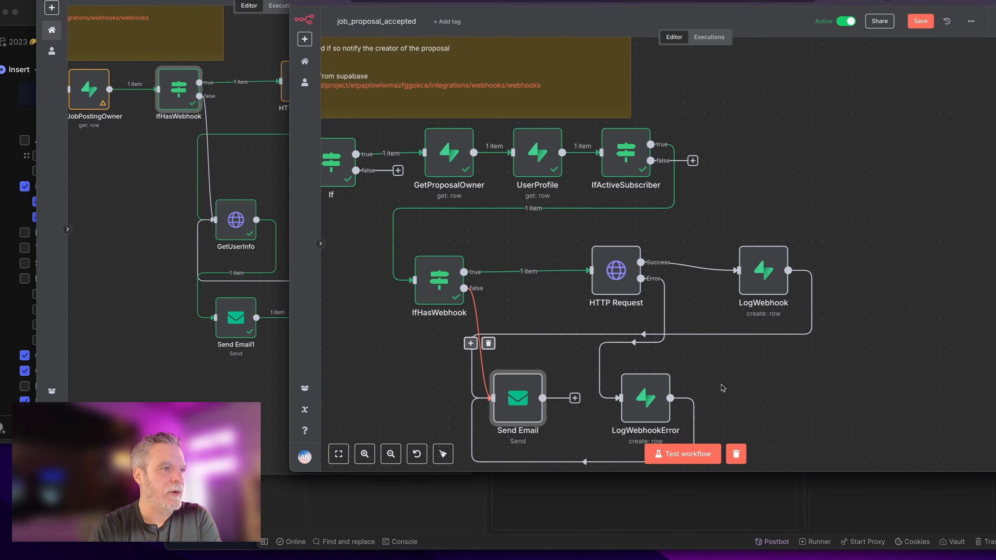
Step: Save the job_proposal_accepted workflow and bring the UsWork task checklist notes forward
{"action": "left_click_drag", "start_coordinate": [752, 356], "coordinate": [888, 305]}
{"action": "left_click", "coordinate": [922, 23]}
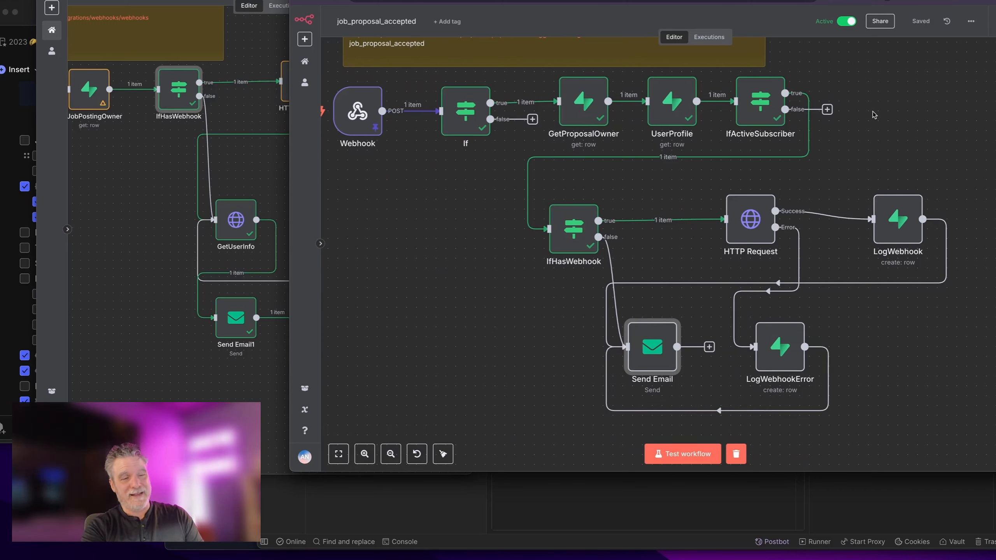
{"action": "left_click", "coordinate": [6, 302]}
{"action": "scroll", "coordinate": [161, 345], "scroll_direction": "down", "scroll_amount": 10}
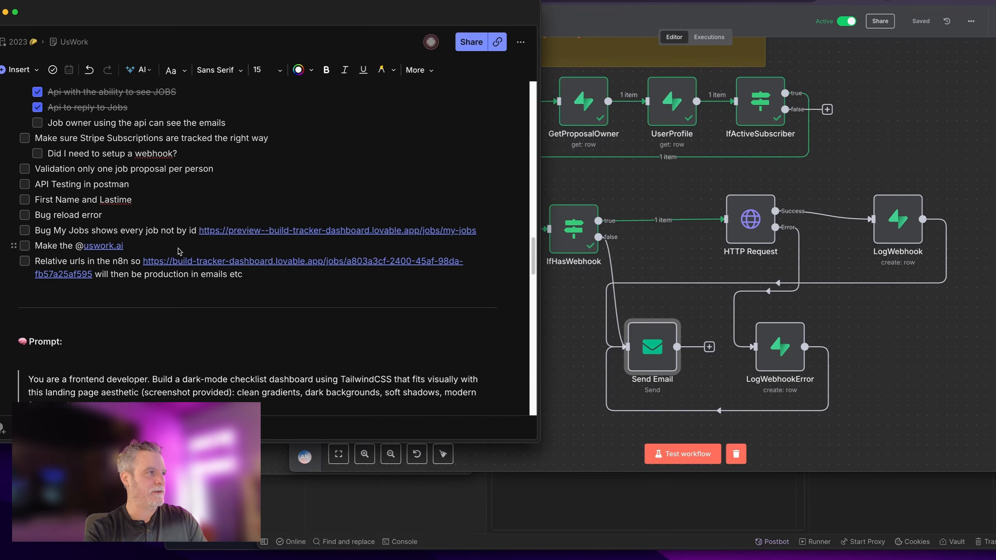
Step: Add an 'Automation Testing' task with nested 'API testing' and 'Browser testing with Stagehand or other tool' items
{"action": "left_click", "coordinate": [264, 264]}
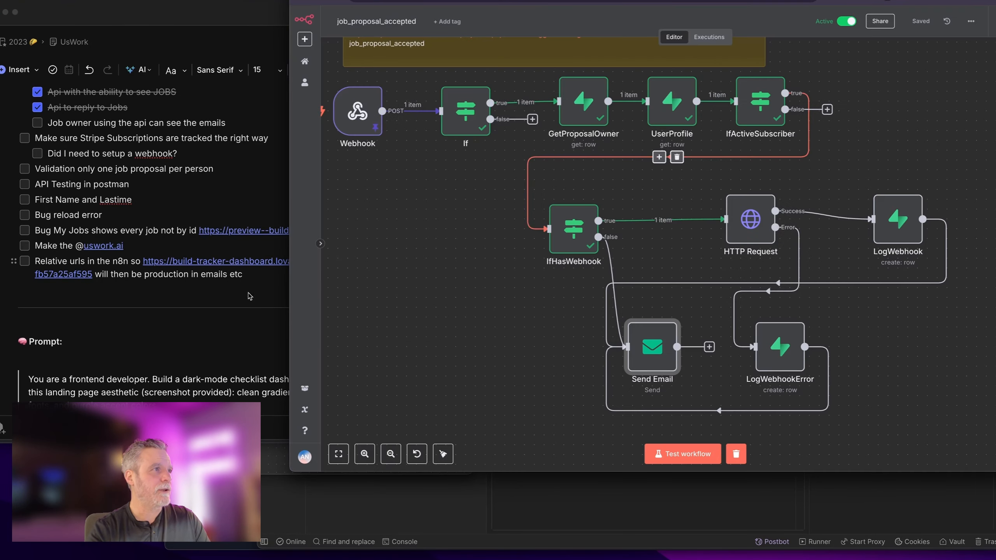
{"action": "left_click", "coordinate": [250, 302]}
{"action": "left_click", "coordinate": [259, 287]}
{"action": "left_click", "coordinate": [262, 278]}
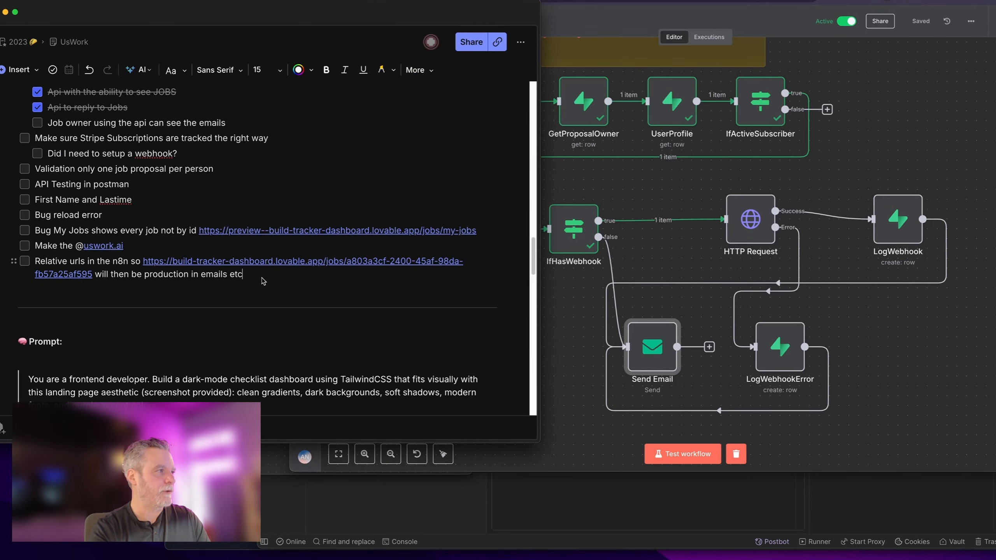
{"action": "key", "text": "Return"}
{"action": "type", "text": "Automation Testin"}
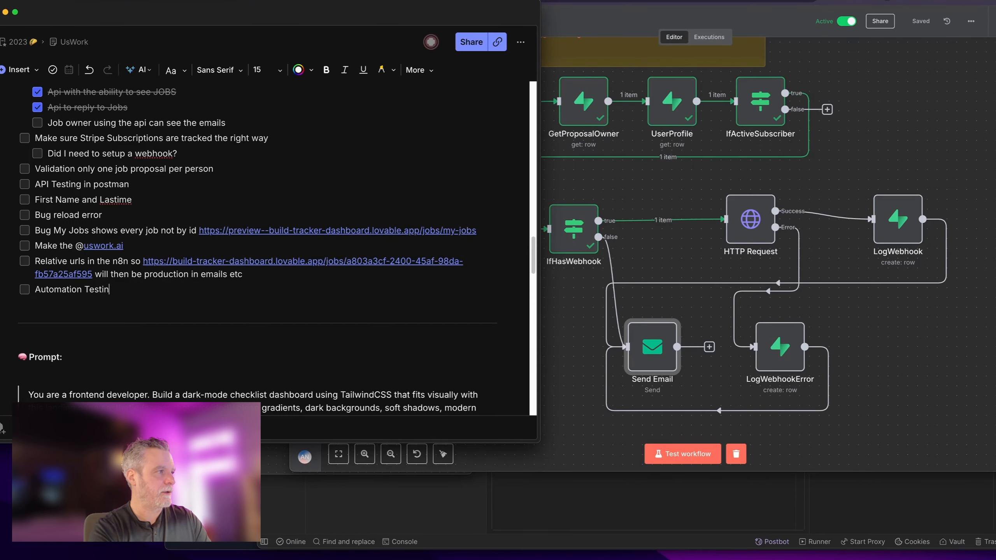
{"action": "type", "text": "g"}
{"action": "key", "text": "Return"}
{"action": "key", "text": "Tab"}
{"action": "type", "text": "API testing"}
{"action": "key", "text": "Return"}
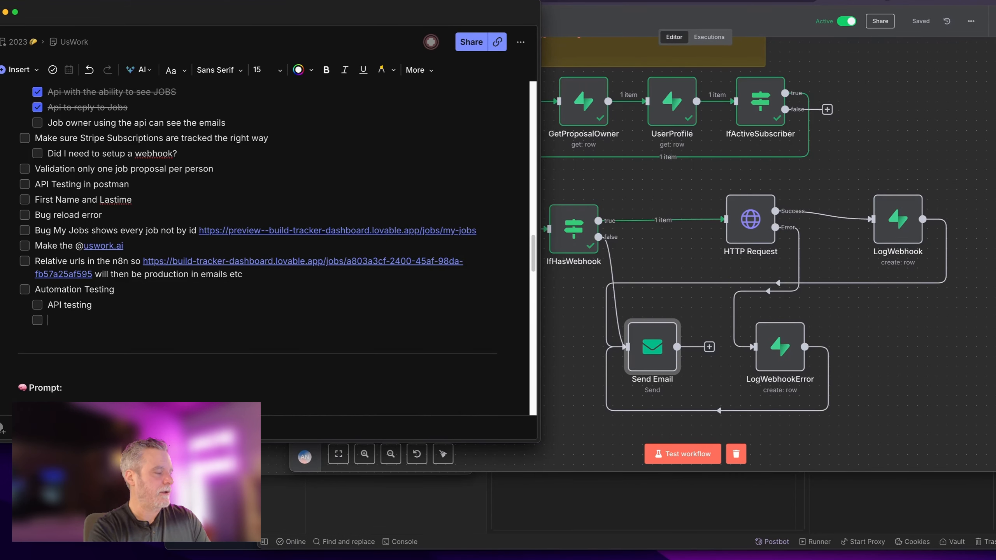
{"action": "type", "text": "Brow"}
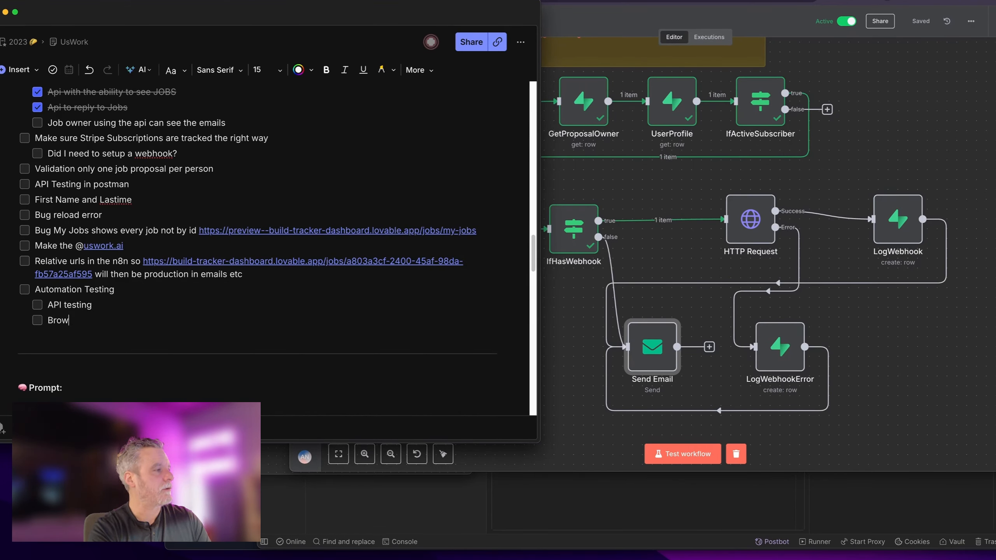
{"action": "type", "text": "ser testing with Stagehand or other tool"}
{"action": "key", "text": "Return"}
{"action": "key", "text": "Return"}
{"action": "key", "text": "Return"}
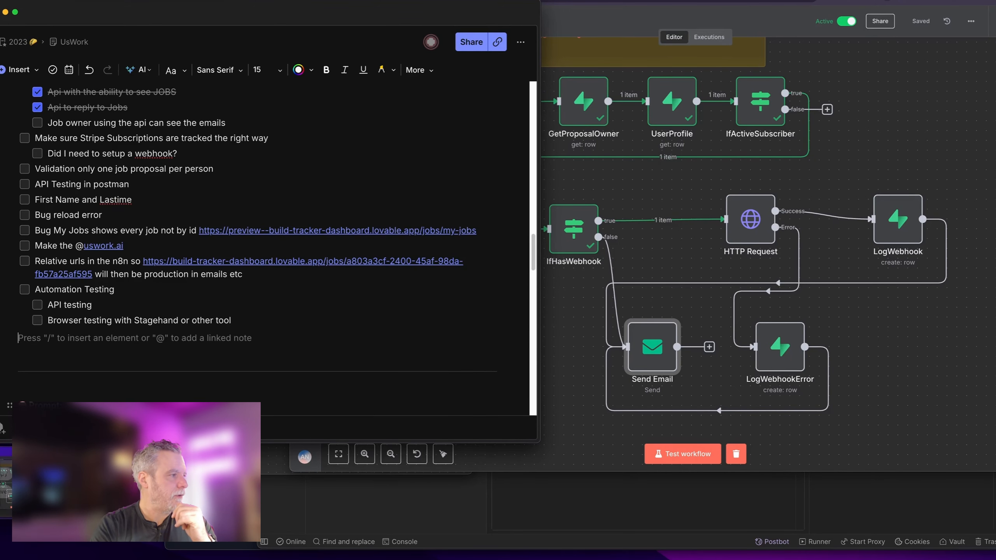
Step: Tick off the Webhooks and Email - Postmark subtasks in the checklist
{"action": "scroll", "coordinate": [162, 254], "scroll_direction": "up", "scroll_amount": 1}
{"action": "scroll", "coordinate": [306, 230], "scroll_direction": "up", "scroll_amount": 5}
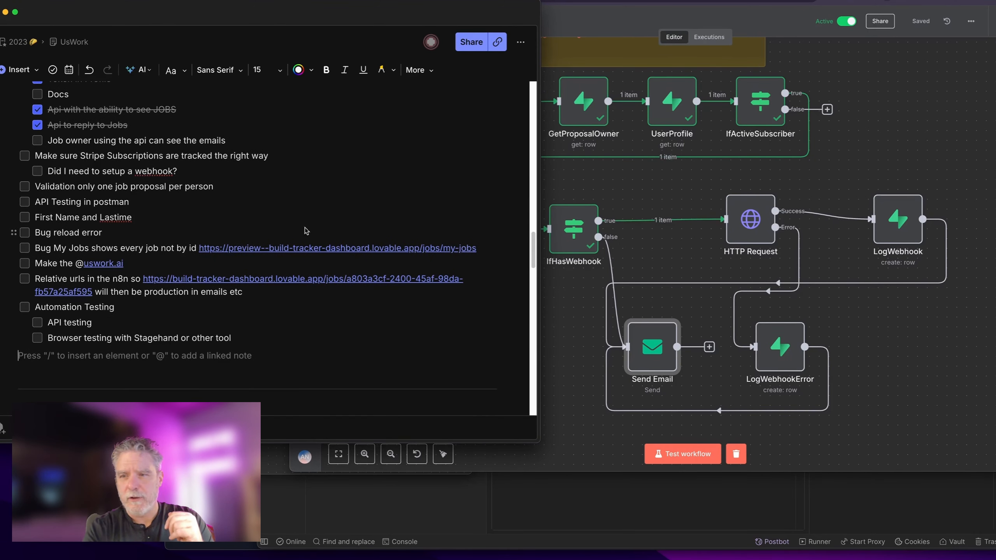
{"action": "left_click", "coordinate": [761, 159]}
{"action": "scroll", "coordinate": [118, 236], "scroll_direction": "up", "scroll_amount": 10}
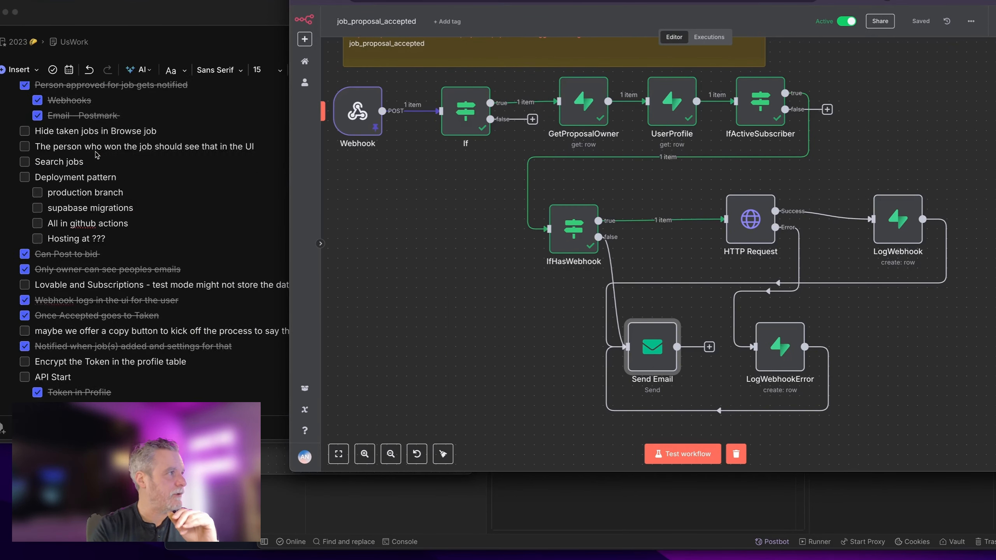
{"action": "left_click", "coordinate": [107, 184]}
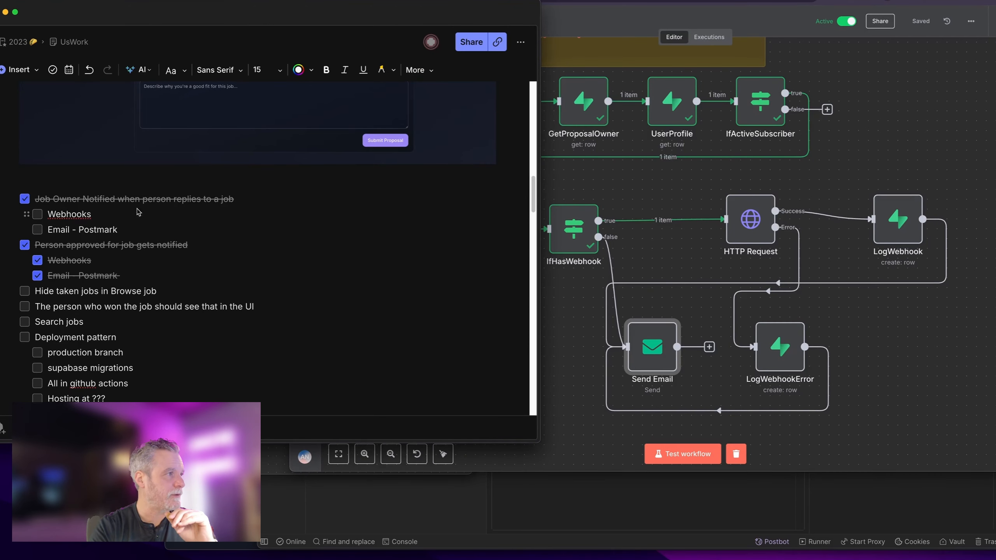
{"action": "left_click", "coordinate": [37, 214]}
{"action": "left_click", "coordinate": [38, 230]}
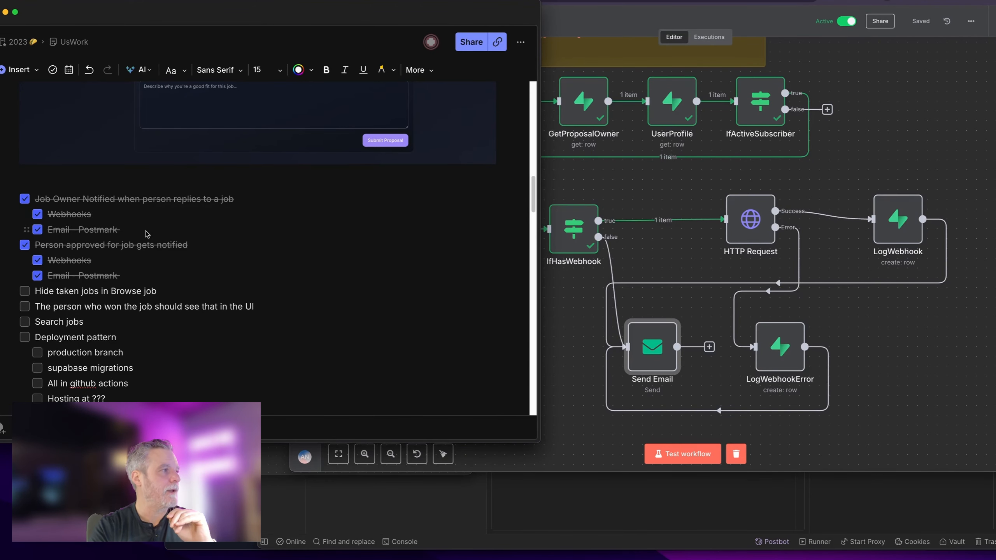
{"action": "scroll", "coordinate": [147, 237], "scroll_direction": "down", "scroll_amount": 2}
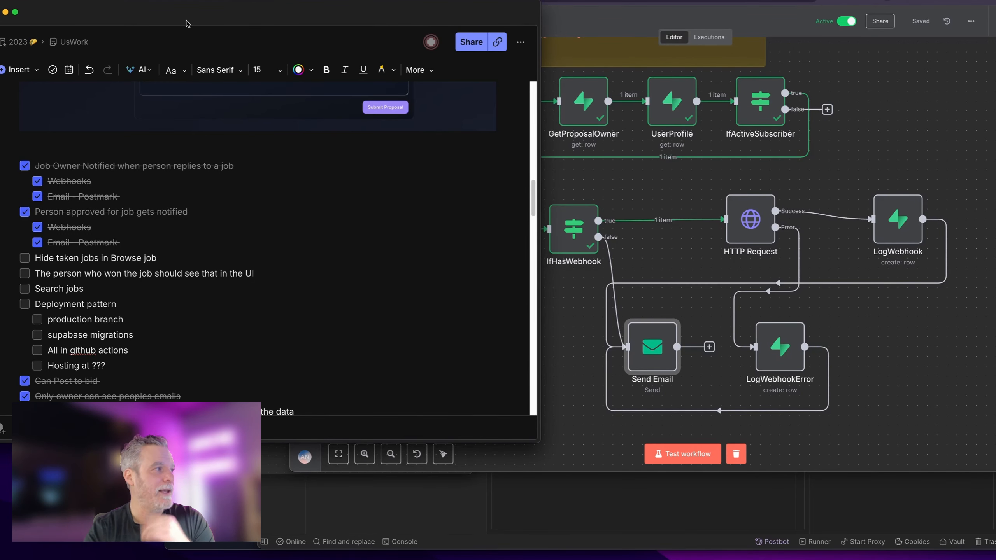
{"action": "scroll", "coordinate": [238, 187], "scroll_direction": "up", "scroll_amount": 1}
{"action": "scroll", "coordinate": [237, 184], "scroll_direction": "down", "scroll_amount": 10}
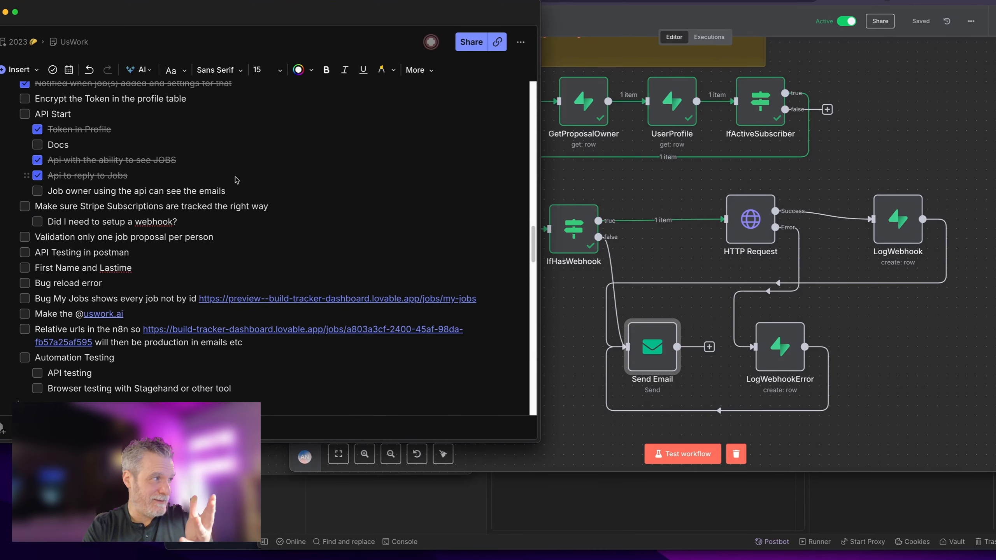
{"action": "scroll", "coordinate": [237, 181], "scroll_direction": "down", "scroll_amount": 3}
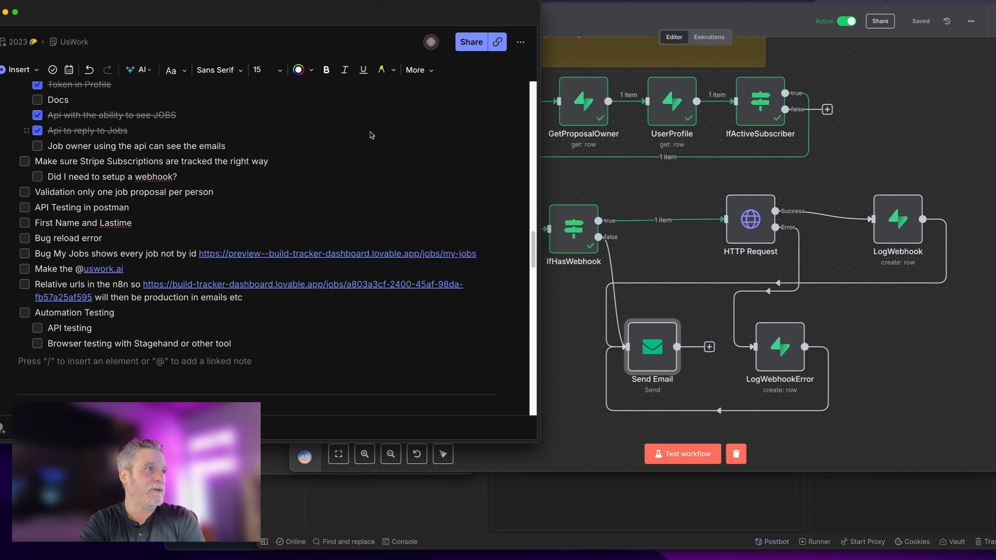
Step: Bring Lovable forward, widen its window, and open the 'Test Webhook password update' job from Browse Jobs
{"action": "left_click", "coordinate": [105, 0]}
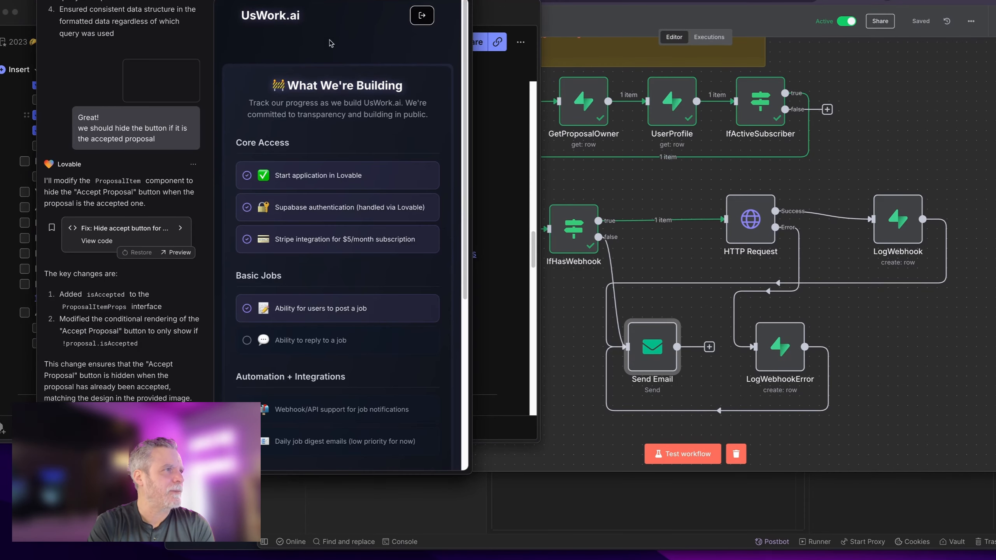
{"action": "left_click_drag", "start_coordinate": [332, 0], "coordinate": [587, 0]}
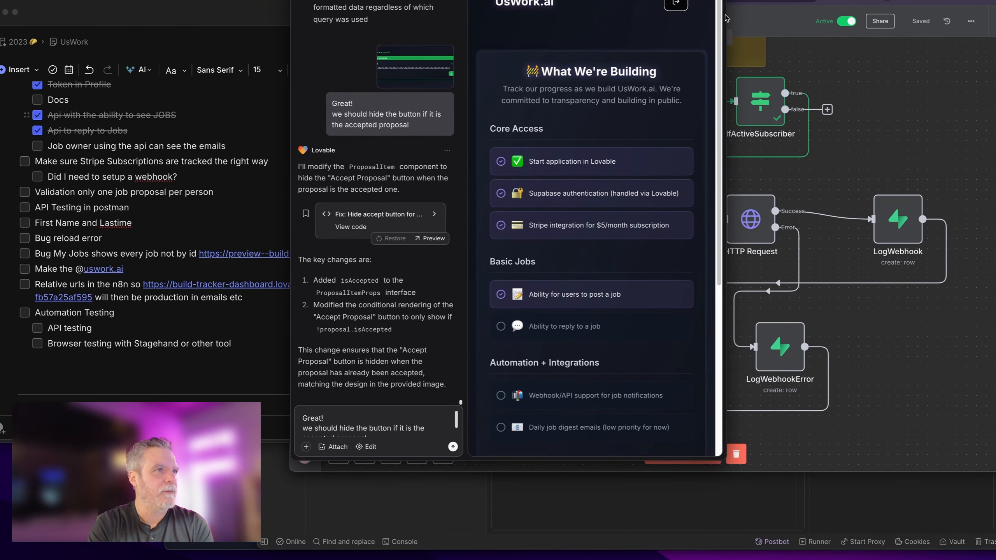
{"action": "left_click_drag", "start_coordinate": [810, 14], "coordinate": [995, 16]}
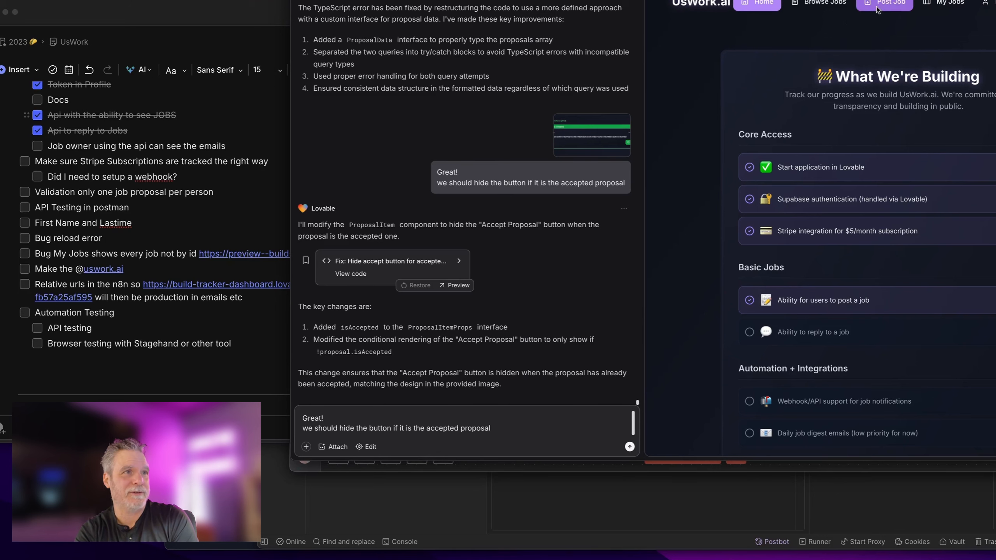
{"action": "left_click", "coordinate": [823, 3]}
{"action": "left_click", "coordinate": [816, 99]}
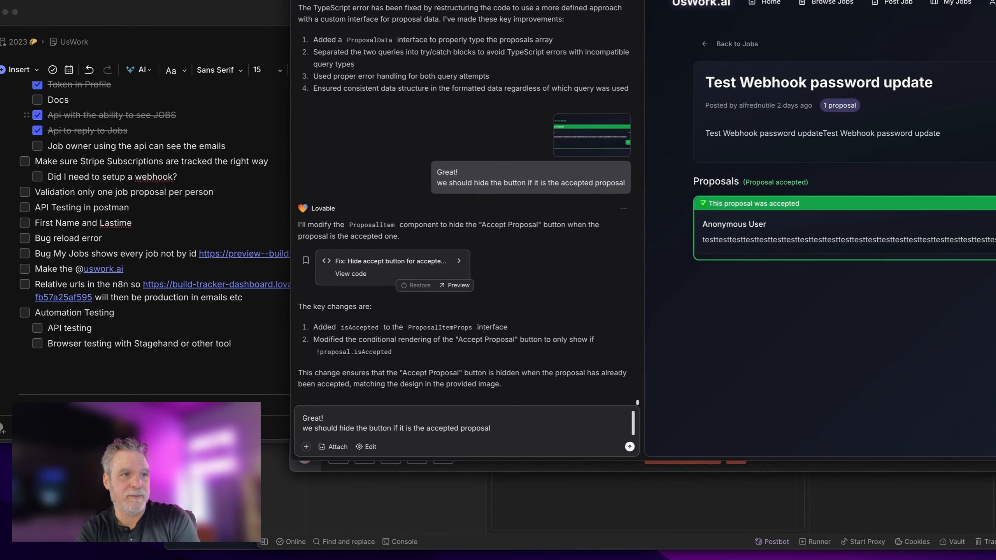
{"action": "scroll", "coordinate": [470, 177], "scroll_direction": "up", "scroll_amount": 5}
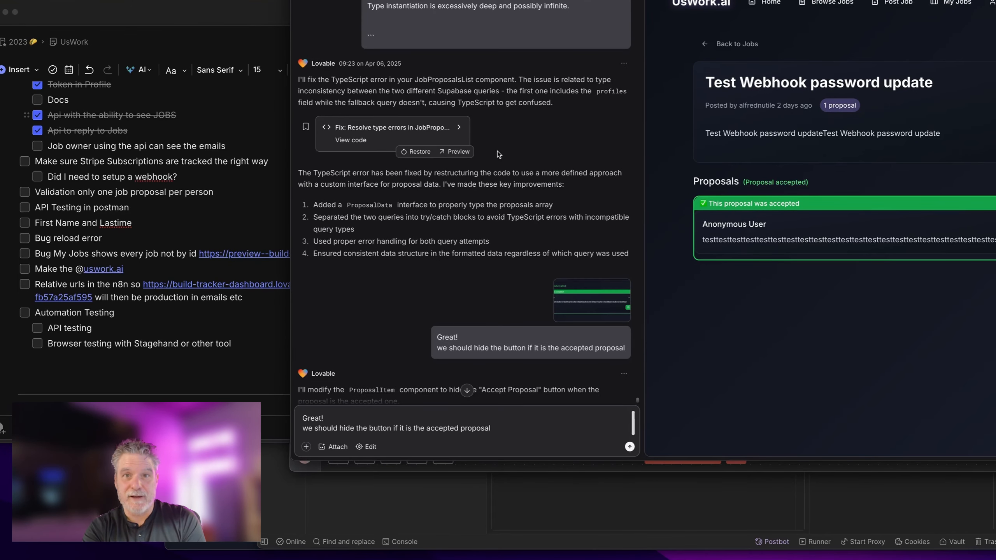